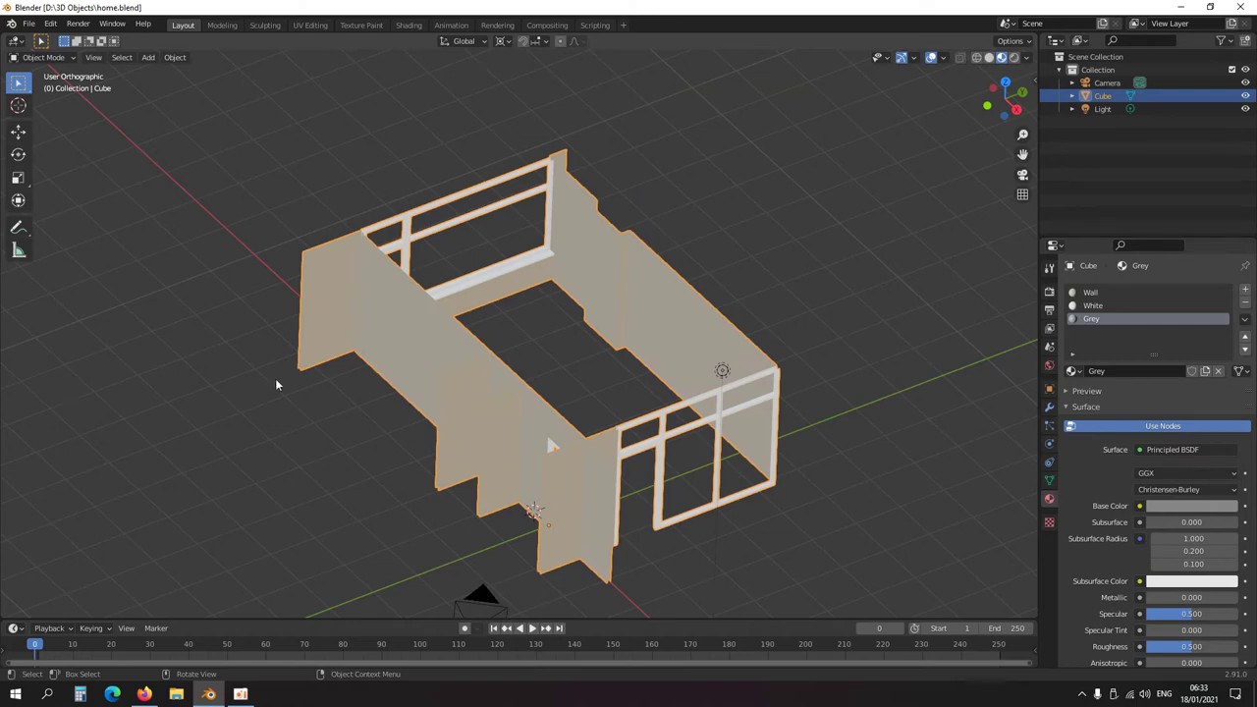
- Examine the room model's walls and window frames from several angles in Edit Mode and Object Mode
key(Tab)
middle_drag(461, 356, 501, 432)
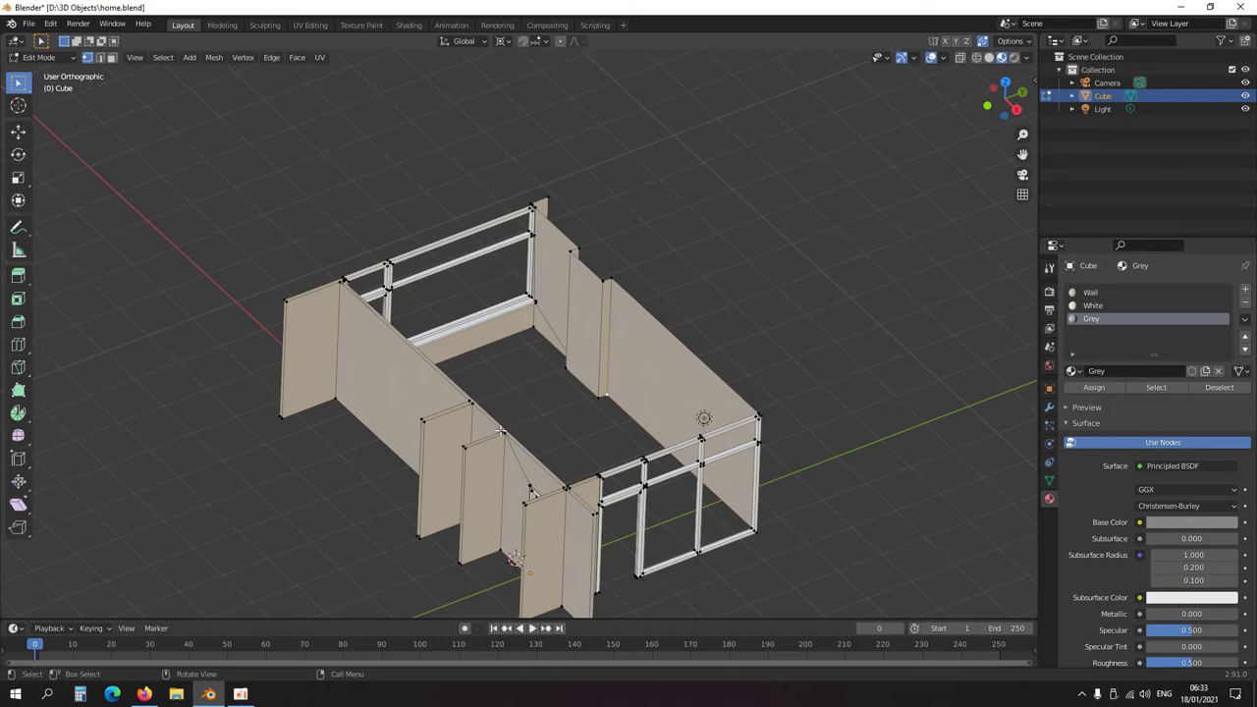
click(408, 265)
middle_drag(273, 344, 381, 381)
scroll(383, 383, down, 3)
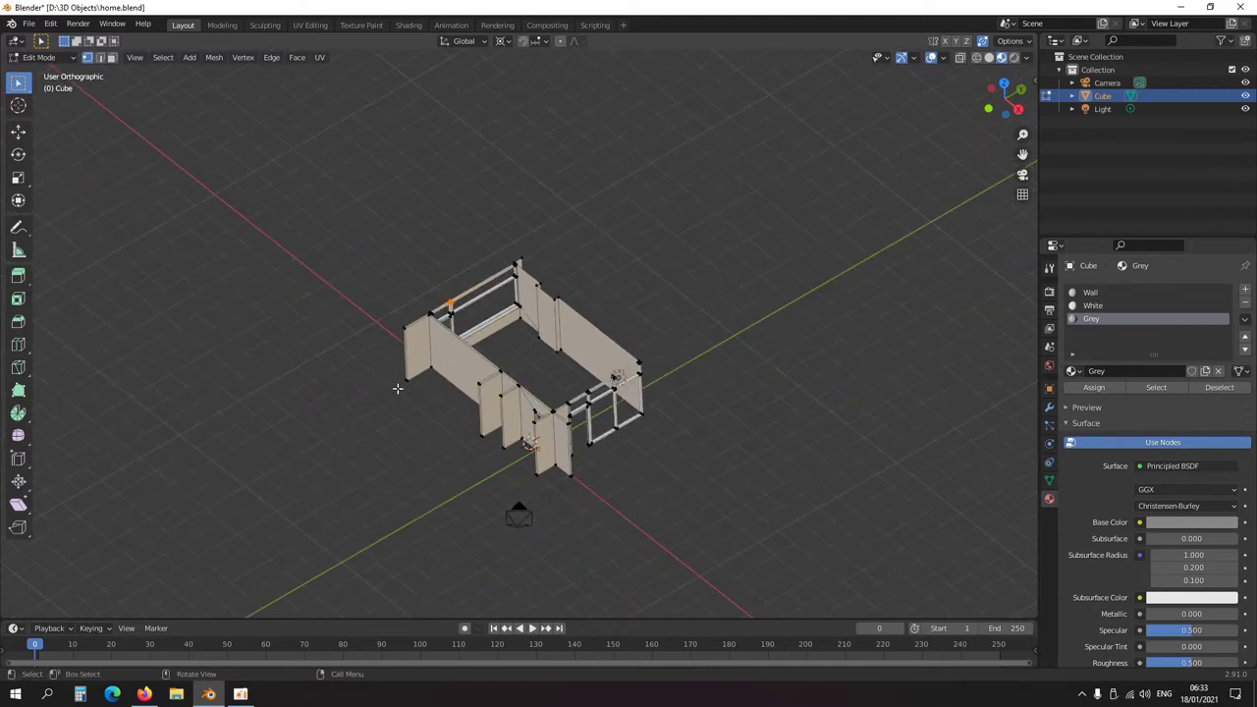
key(Tab)
scroll(397, 388, up, 5)
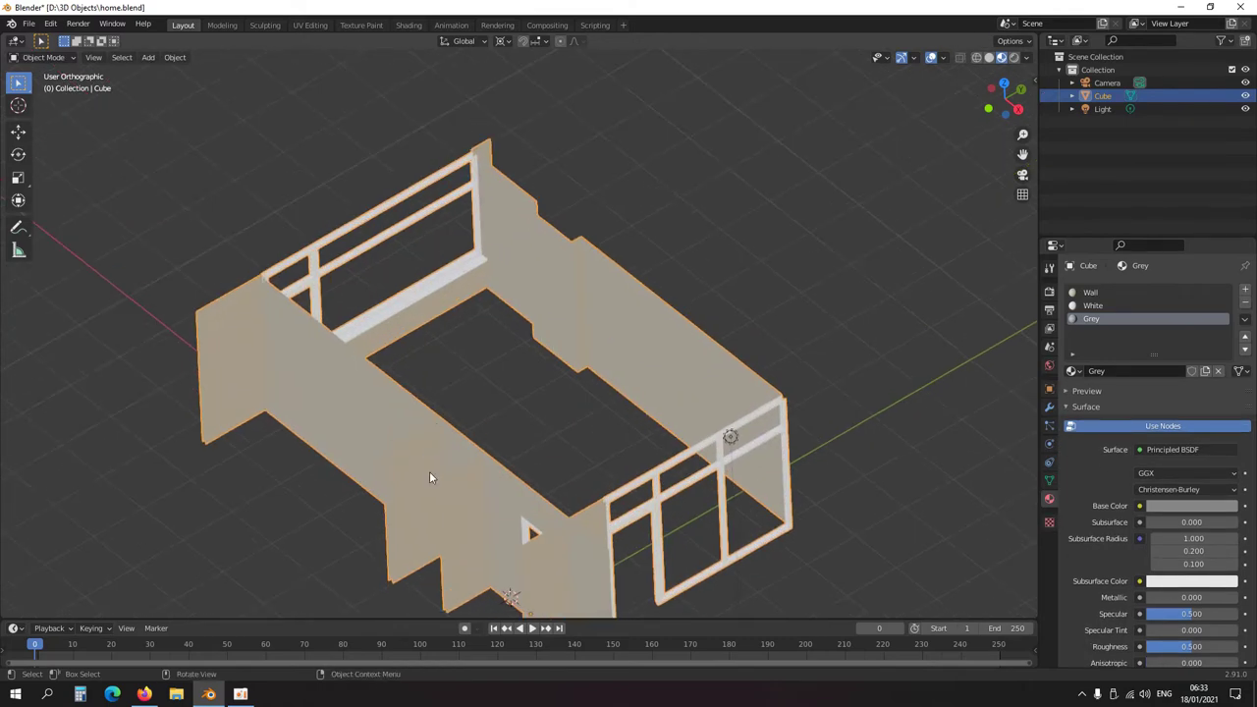
middle_drag(438, 471, 491, 472)
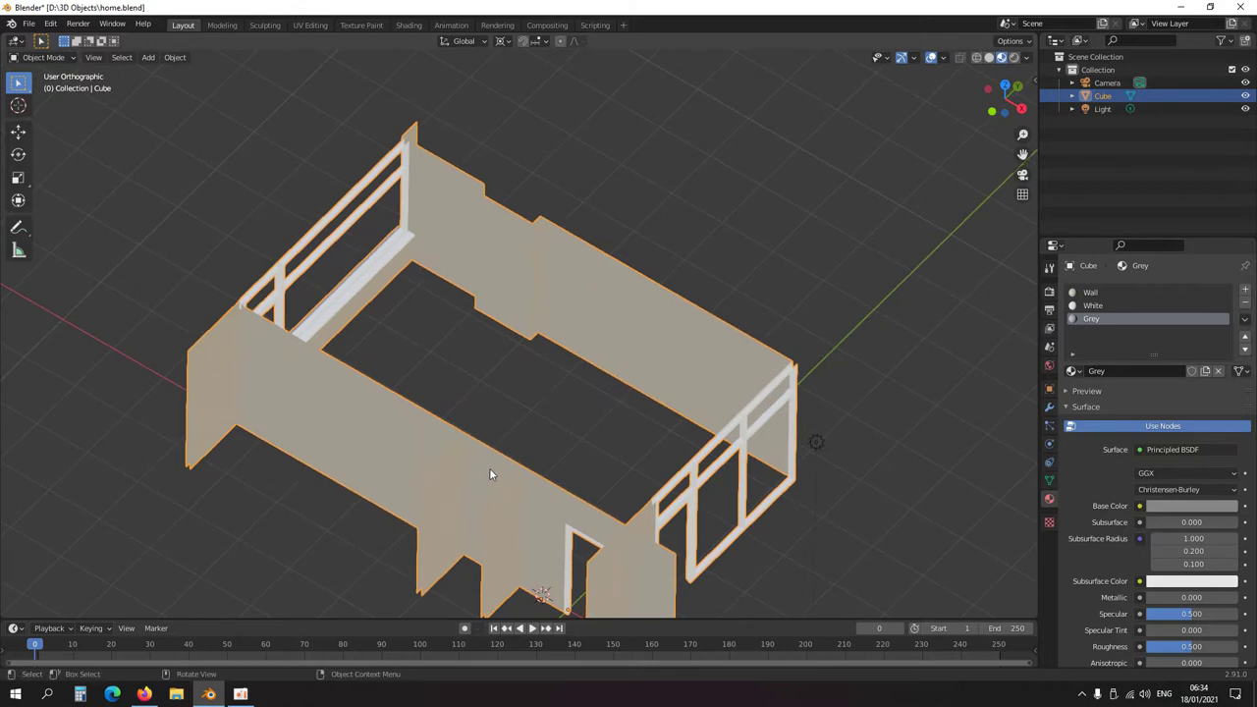
- Place the 3D cursor at the foot of the back wall's protruding corner and add a 2 m plane there as a separate object
key(Tab)
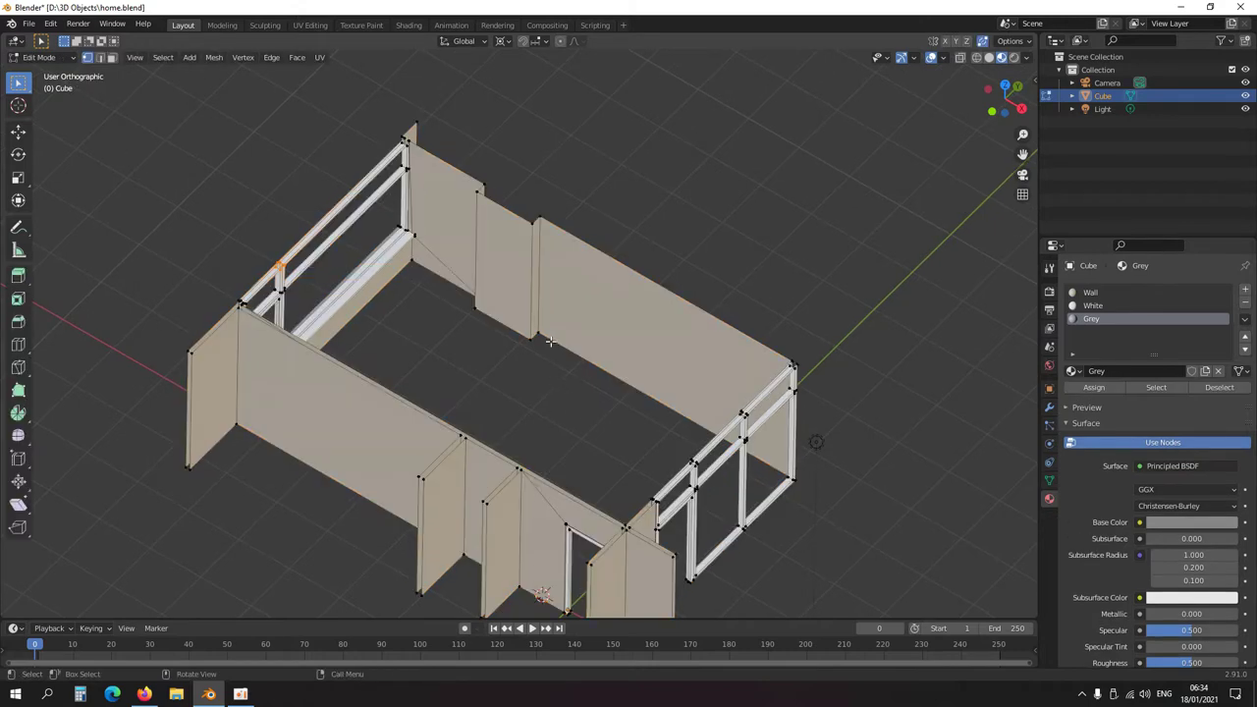
shift+right_click(570, 383)
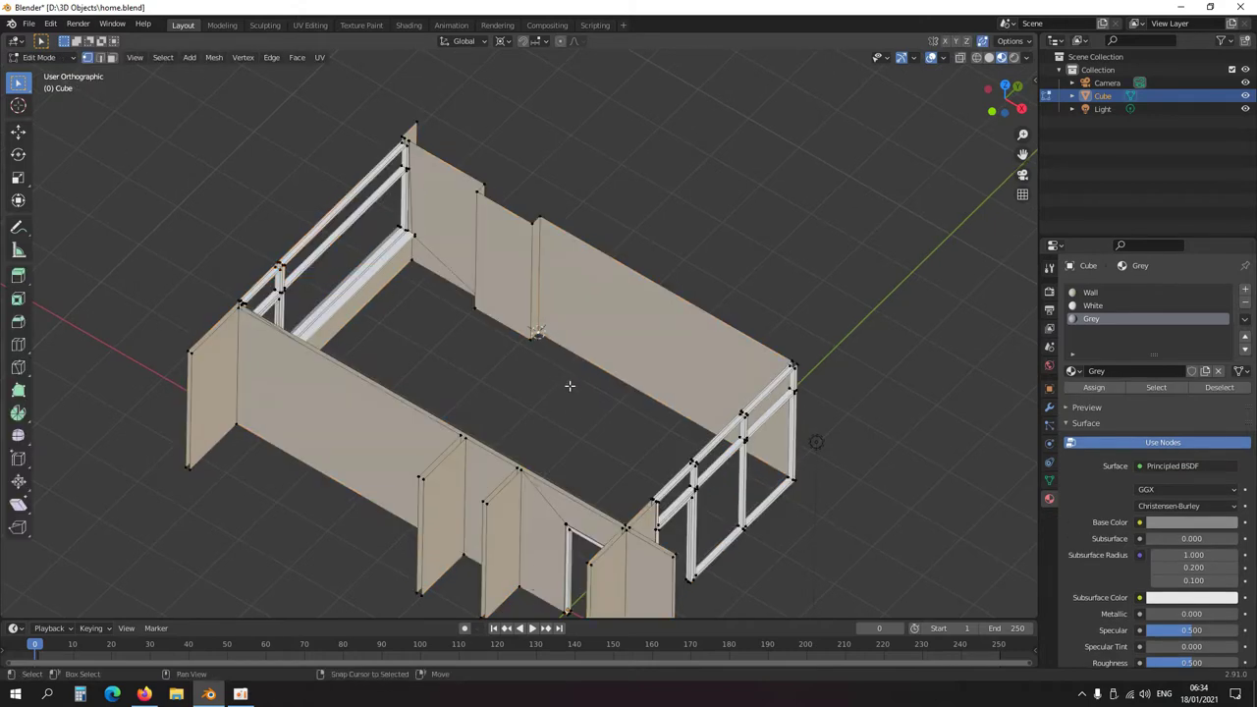
key(Tab)
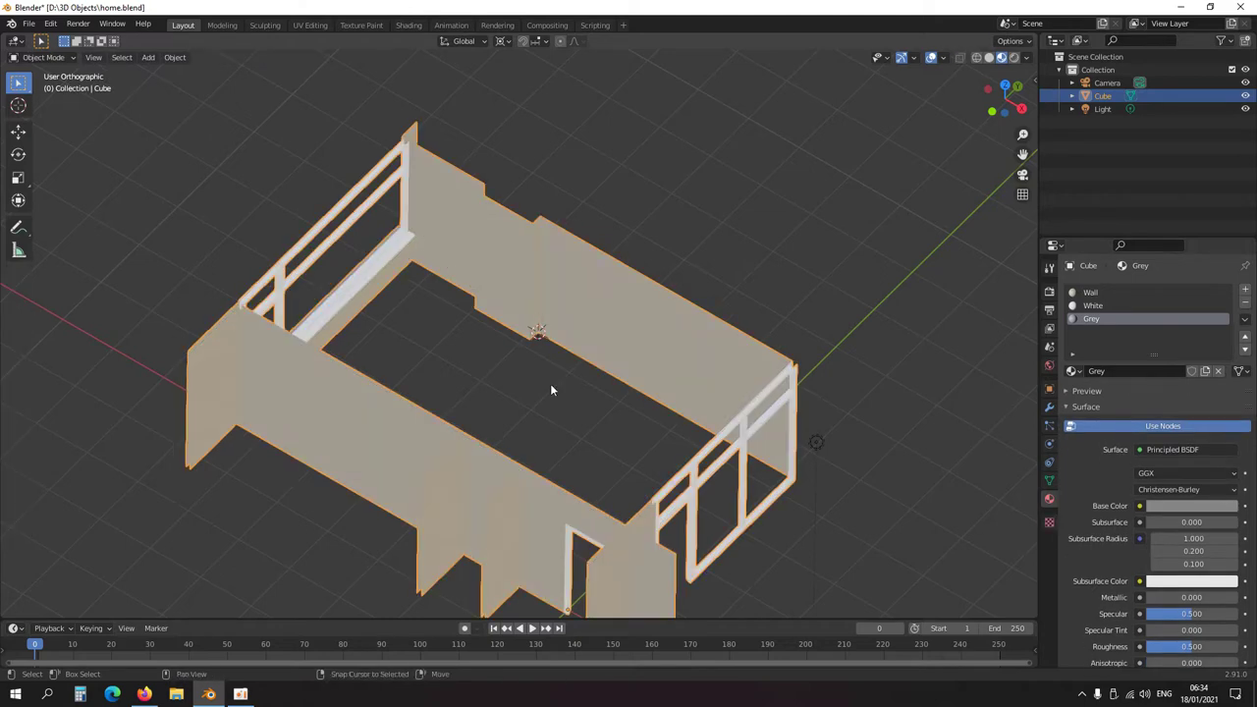
key(shift+a)
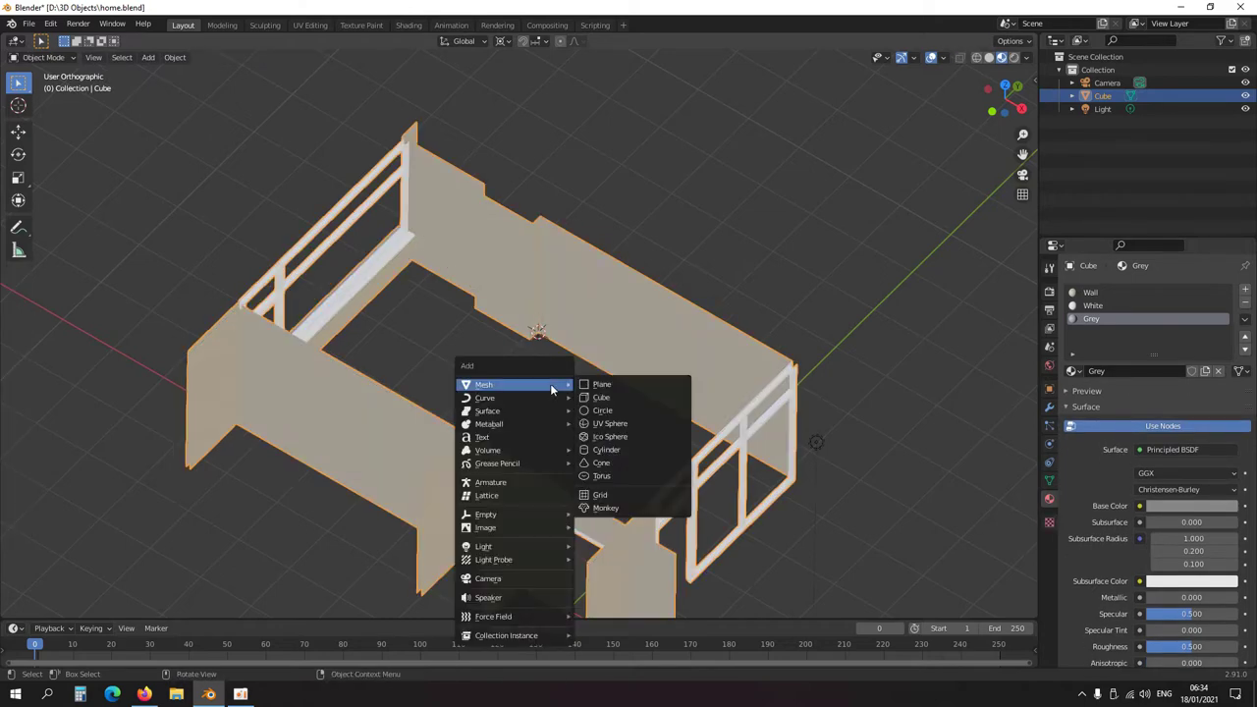
click(603, 387)
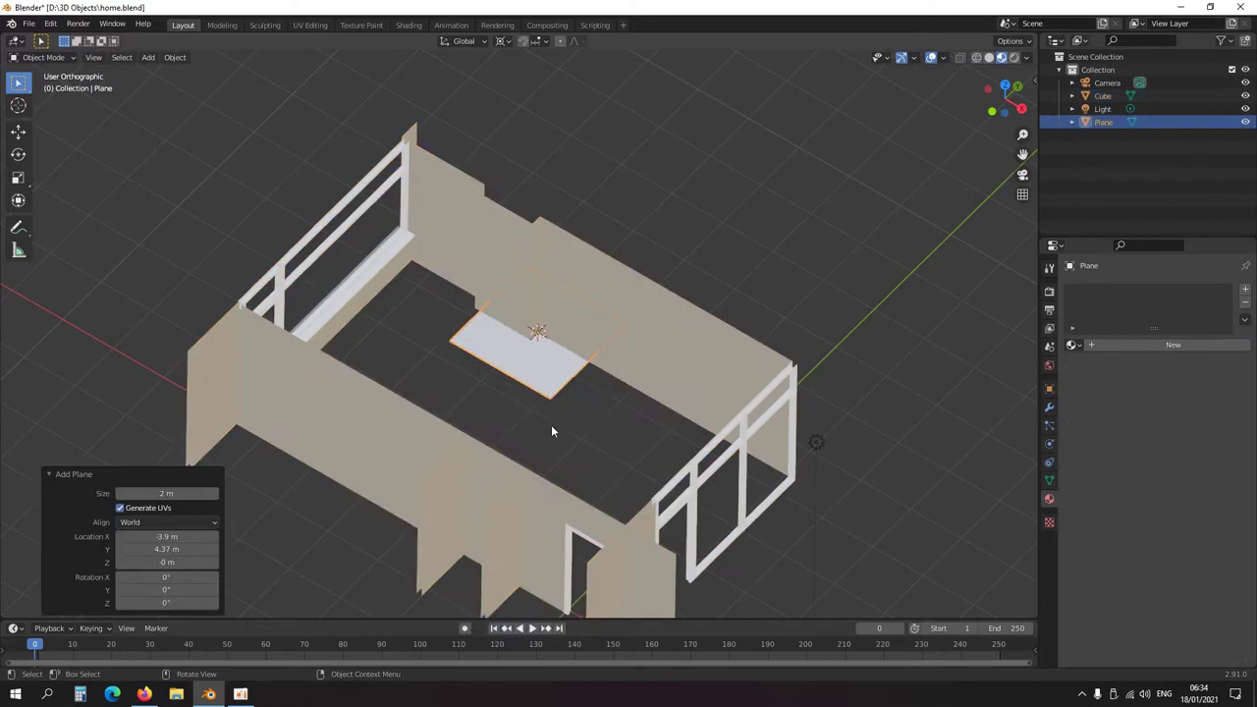
- Edit the plane in the top wireframe view and snap its vertices to the grid
key(KP_7)
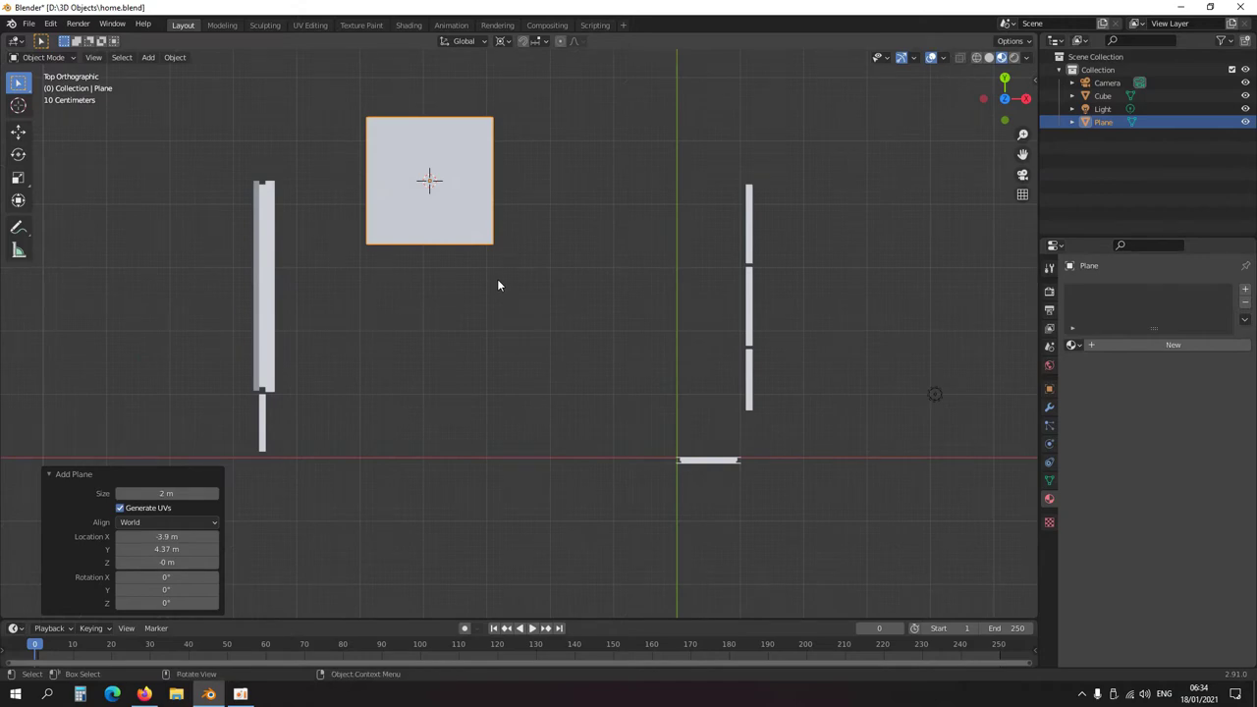
shift+middle_drag(499, 269, 593, 403)
key(Tab)
key(shift+z)
scroll(592, 402, up, 3)
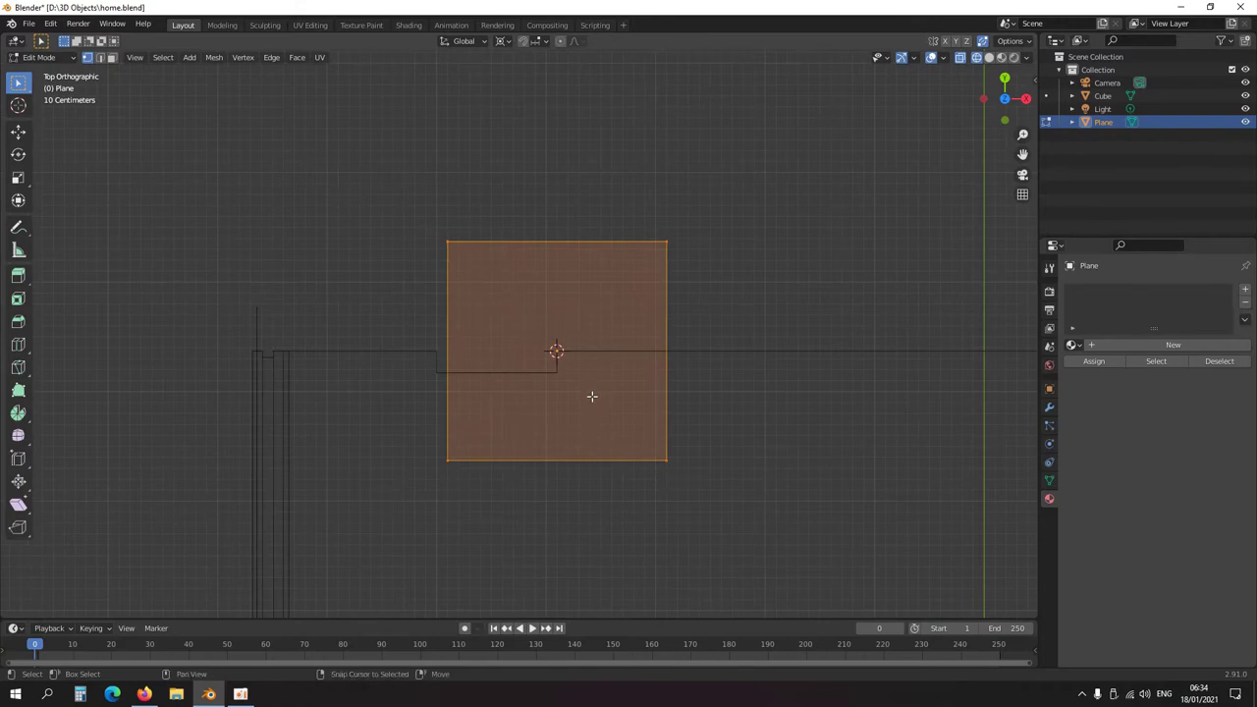
key(shift+s)
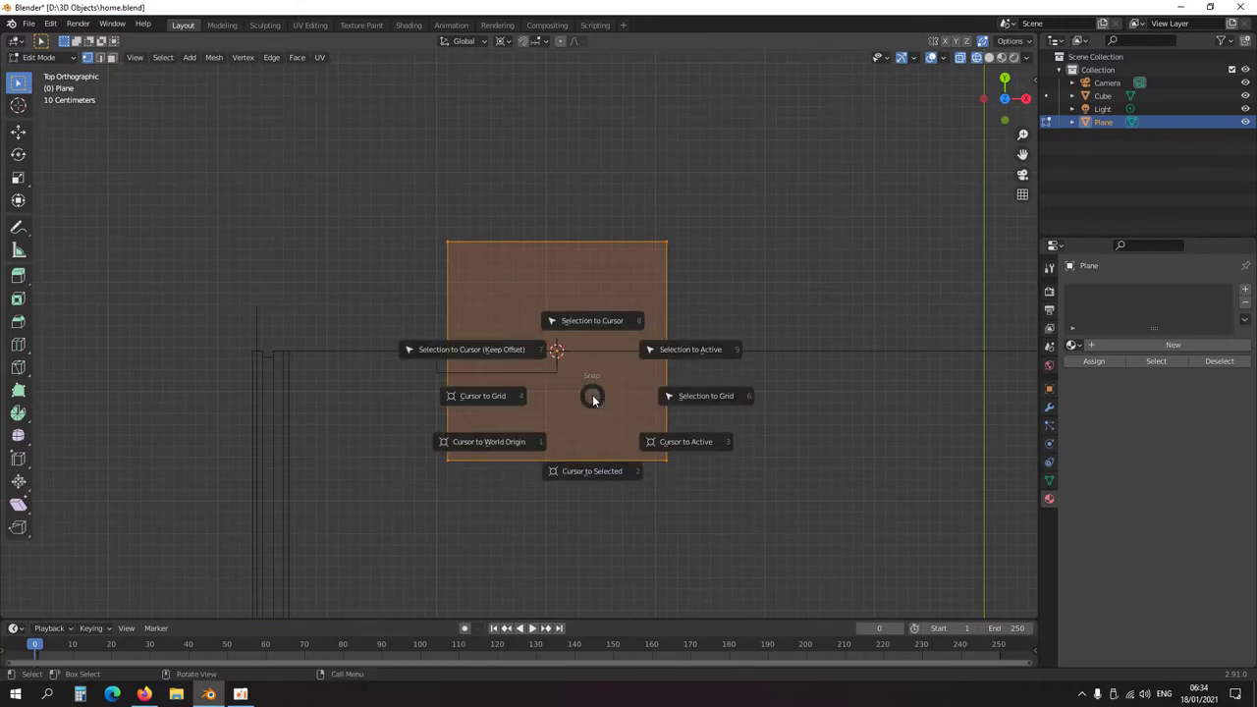
click(697, 396)
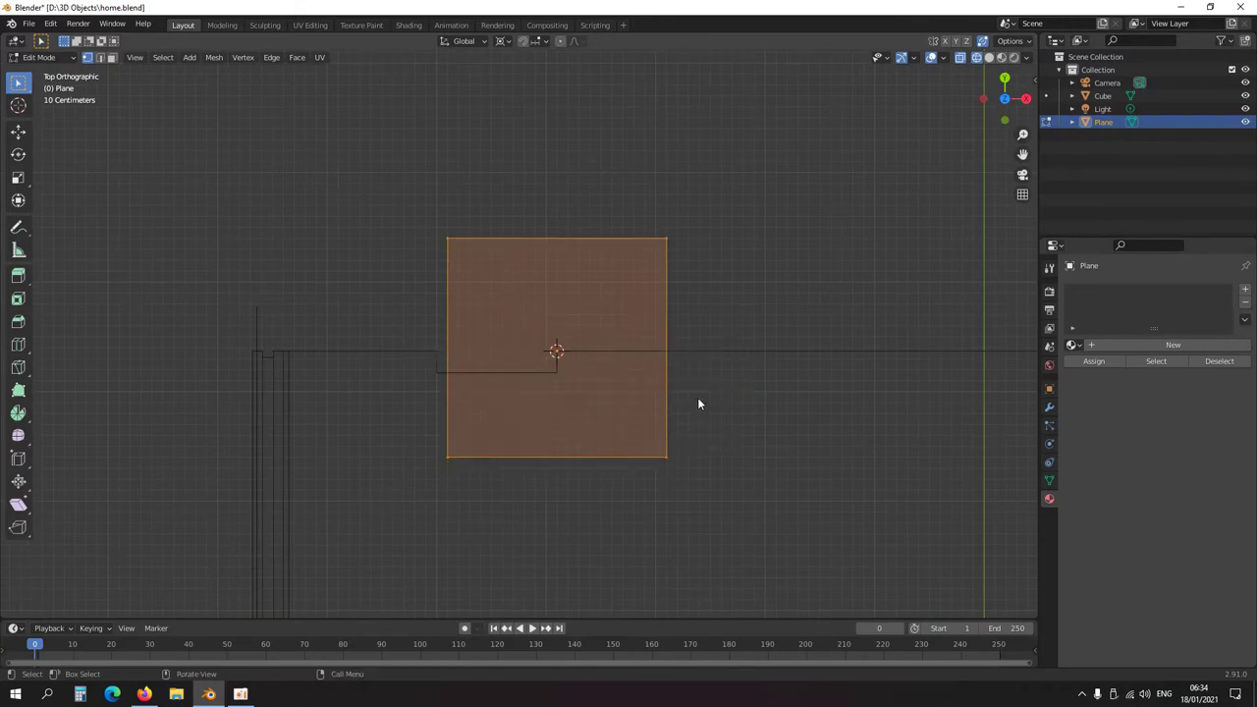
- Move the plane's geometry -0.1 m along X and 0.6 m along Y
shift+middle_drag(520, 323, 566, 411)
key(g)
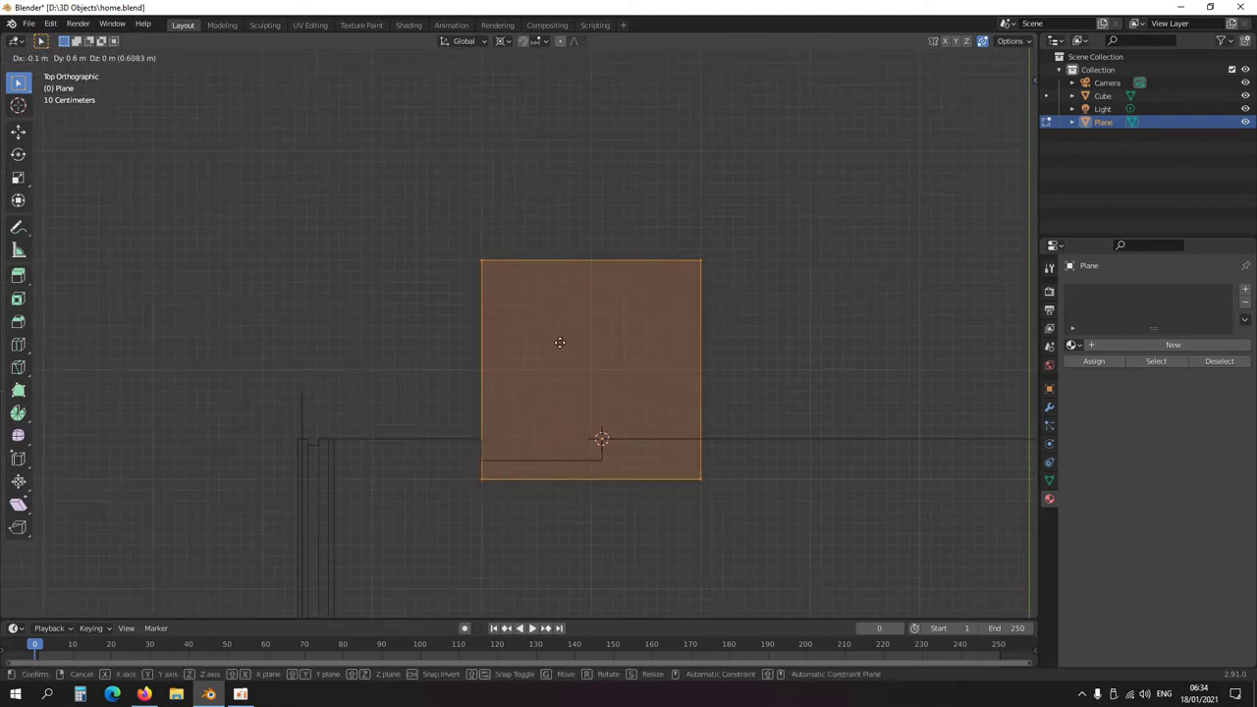
click(559, 343)
- Shrink the plane by moving its lower-Y edge 1.2 m along Y and its higher-X edge -0.6 m along X
drag(743, 337, 452, 496)
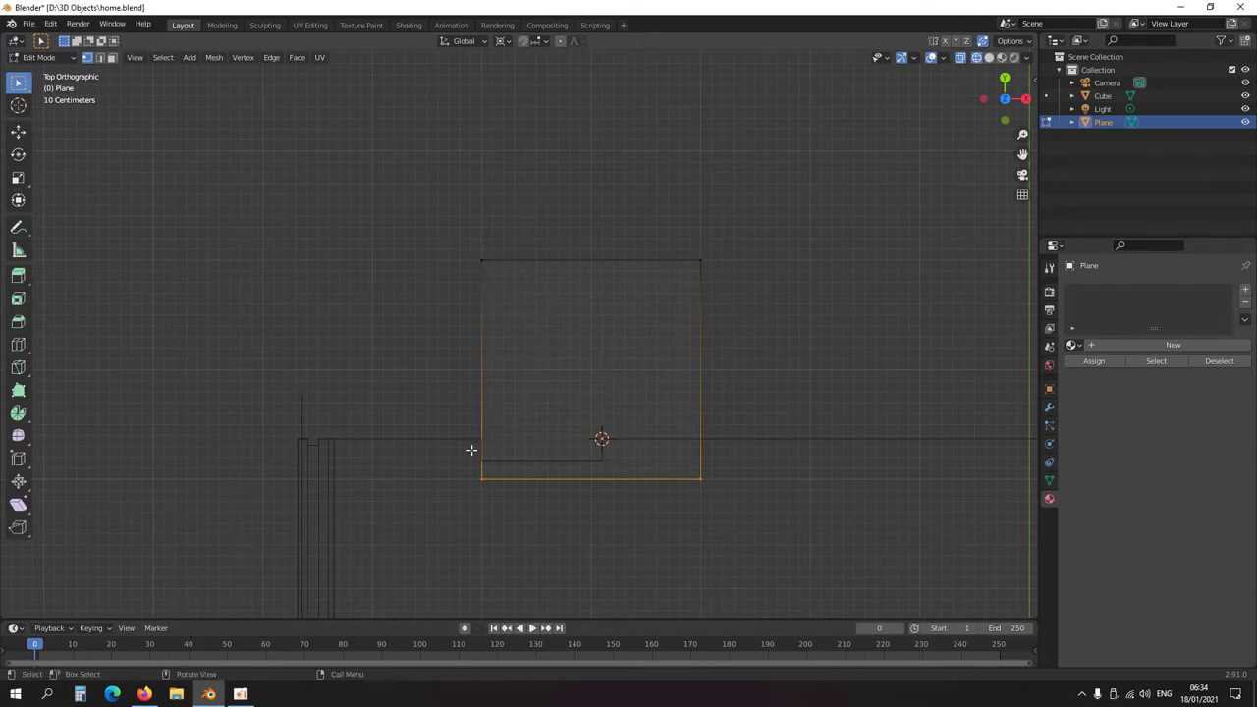
key(g)
key(y)
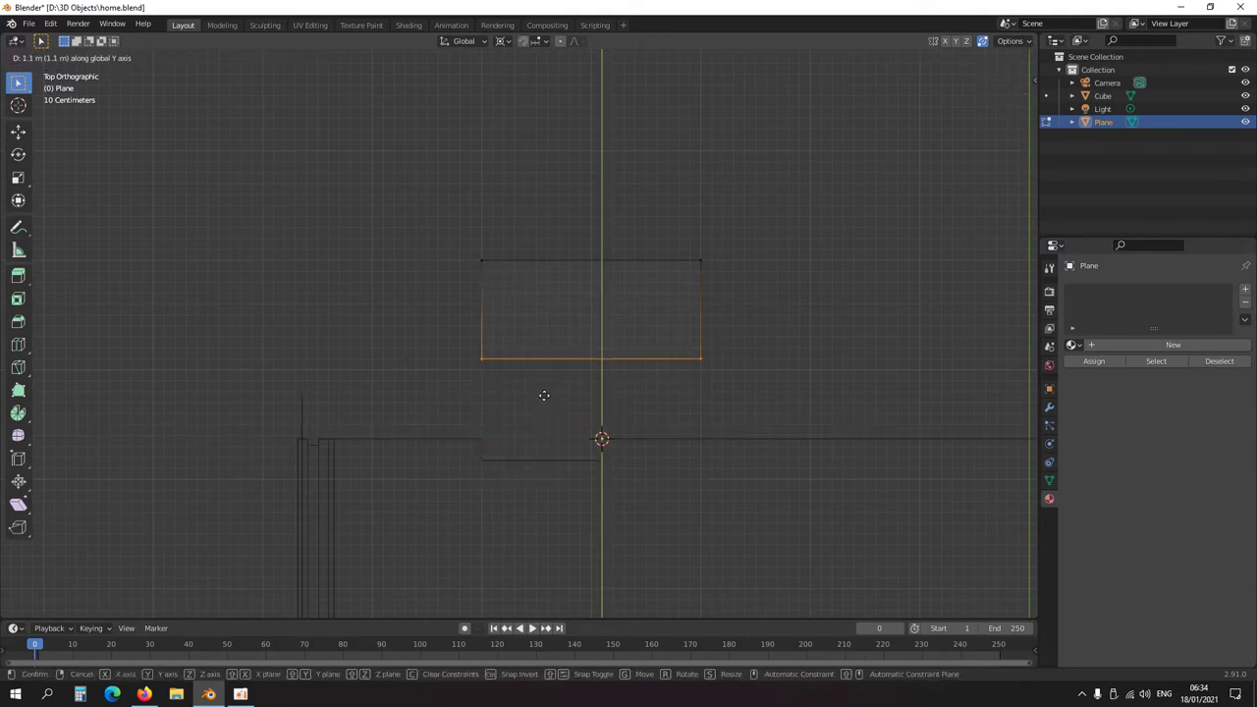
click(544, 376)
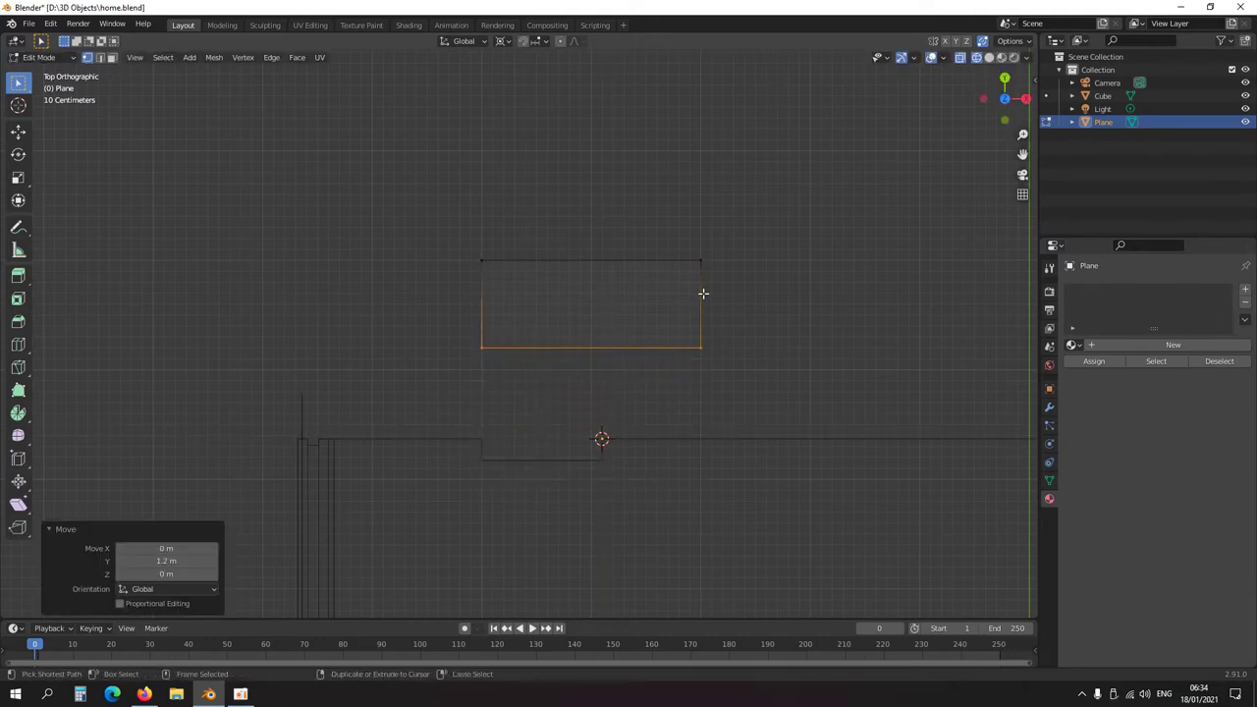
drag(678, 242, 743, 362)
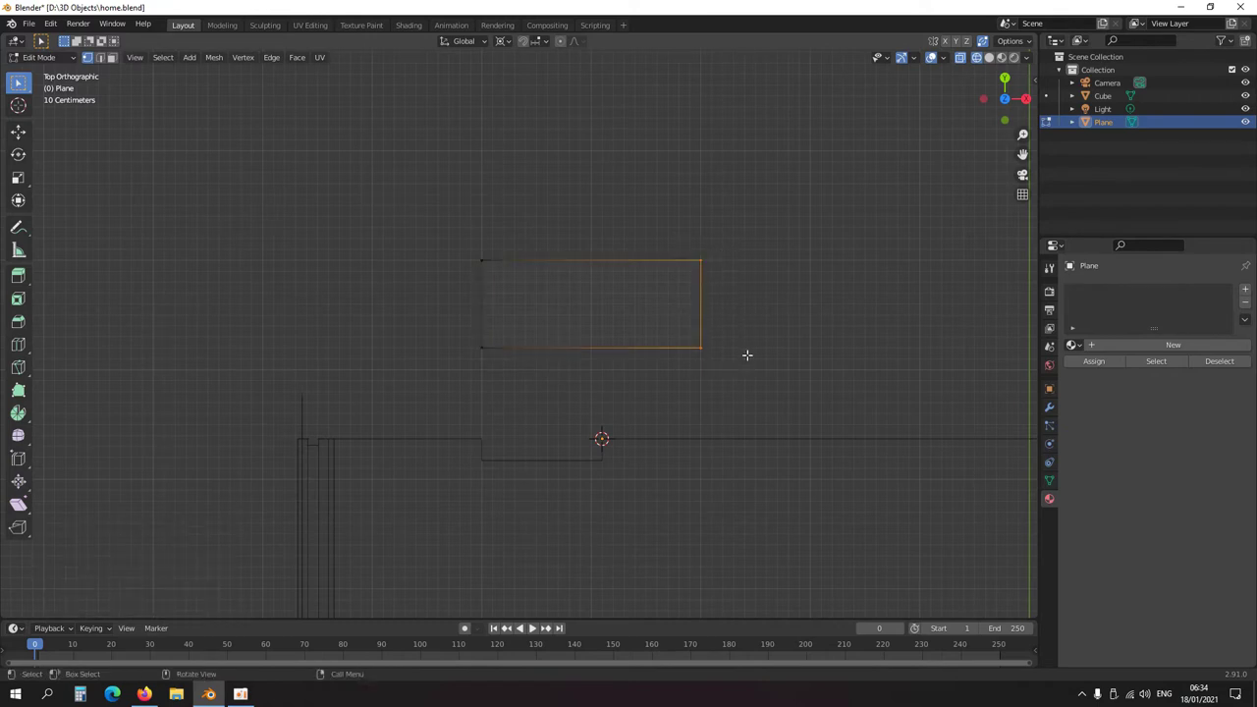
key(g)
key(x)
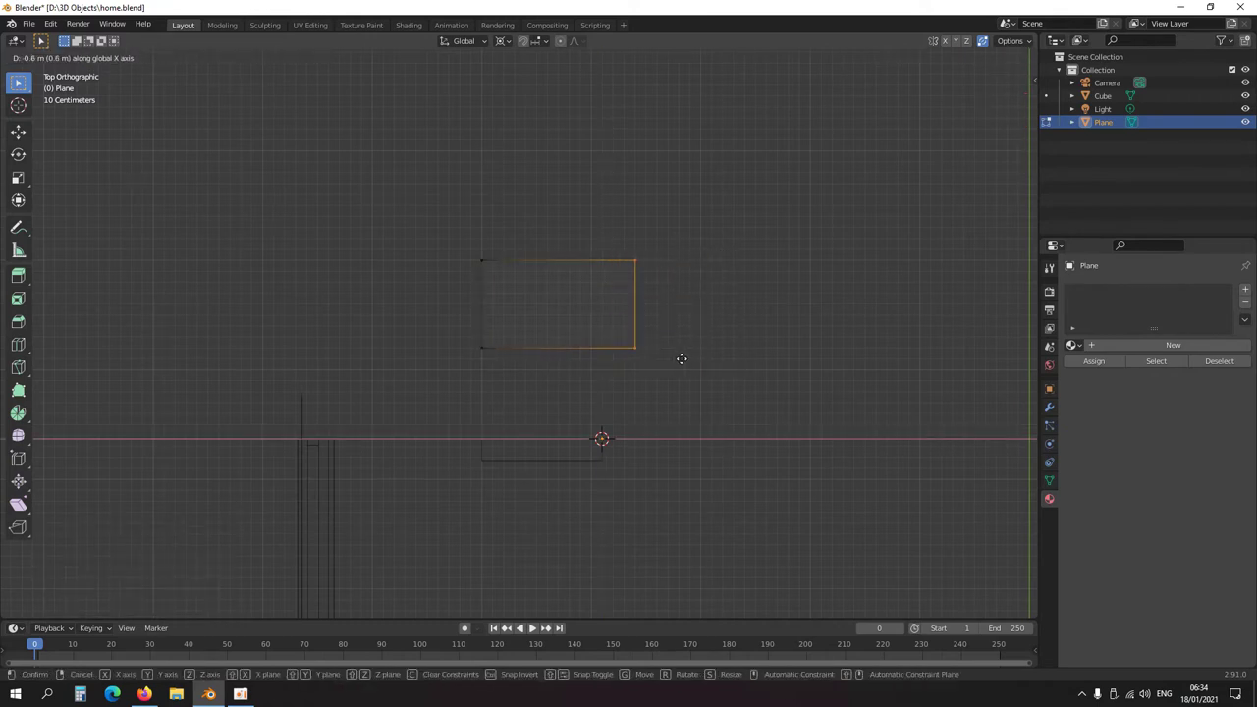
click(680, 360)
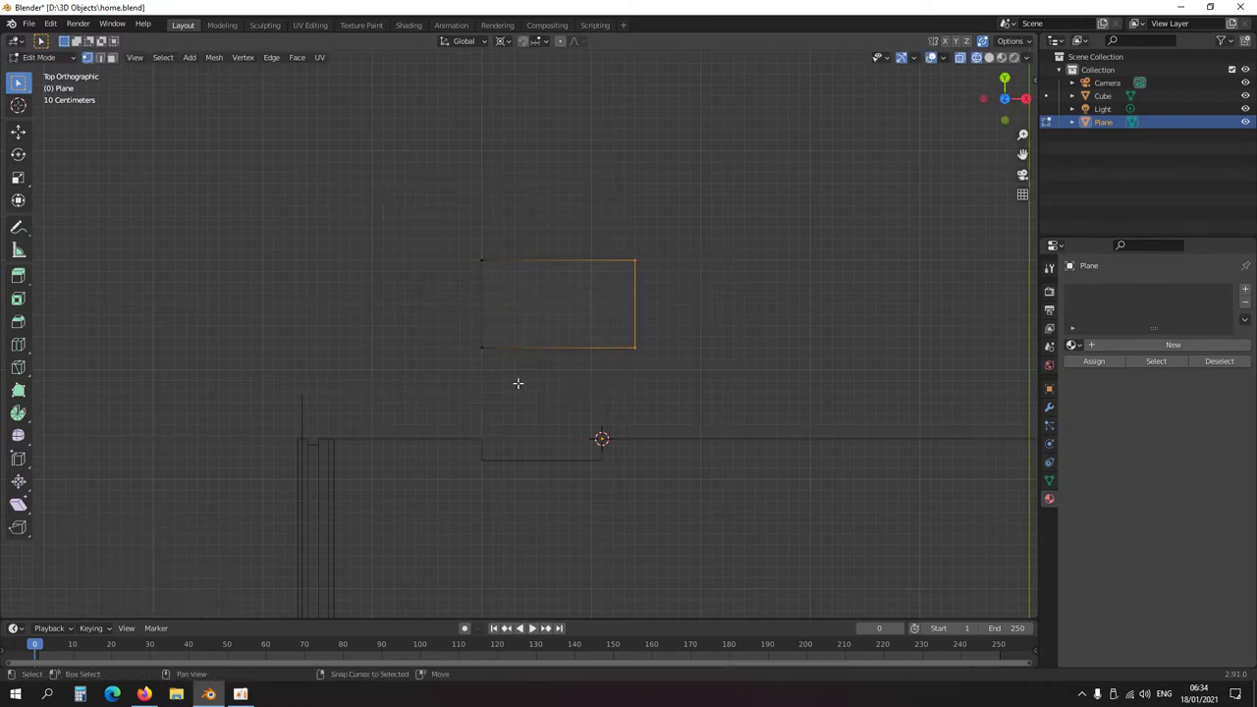
- Select the plane's entire geometry and raise it 0.7 m along Z in the front view
key(a)
middle_drag(570, 435, 555, 365)
scroll(544, 376, up, 8)
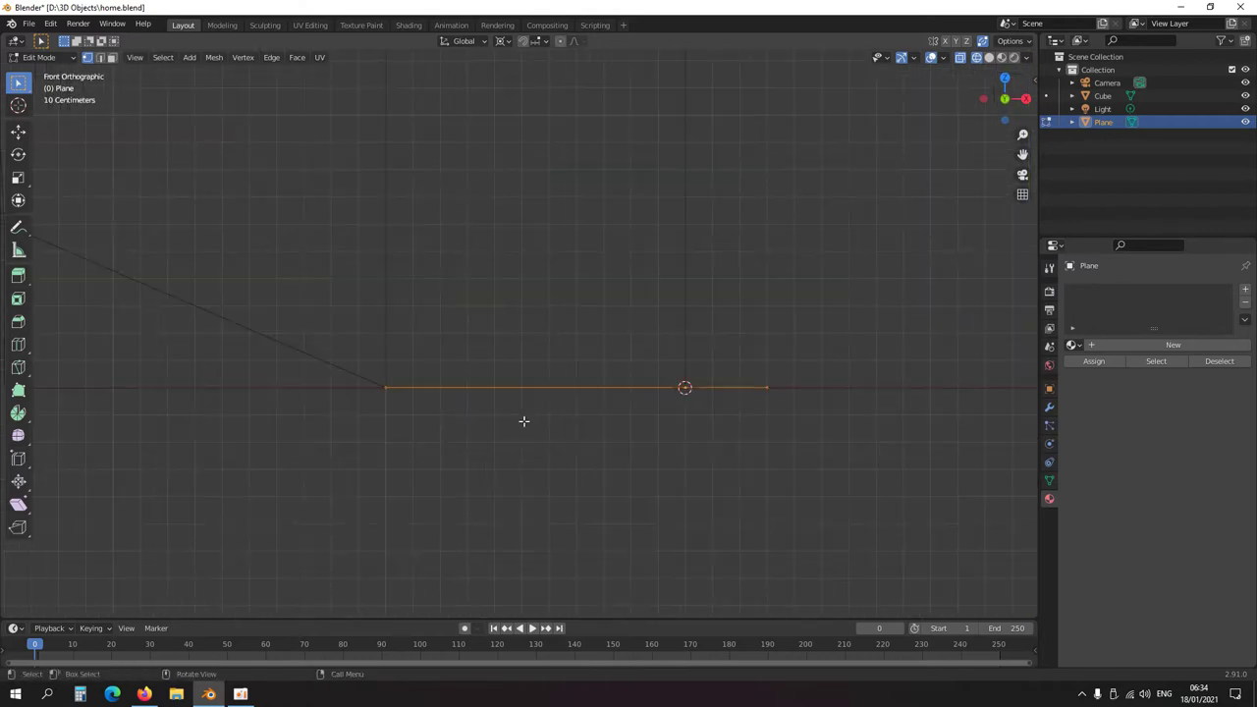
scroll(579, 455, down, 2)
key(g)
key(z)
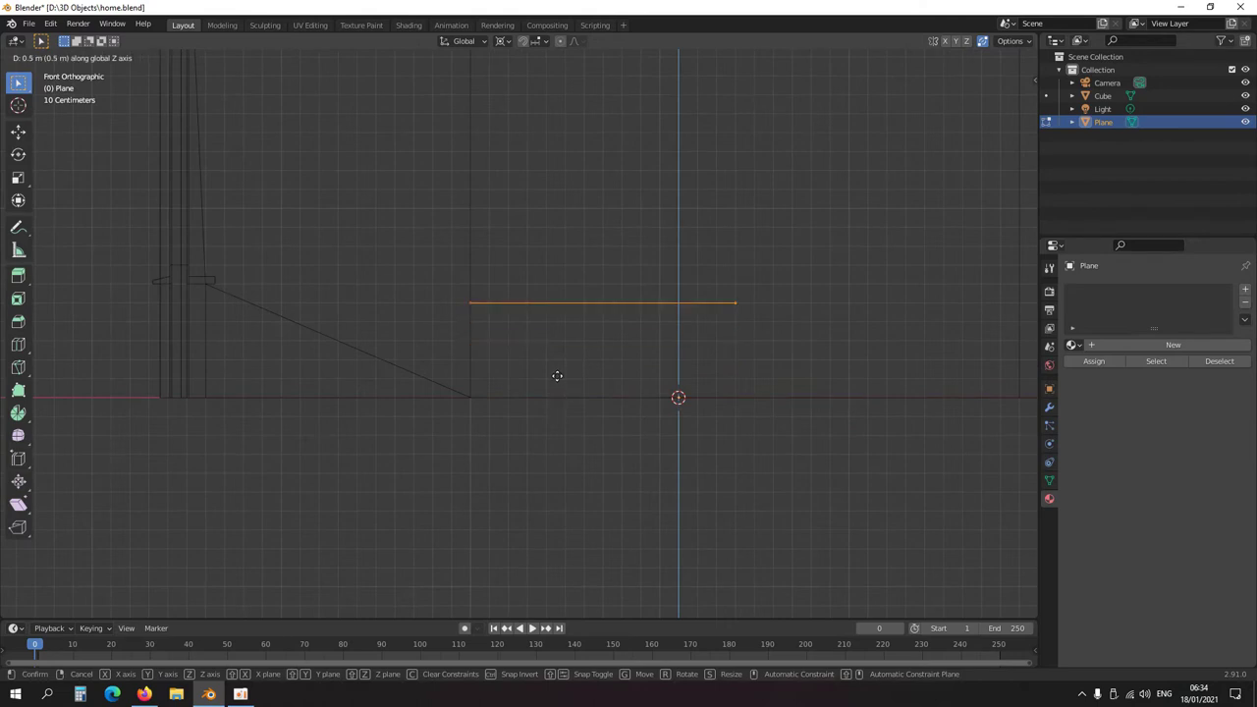
click(553, 334)
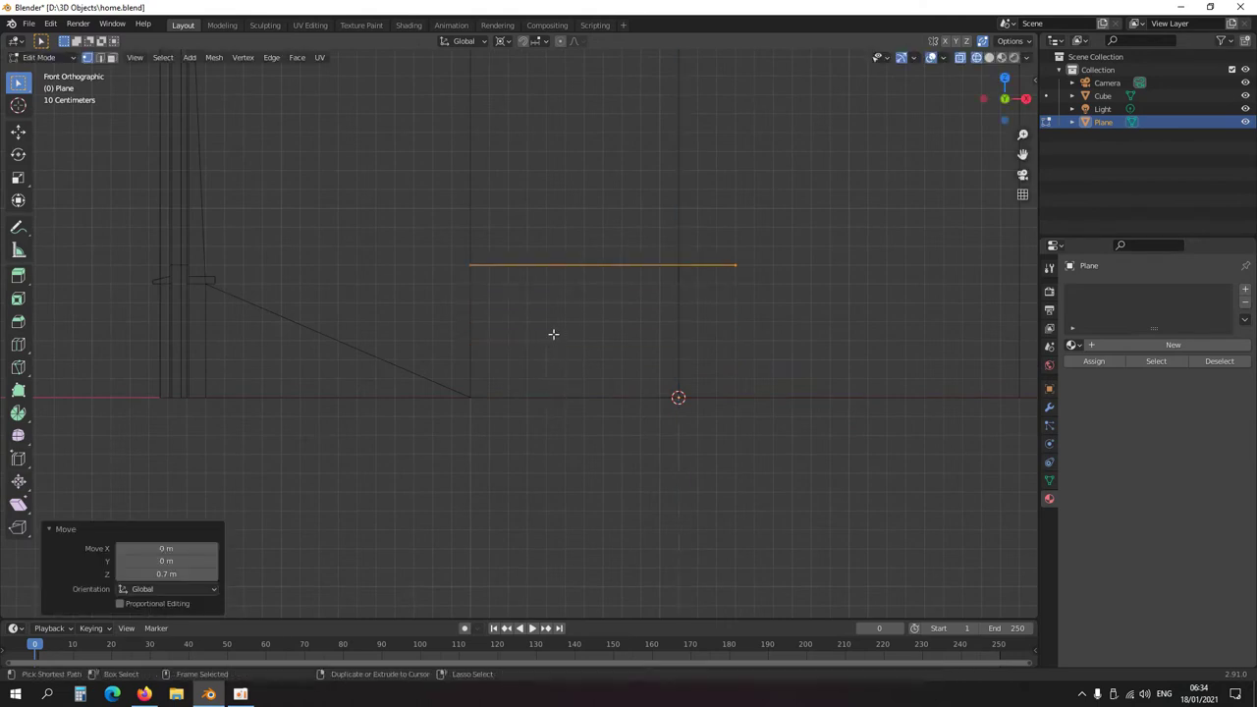
- Raise the plane a further 0.02 m along Z
shift+middle_drag(553, 334, 548, 384)
scroll(548, 384, up, 3)
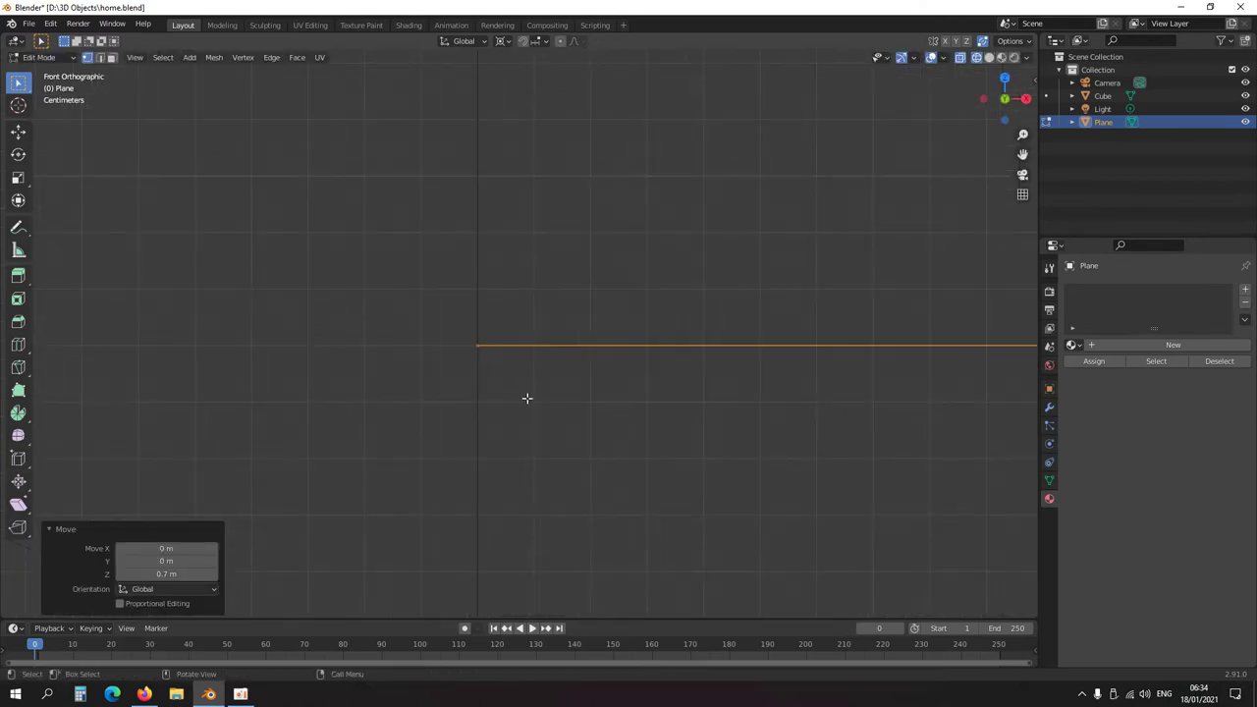
key(g)
key(z)
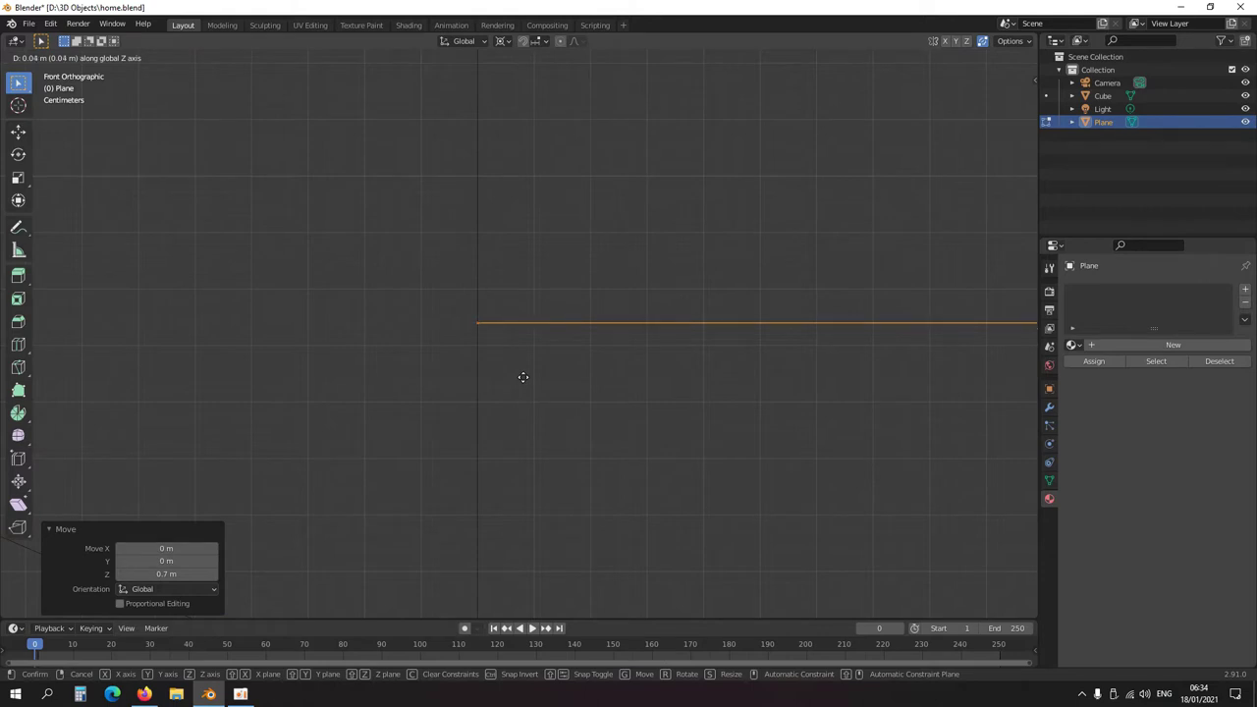
click(522, 382)
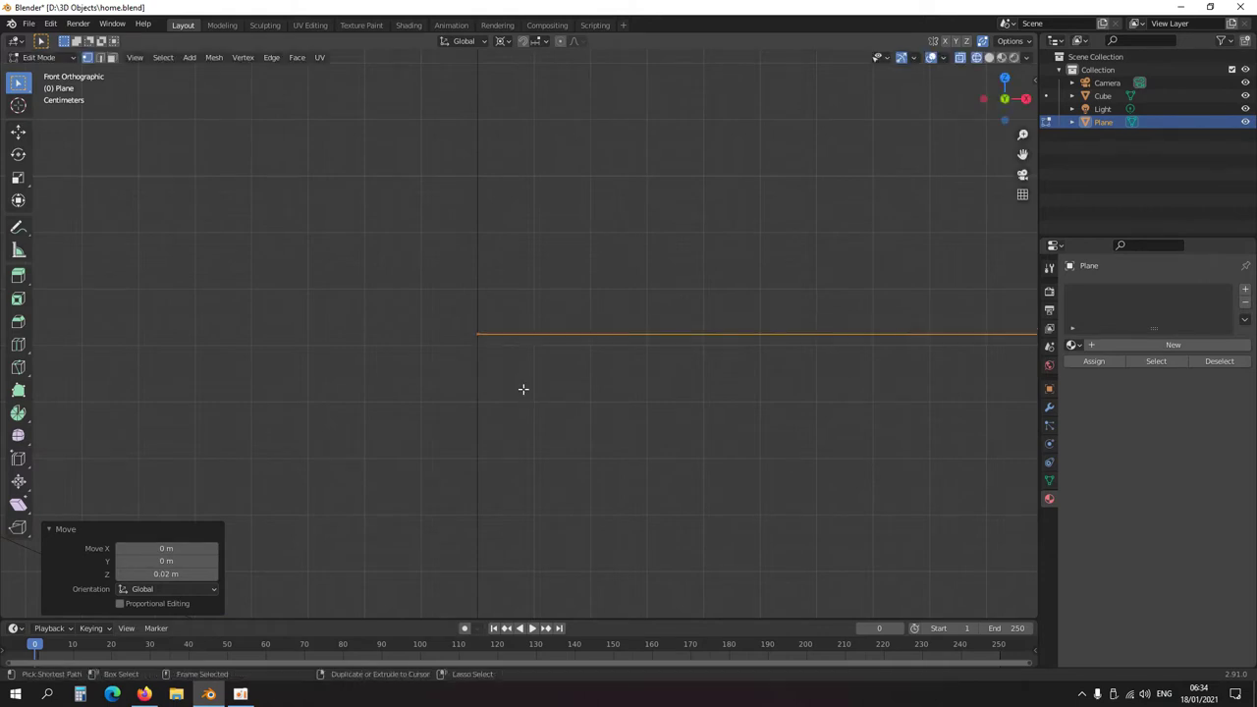
- Extrude the plane upward along its normal into a thin slab and expand the selection to the whole slab
scroll(519, 382, up, 2)
key(g)
key(z)
key(z)
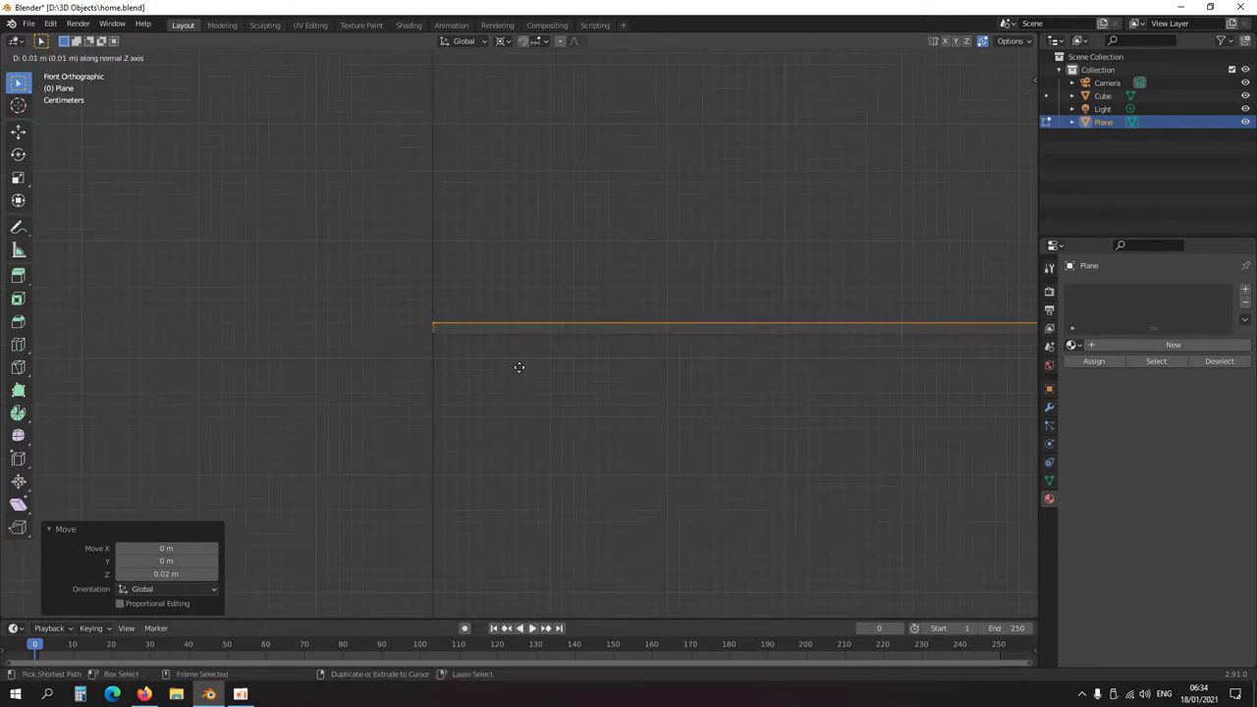
click(516, 348)
middle_drag(517, 347, 469, 446)
scroll(514, 371, down, 3)
key(ctrl+KP_Add)
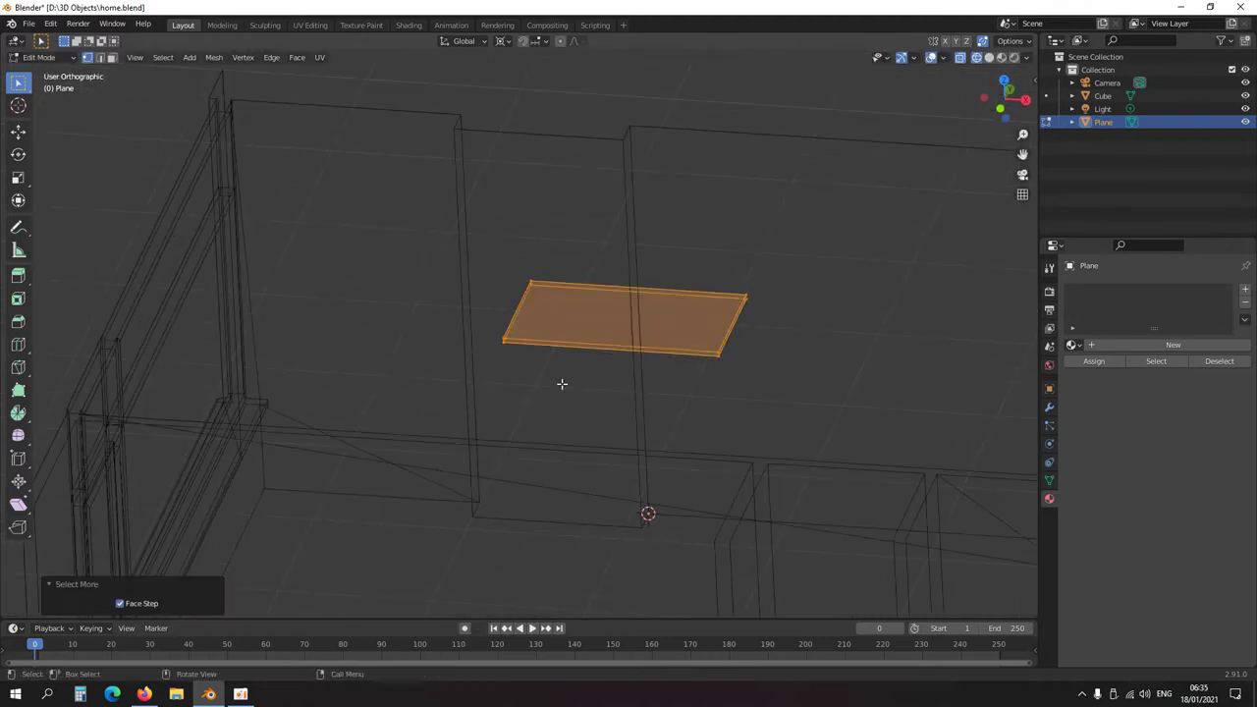
- Return to Object Mode with material preview shading and move the slab -8 m along Y, outside the room
key(Tab)
scroll(562, 383, down, 5)
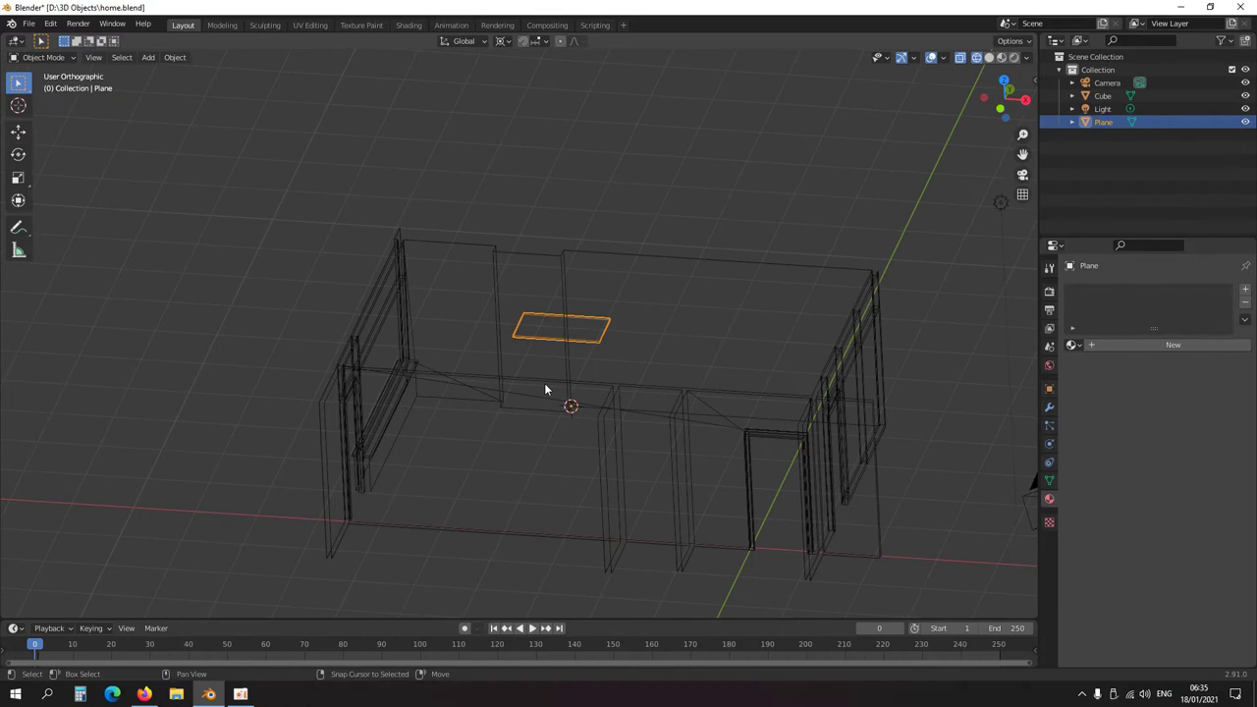
key(shift+z)
mouse_move(533, 390)
middle_down()
mouse_move(499, 481)
mouse_move(517, 472)
mouse_move(550, 356)
middle_up()
scroll(517, 471, down, 2)
key(KP_7)
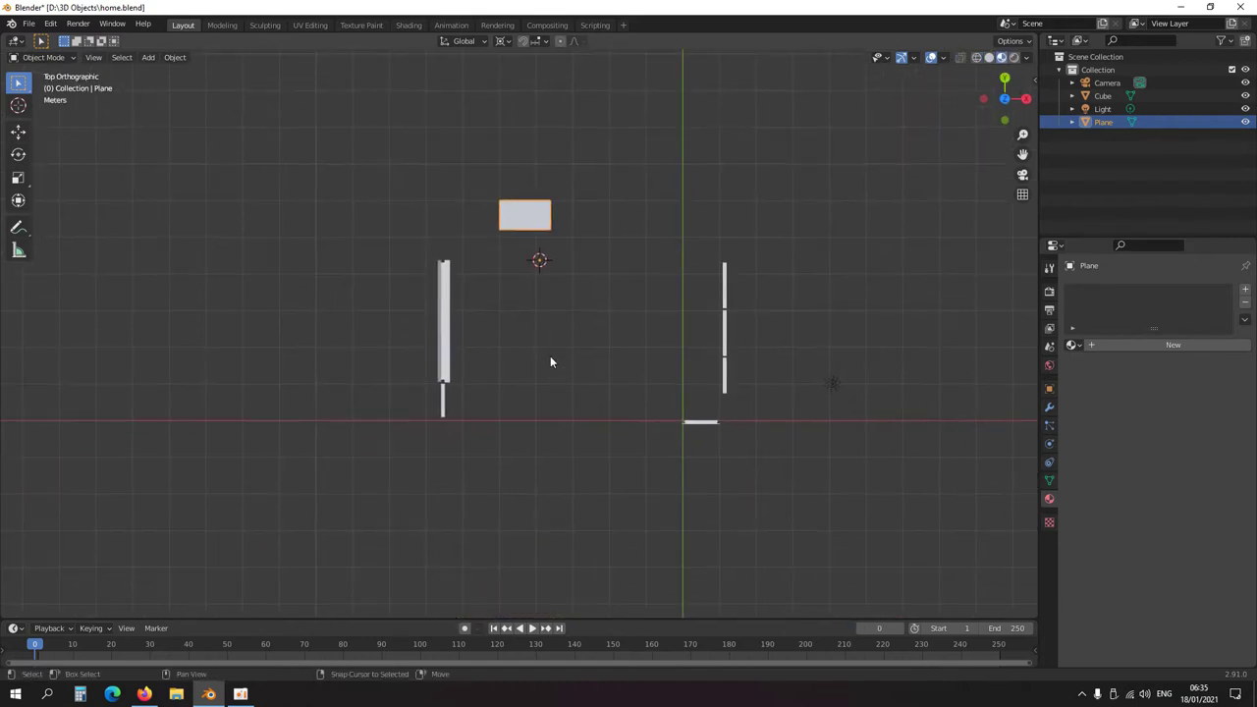
key(g)
key(y)
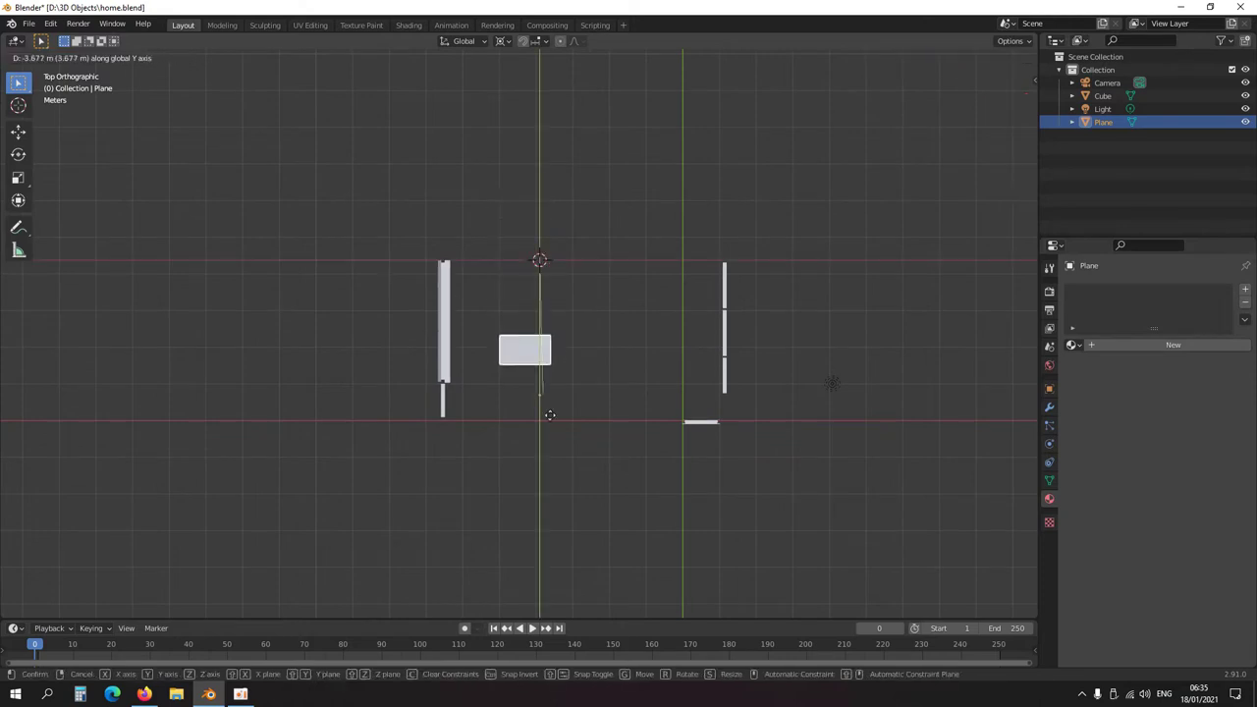
click(553, 526)
middle_drag(552, 562, 519, 345)
scroll(521, 335, down, 2)
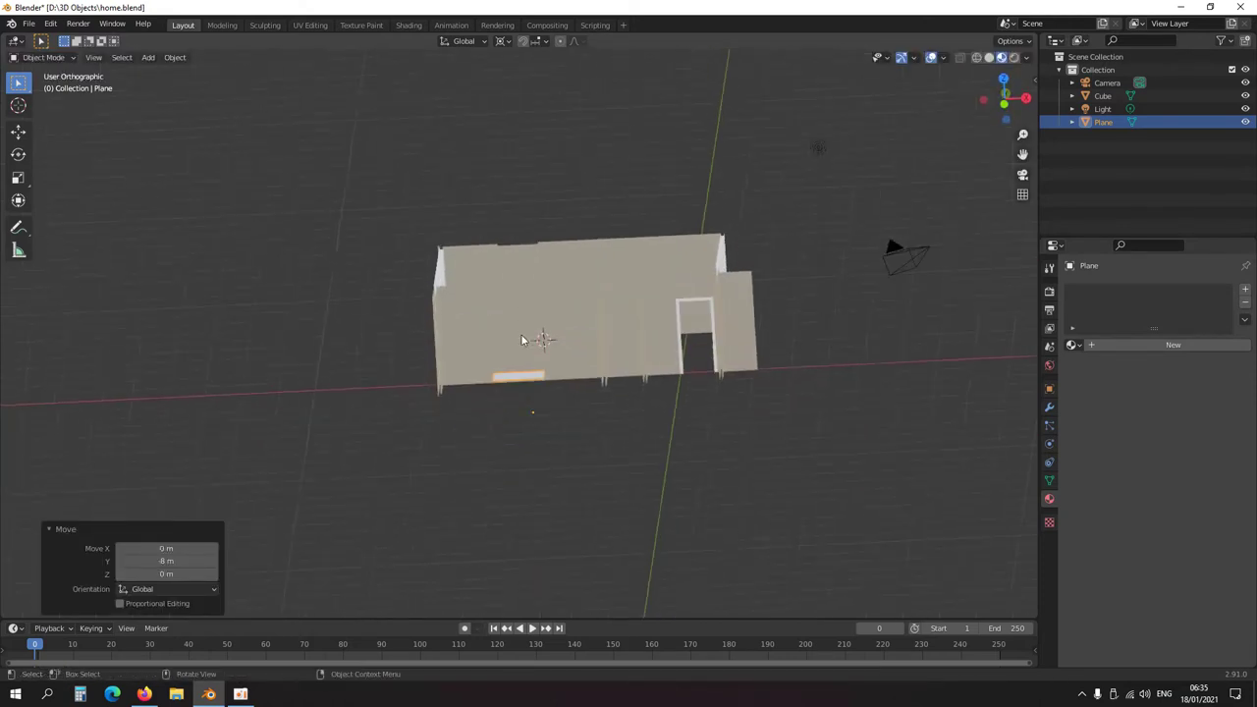
- Hide the room object to leave only the slab in view, and make the room visible again
scroll(580, 454, up, 5)
middle_drag(581, 454, 550, 492)
scroll(581, 388, down, 3)
click(579, 389)
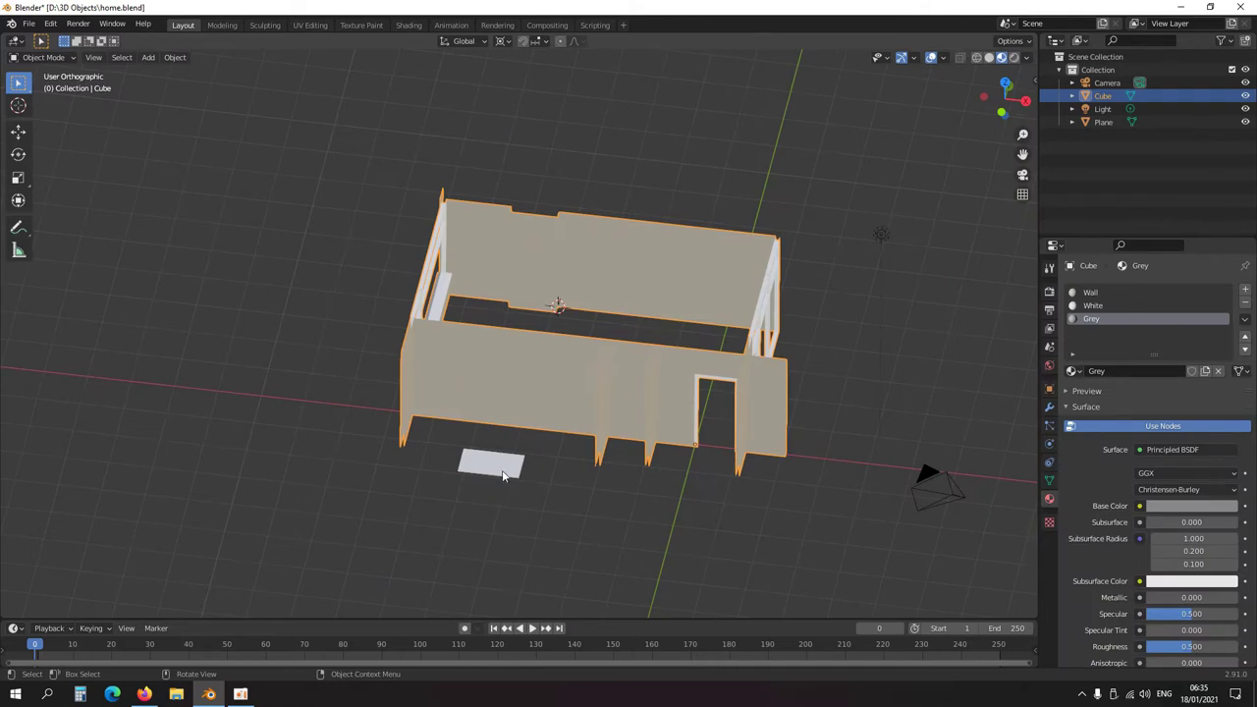
click(503, 475)
click(544, 413)
key(h)
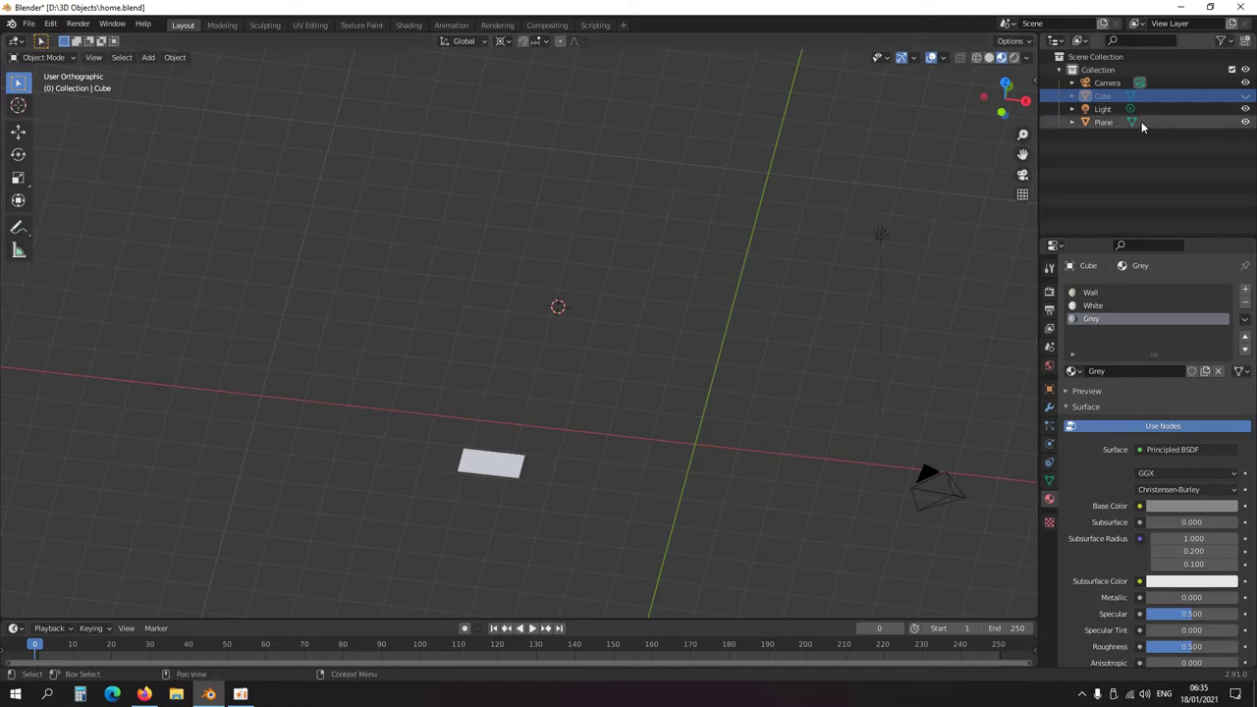
click(1247, 97)
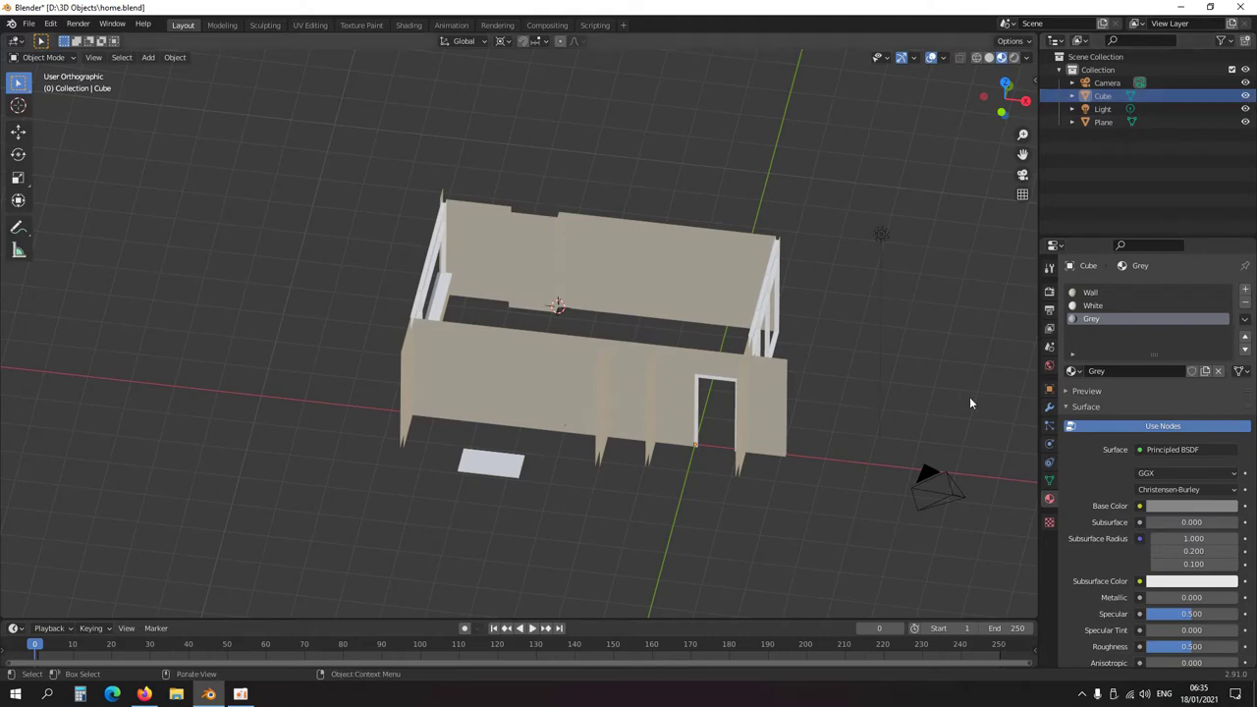
- Rename the room object as Home in its object properties
click(1049, 389)
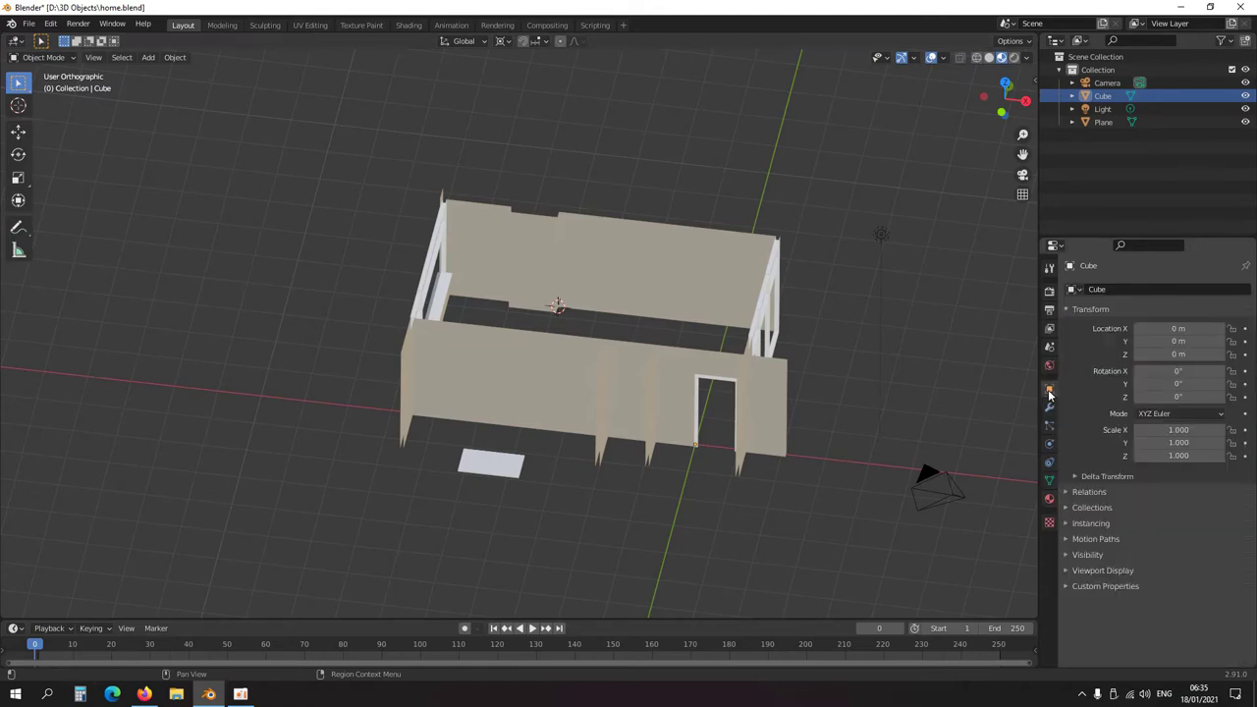
click(575, 389)
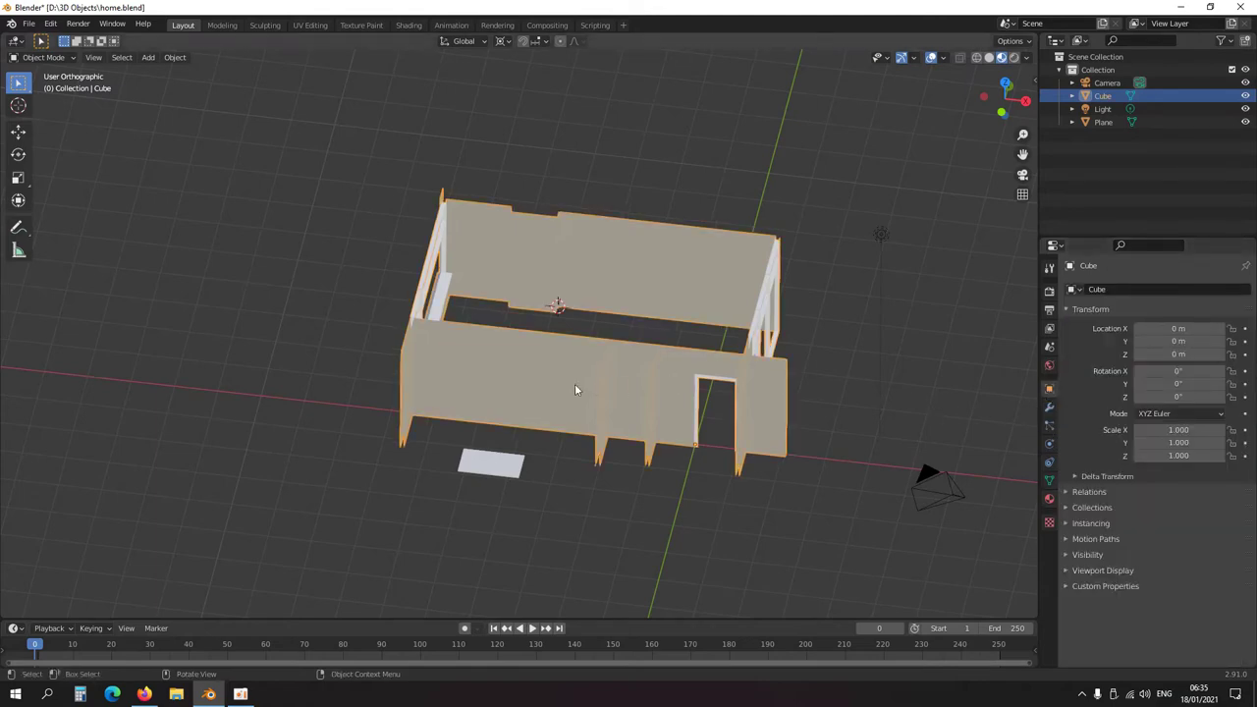
click(1119, 288)
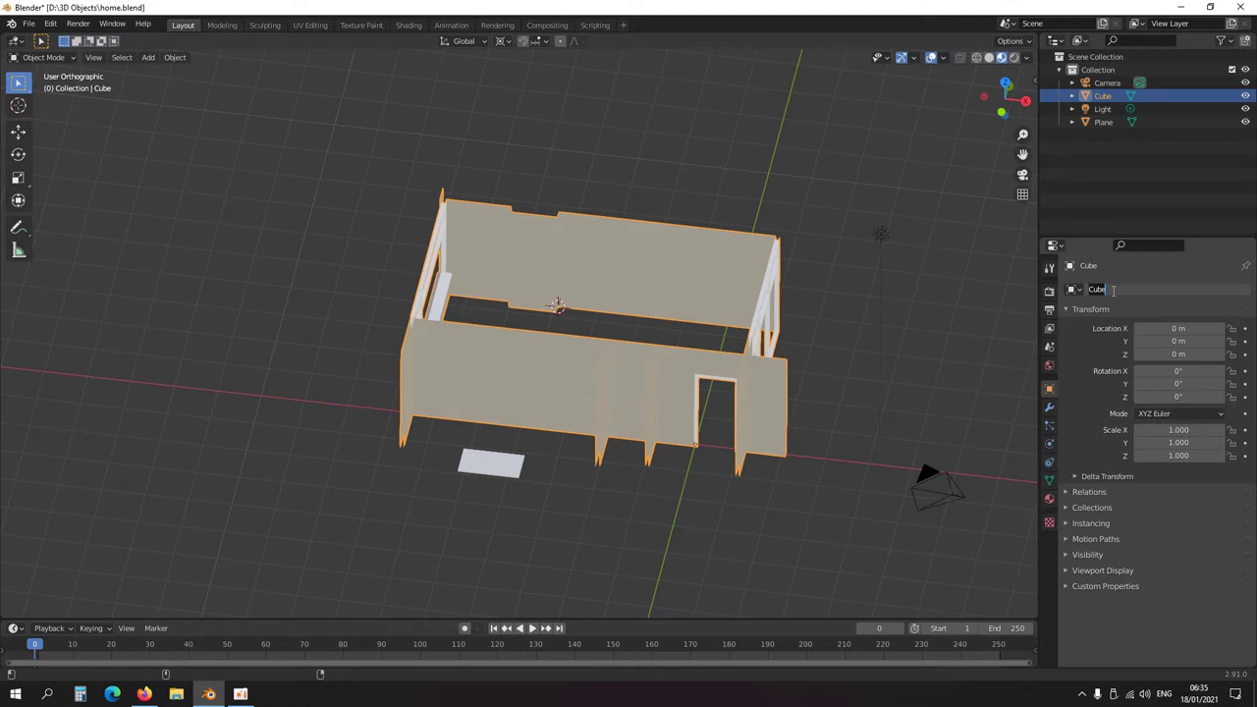
text(ho)
key(Return)
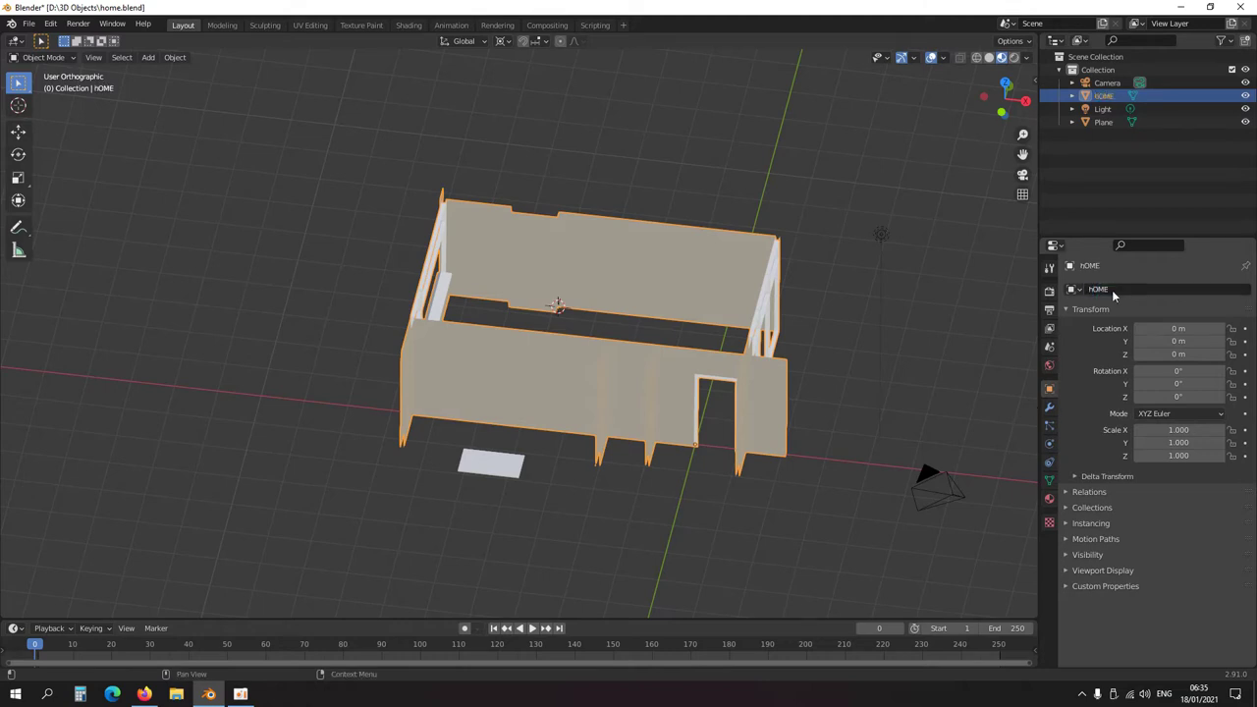
click(1112, 290)
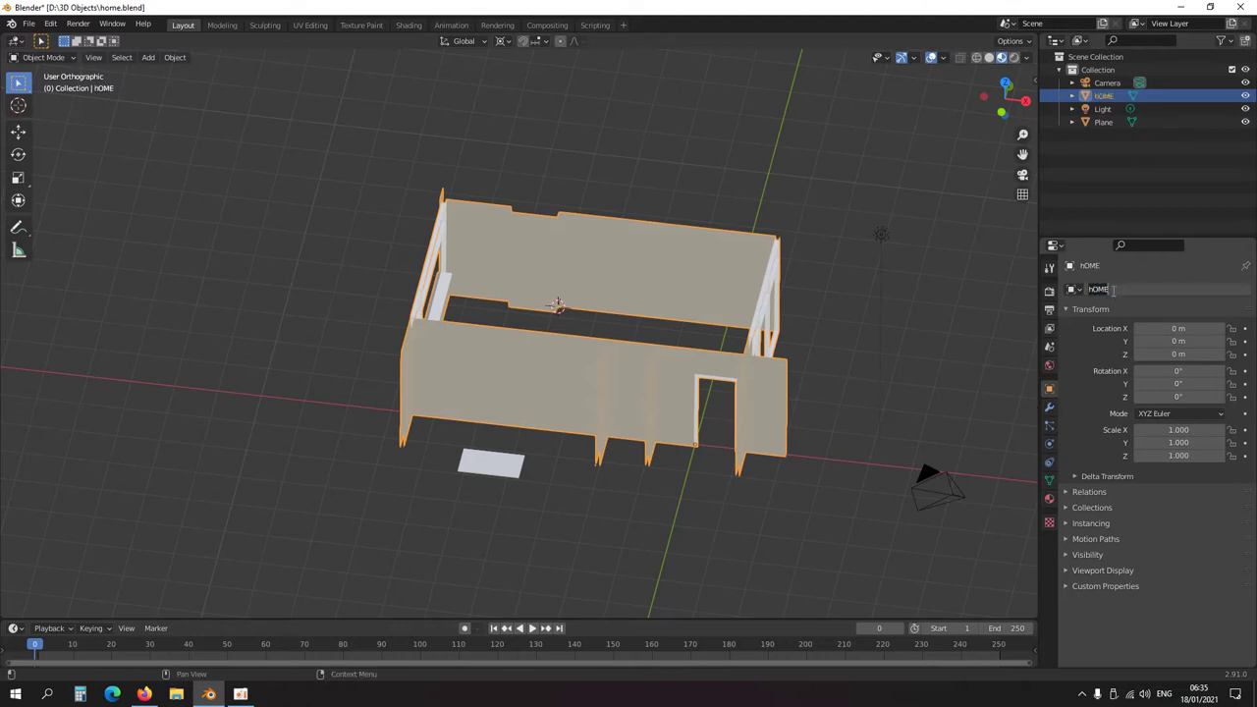
text(Home)
key(Return)
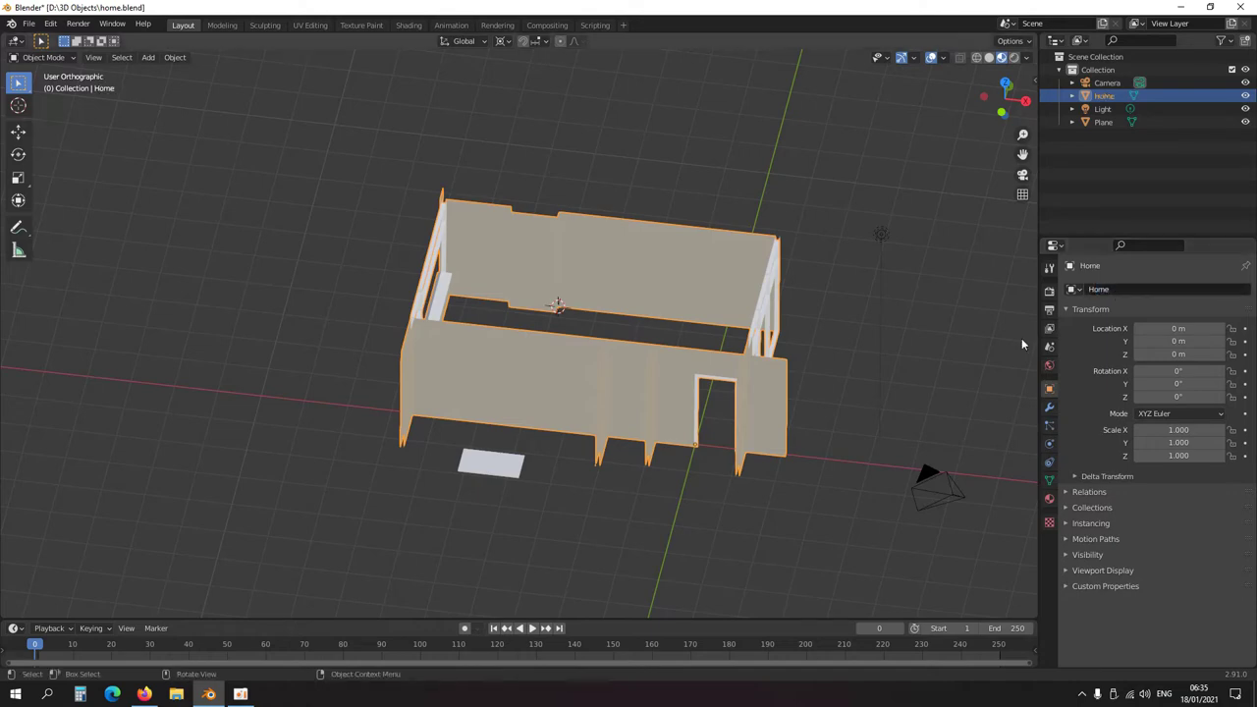
- Select the slab outside the room and rename it as Desk
click(486, 465)
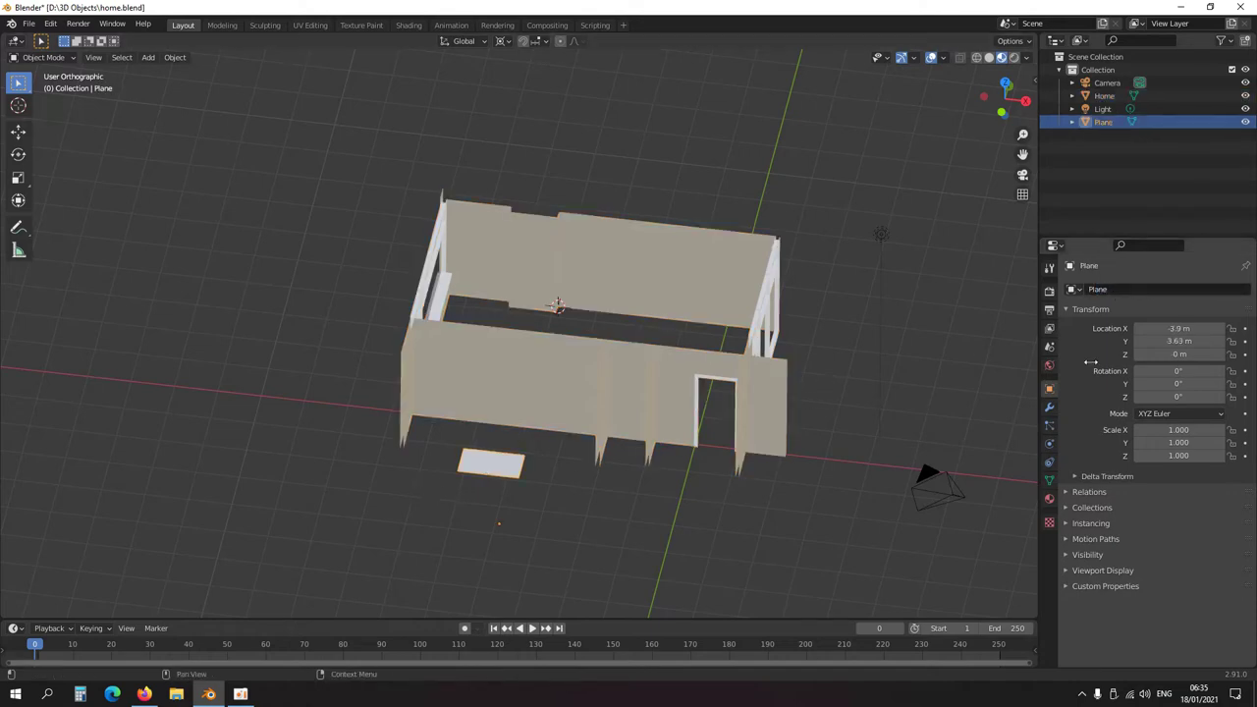
click(1137, 289)
text(Dec)
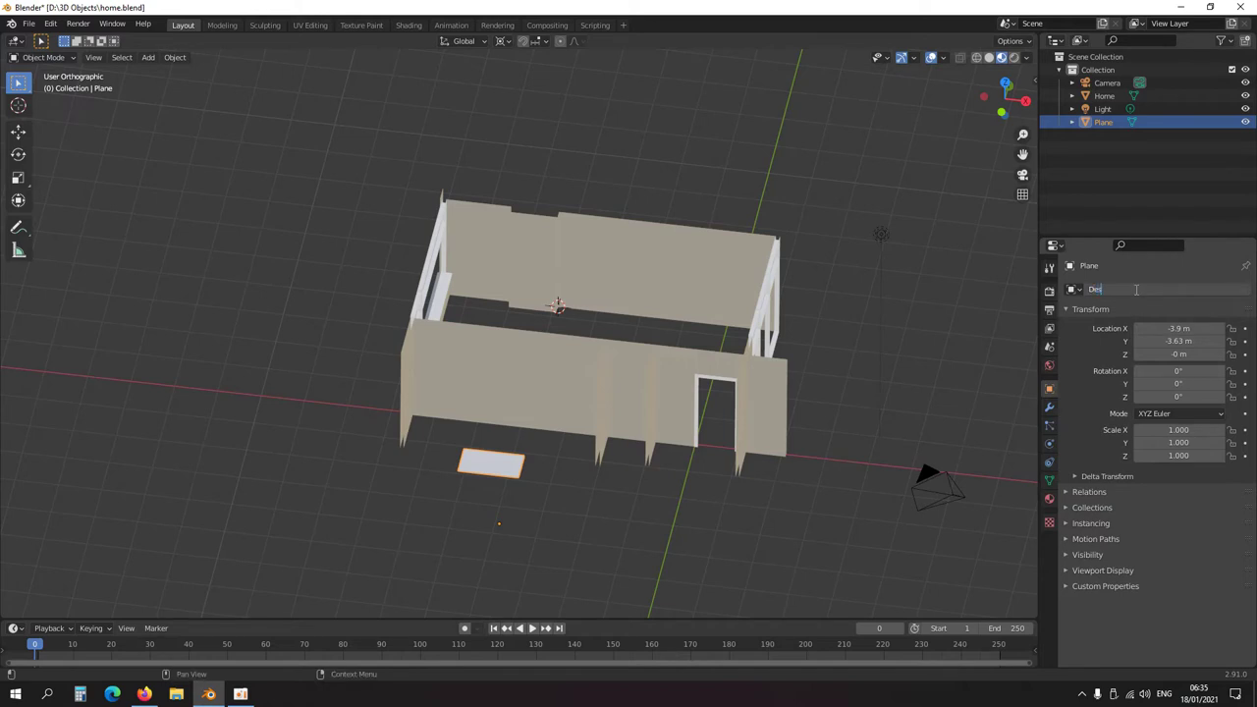
key(Return)
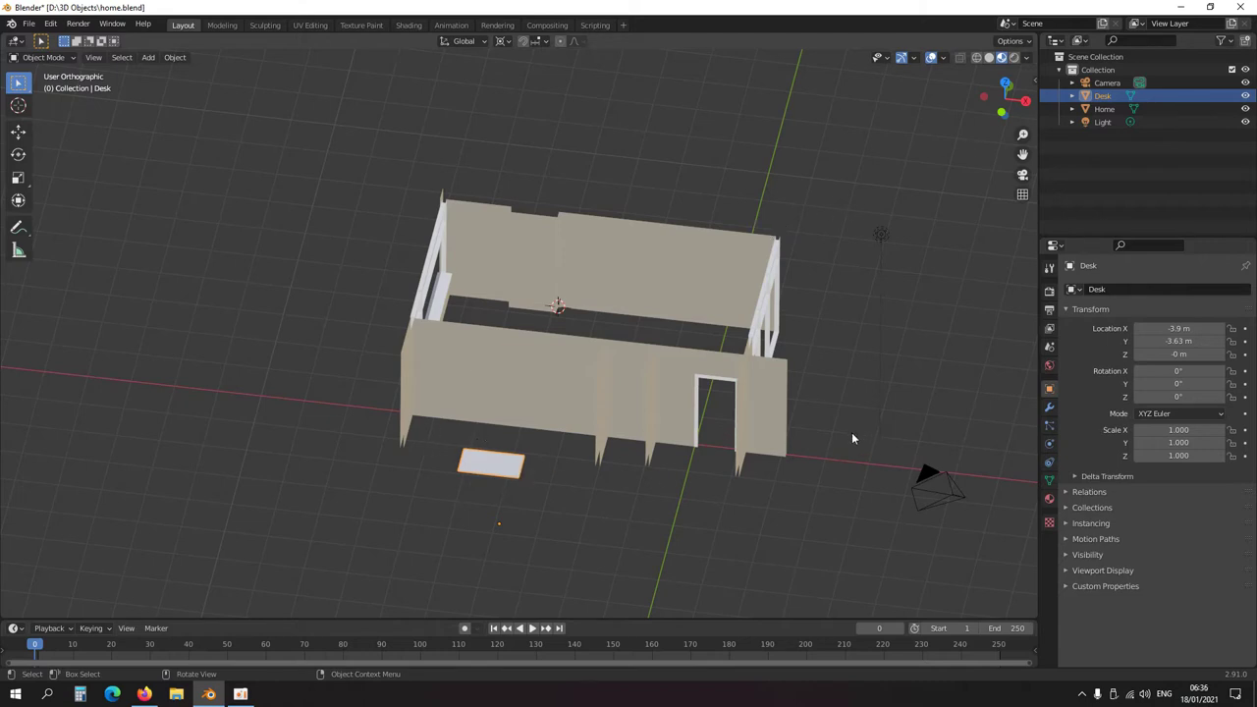
- Open the Desk mesh in Edit Mode with wireframe display and frame the tabletop in the front orthographic view
shift+middle_drag(520, 482, 581, 401)
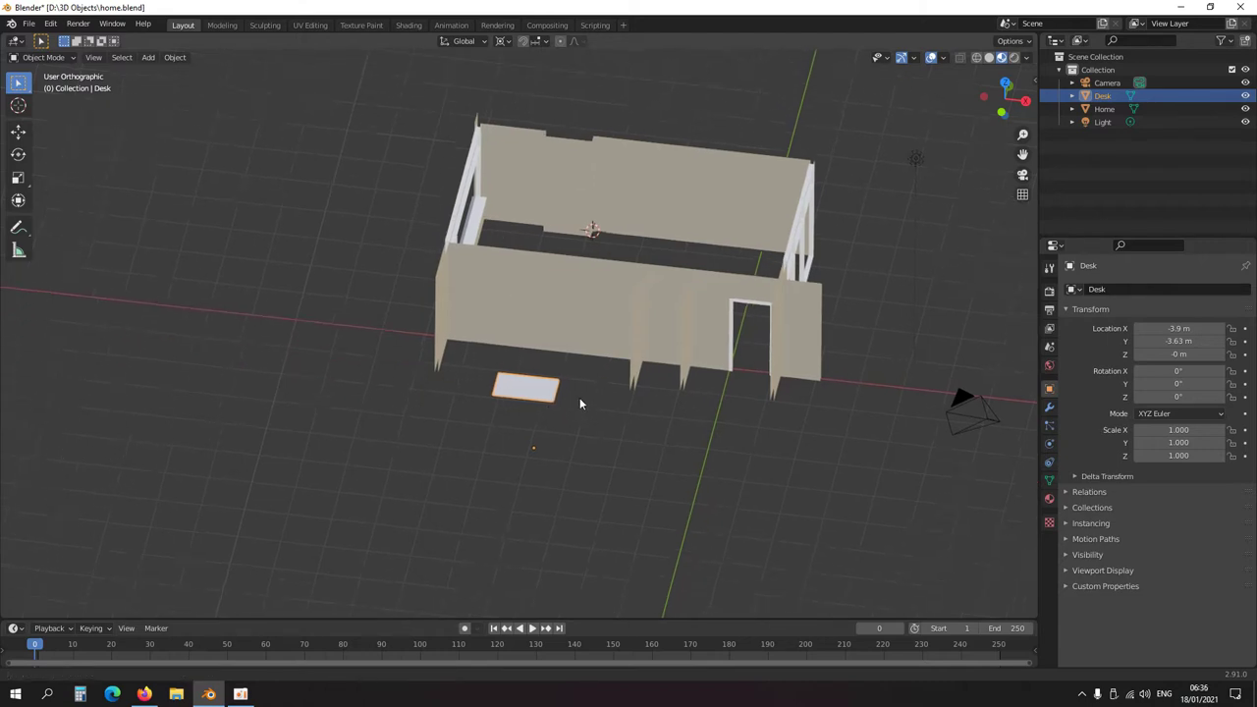
key(Tab)
scroll(513, 452, up, 5)
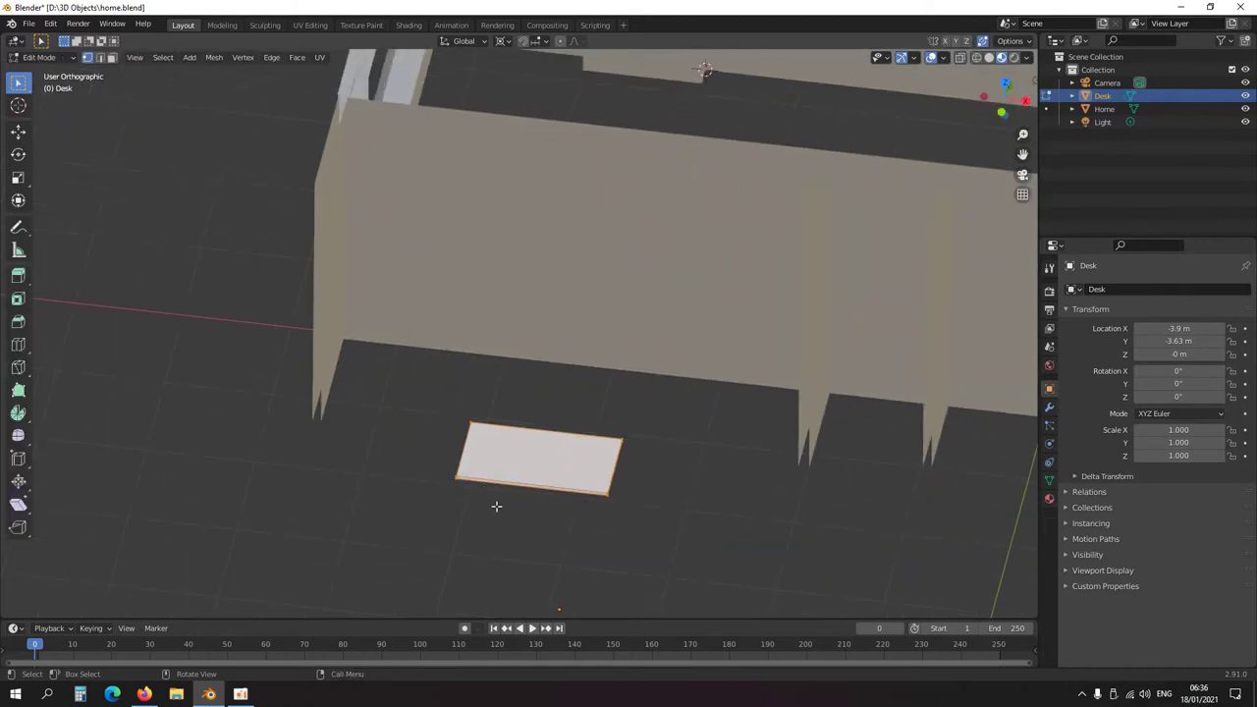
key(KP_7)
scroll(502, 449, down, 5)
key(alt+z)
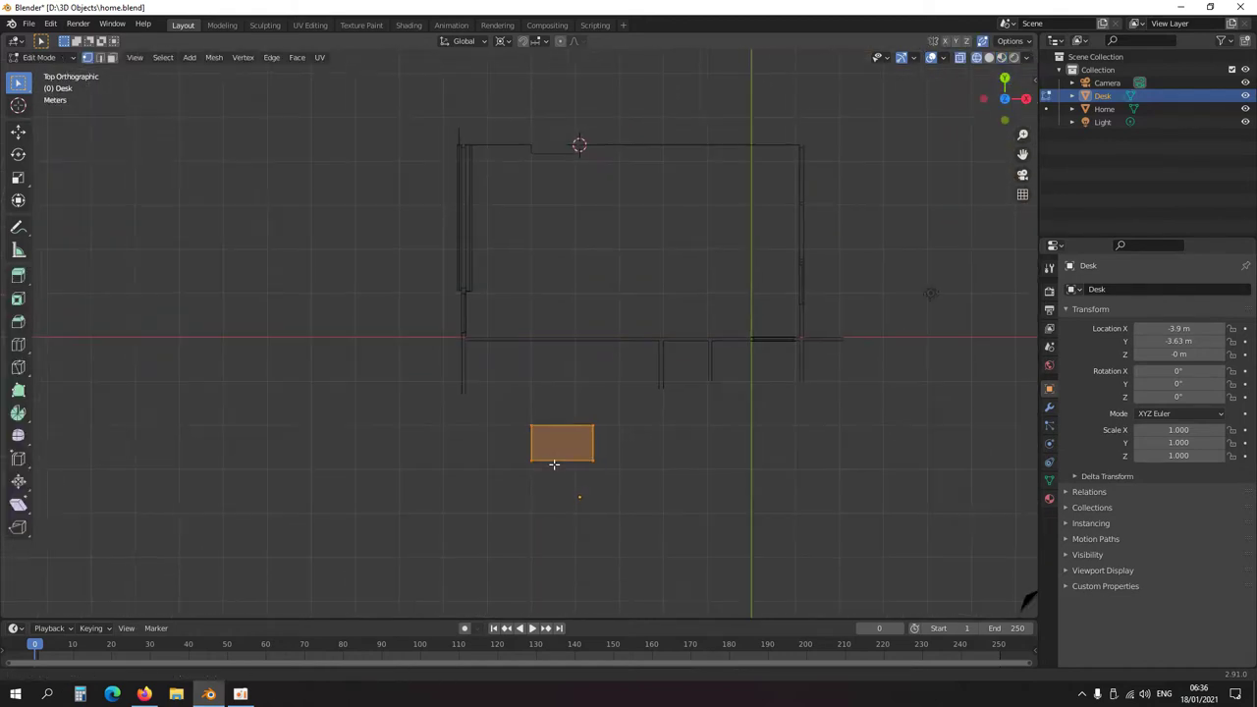
scroll(553, 463, up, 10)
key(KP_1)
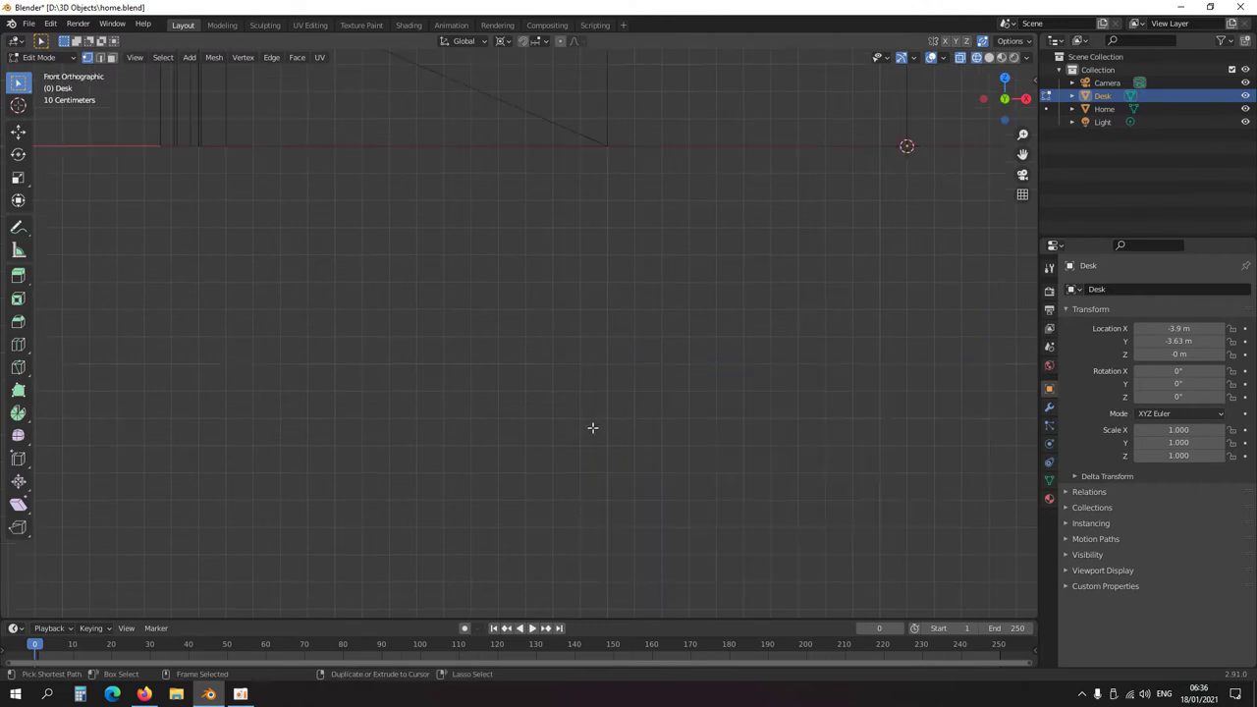
shift+middle_drag(615, 207, 456, 583)
scroll(605, 433, down, 5)
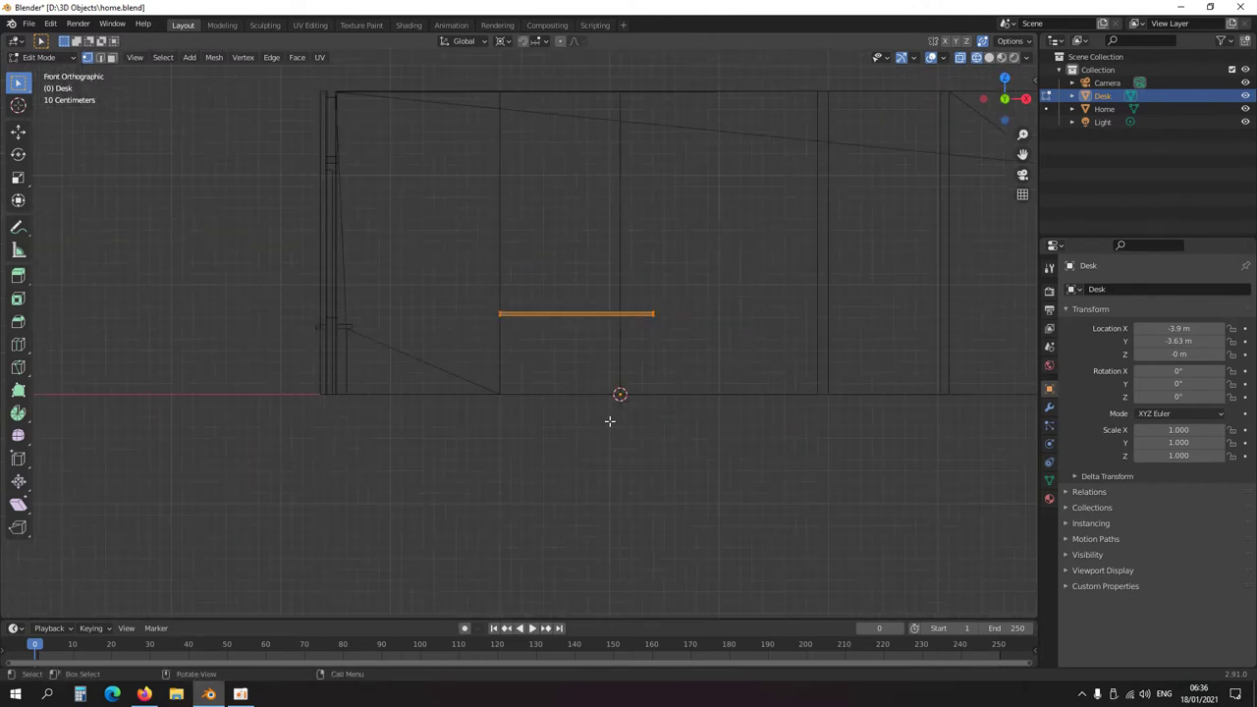
key(KP_Decimal)
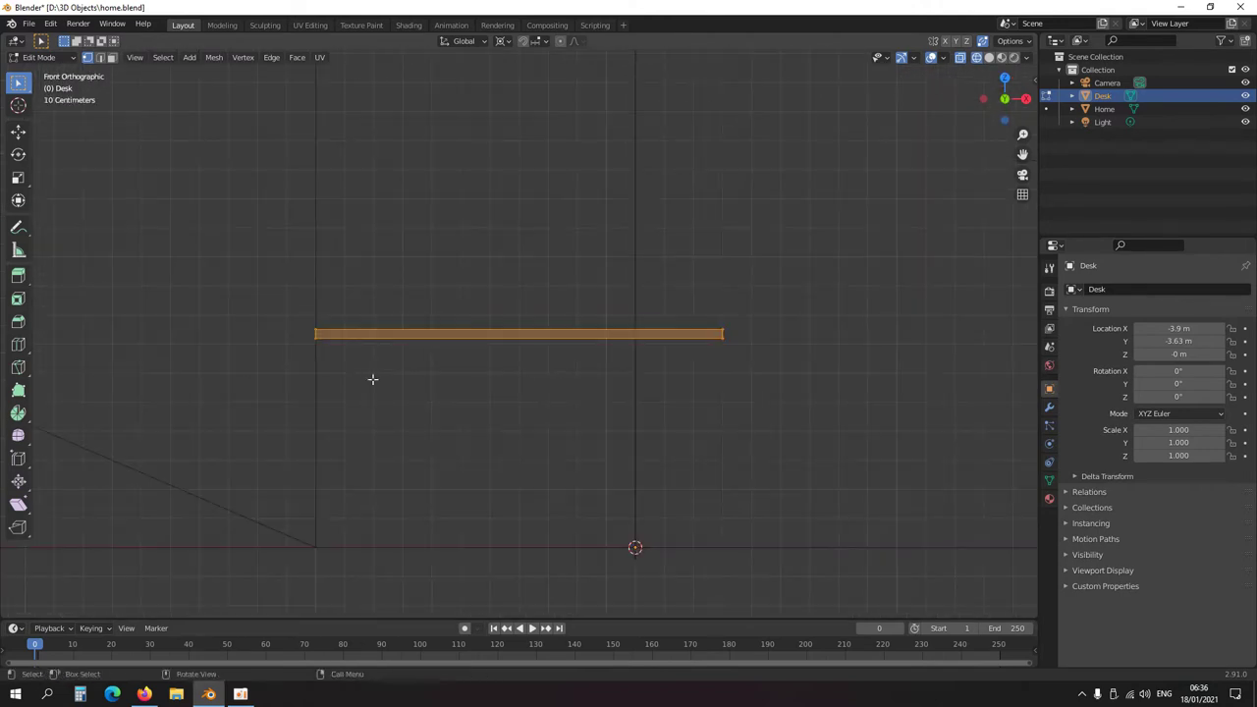
- Duplicate the tabletop's lower short edge at its -X end and move the copy 0.03 m along X
shift+middle_drag(366, 374, 423, 384)
key(KP_7)
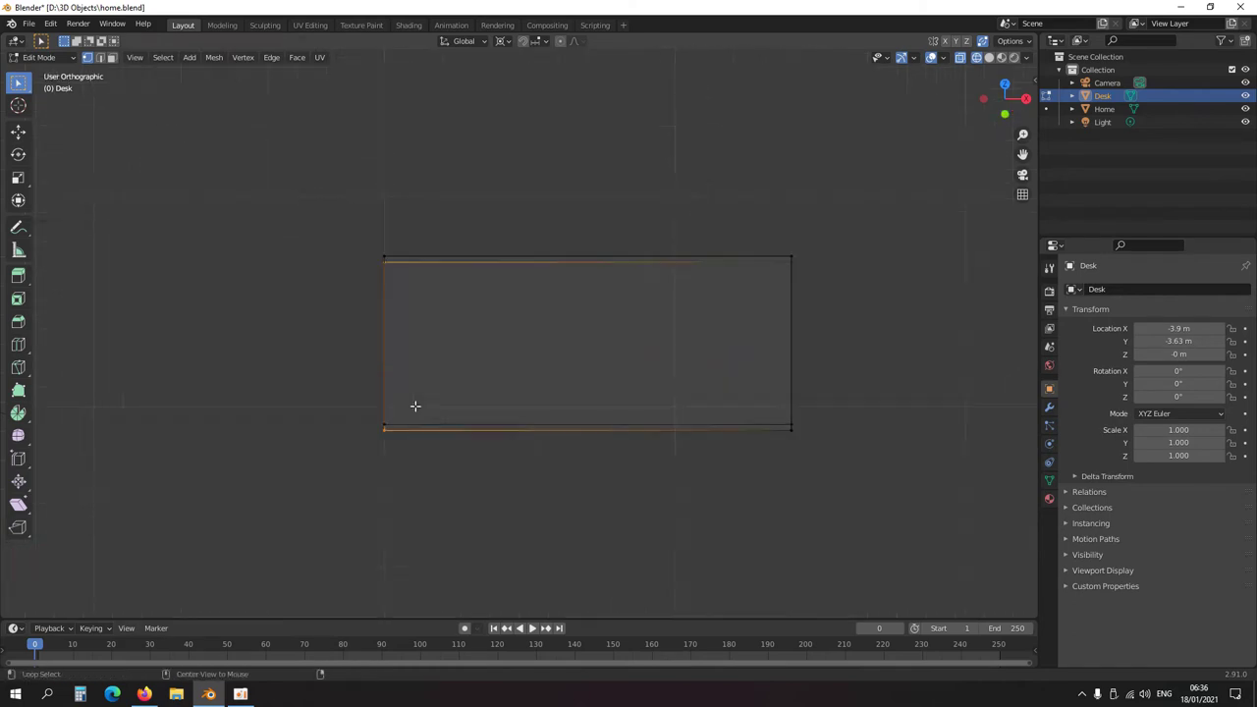
shift+middle_drag(410, 447, 492, 433)
key(e)
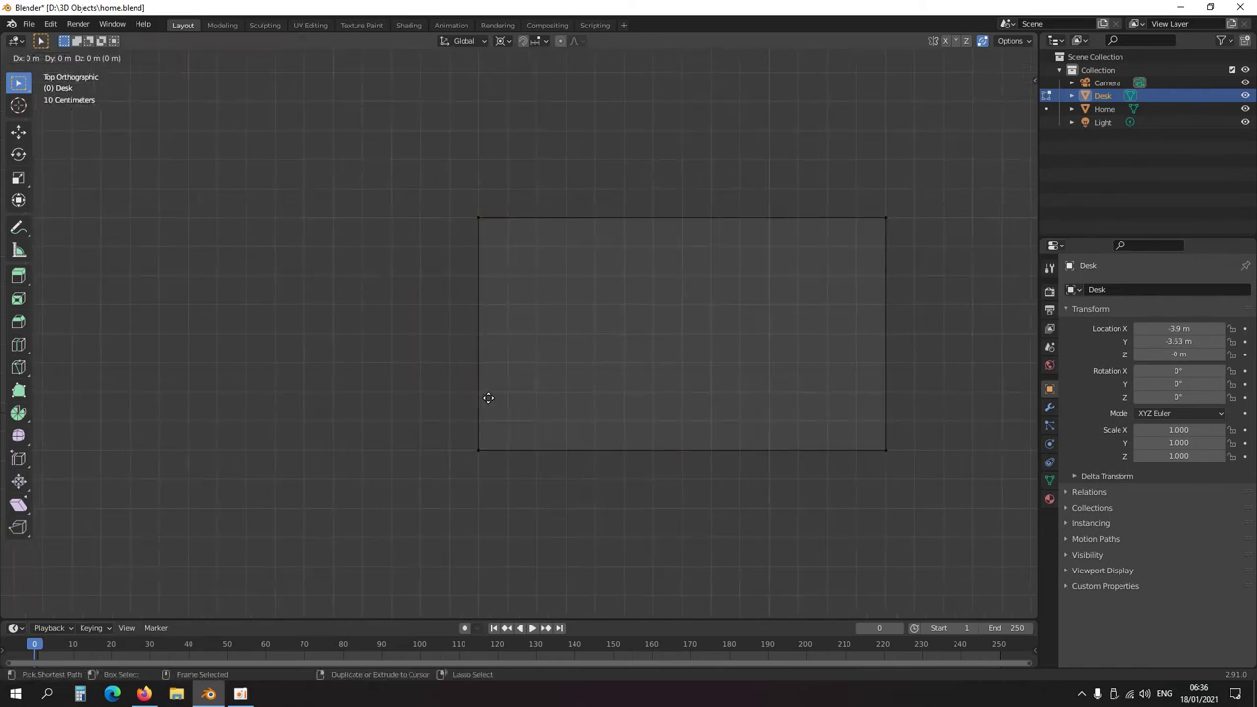
click(488, 403)
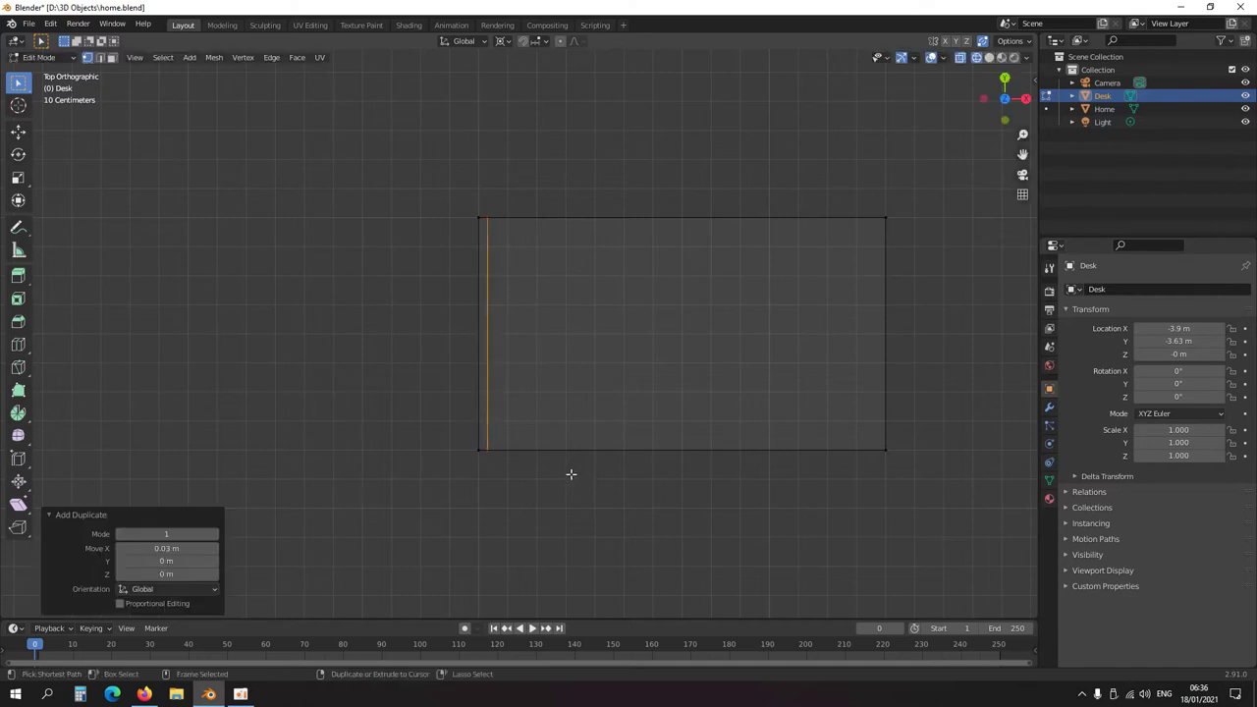
- Shorten the copied edge by moving its front vertex 0.25 m along Y
click(486, 450)
key(g)
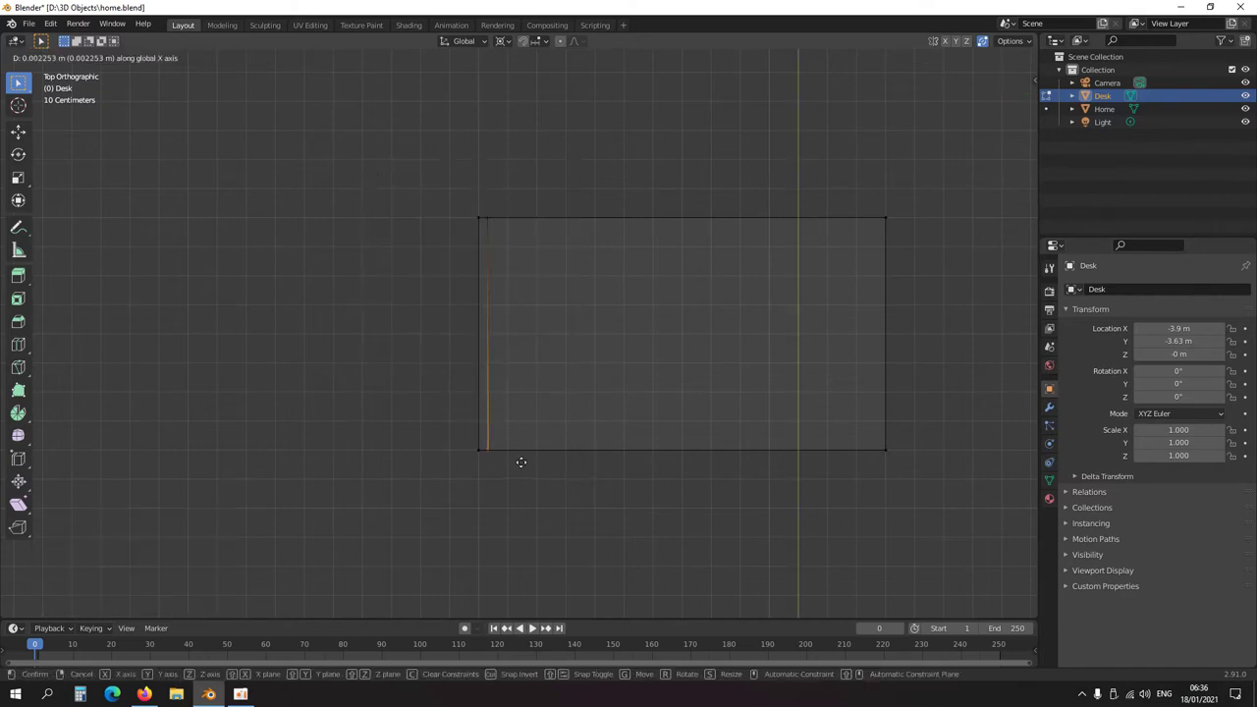
key(y)
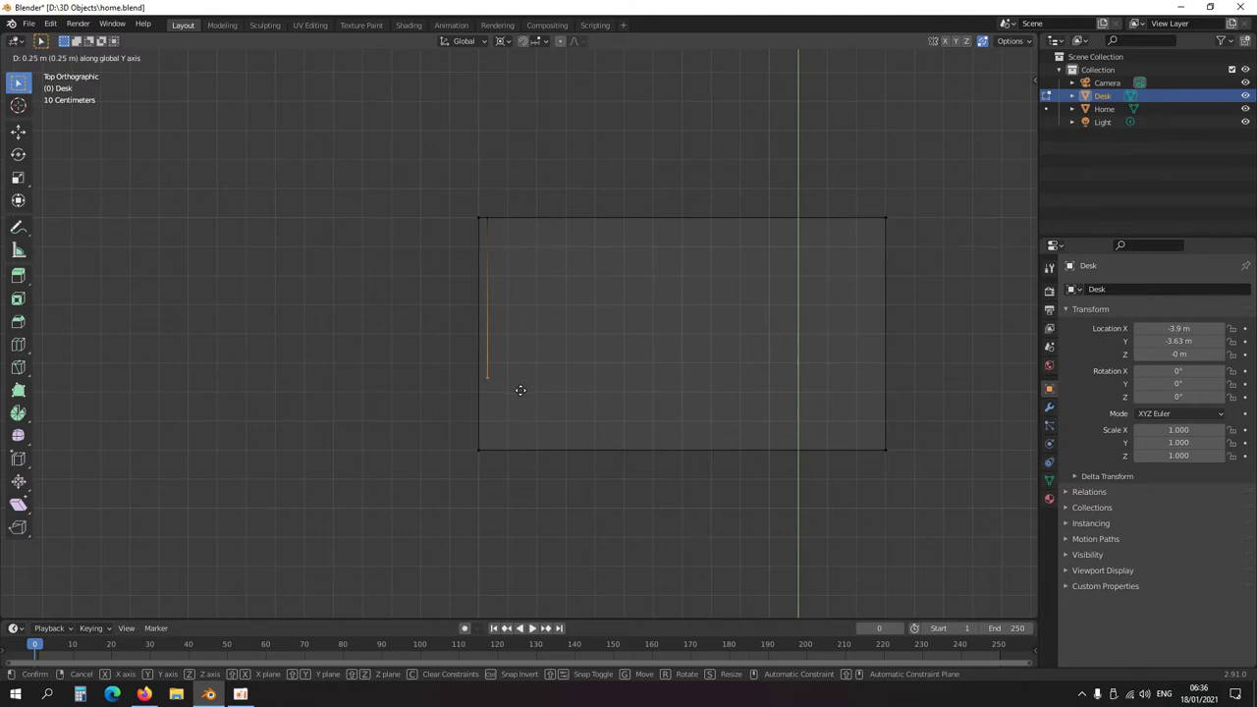
click(514, 399)
- Extrude the shortened edge straight down to floor level as a flat side panel and select the whole panel
key(ctrl+KP_Add)
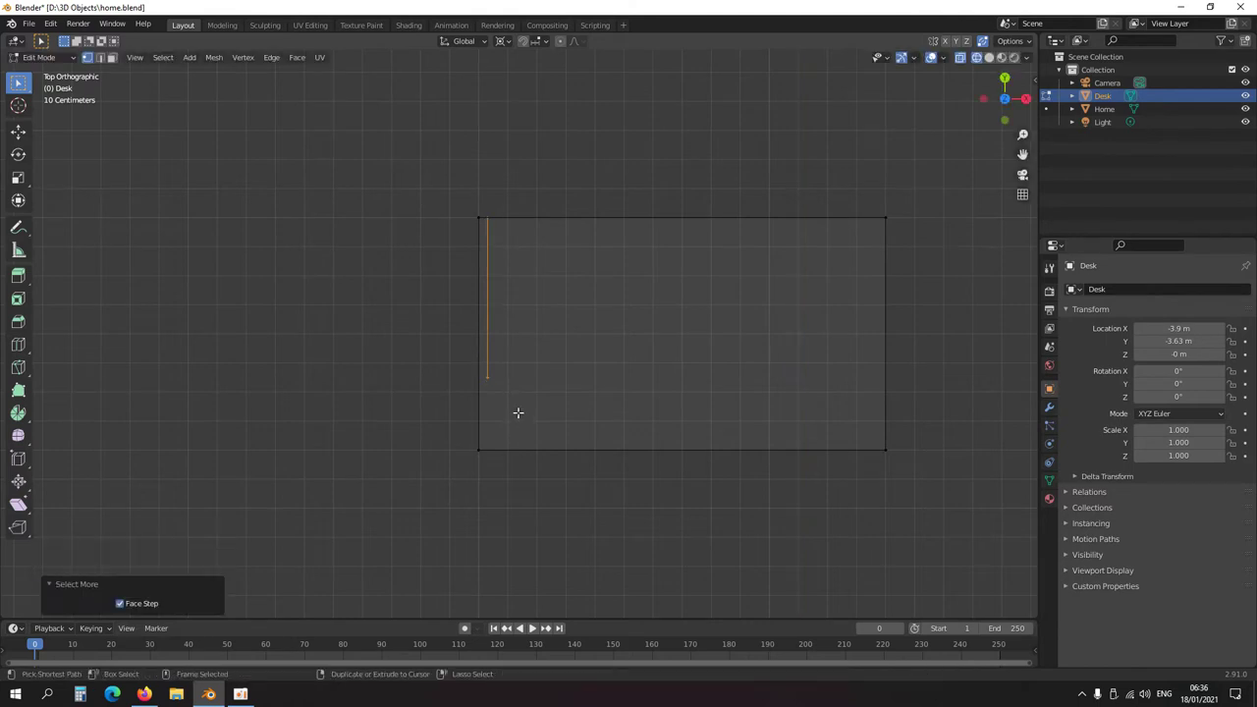
key(KP_1)
shift+middle_drag(530, 374, 521, 320)
key(s)
key(z)
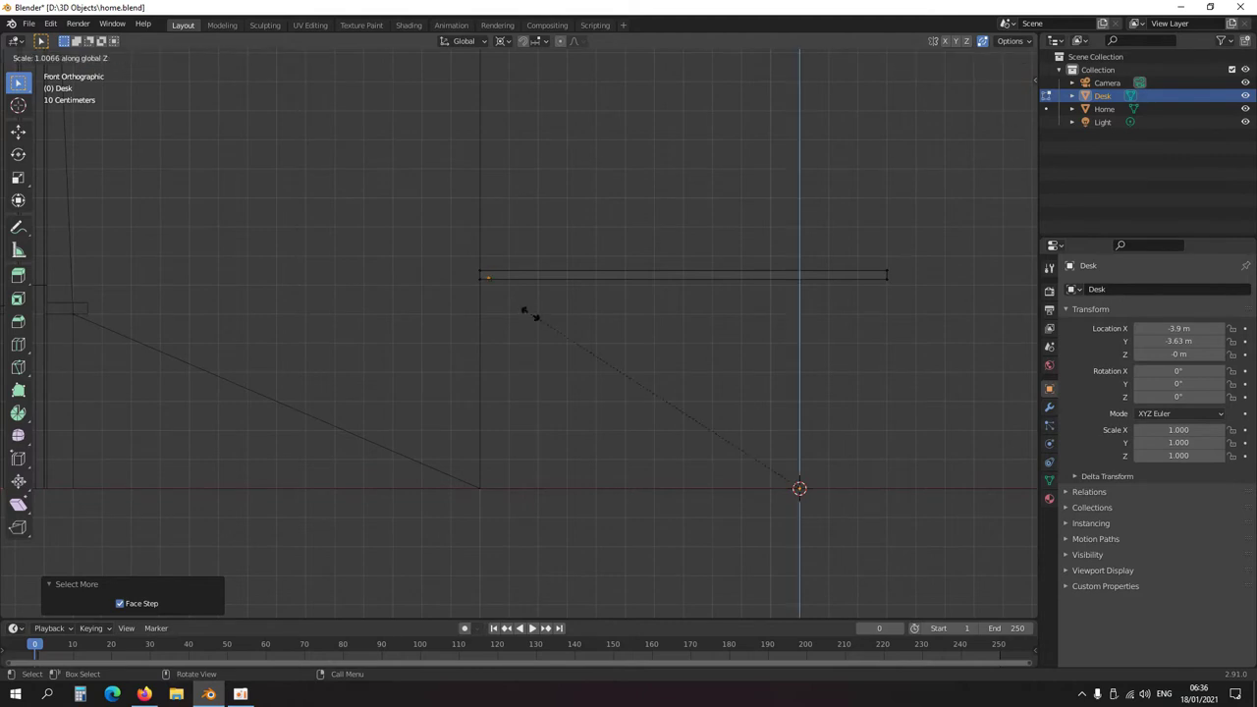
click(527, 312)
key(ctrl+z)
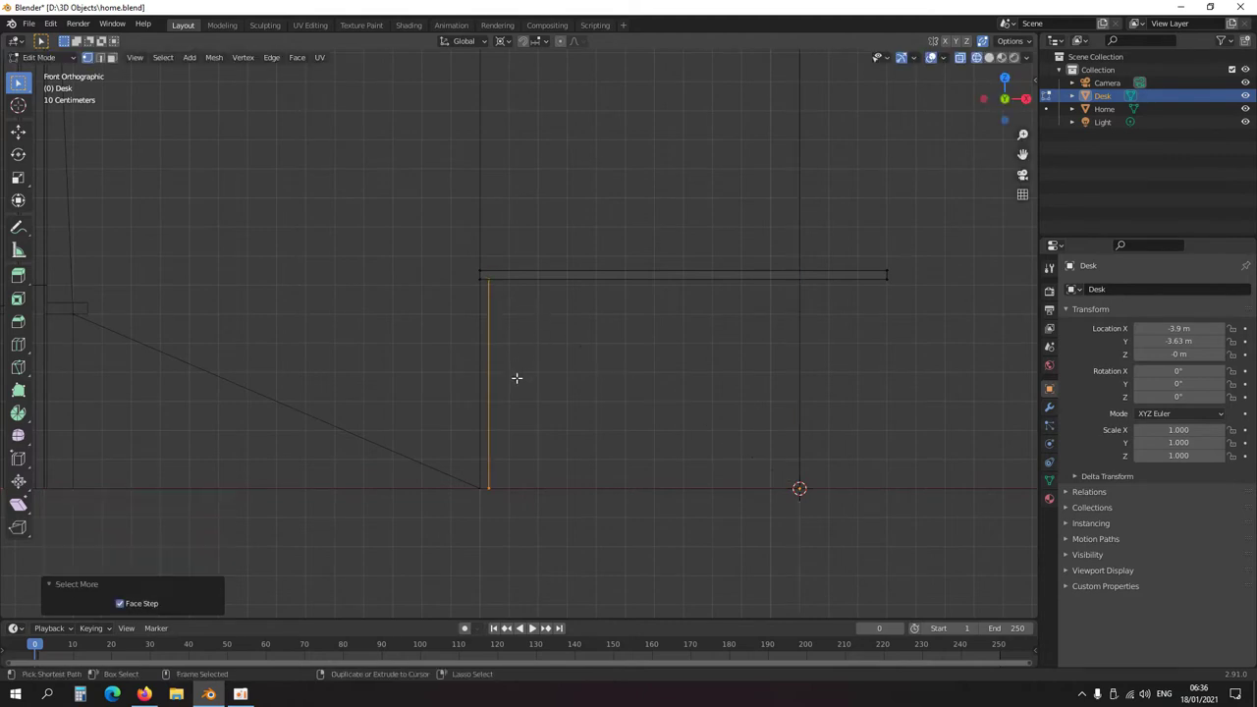
- Extrude the flat side panel 0.02 m along X to give it thickness
shift+middle_drag(468, 361, 481, 356)
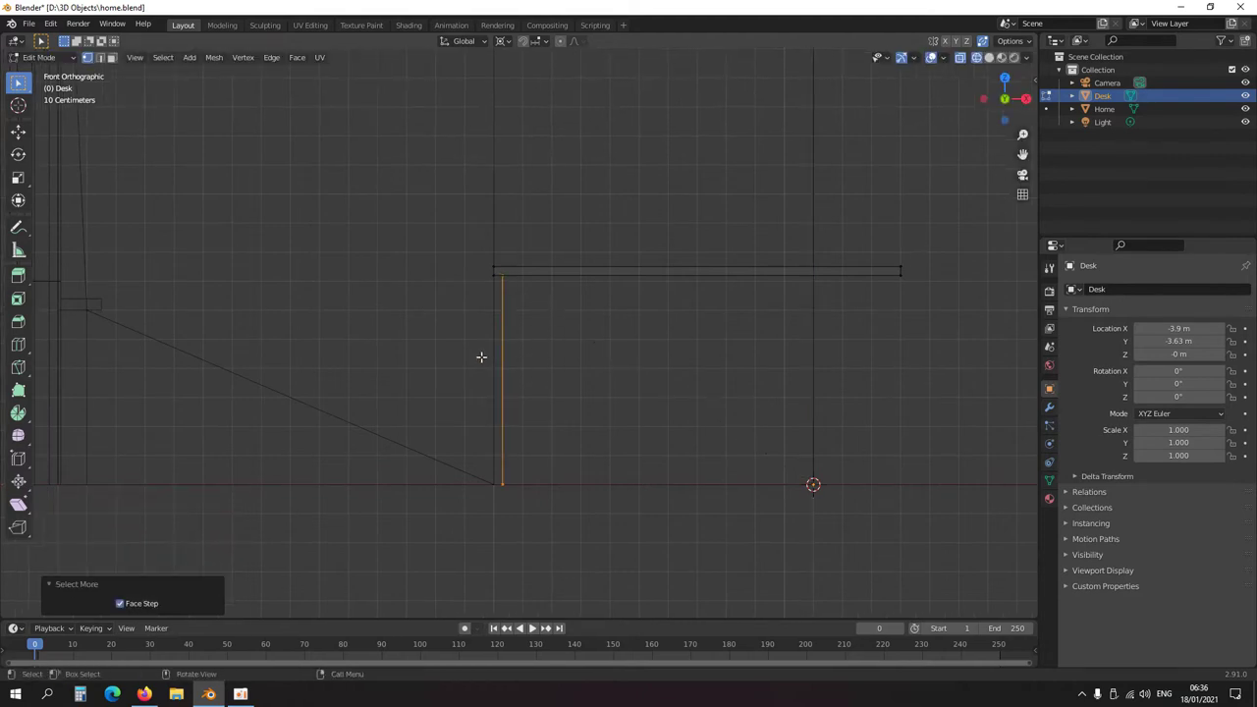
key(g)
right_click(481, 357)
scroll(482, 357, up, 3)
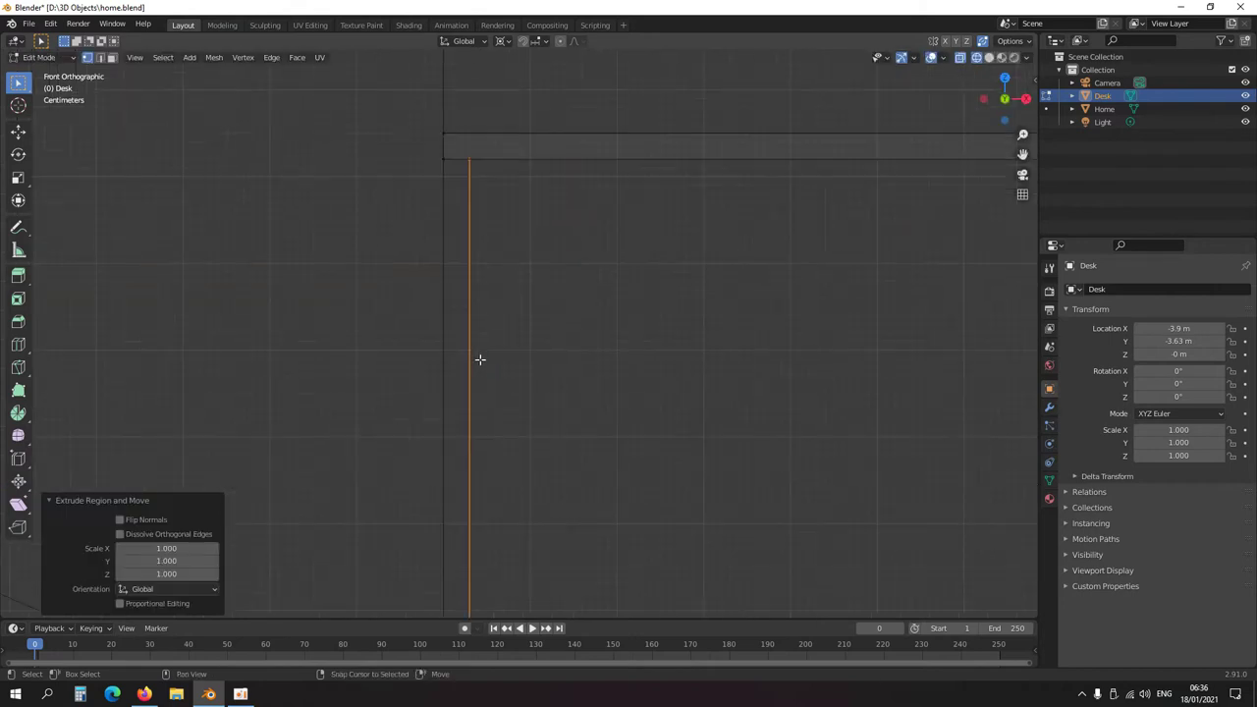
shift+middle_drag(482, 356, 532, 365)
key(g)
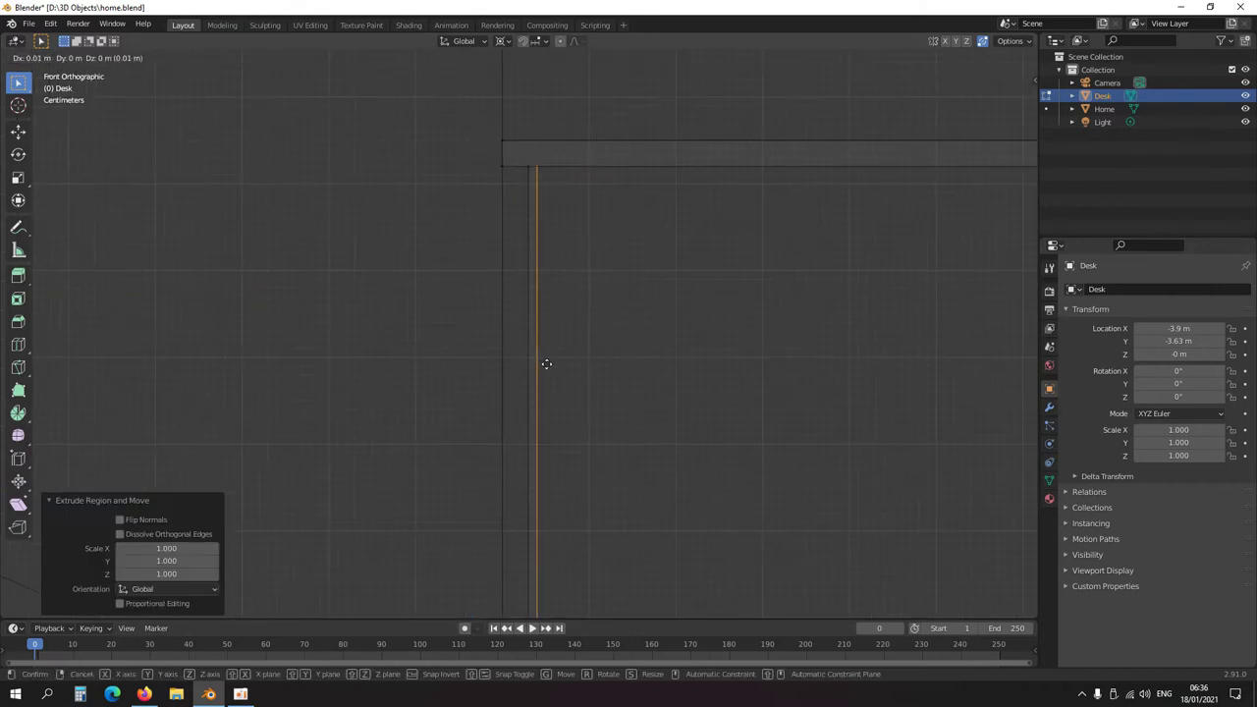
click(551, 367)
scroll(553, 367, down, 3)
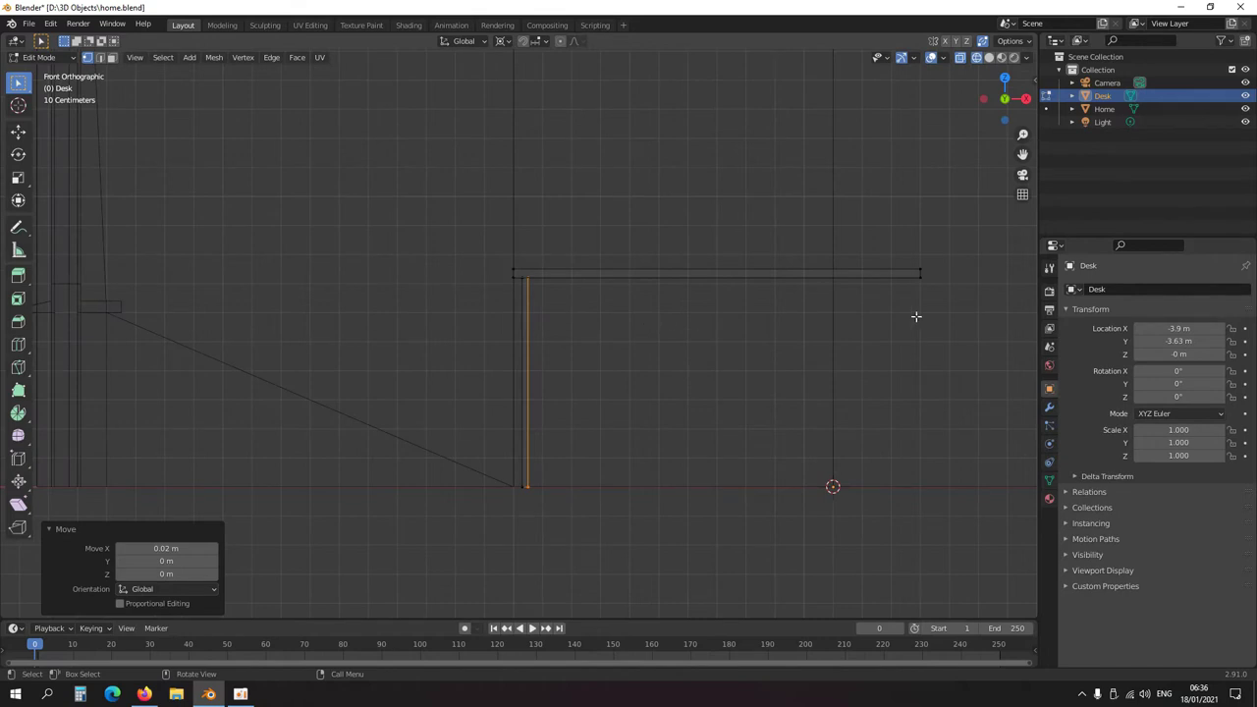
- Select the whole tabletop and snap the 3D cursor to its centre
drag(947, 308, 908, 252)
key(ctrl+KP_Add)
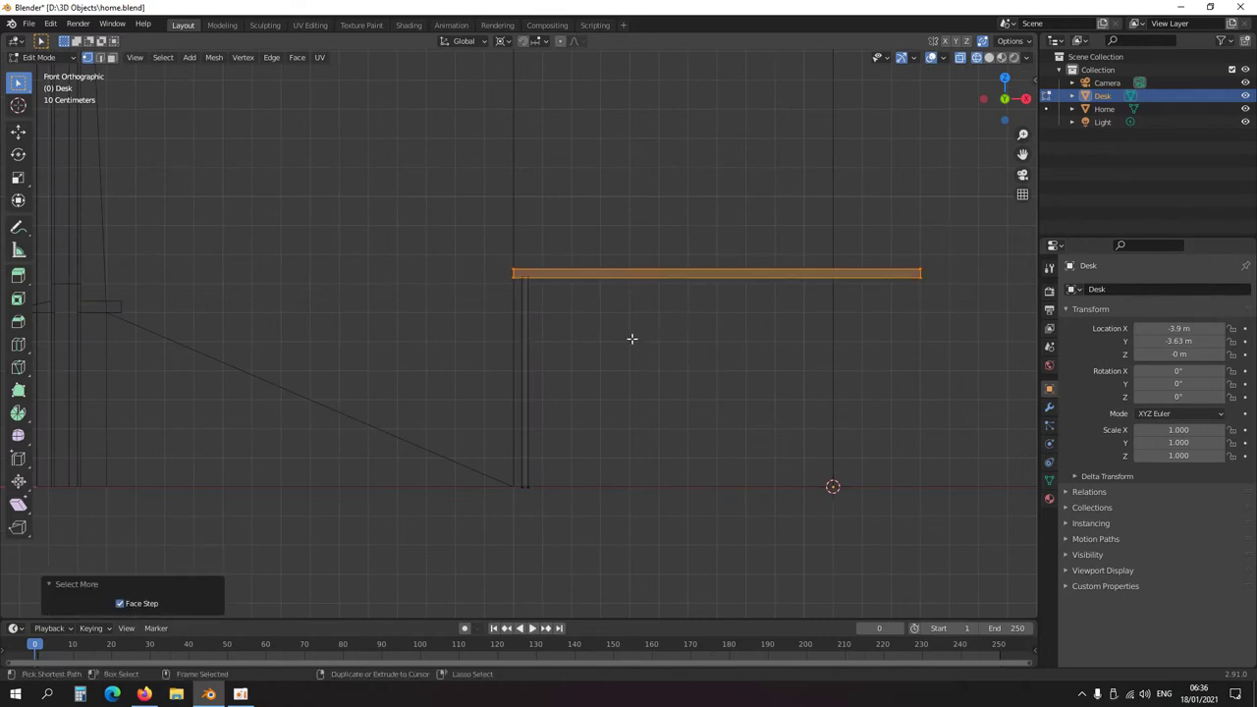
key(shift+s)
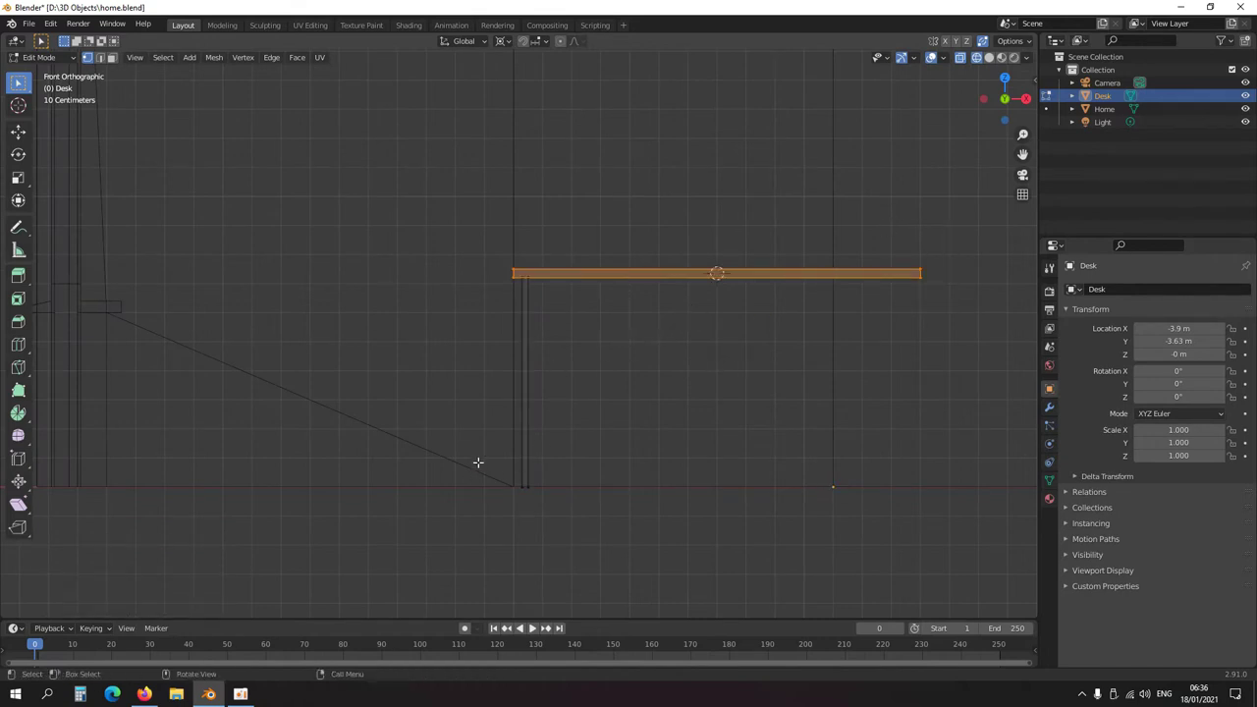
- Duplicate the whole side panel and mirror the copy to the tabletop's other end with an X scale of -1
drag(479, 463, 589, 531)
key(ctrl+KP_Add)
key(s)
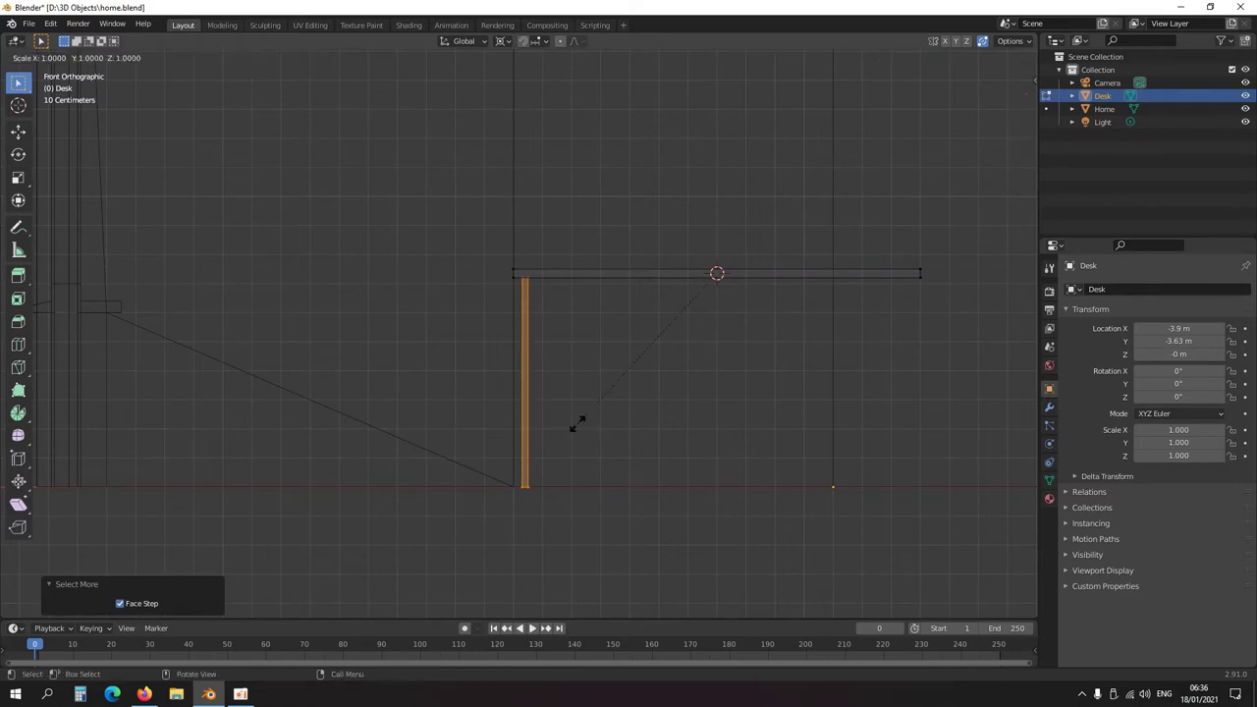
key(x)
key(Return)
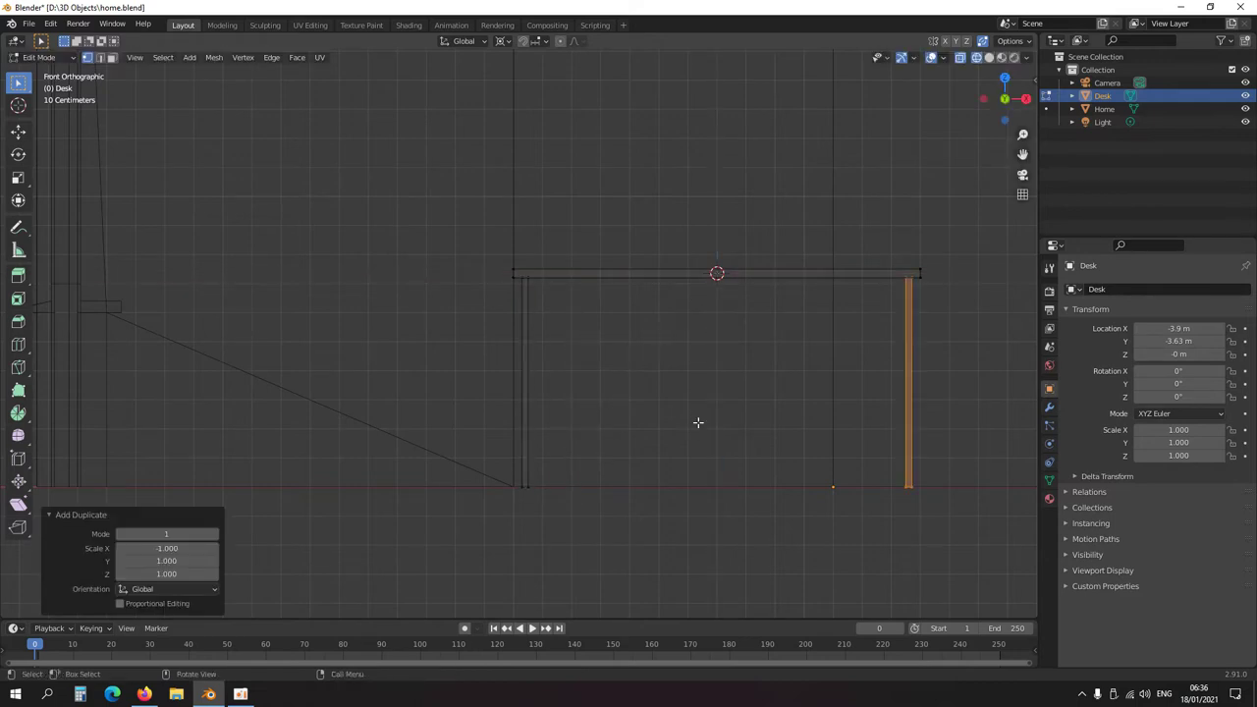
- Extend the selection to both side panels and display the desk in solid shading beside the room
key(ctrl+KP_Add)
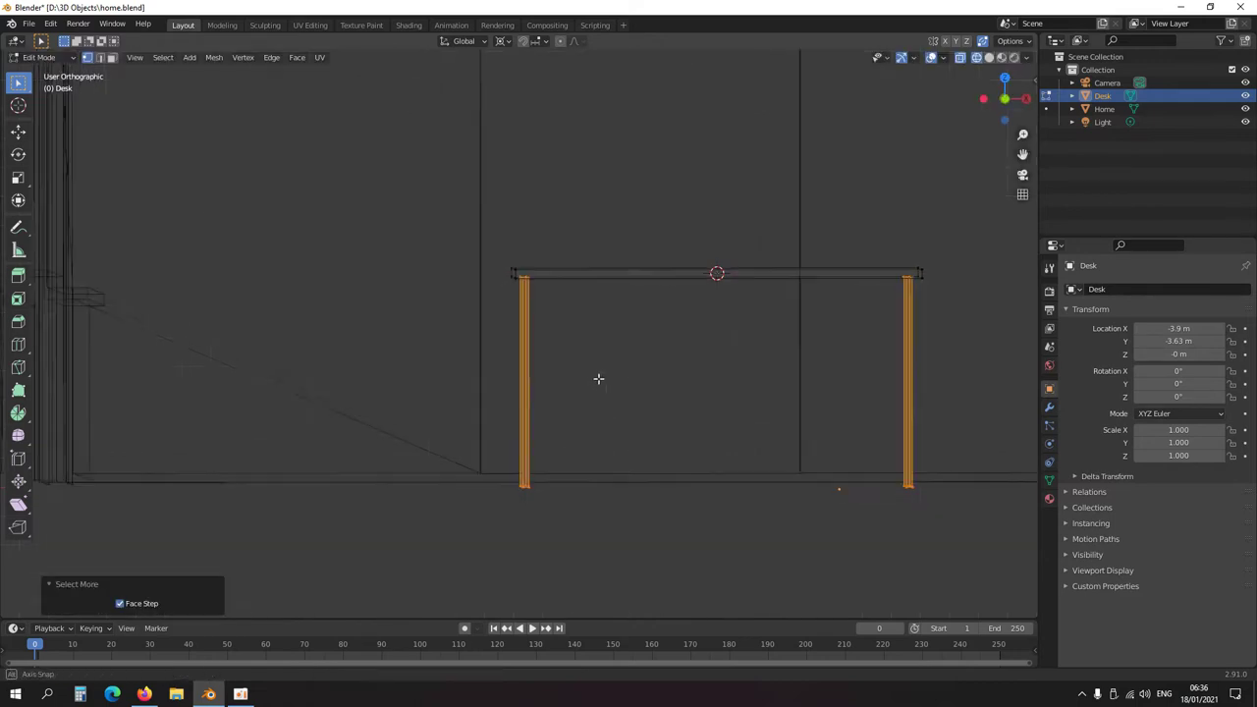
middle_drag(598, 377, 640, 412)
key(shift+z)
scroll(619, 425, down, 3)
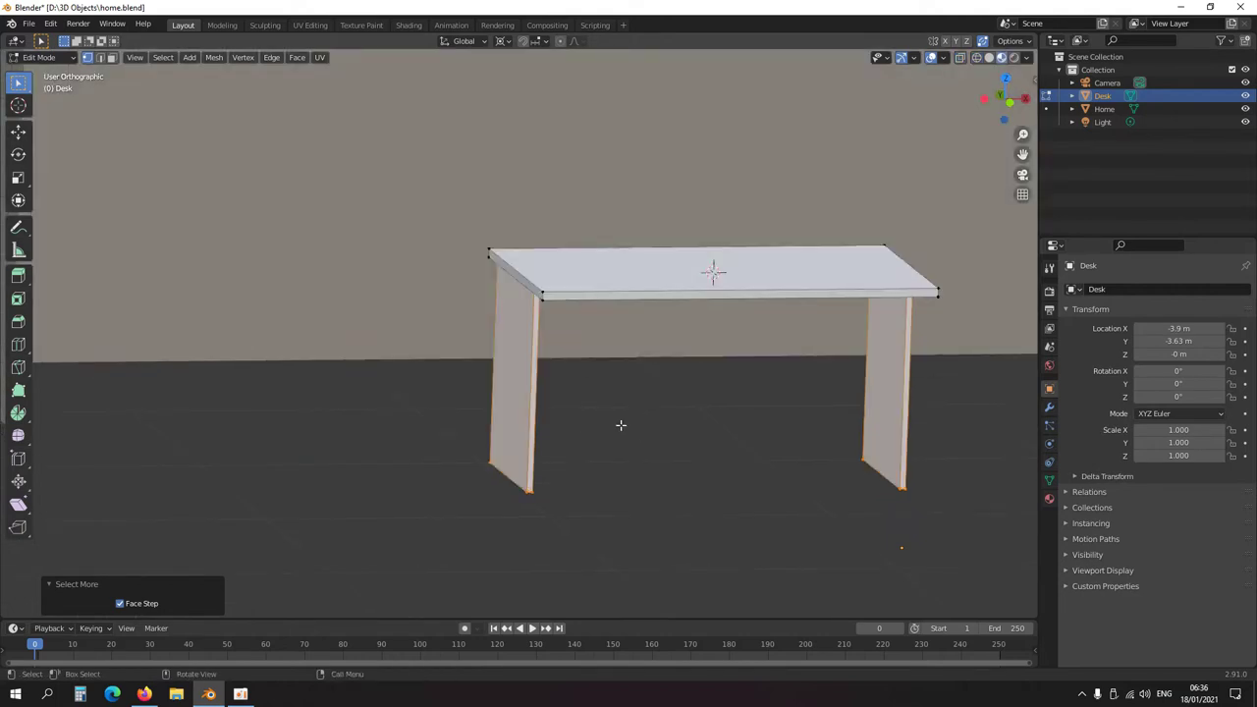
middle_drag(570, 443, 711, 358)
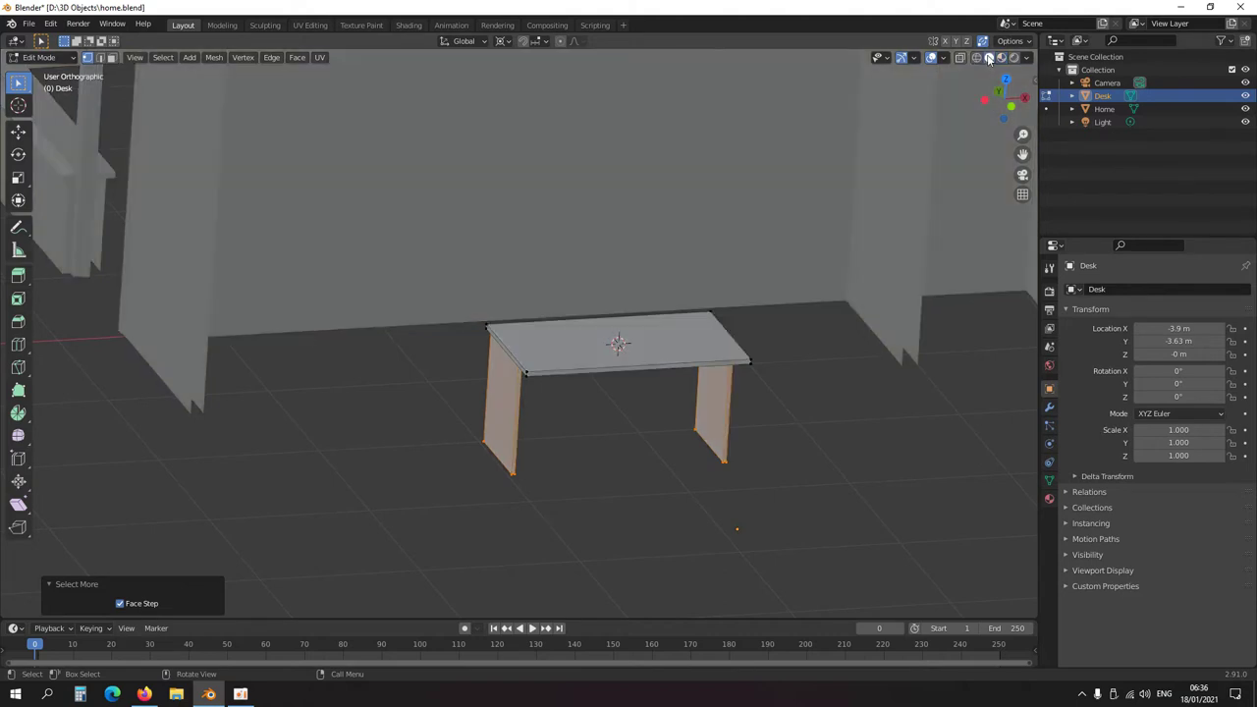
key(alt+z)
middle_drag(991, 69, 466, 427)
scroll(460, 428, down, 5)
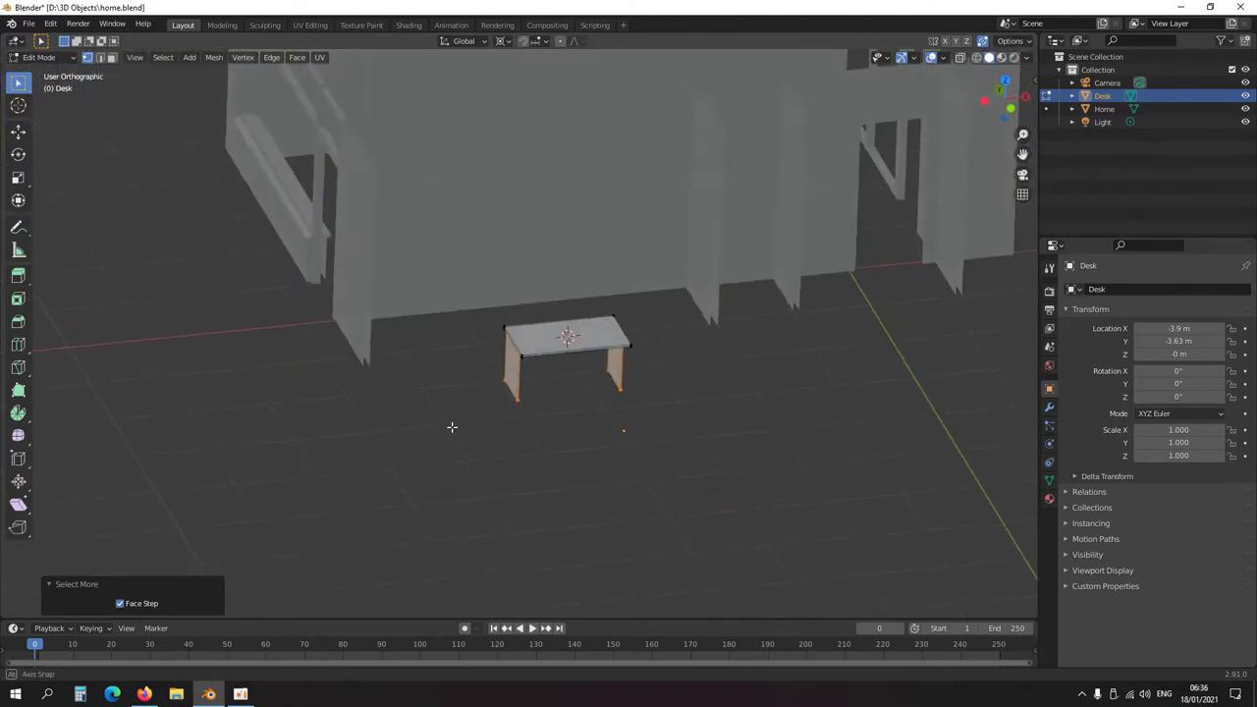
- Switch the viewport to Material Preview and return the desk to Object Mode with only its tabletop geometry selected
middle_drag(530, 393, 576, 390)
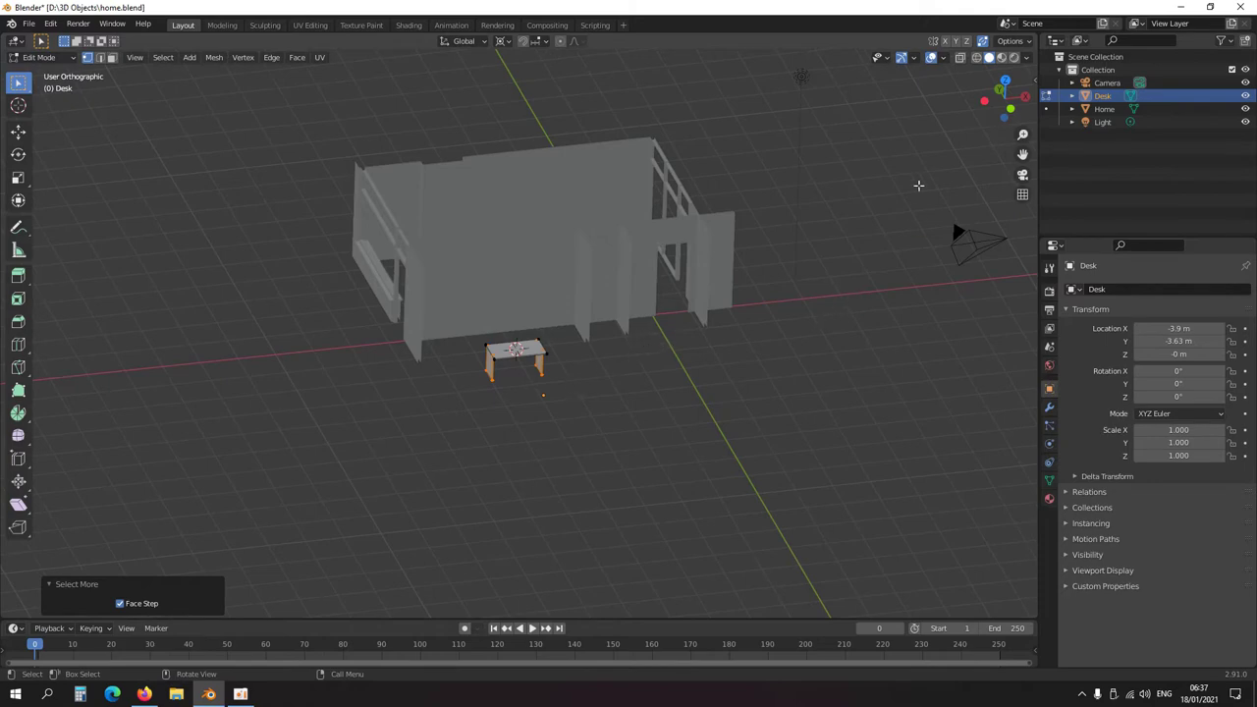
click(1002, 58)
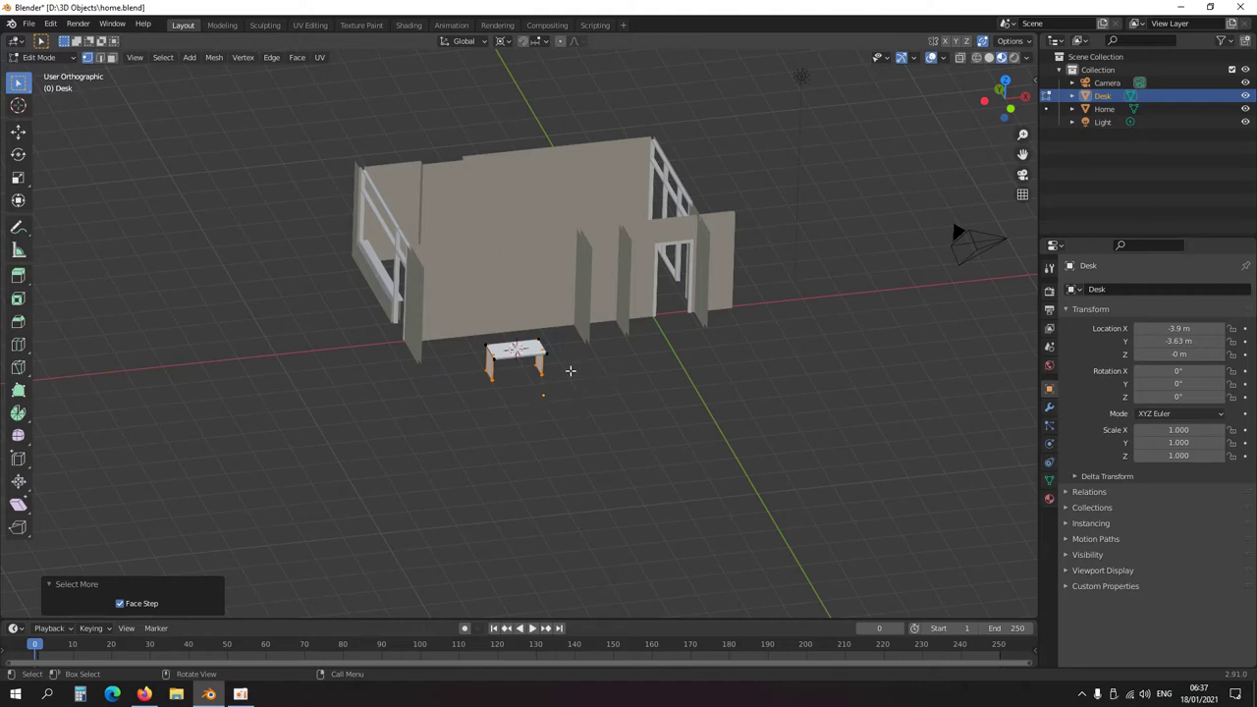
scroll(562, 405, up, 5)
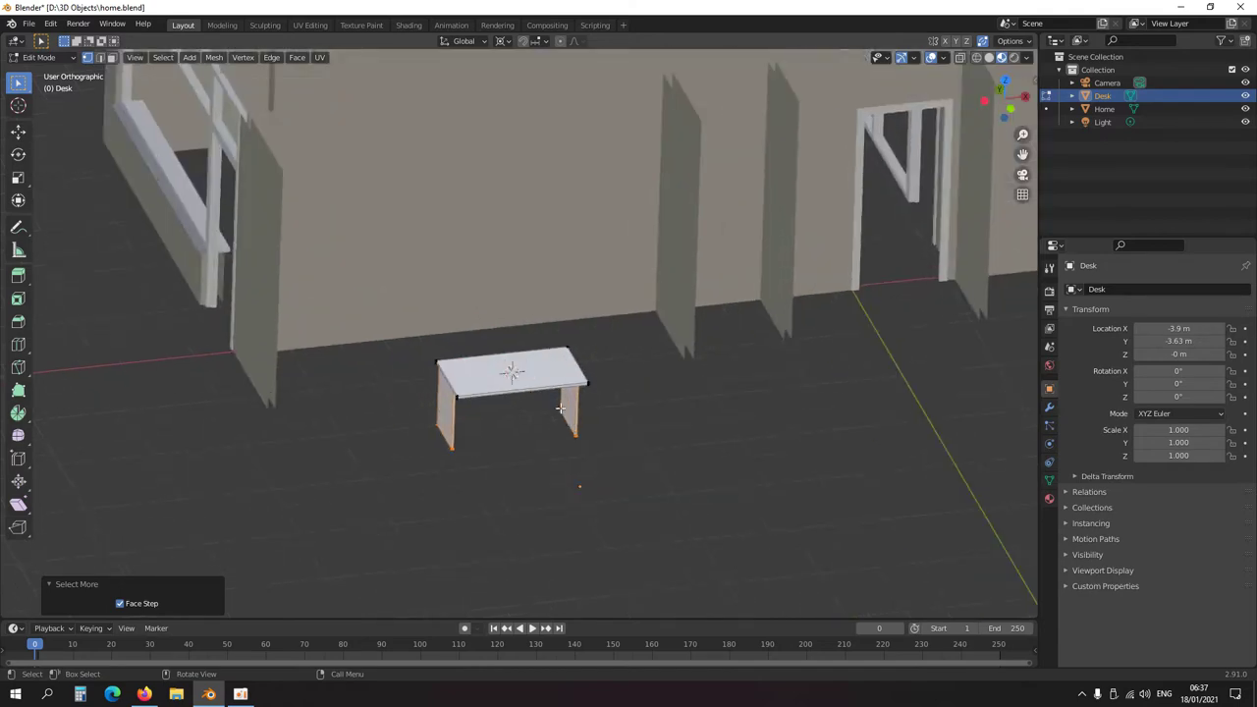
ctrl+alt+click(496, 391)
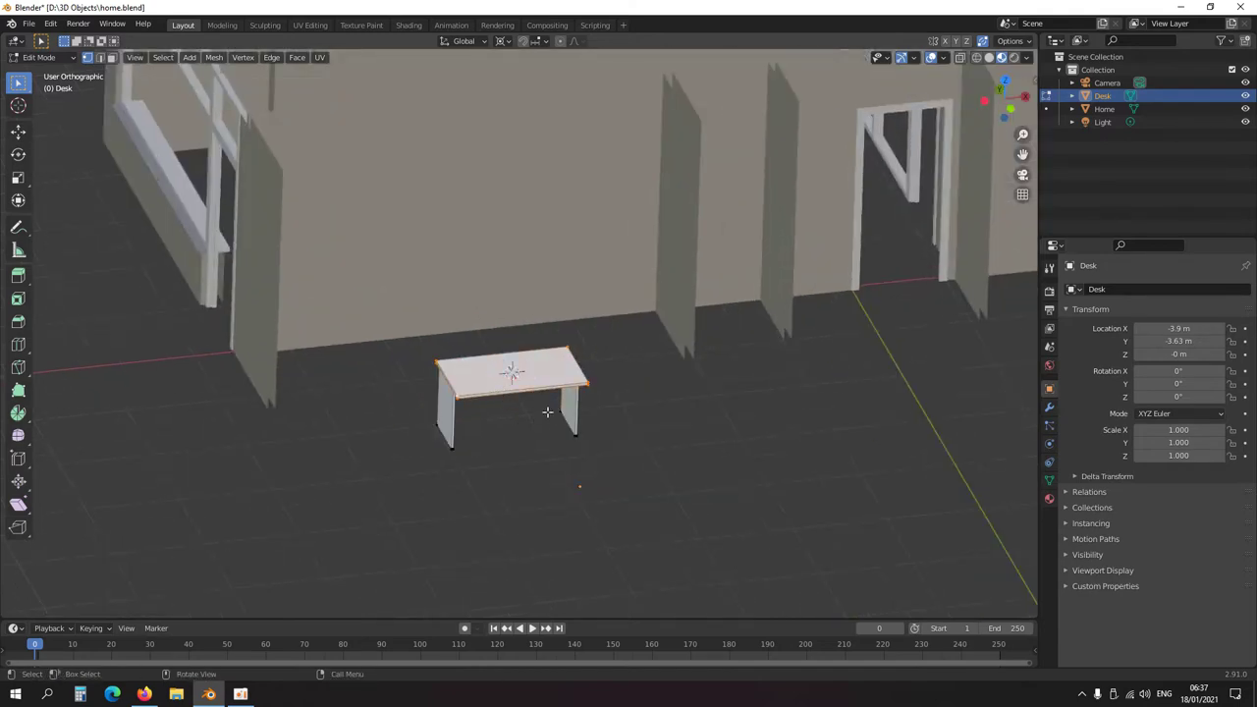
key(Tab)
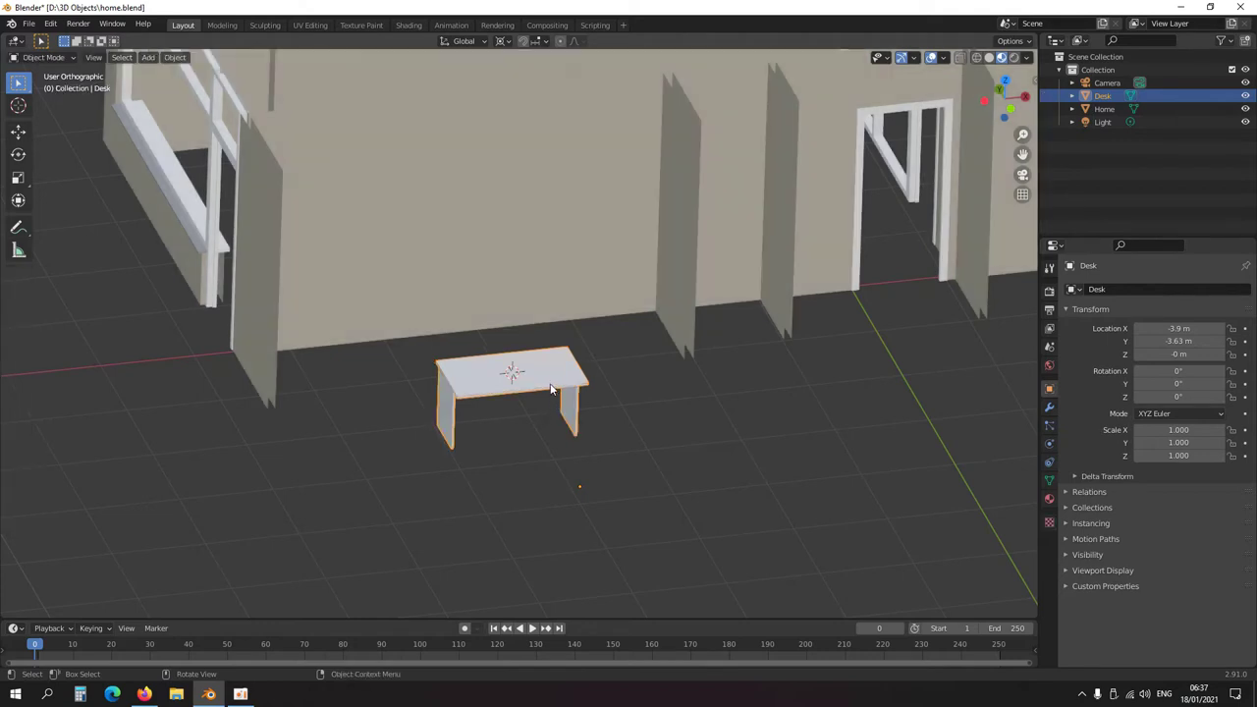
- Create a new material for the desk and name it Brown
click(1050, 499)
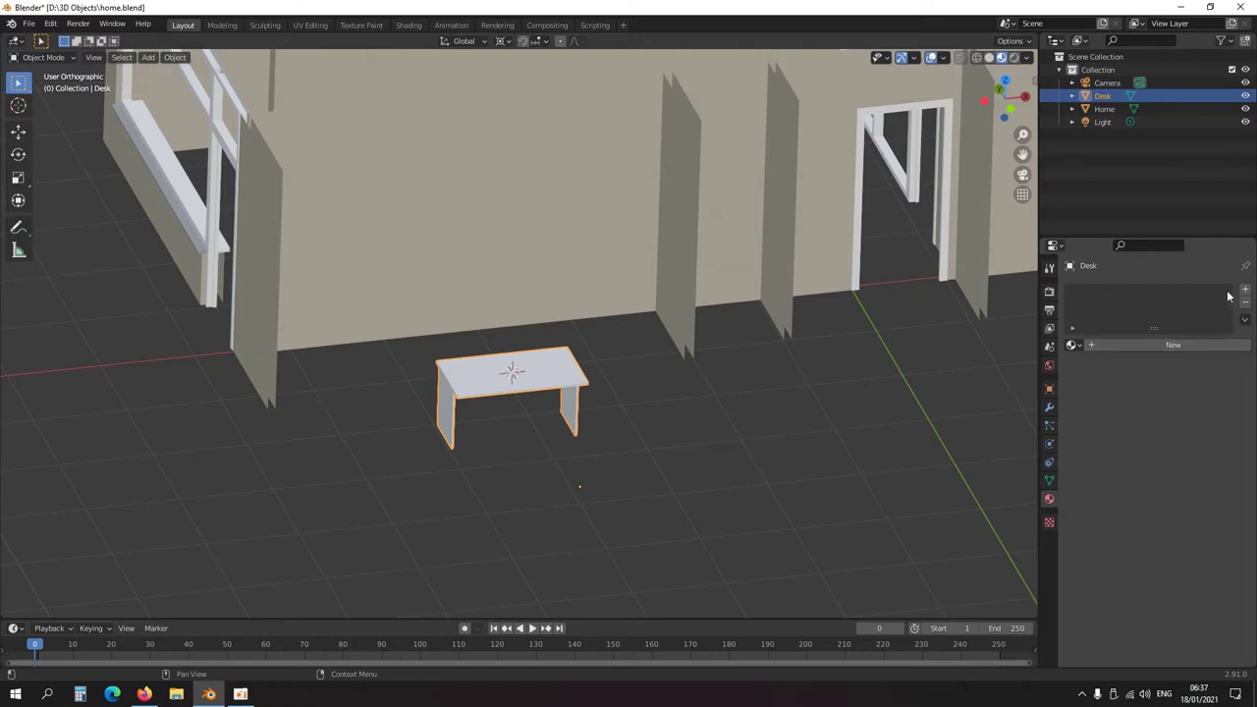
click(1170, 345)
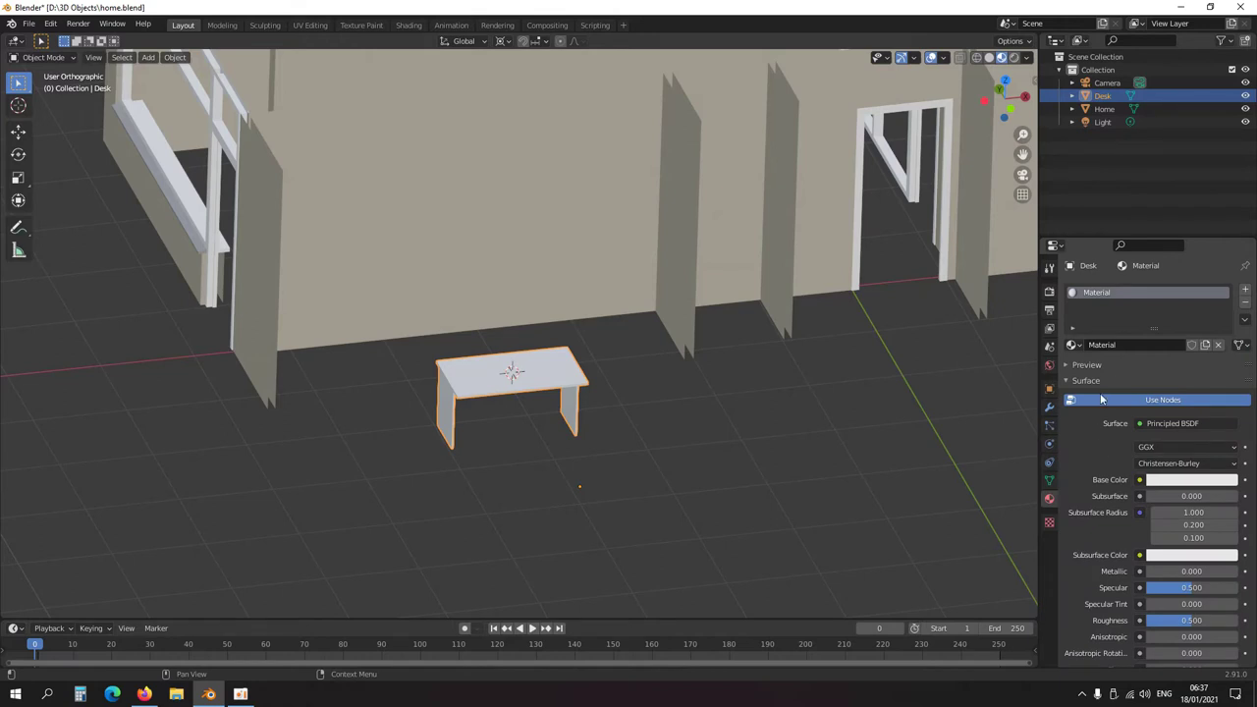
double_click(1127, 345)
text(Brown)
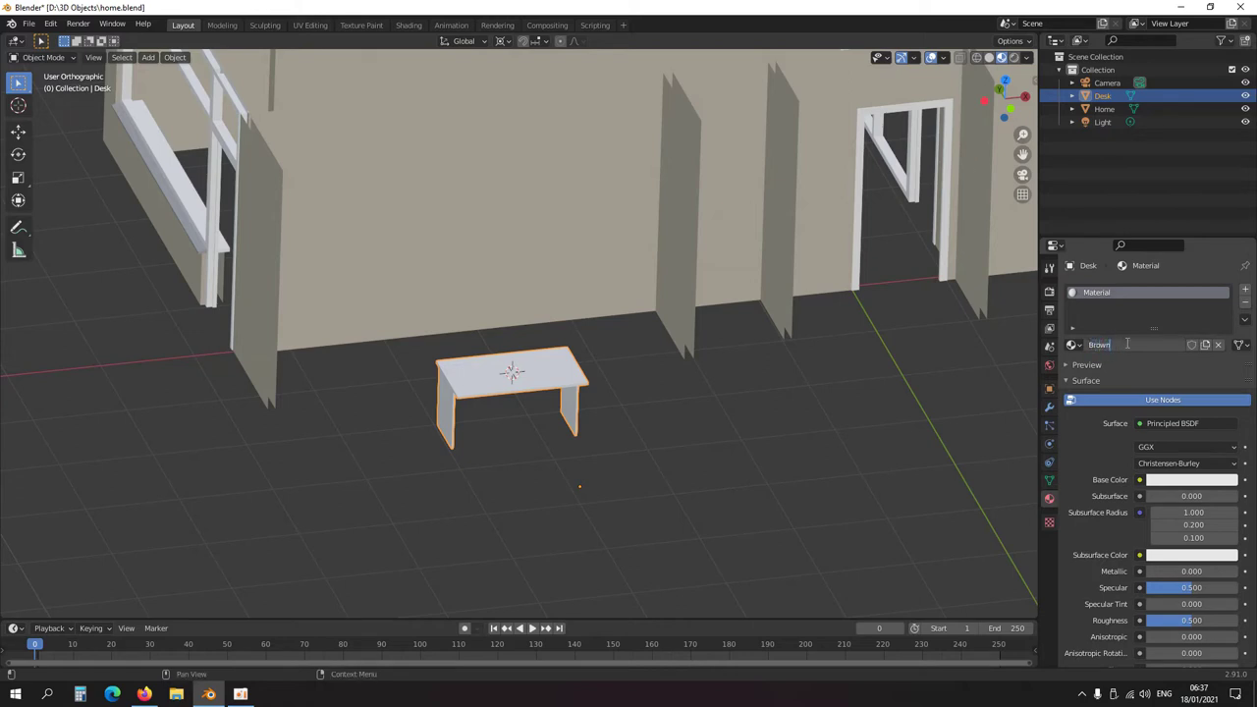
key(Return)
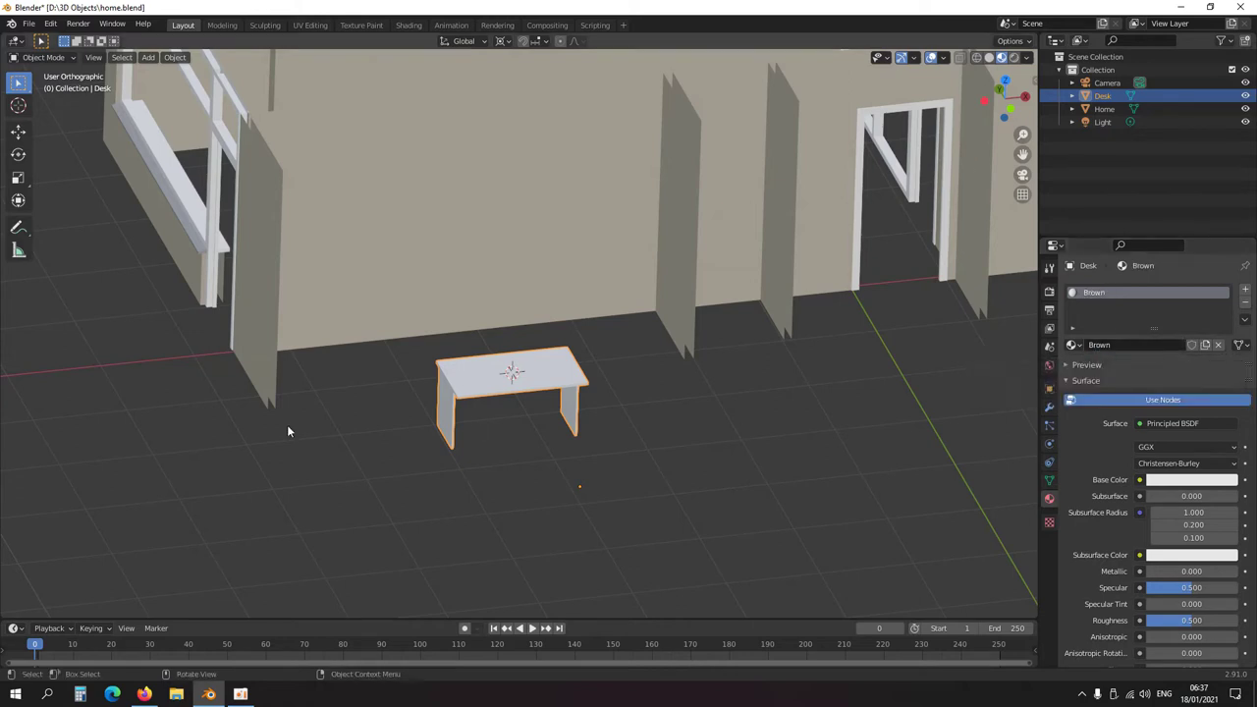
- Set the Brown material's base color to a dark brown with hue 0.089 and saturation 0.581, keeping Brown in the desk's material slot
click(1186, 480)
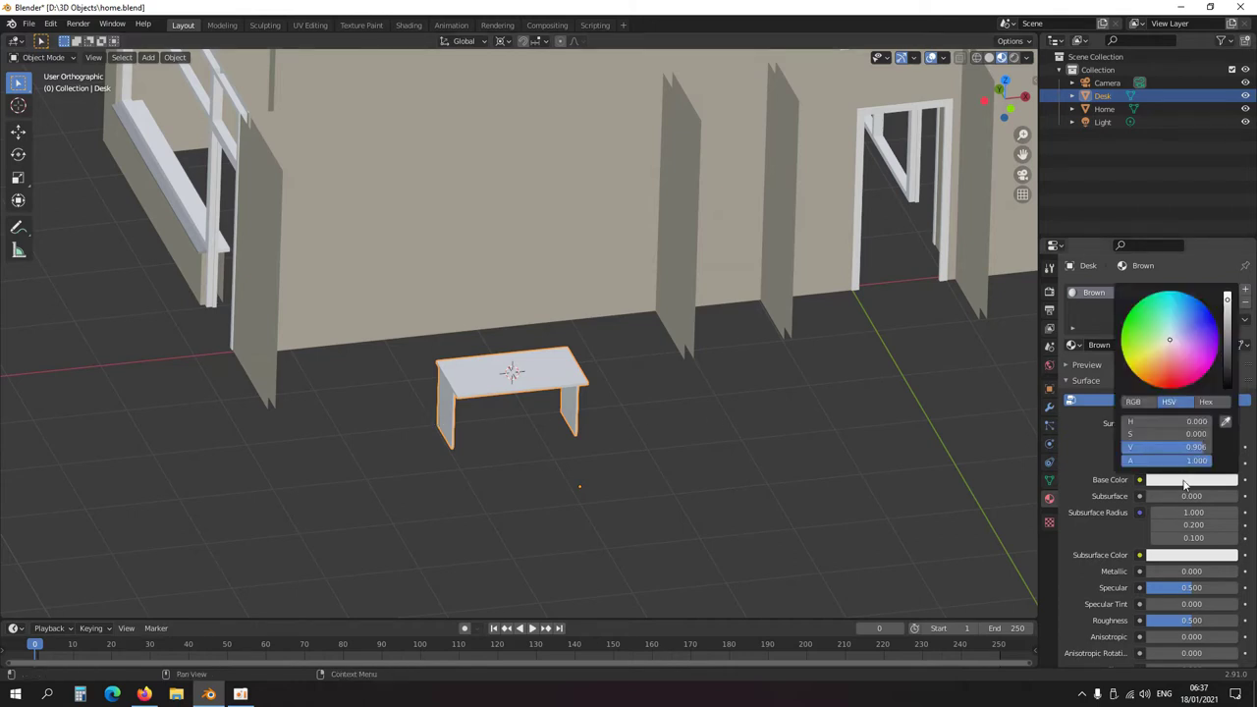
drag(1173, 343, 1158, 364)
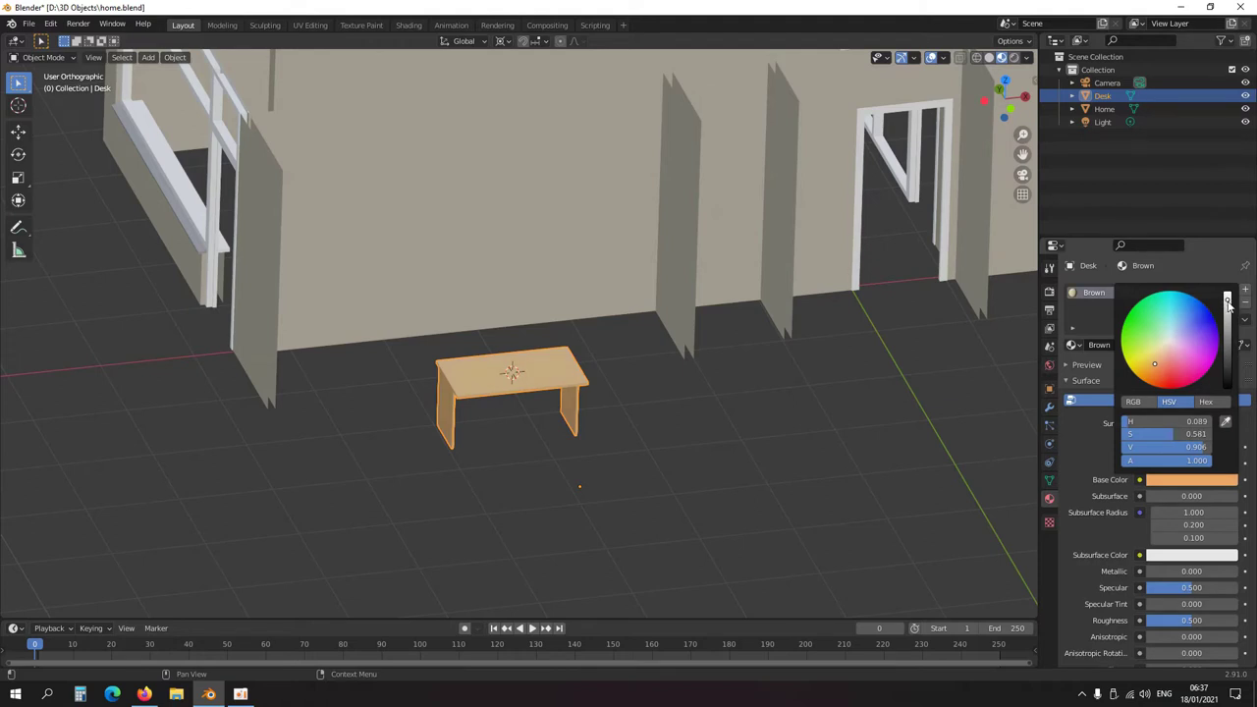
drag(1228, 299, 1227, 356)
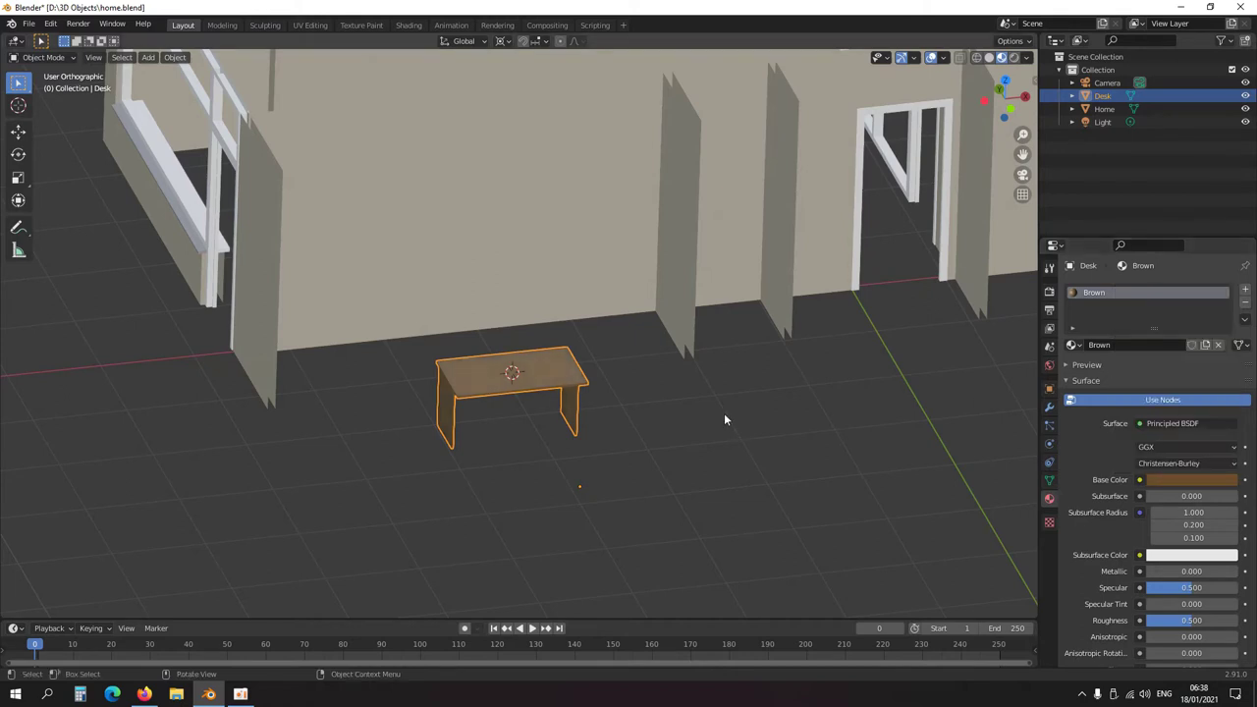
middle_drag(725, 419, 575, 452)
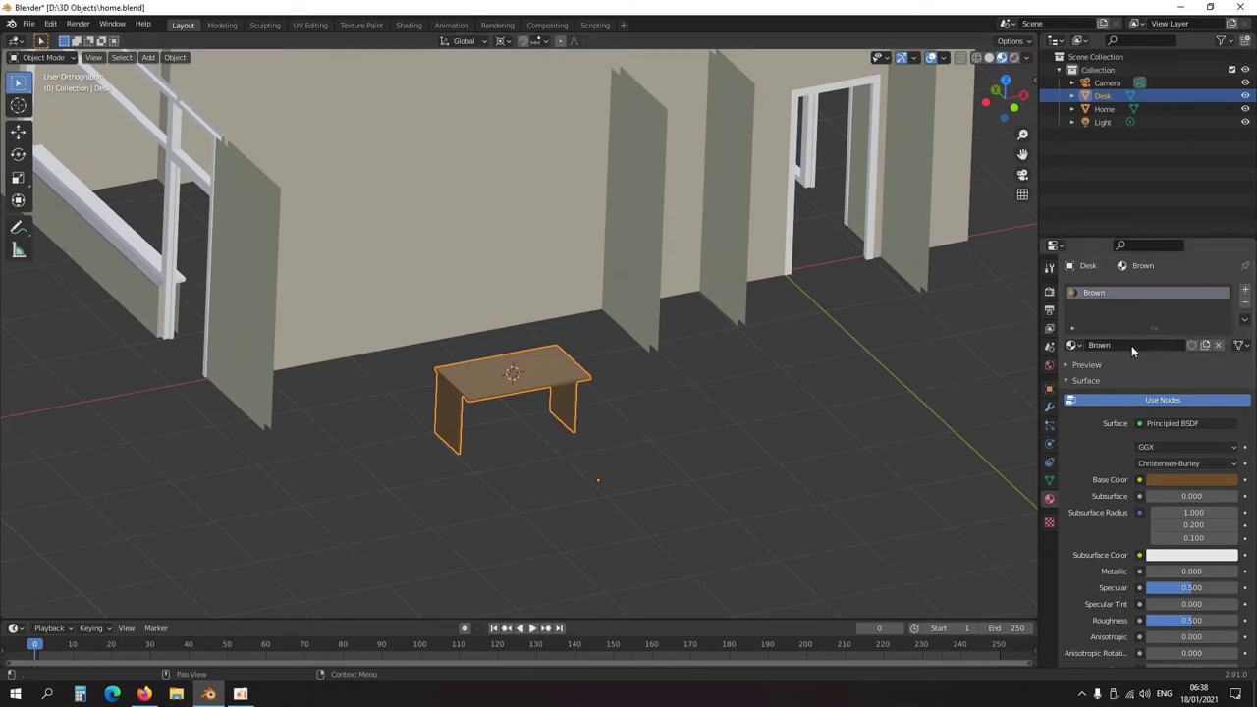
click(1072, 346)
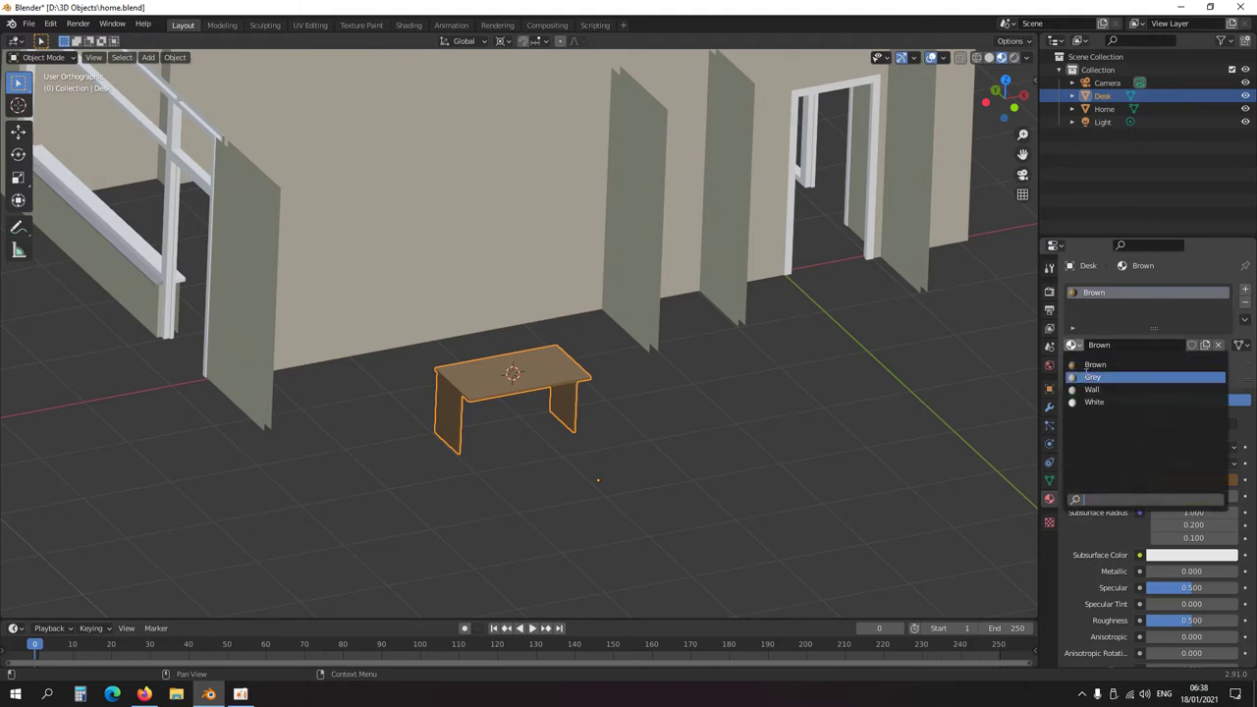
click(1095, 364)
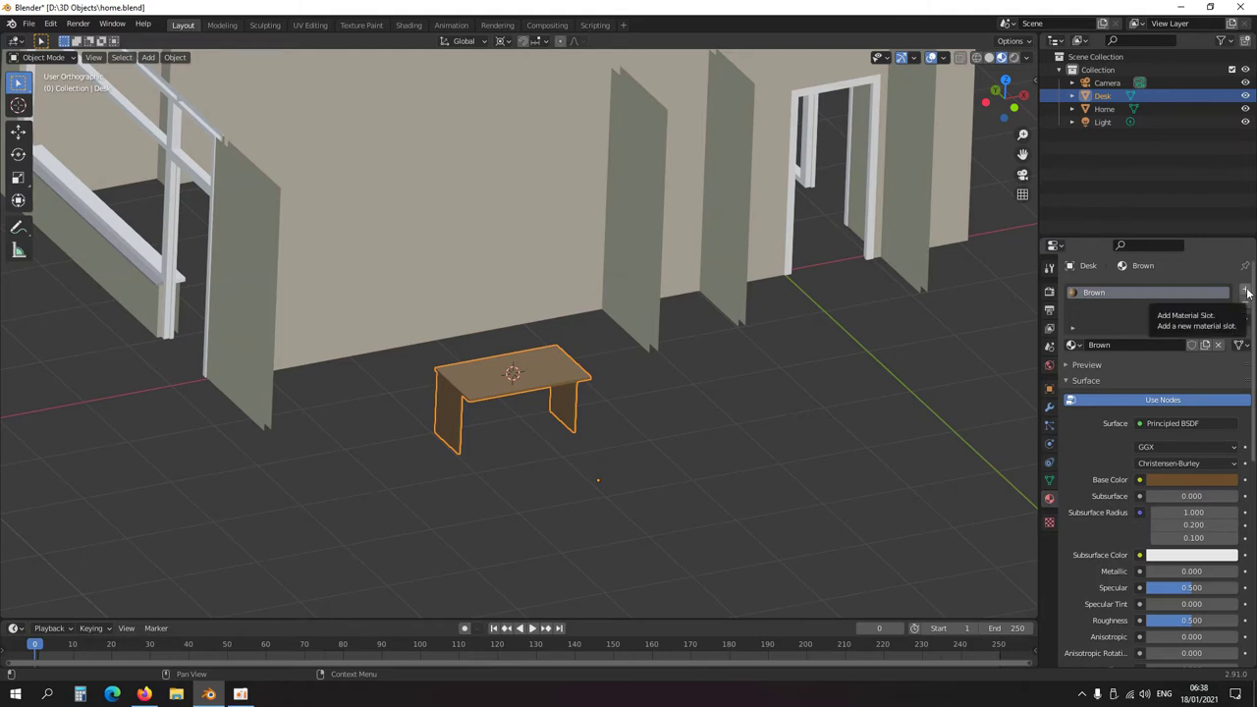
- Add a second, empty material slot to the desk and make it the active slot
click(1246, 292)
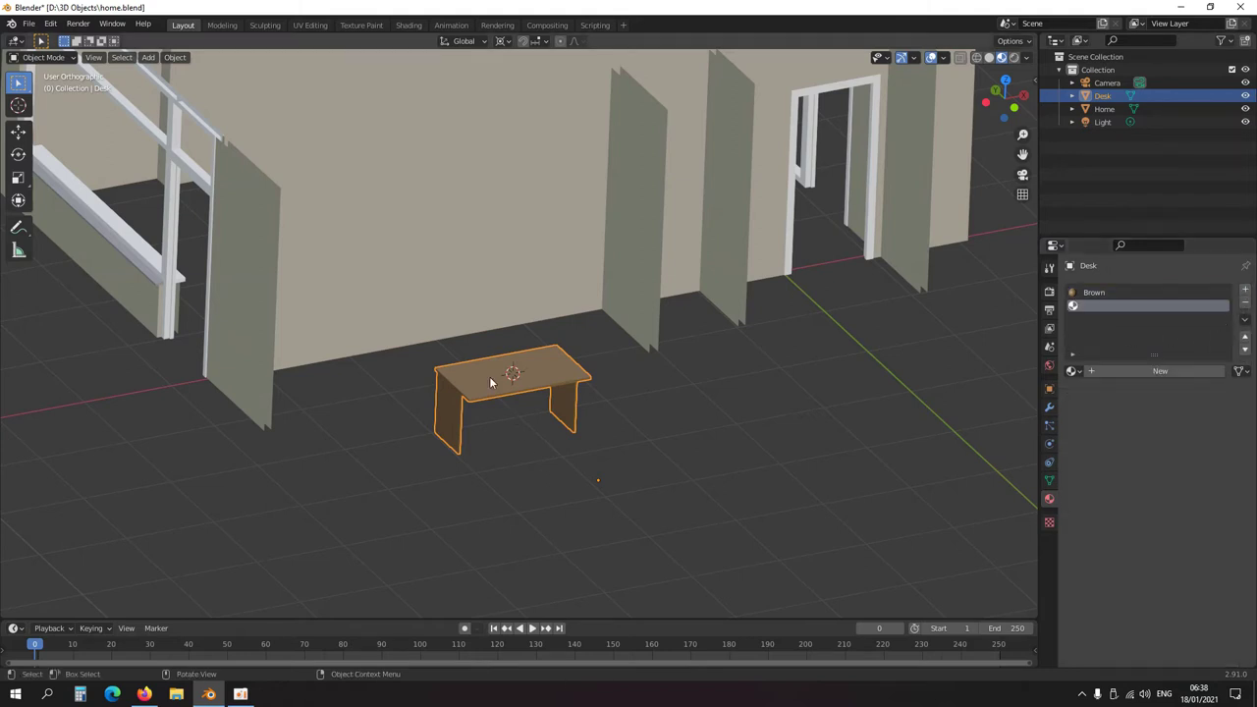
click(1094, 293)
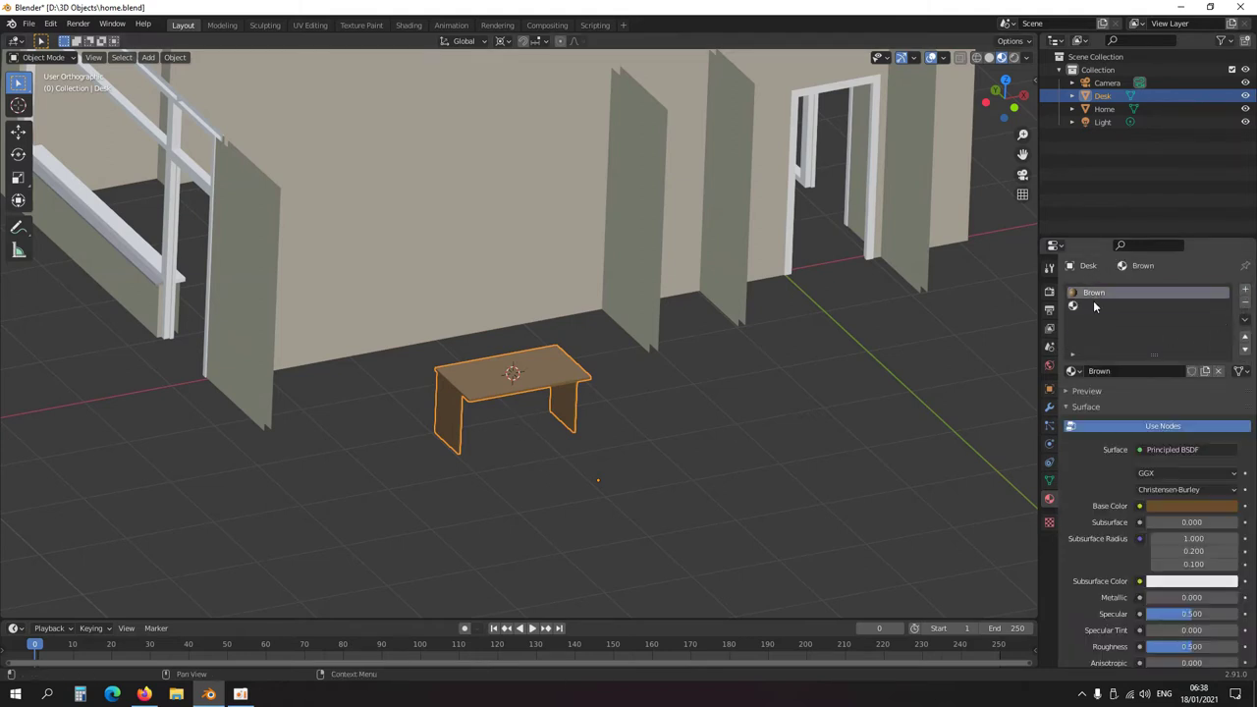
click(1092, 309)
click(1092, 293)
click(1096, 305)
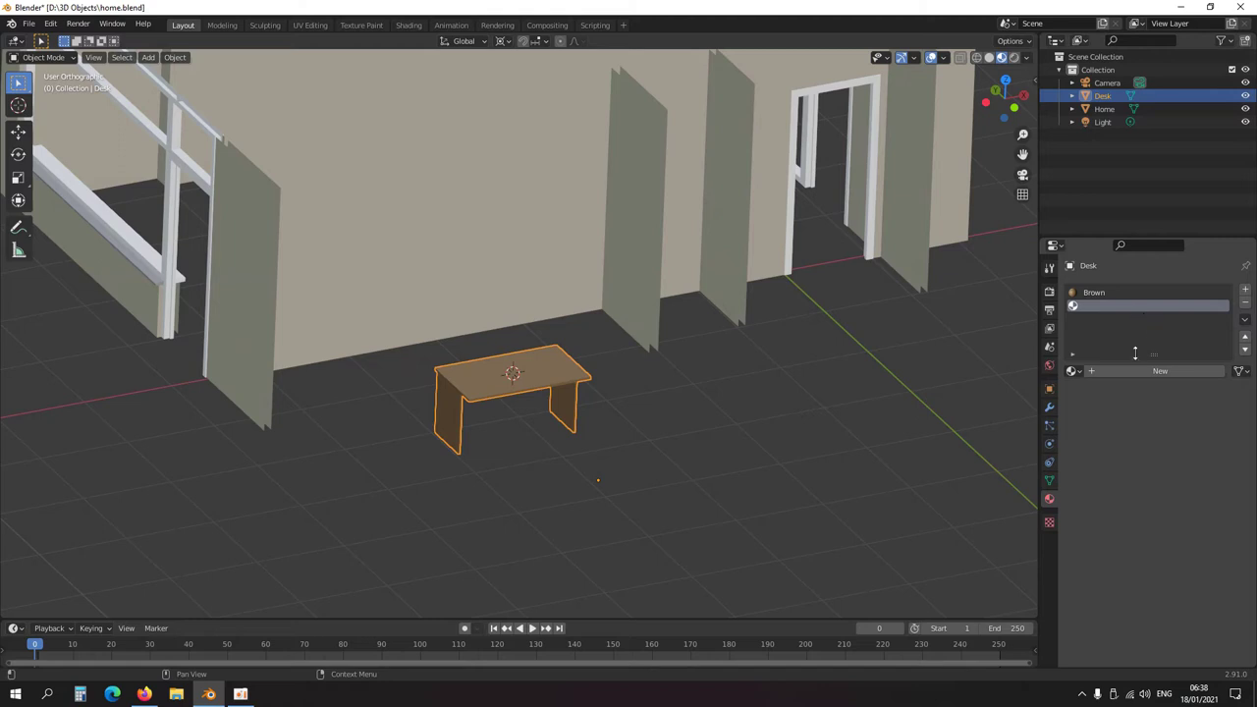
- Create a new material in the empty slot, name it dkGray and darken its base color to gray
click(1142, 372)
click(1142, 370)
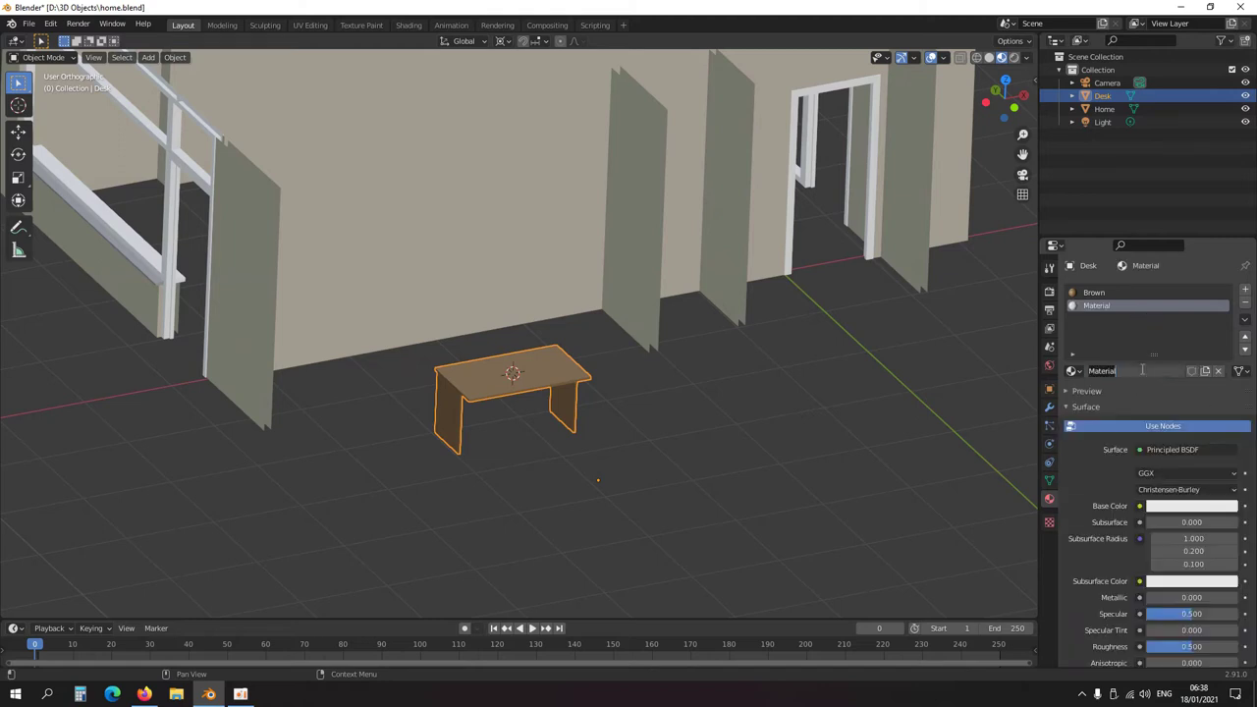
text(dkGray)
key(Return)
click(1189, 507)
drag(1231, 334, 1229, 393)
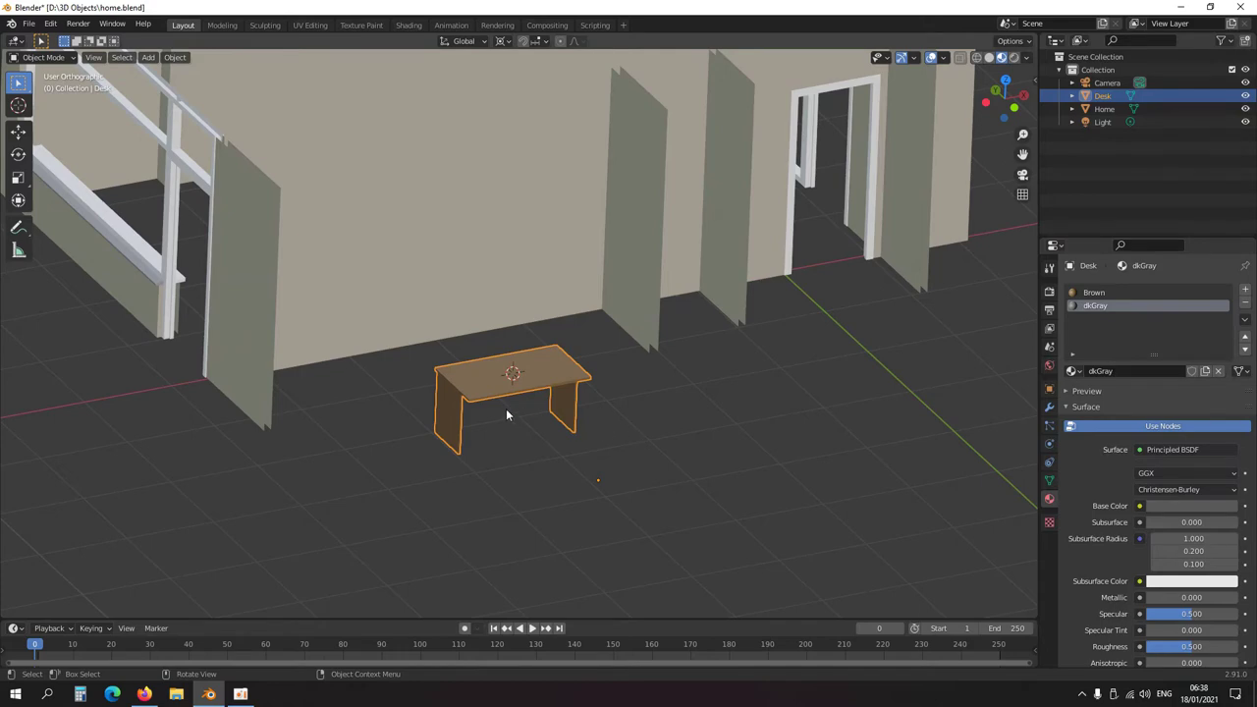
- Assign the dkGray material to both side panels of the desk and return to Object Mode
key(Tab)
click(445, 443)
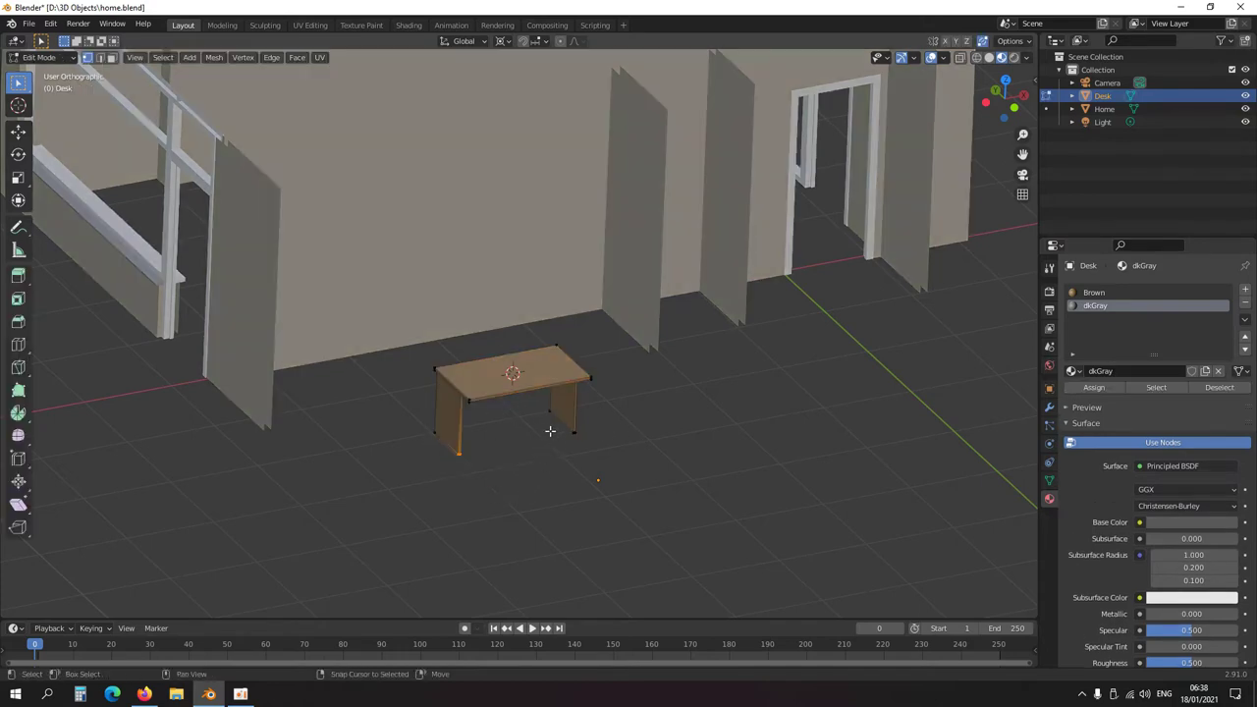
shift+drag(550, 422, 672, 485)
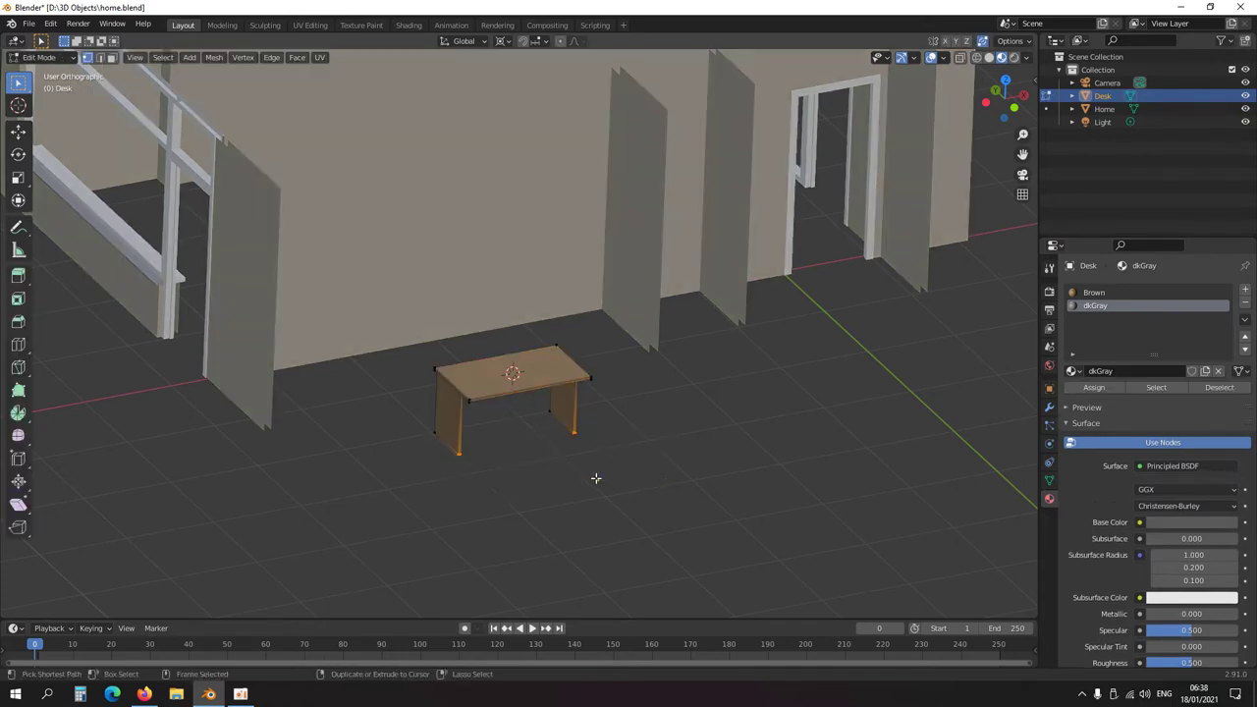
key(ctrl+KP_Add)
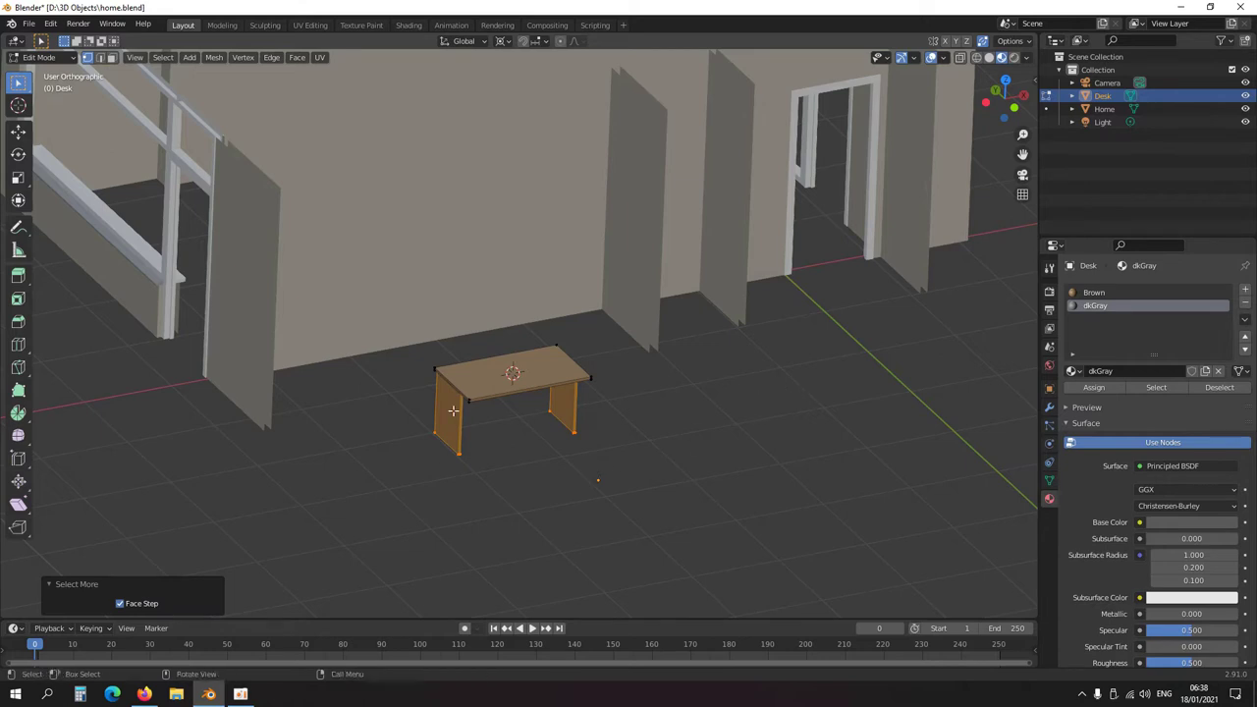
click(1105, 292)
click(1104, 307)
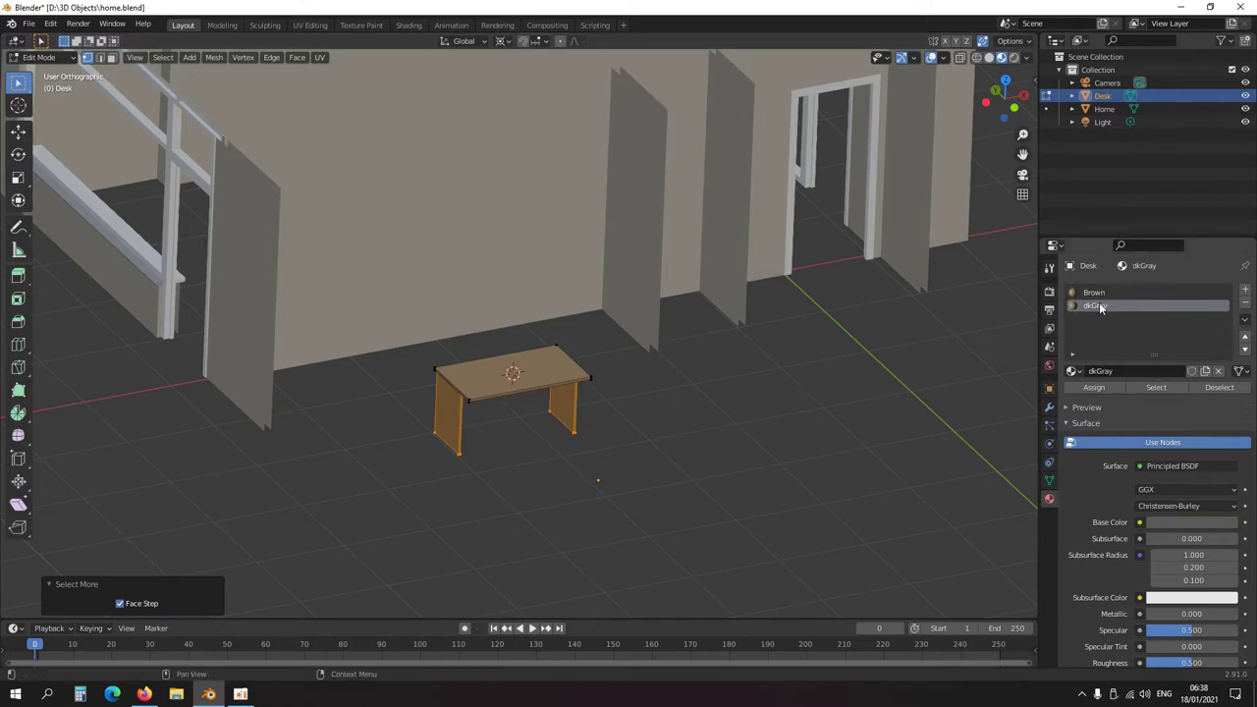
click(1095, 388)
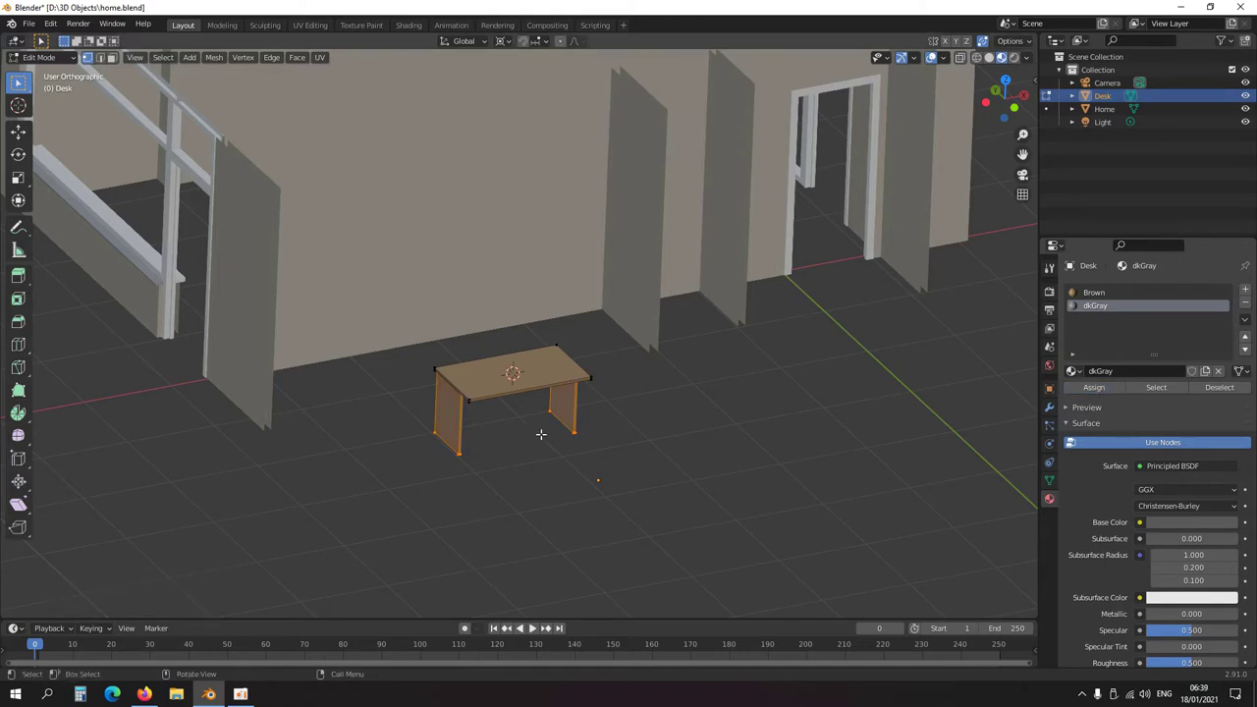
key(Tab)
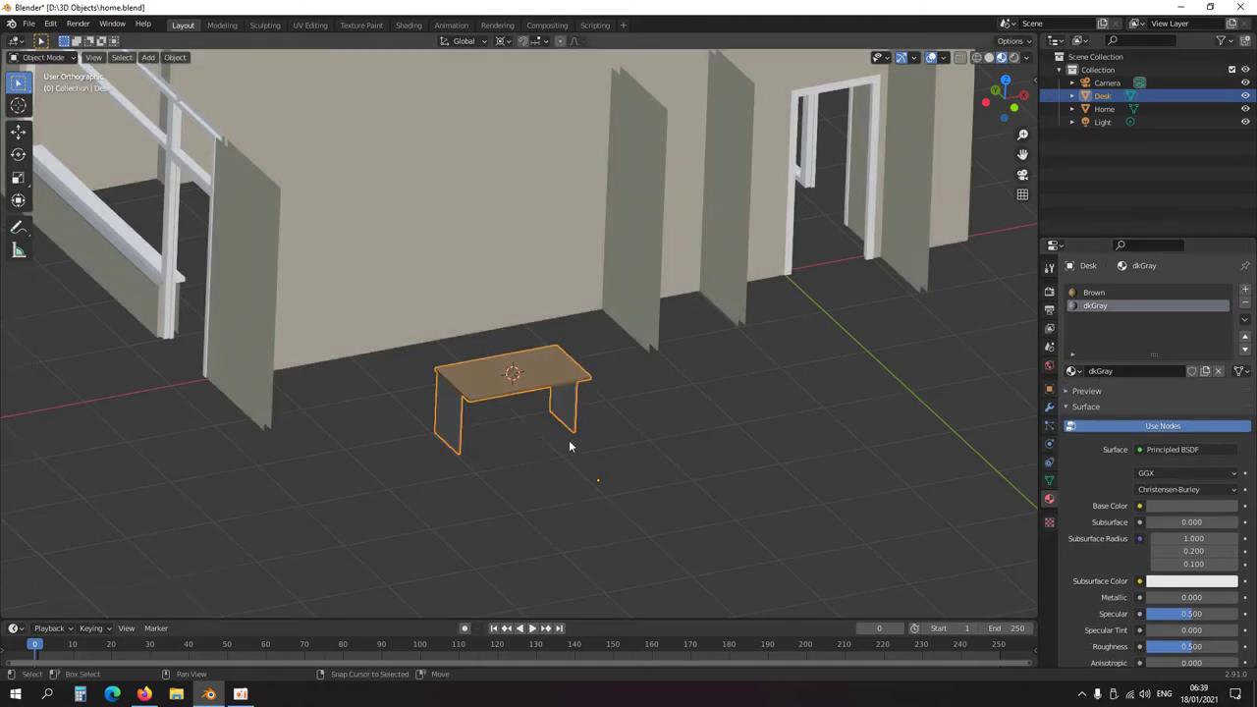
- Darken the dkGray material's base color to a value of 0.220
scroll(569, 440, up, 3)
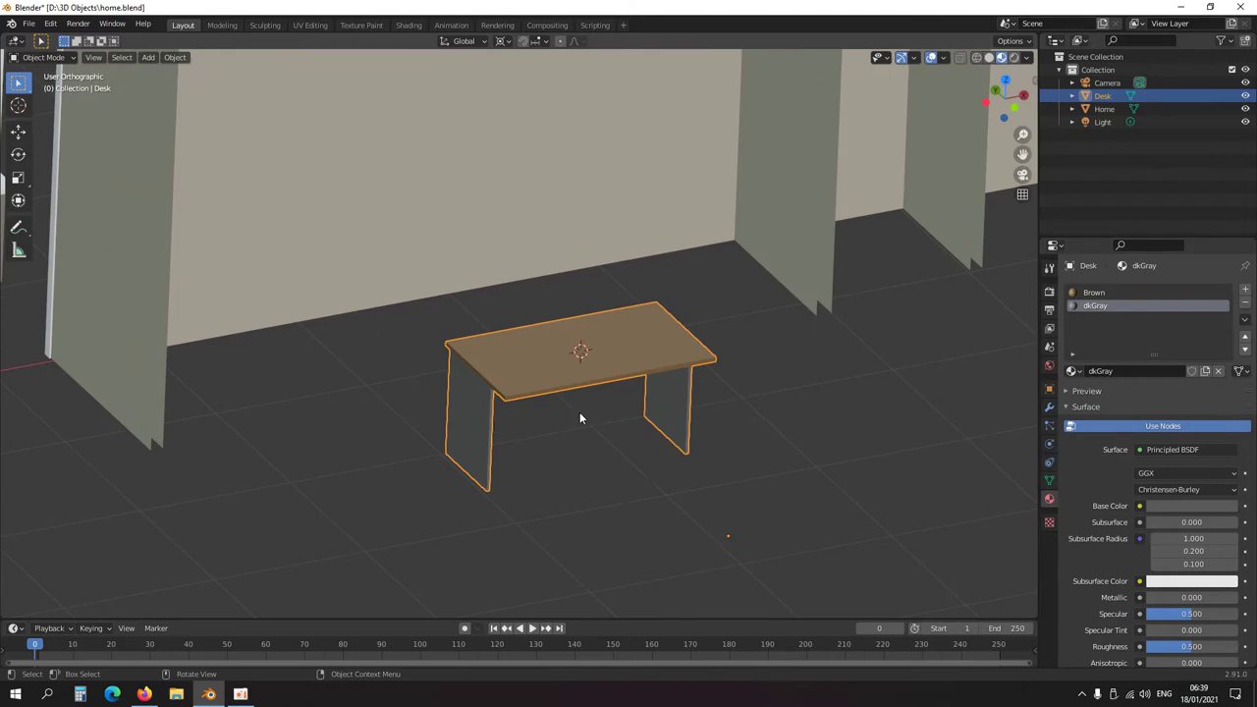
click(1181, 505)
drag(1227, 380, 1227, 395)
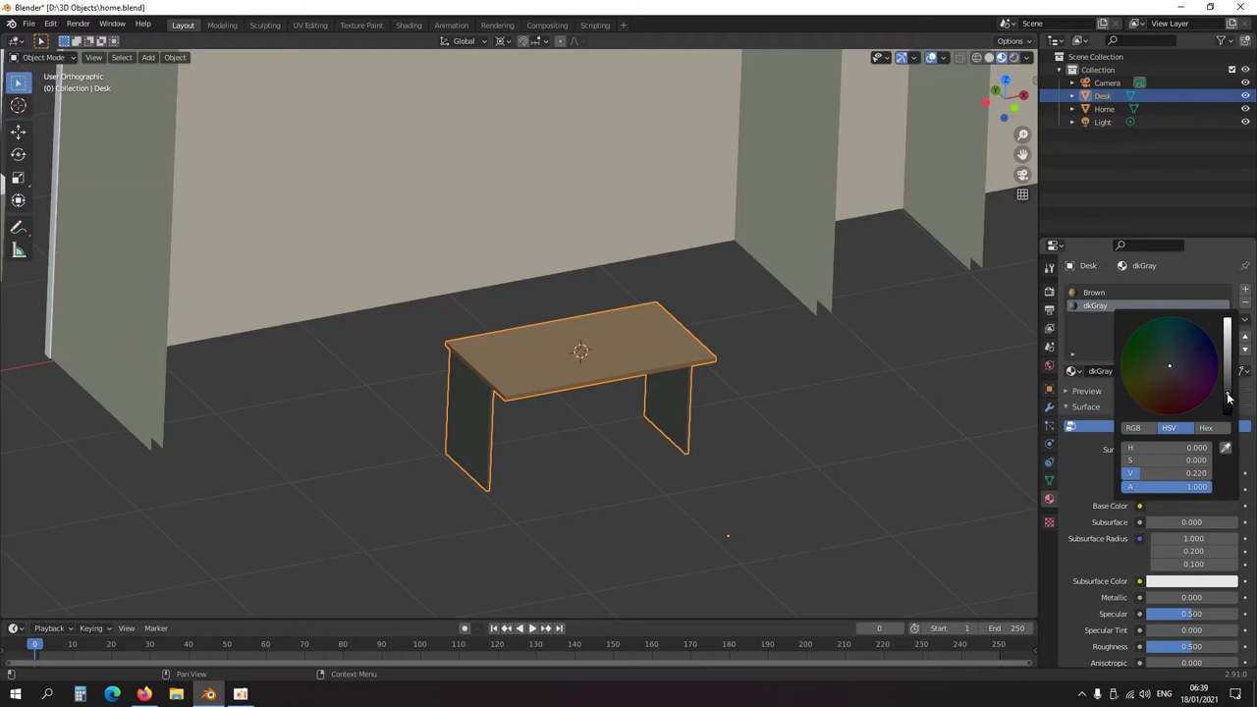
scroll(611, 459, down, 1)
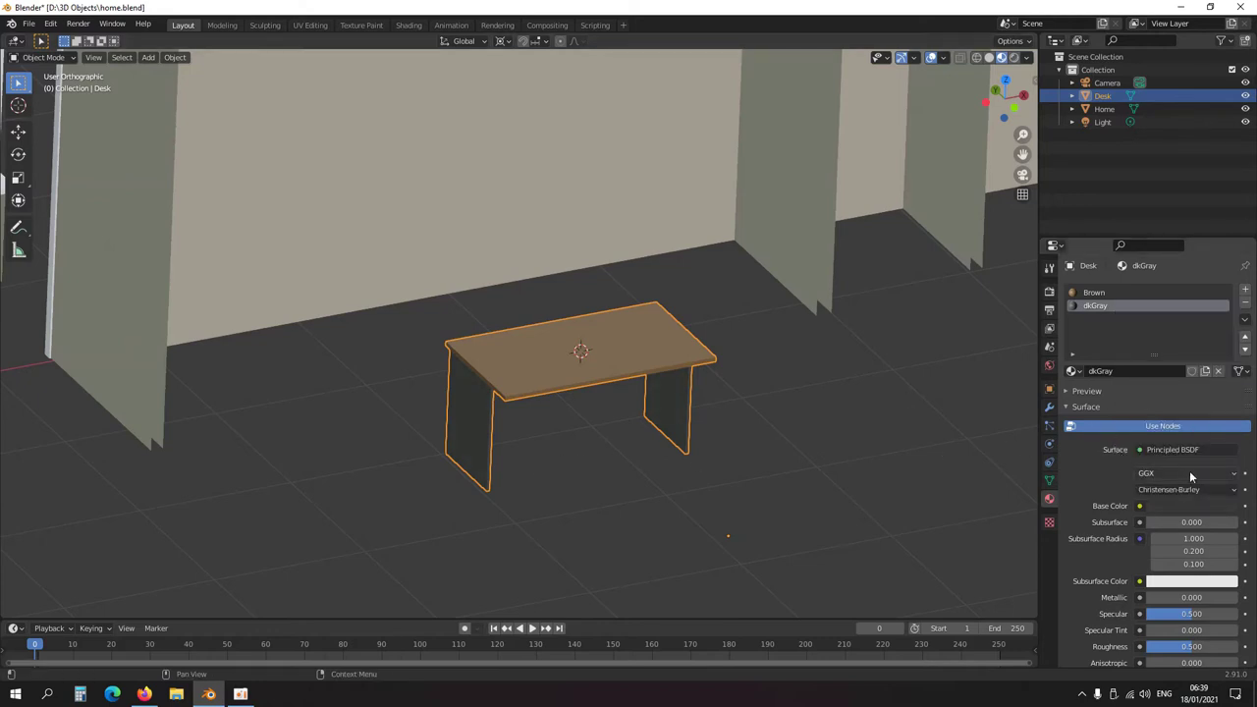
scroll(522, 396, down, 3)
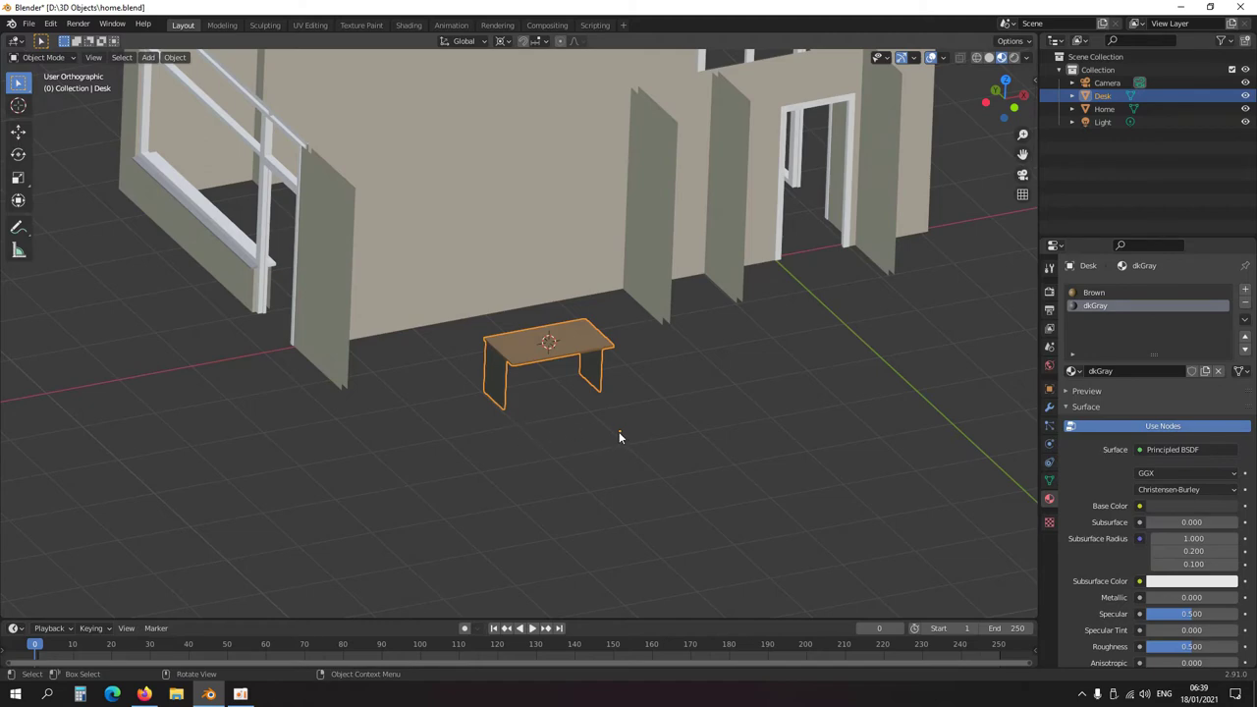
- In Edit Mode, snap the 3D cursor to the bottom back corner vertex of the side panel at the tabletop's negative X end
key(Tab)
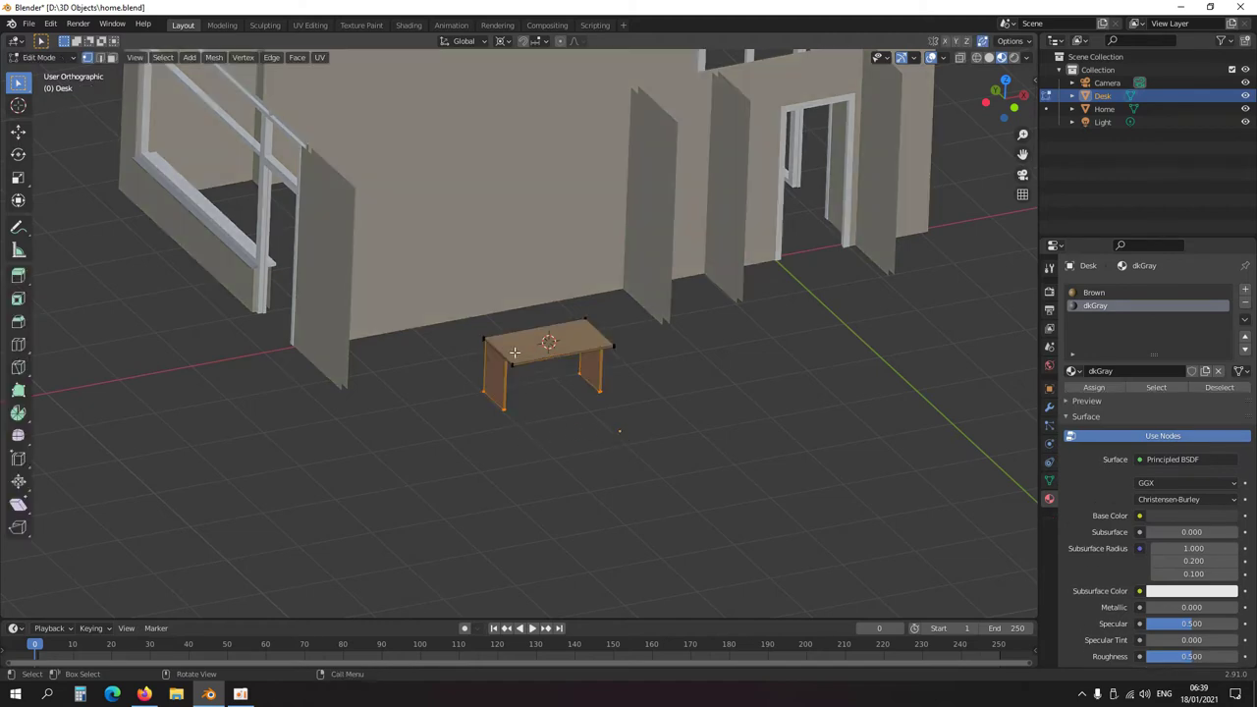
middle_drag(514, 371, 570, 357)
scroll(526, 432, up, 4)
scroll(550, 469, up, 4)
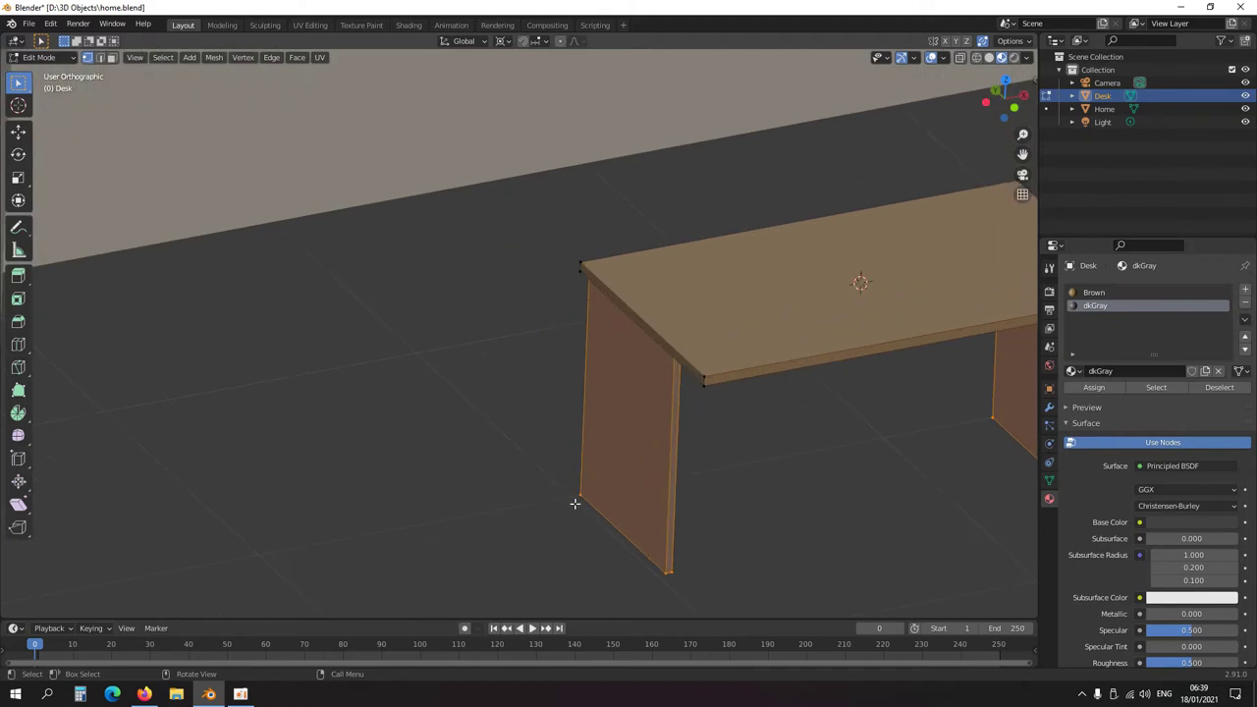
click(574, 503)
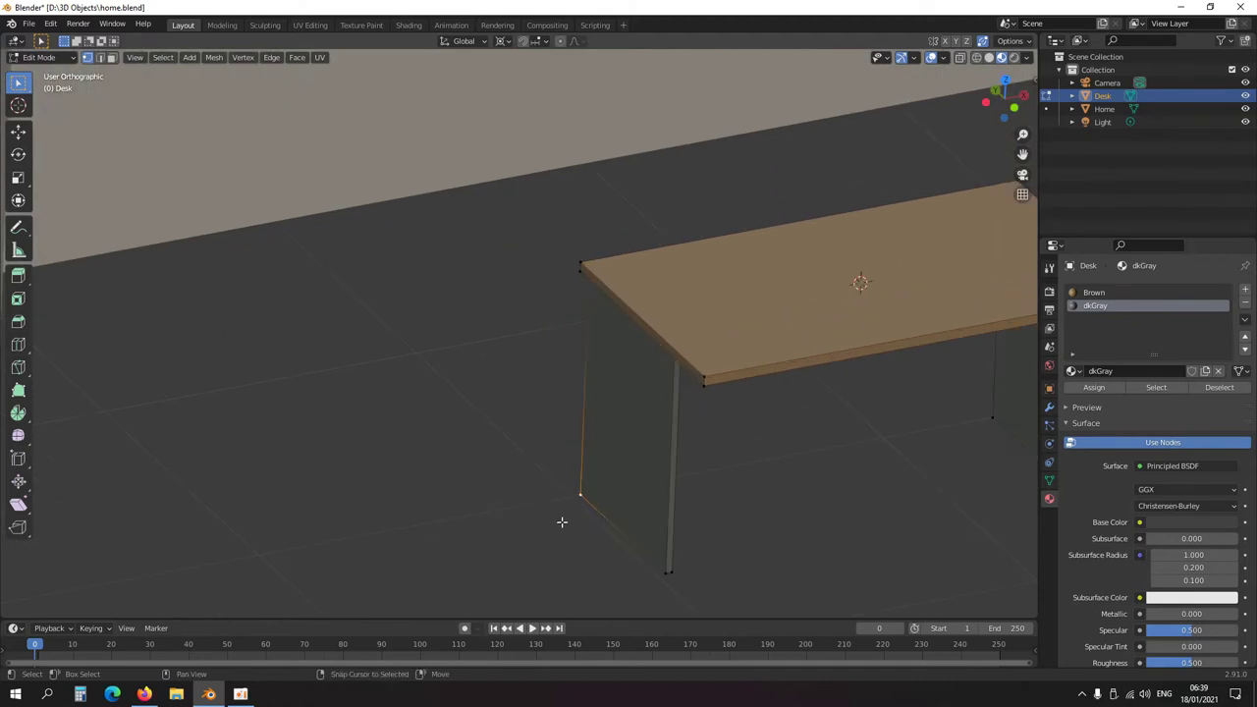
key(shift+s)
key(2)
- Scale the tabletop's lower back corner vertex at the negative X end to 0 along Z, with the 3D cursor as pivot
click(579, 272)
key(s)
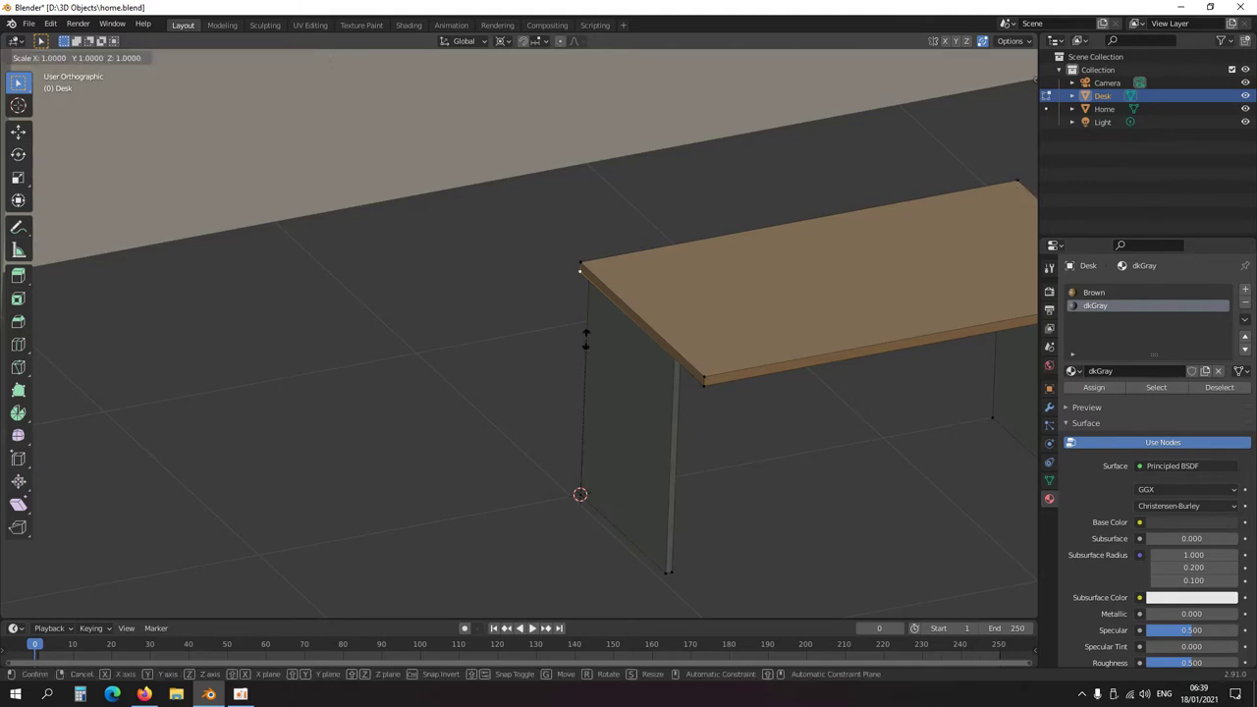
key(z)
key(0)
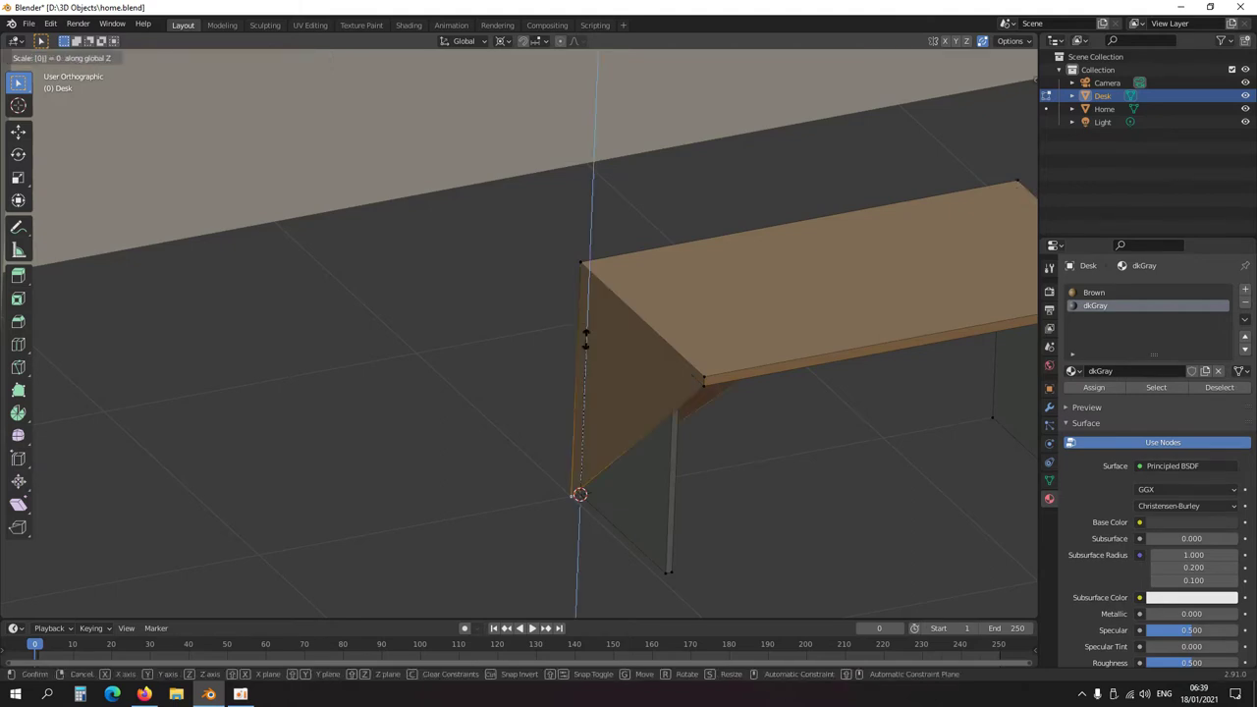
key(Return)
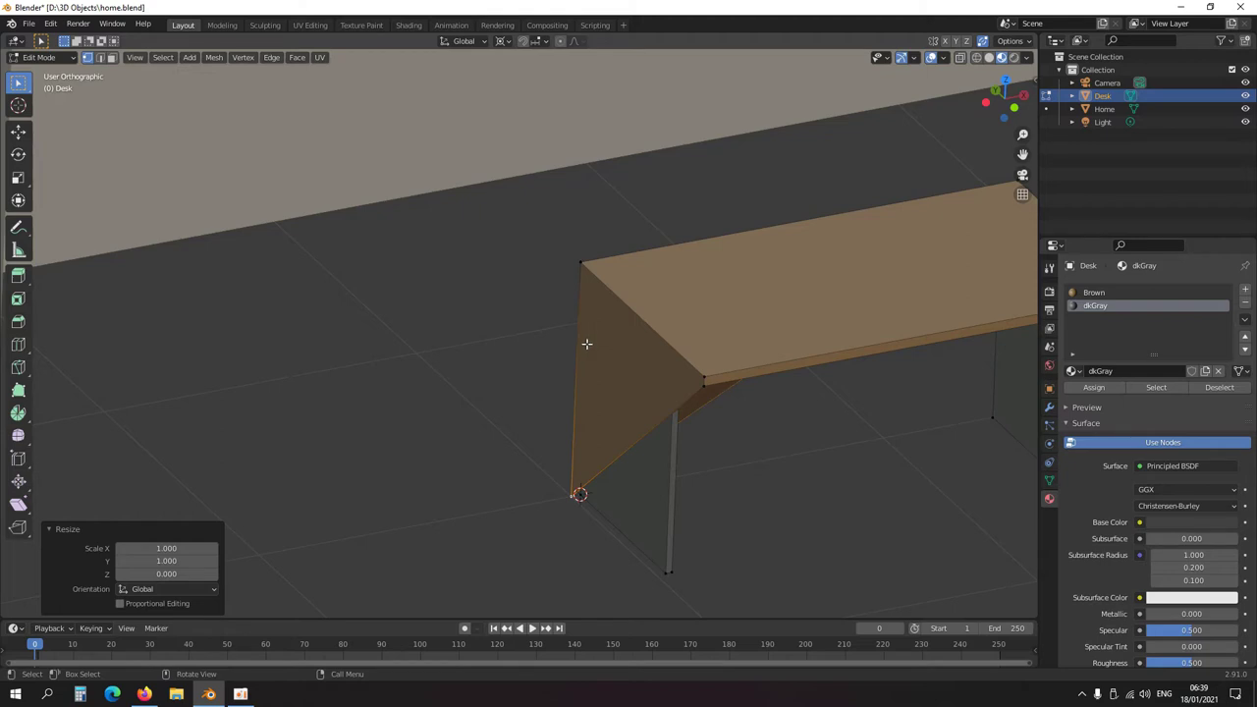
- Snap the 3D cursor to the flattened vertex, undo the vertex scaling, and return to Object Mode
shift+right_click(586, 343)
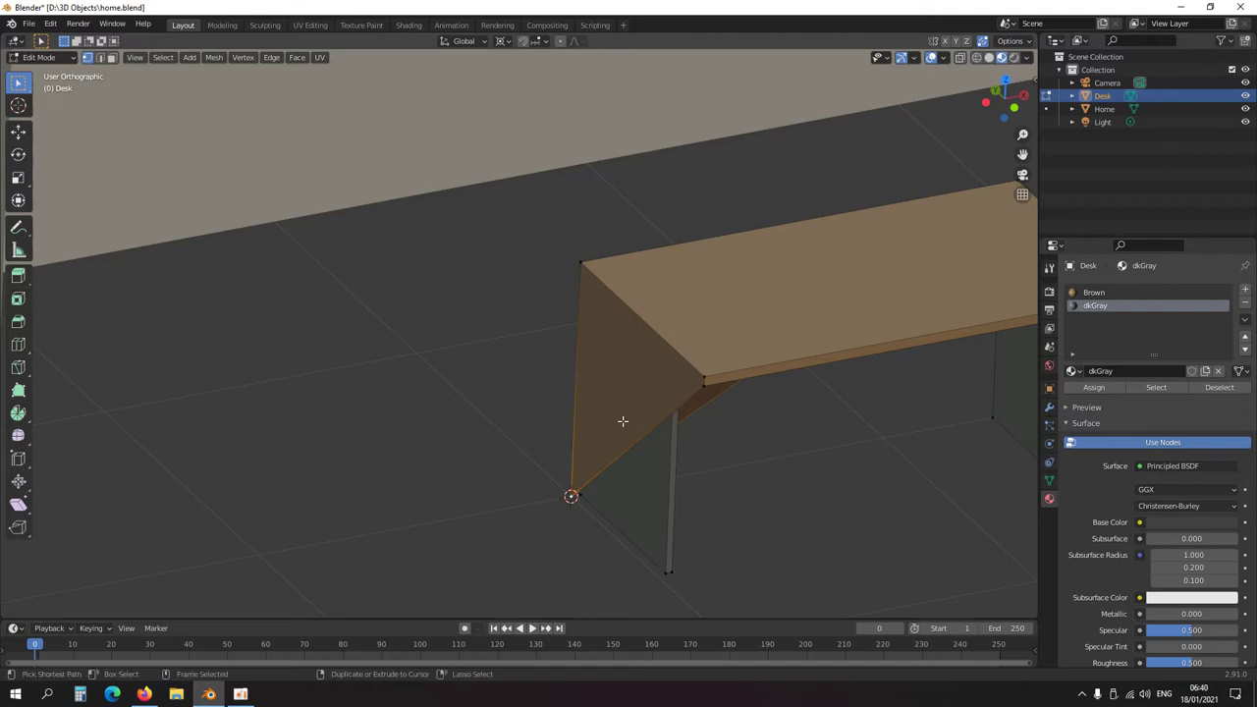
scroll(598, 428, down, 5)
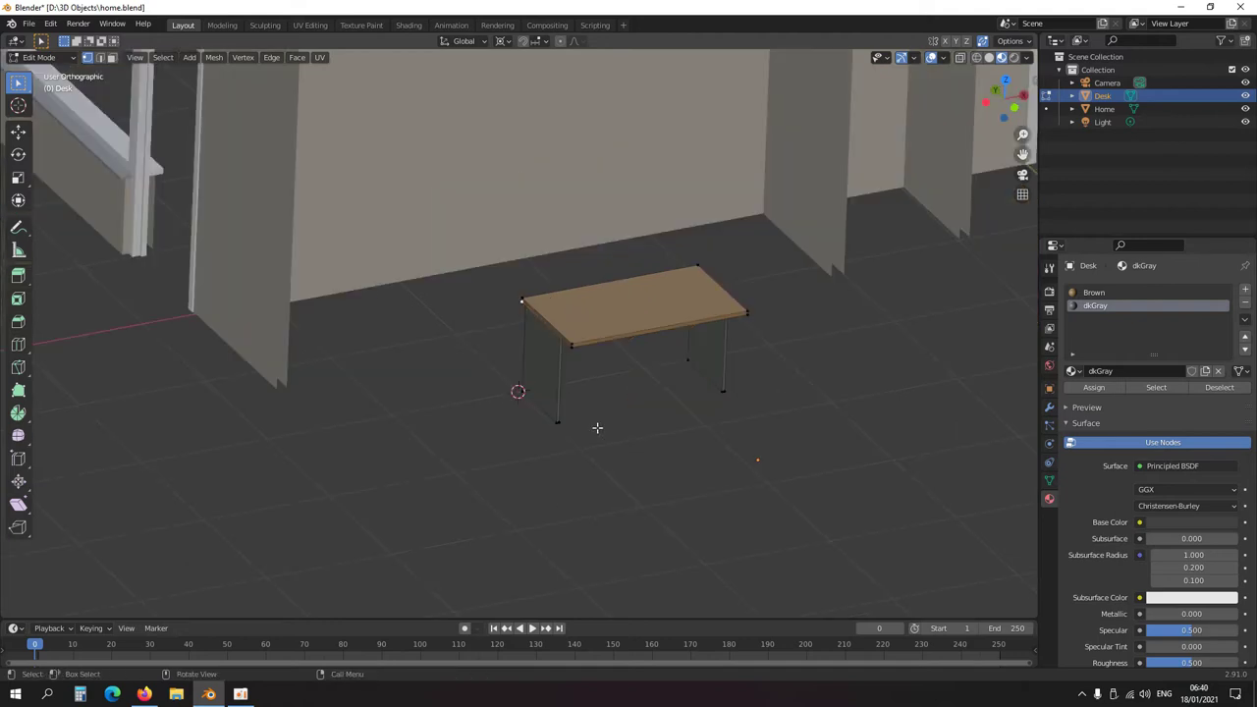
key(Tab)
- Set the desk's origin to the 3D cursor at its back corner on floor level
scroll(596, 427, down, 3)
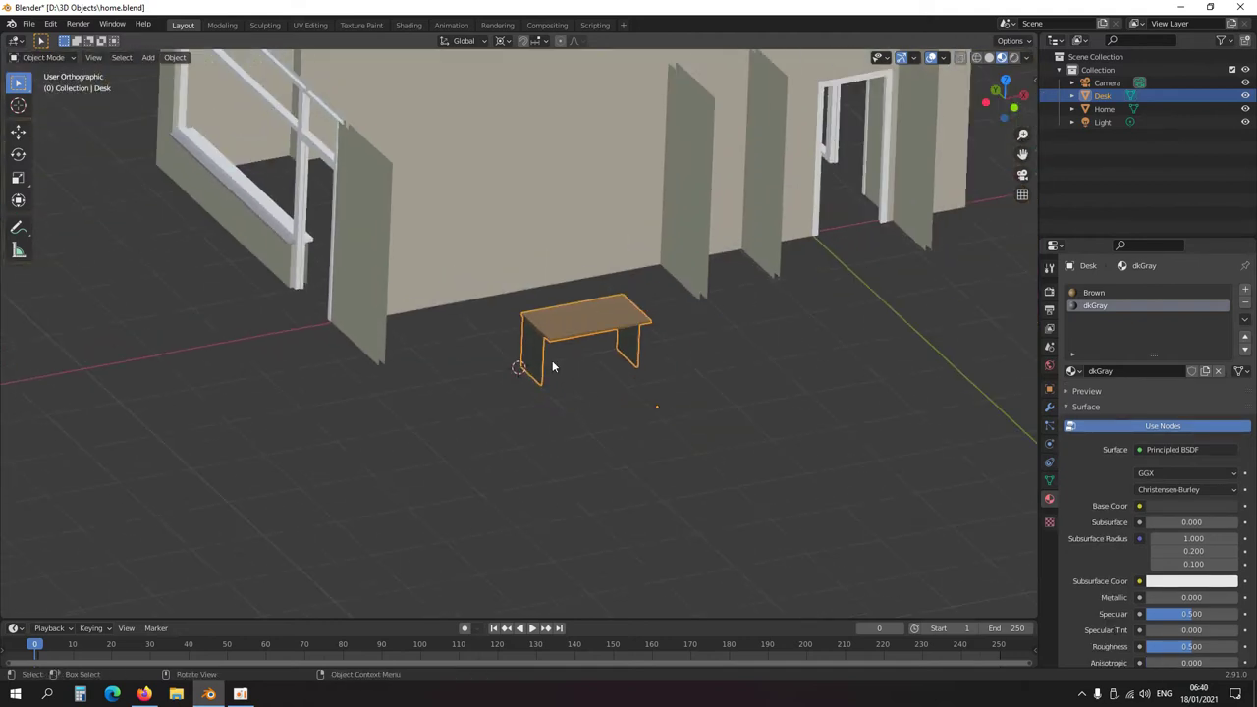
click(174, 57)
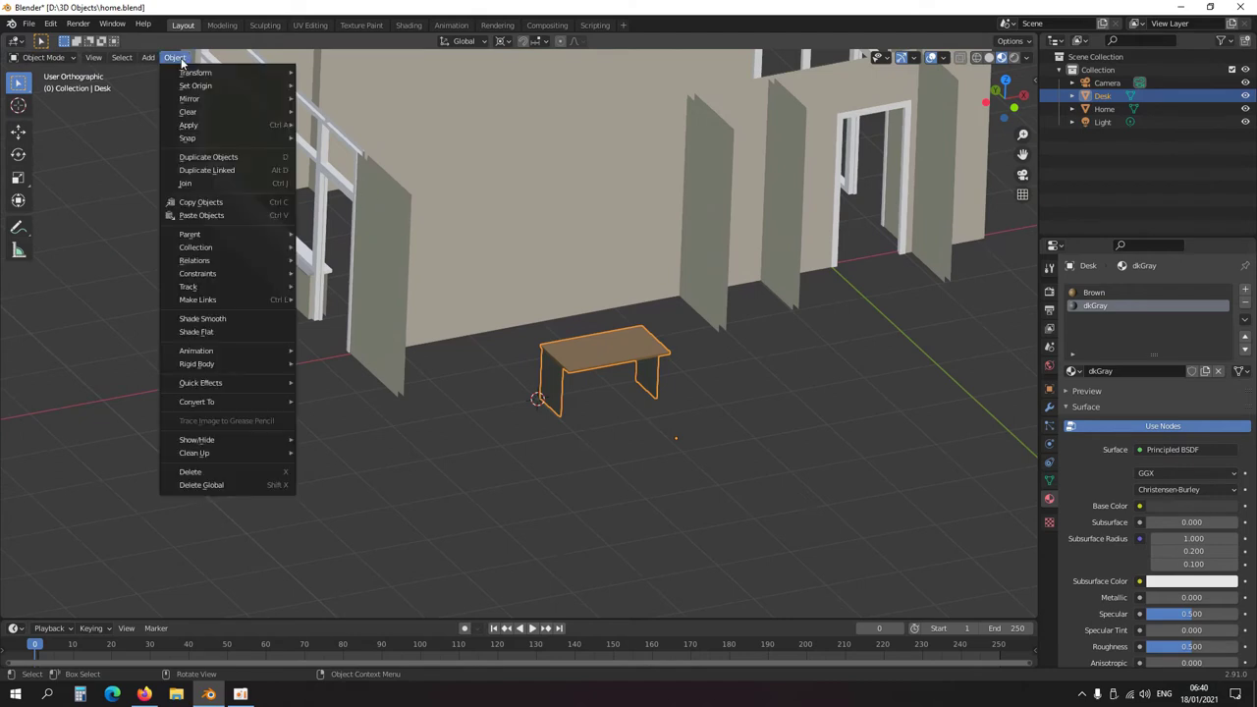
mouse_move(202, 89)
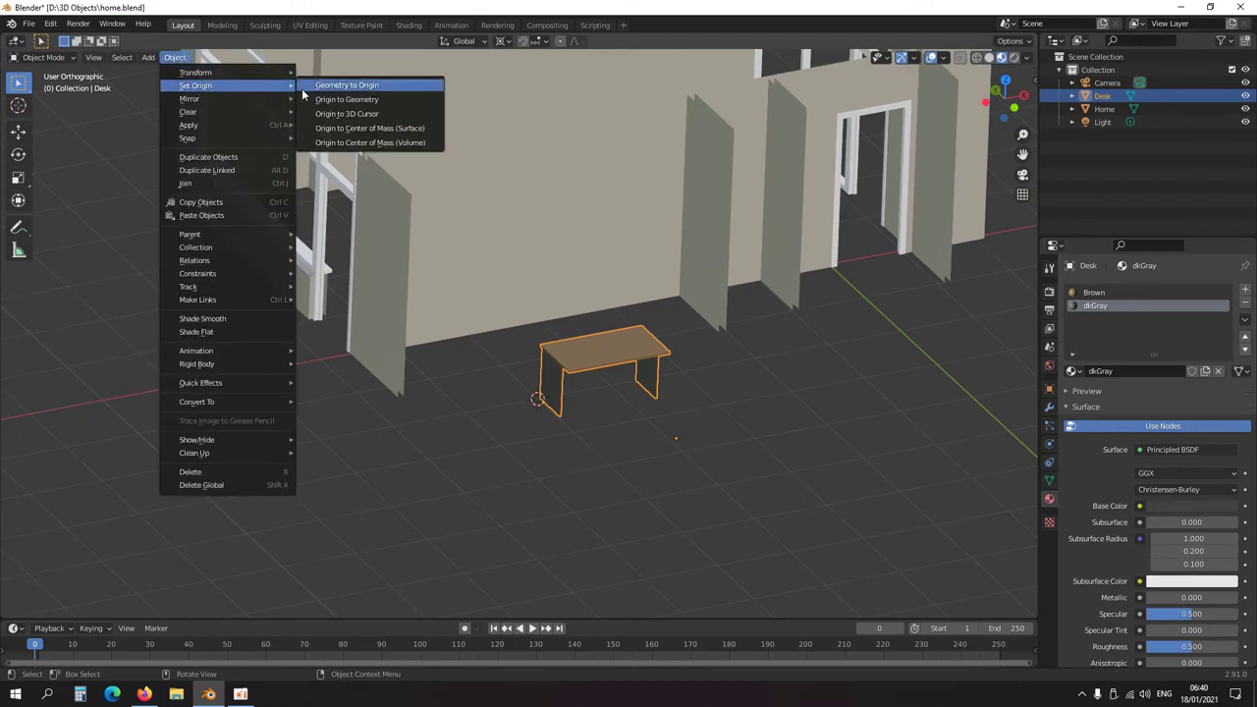
click(362, 119)
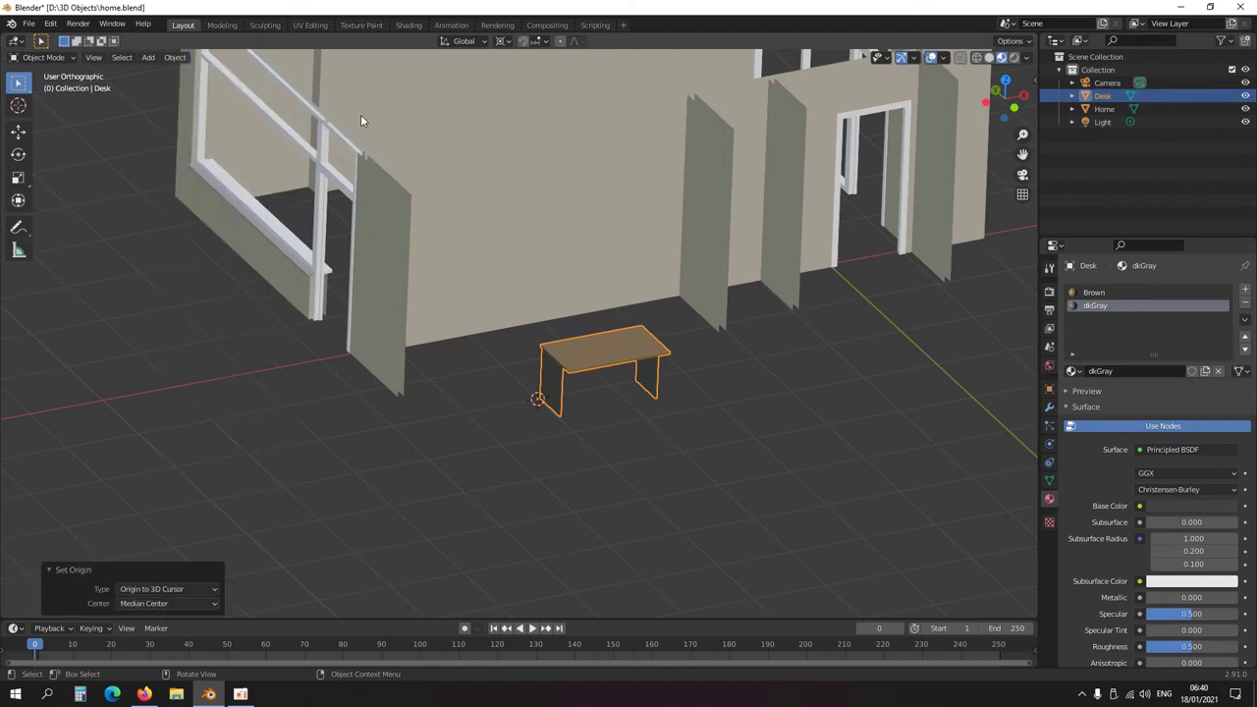
scroll(576, 540, up, 5)
shift+middle_drag(633, 410, 606, 383)
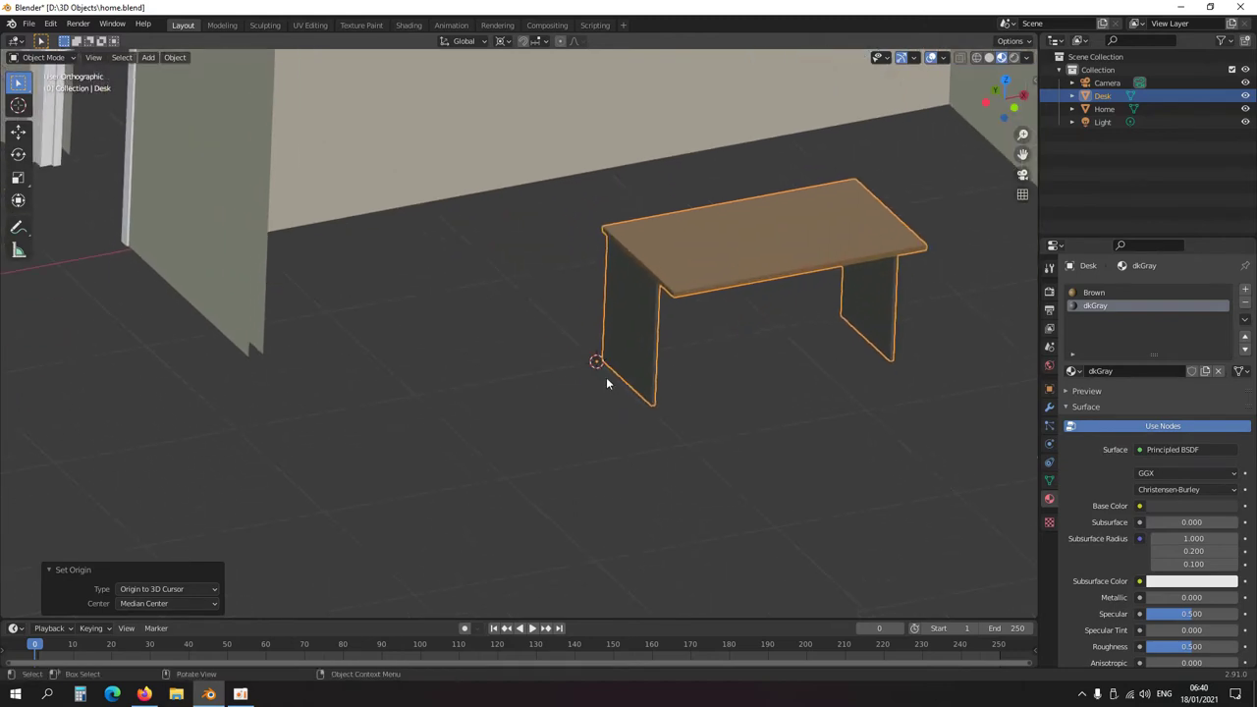
scroll(607, 387, down, 3)
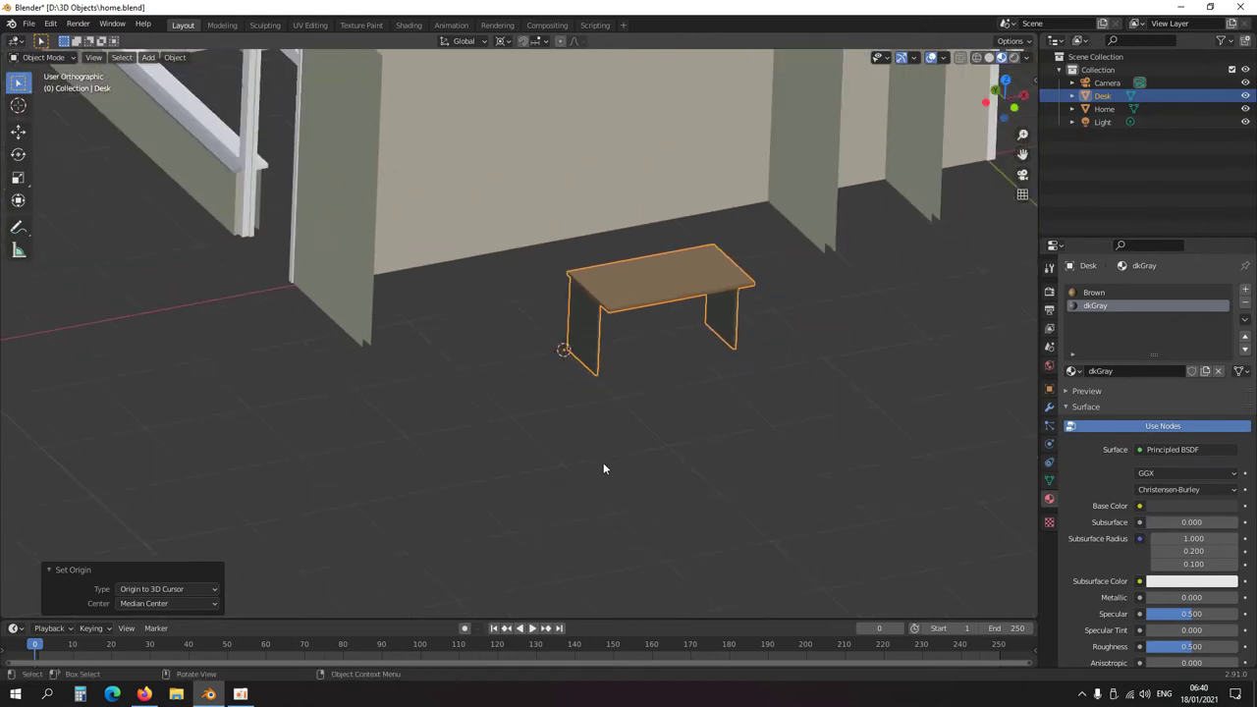
- Try rotating the desk about its Z axis around the new origin, then cancel the rotation
key(KP_7)
scroll(594, 371, up, 4)
shift+middle_drag(593, 375, 619, 346)
scroll(471, 432, up, 2)
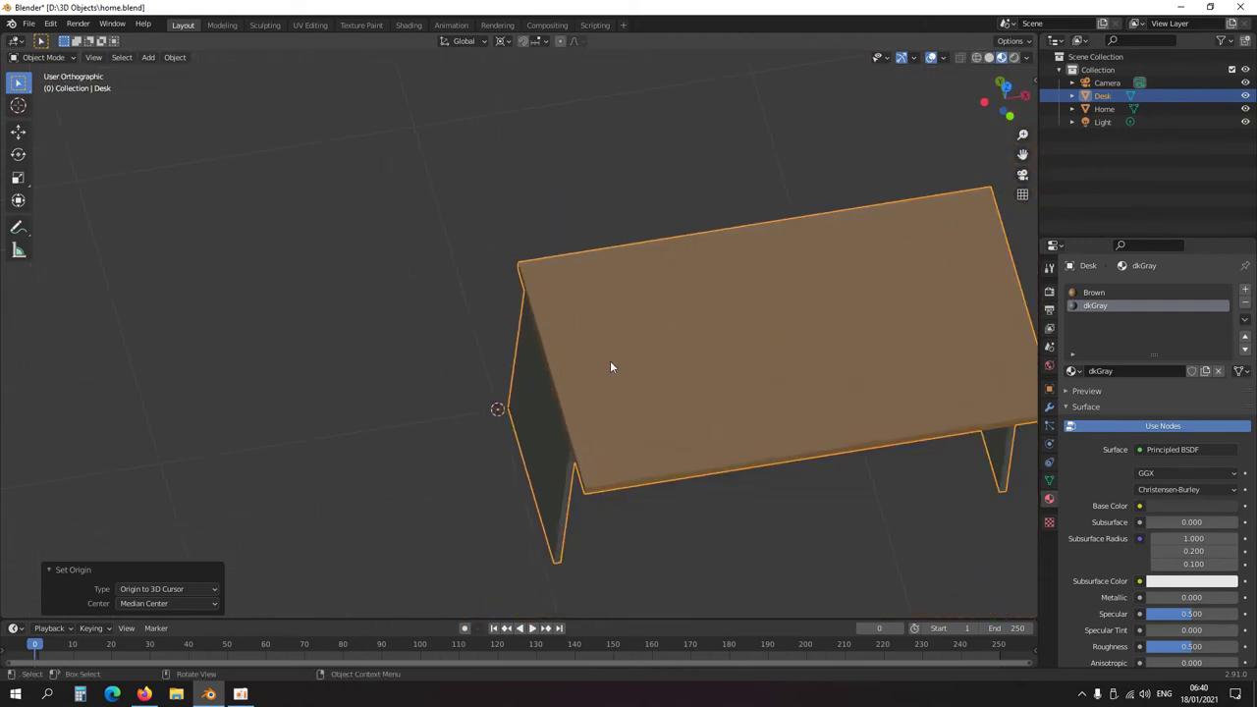
scroll(608, 369, down, 5)
middle_drag(600, 390, 583, 438)
key(r)
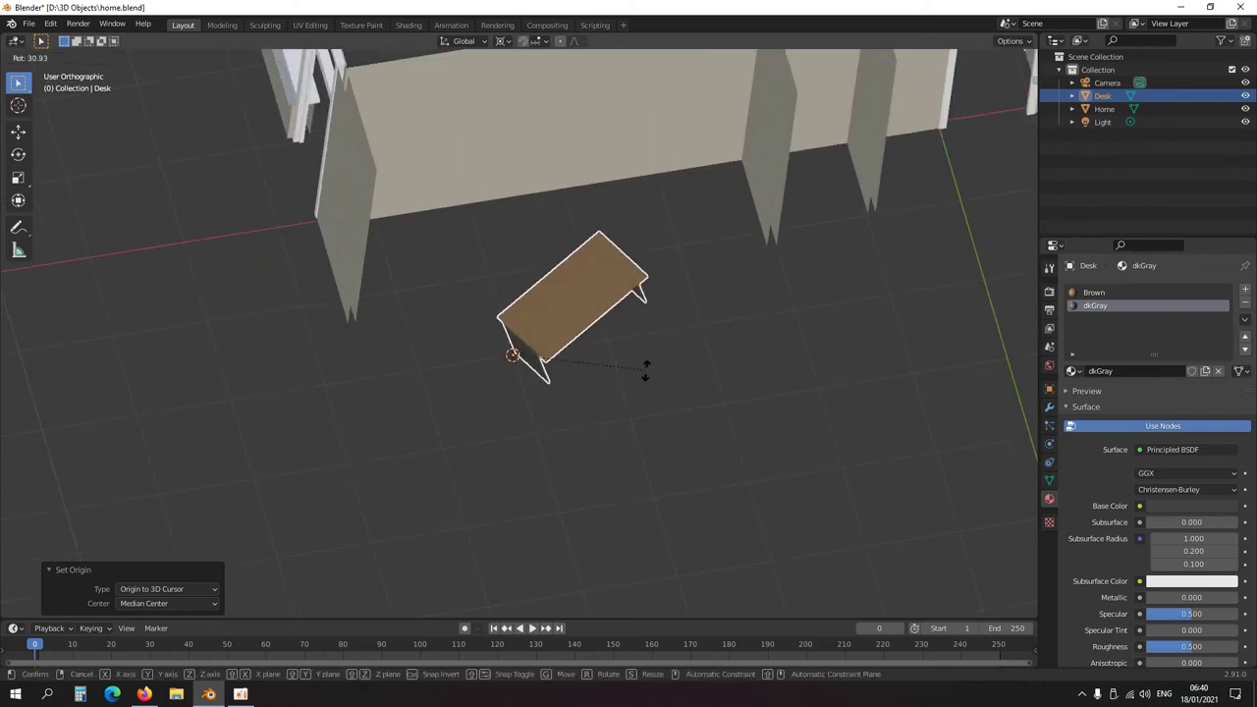
key(shift+z)
key(z)
key(z)
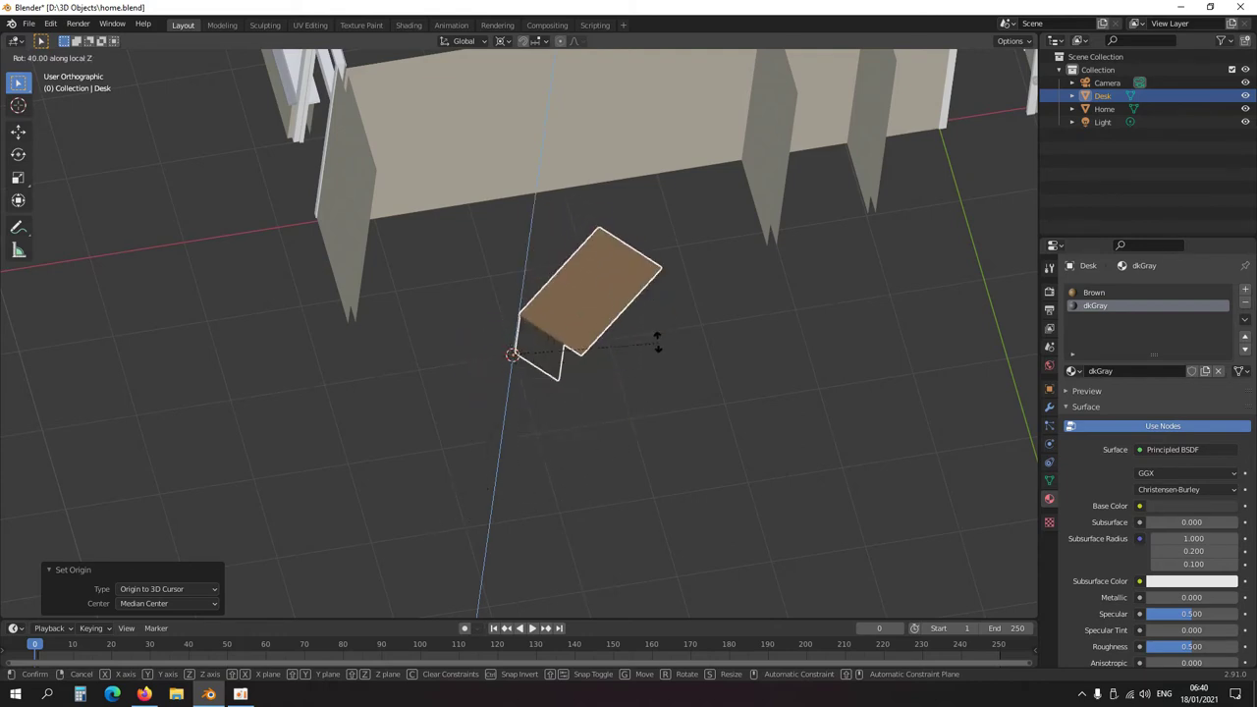
click(655, 344)
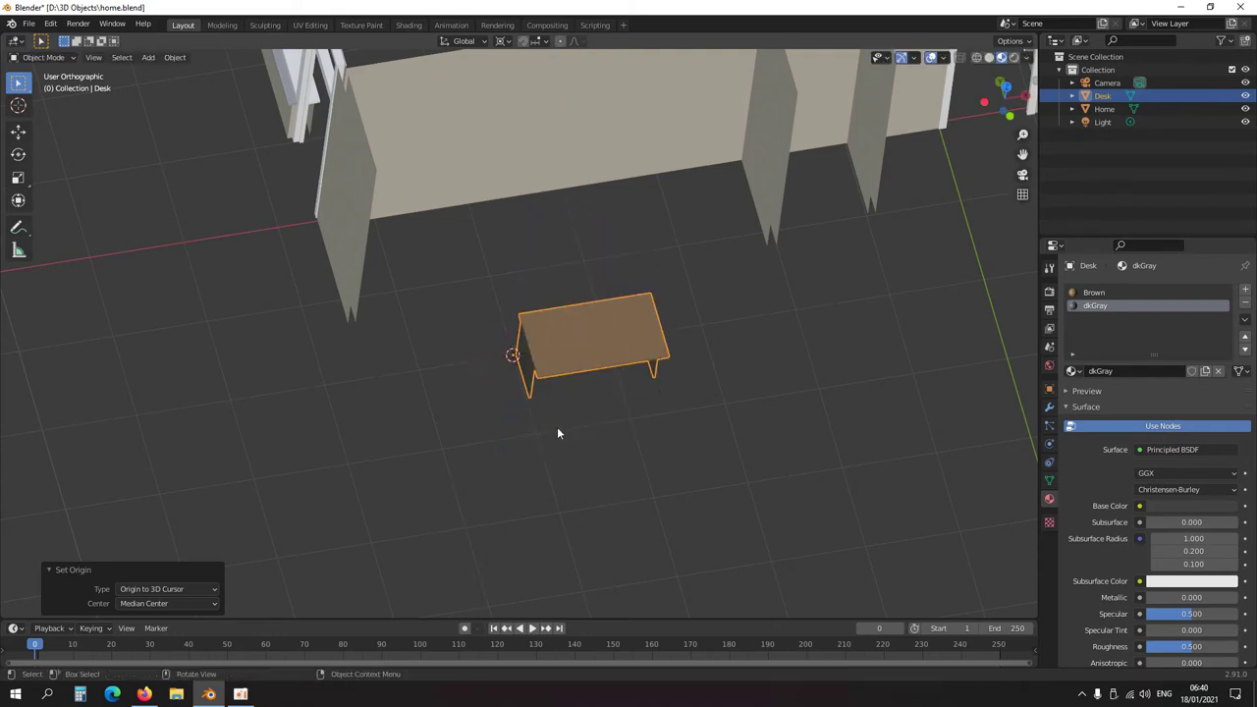
- Move the desk 3 m along X and snap the 3D cursor to its origin
key(g)
key(x)
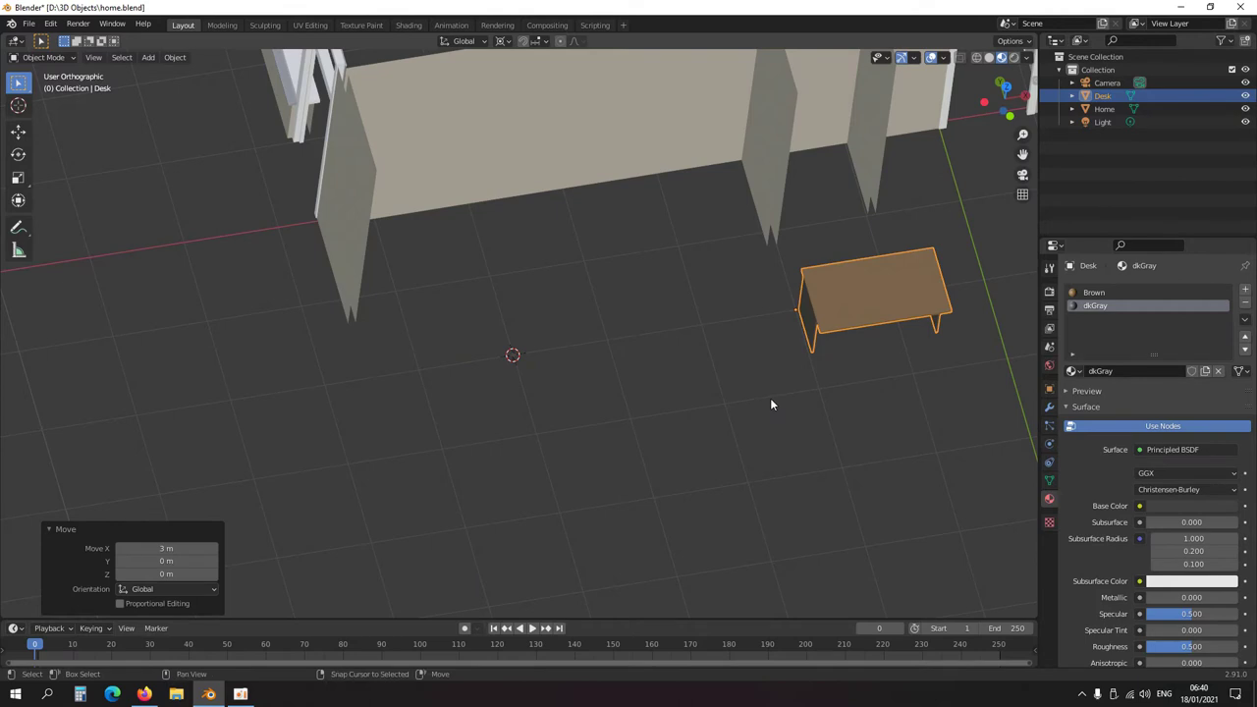
key(shift+s)
key(2)
shift+middle_drag(782, 395, 560, 430)
scroll(550, 433, up, 4)
scroll(525, 383, up, 1)
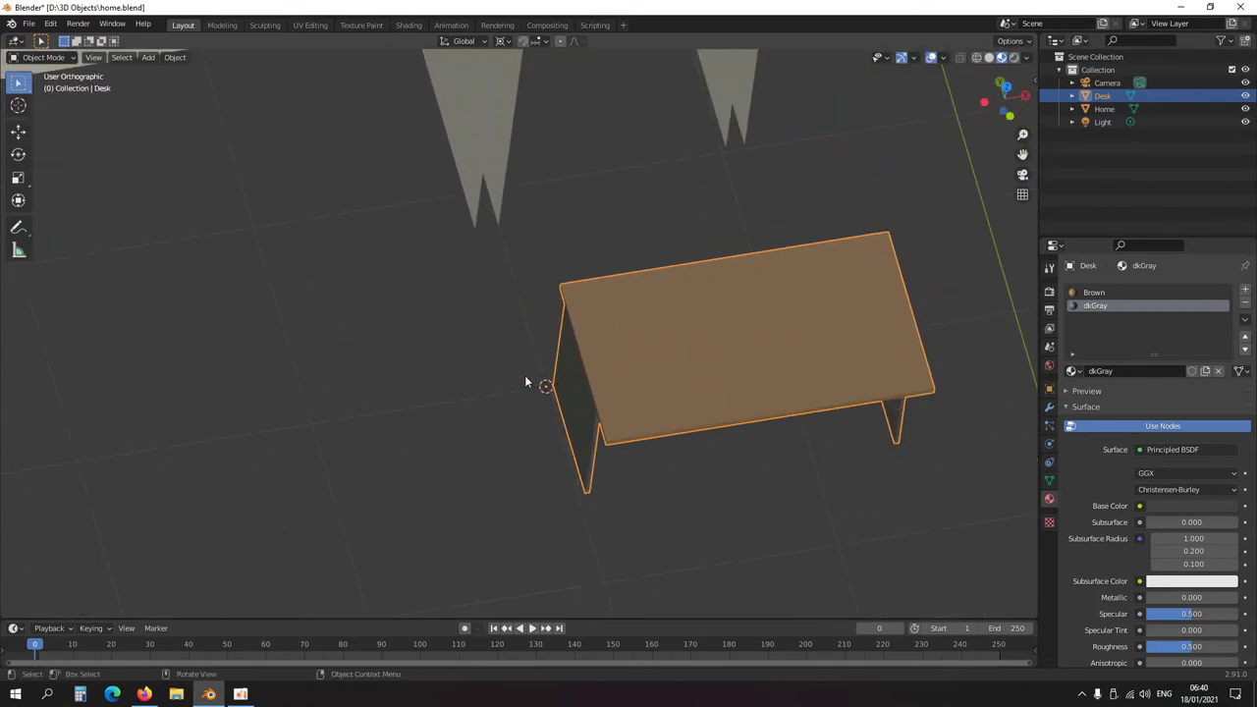
scroll(520, 393, down, 8)
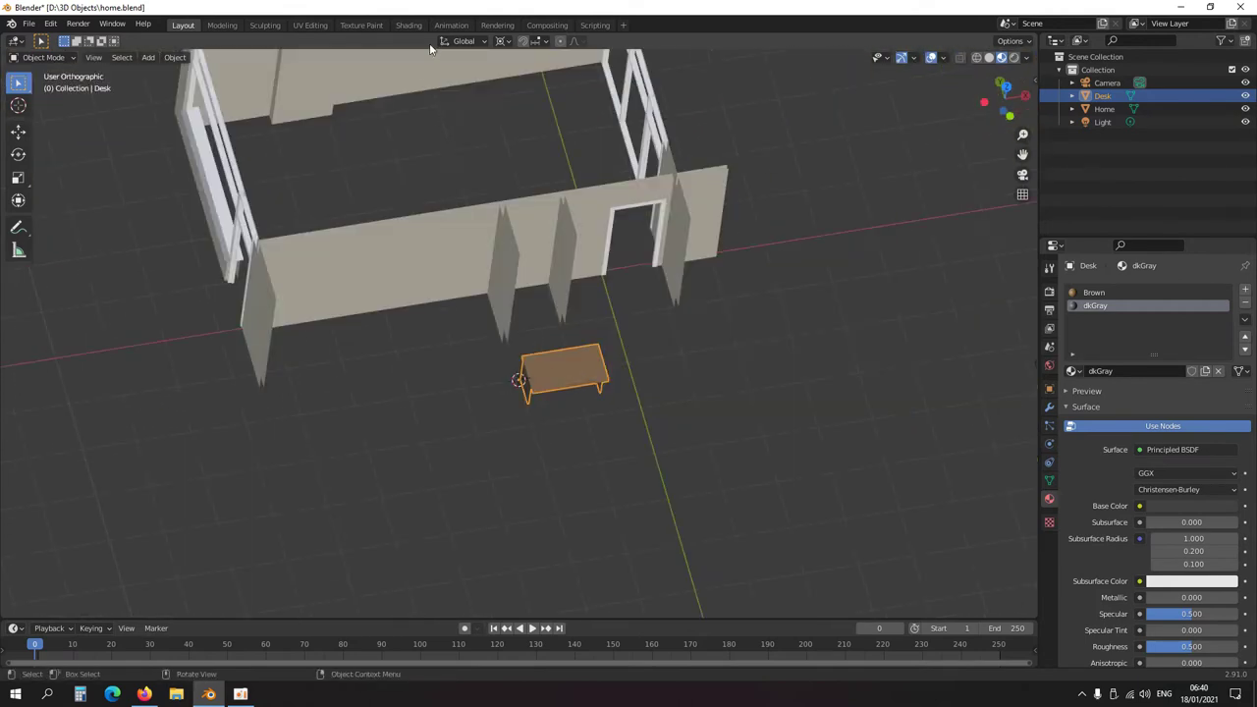
- In Home's Edit Mode, snap the 3D cursor to the far wall's bottom corner vertex beside the protruding section, and return to Object Mode
click(417, 71)
middle_drag(417, 70, 512, 397)
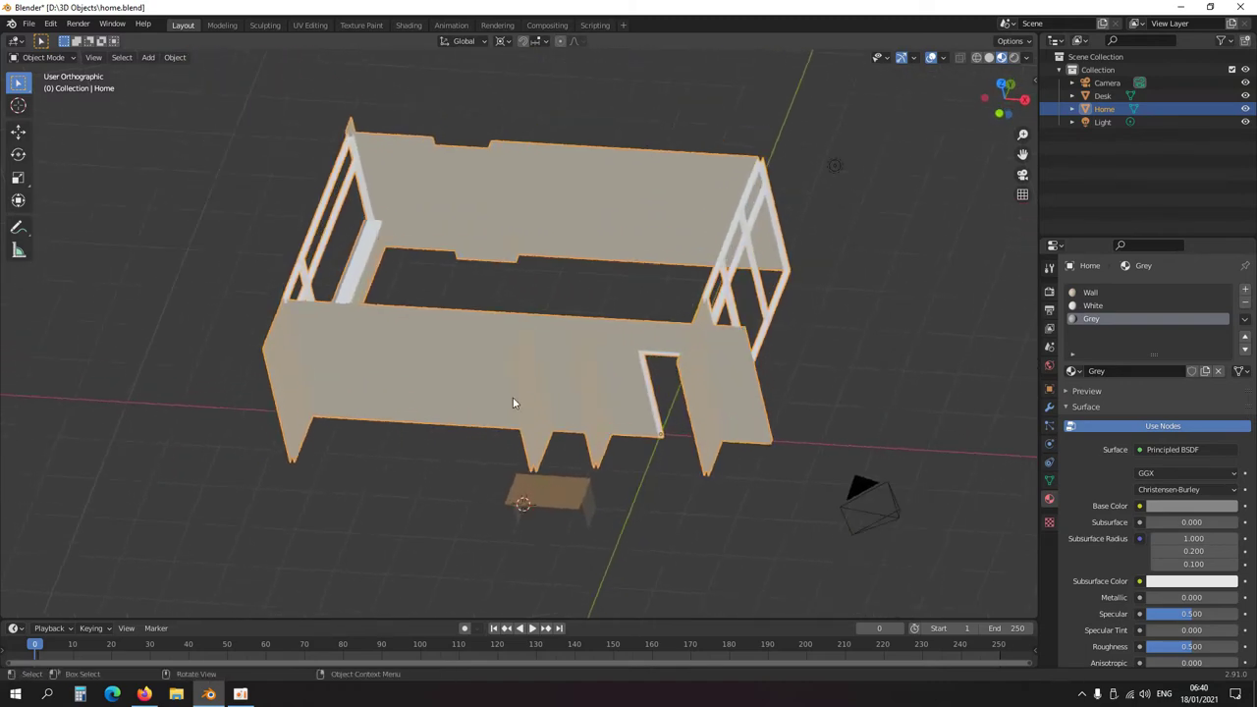
key(Tab)
shift+right_click(517, 254)
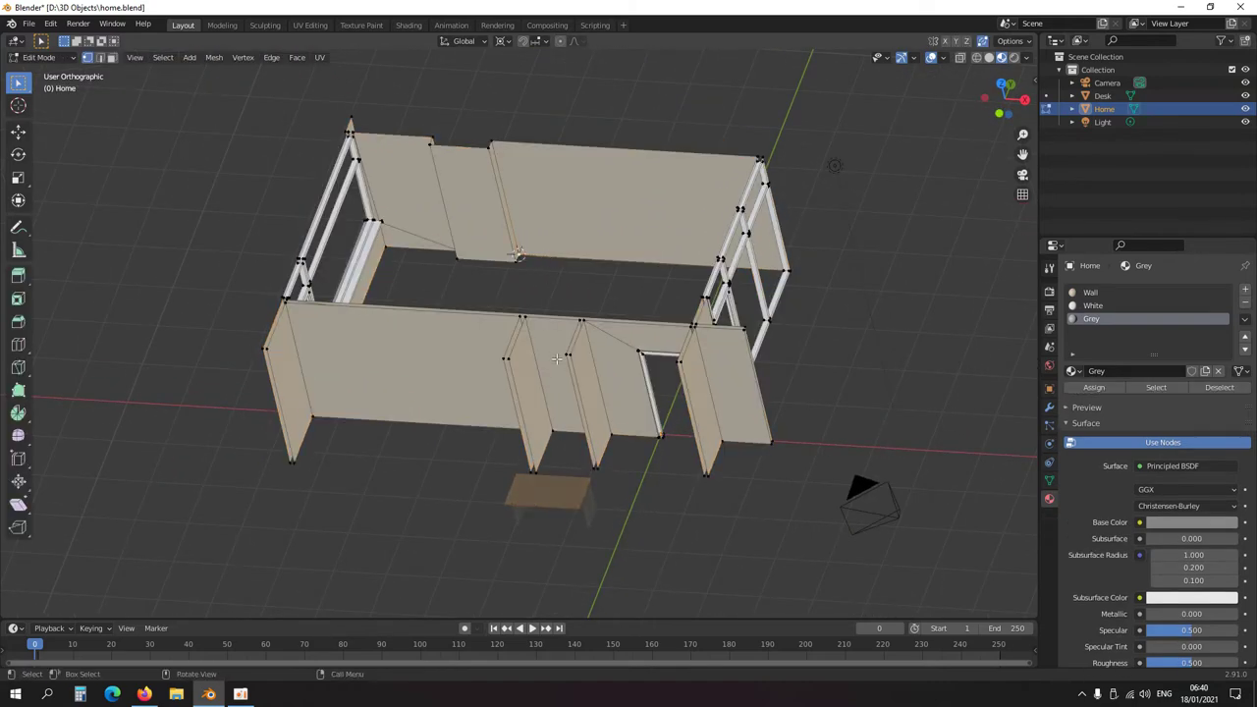
key(Tab)
- Snap the desk to the 3D cursor at the far wall's corner
click(530, 508)
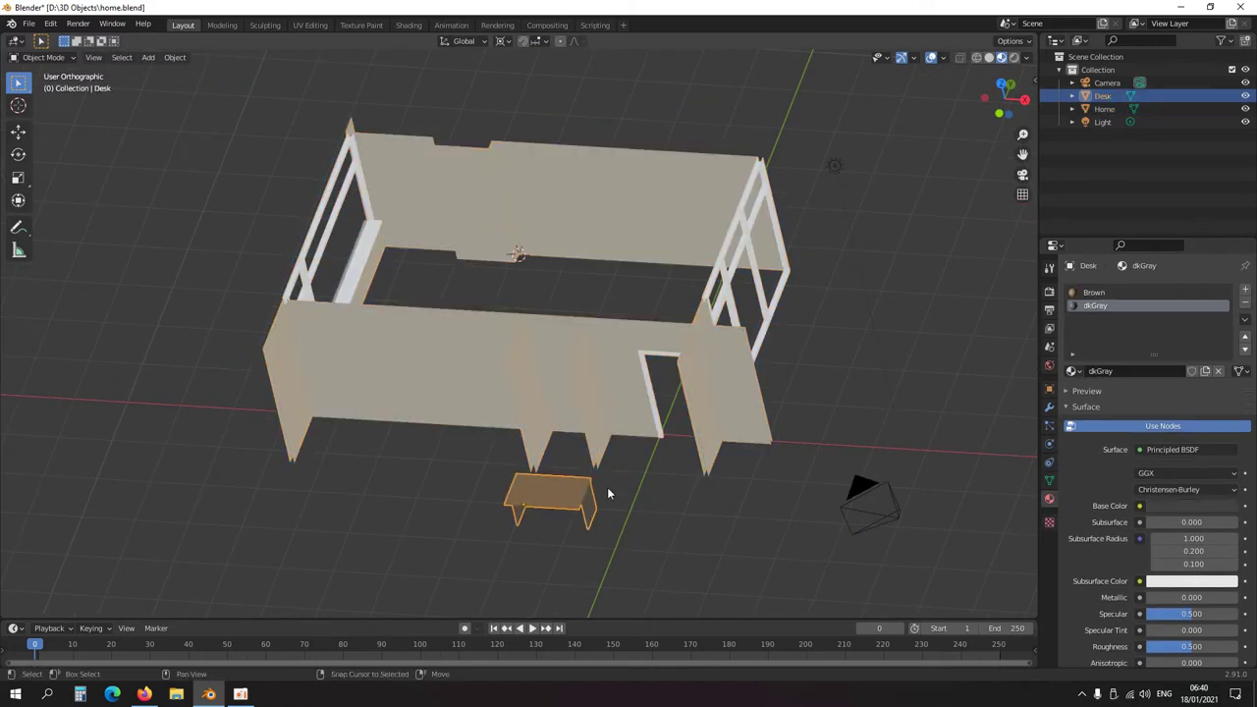
key(shift+s)
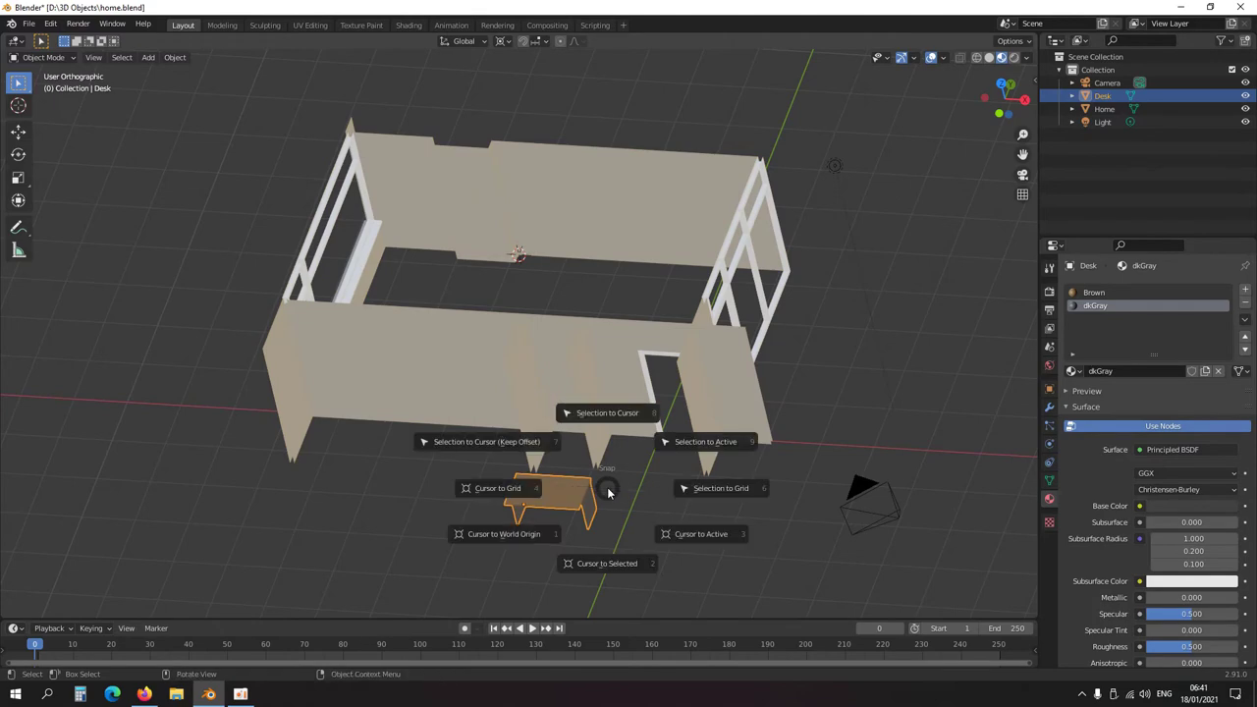
click(609, 415)
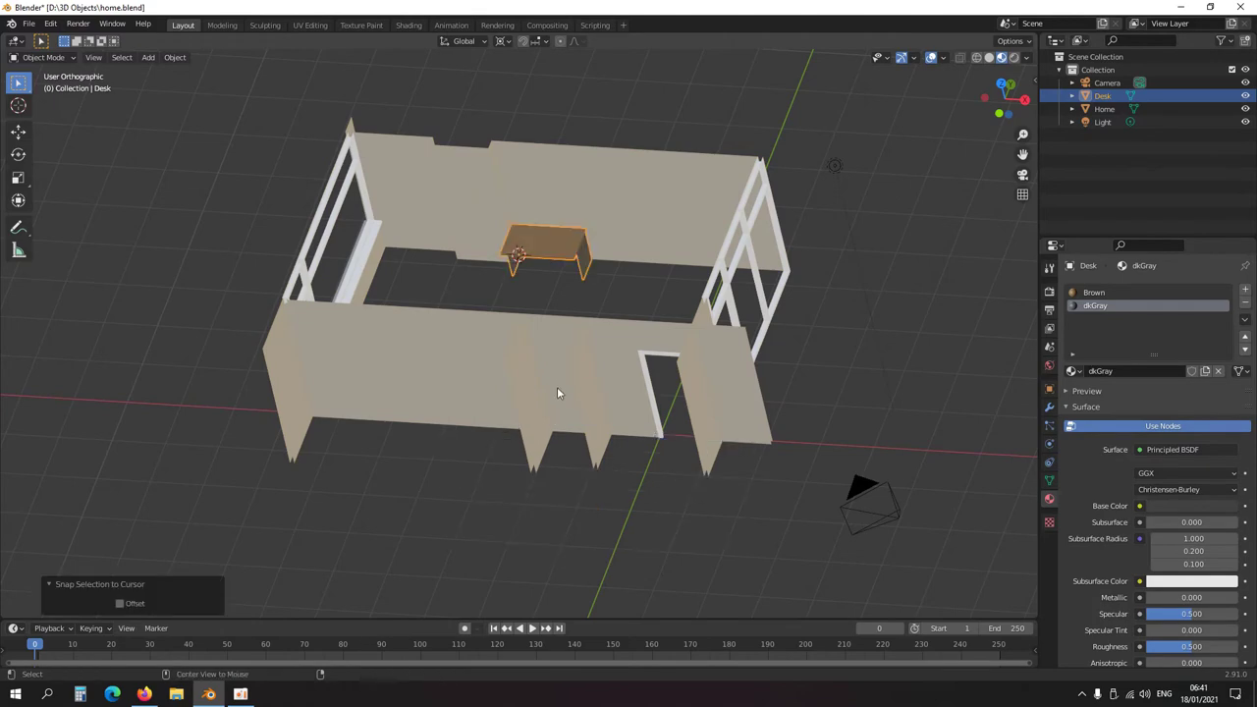
- From the top view, move the desk about 1.1 m along the X axis against the far wall
key(KP_7)
key(KP_Decimal)
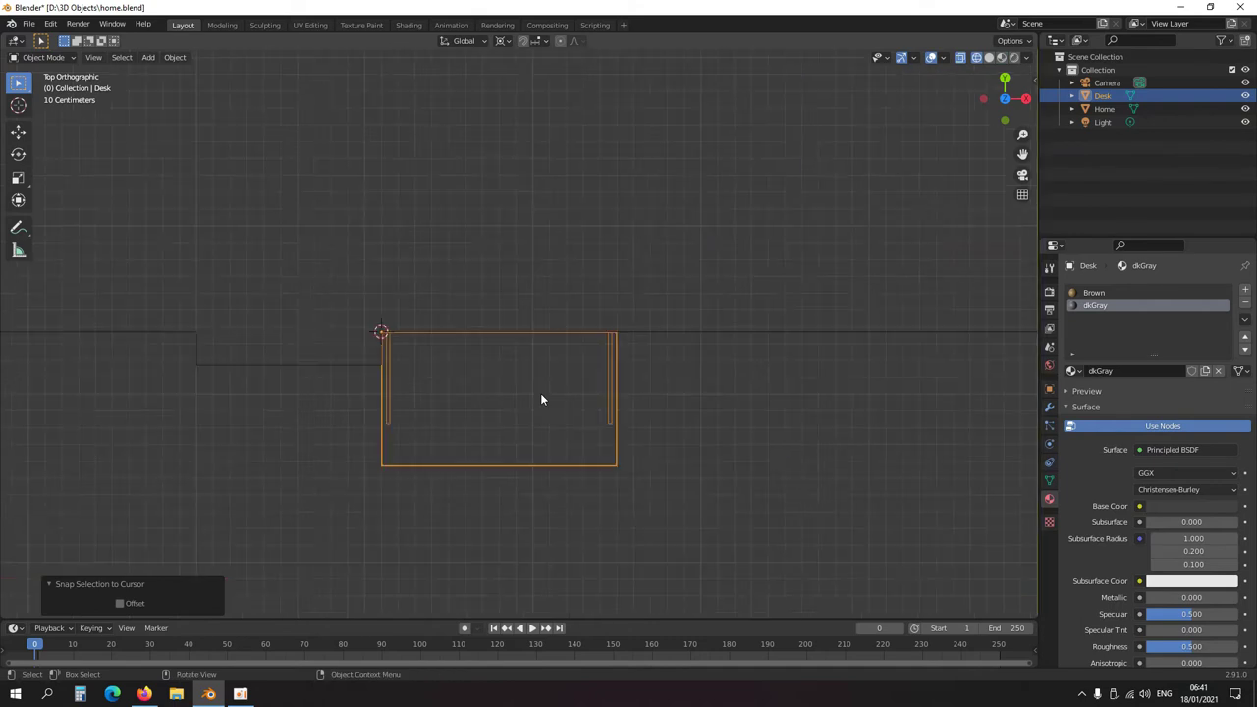
scroll(541, 398, up, 4)
shift+middle_drag(488, 415, 506, 372)
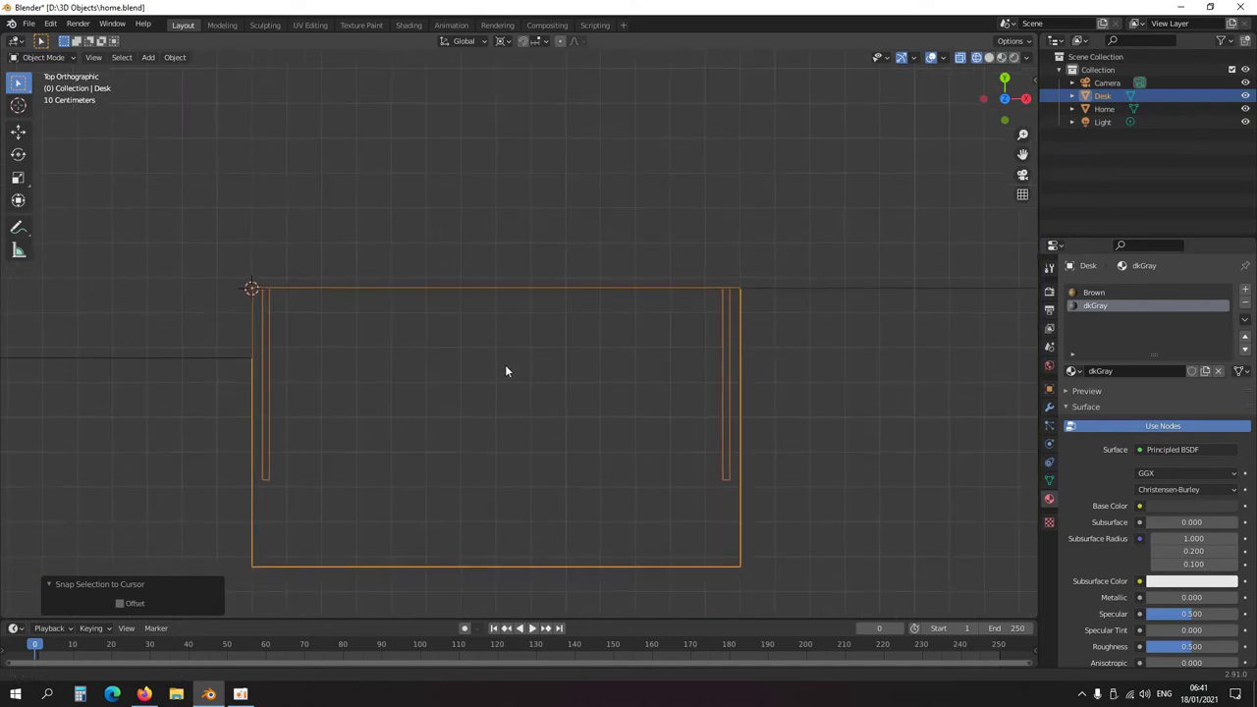
key(g)
key(x)
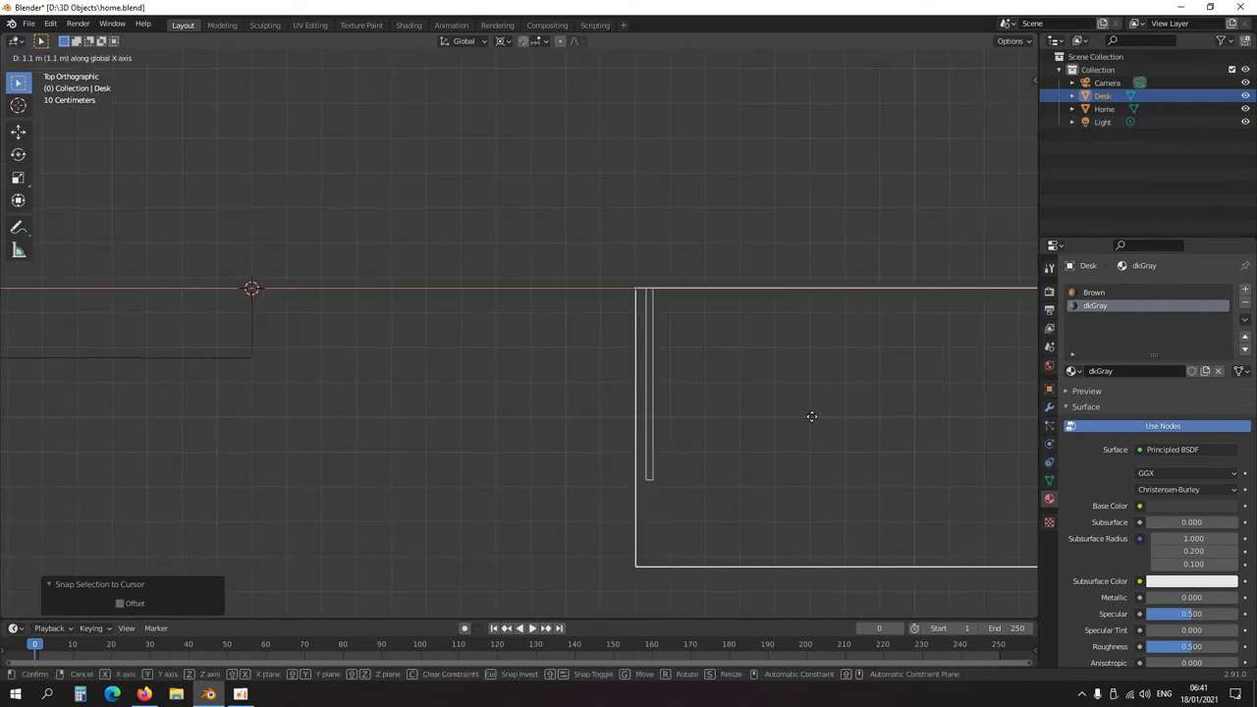
click(808, 415)
scroll(776, 417, down, 6)
middle_drag(644, 470, 564, 475)
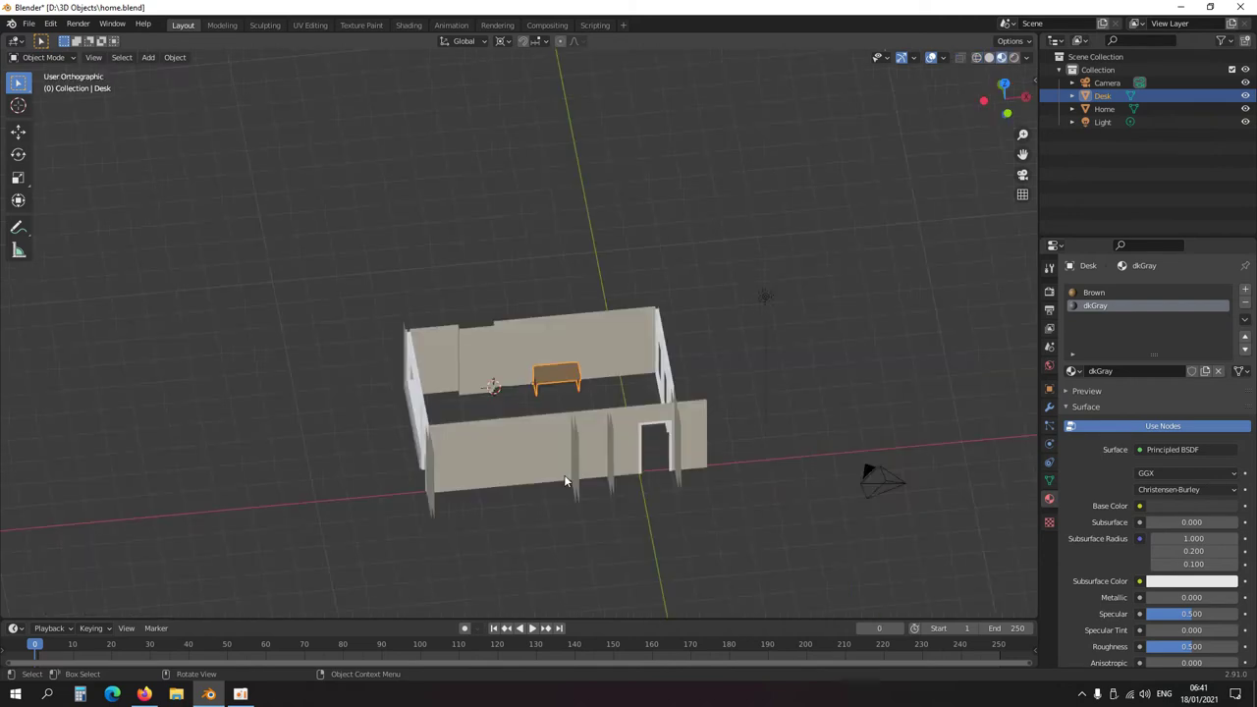
- Hide the Home object to view the desk alone, and unhide it and reselect only the desk
click(534, 449)
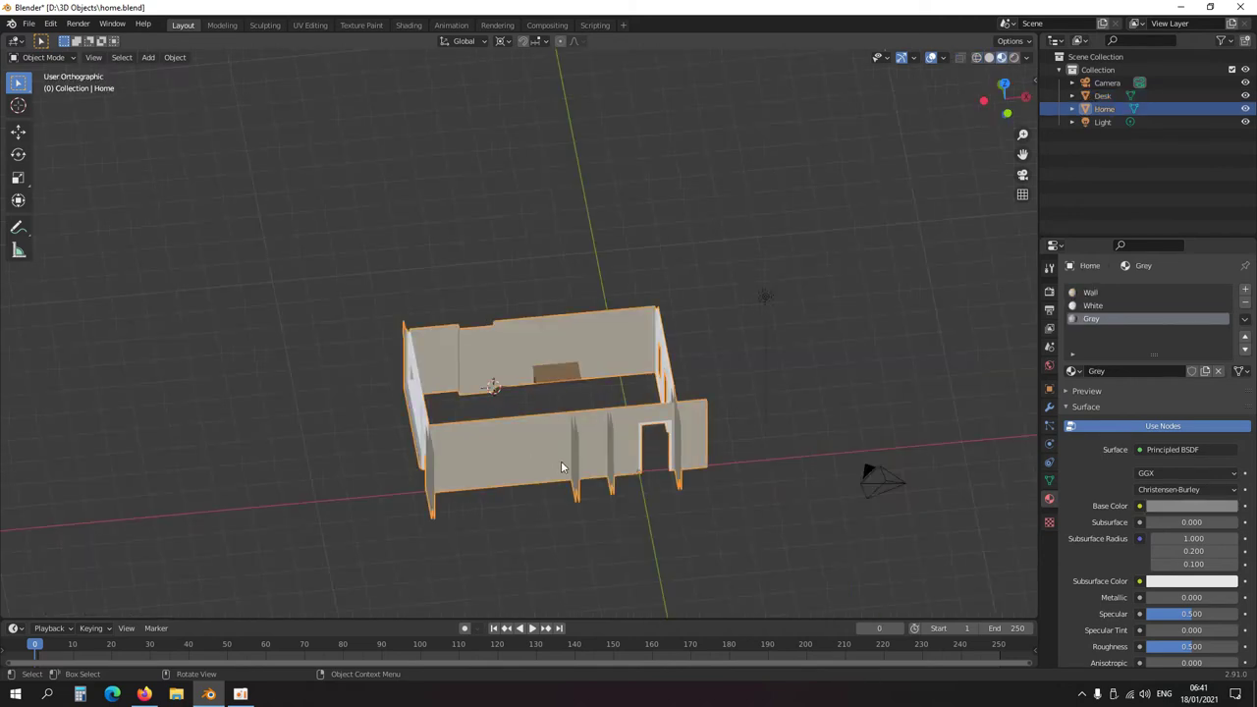
key(h)
click(556, 379)
scroll(572, 422, up, 4)
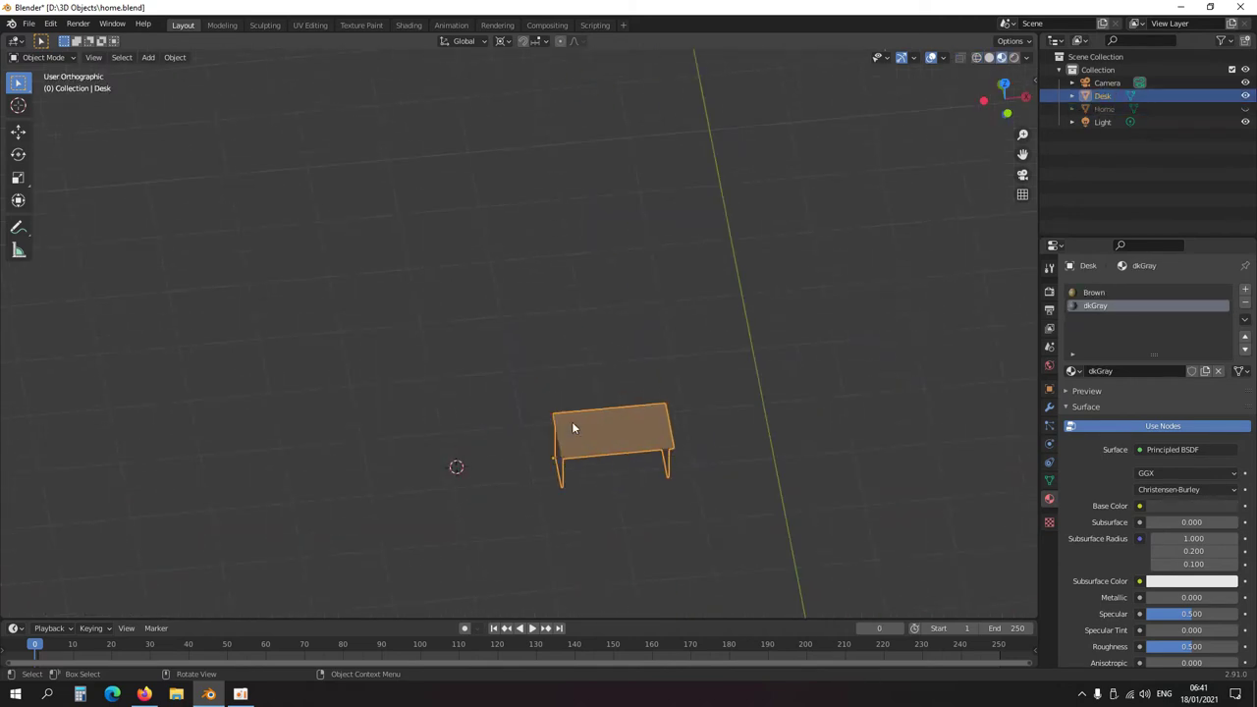
middle_drag(641, 471, 584, 334)
scroll(580, 360, down, 4)
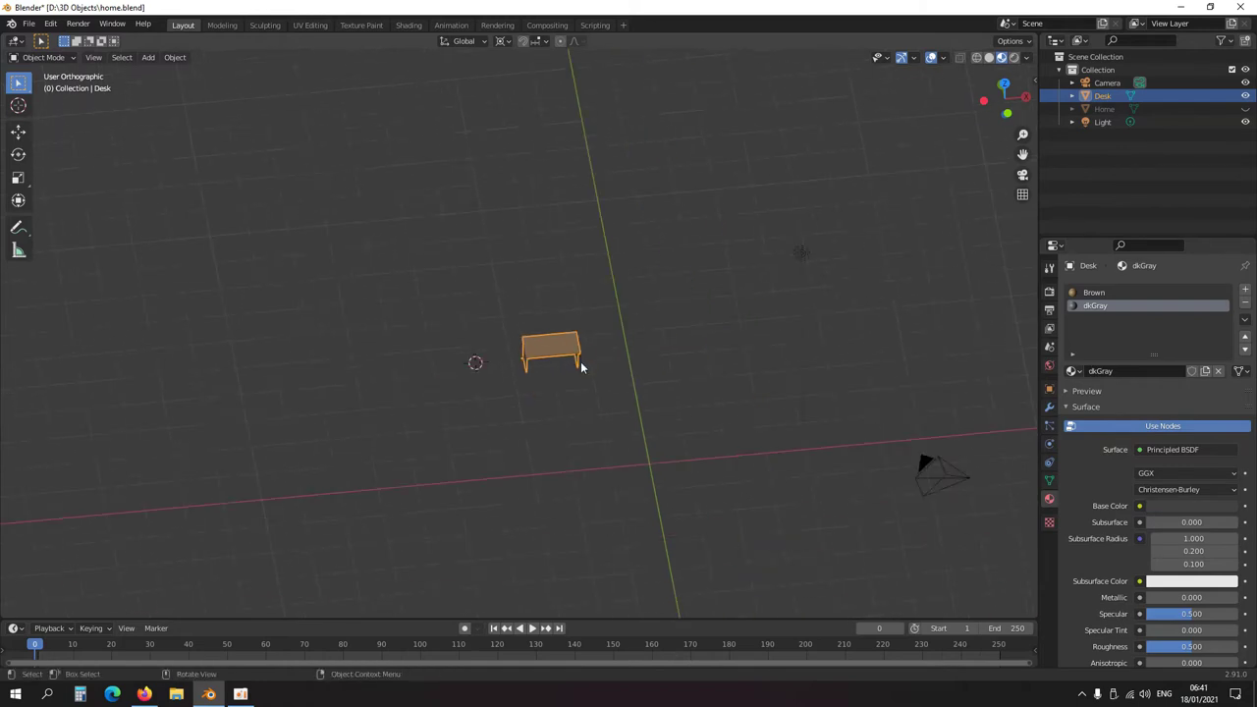
key(alt+h)
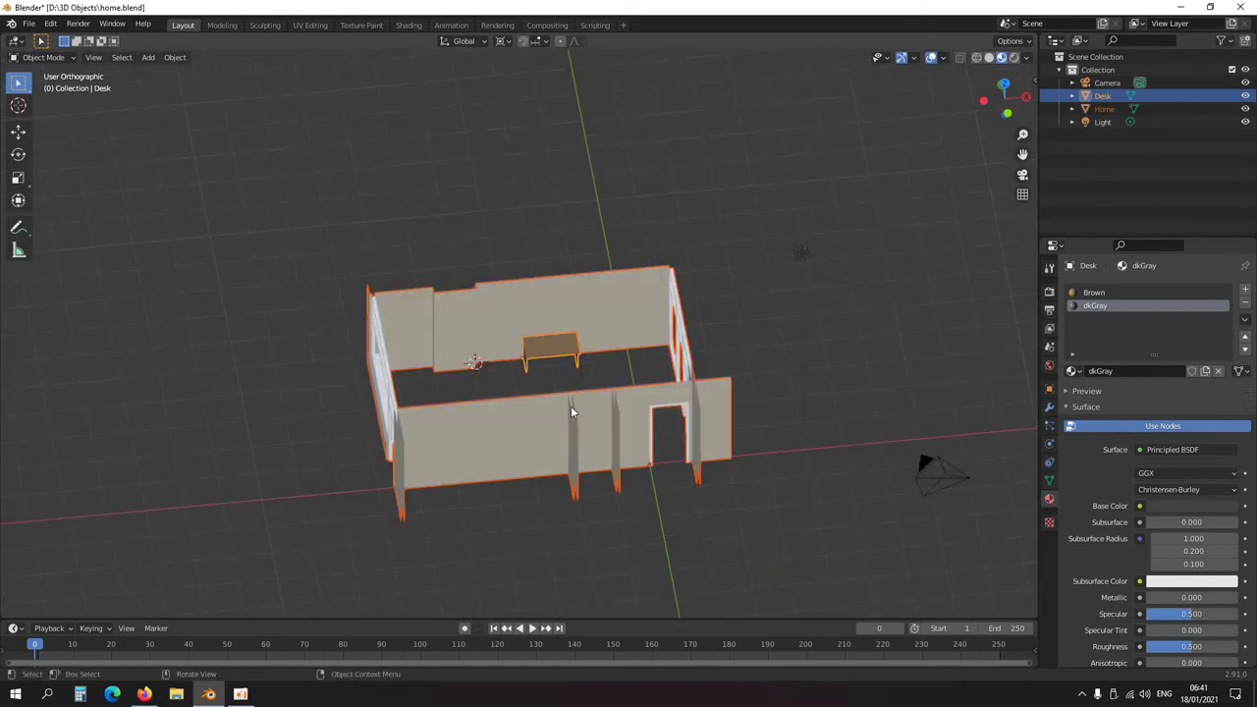
click(552, 359)
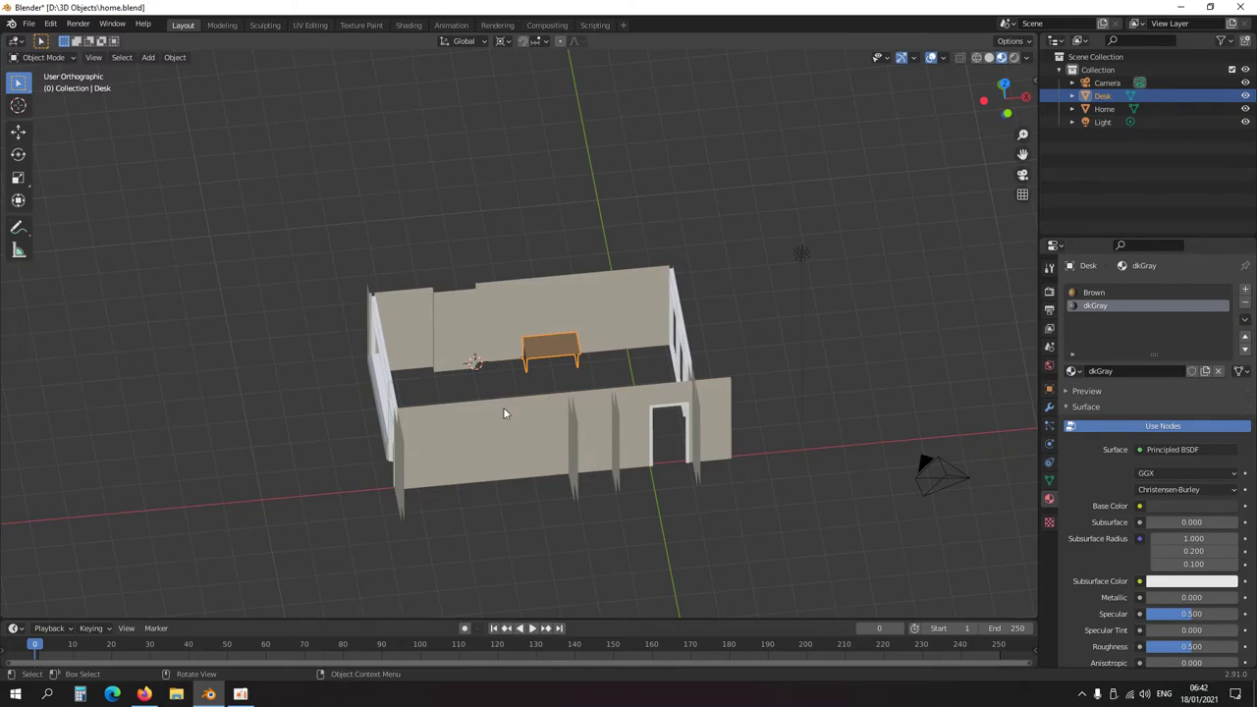
- In Home's Edit Mode, duplicate the doorway's bottom corner vertex at the world origin and place the copy -0.5 m along the X axis
middle_drag(546, 480, 621, 404)
click(617, 400)
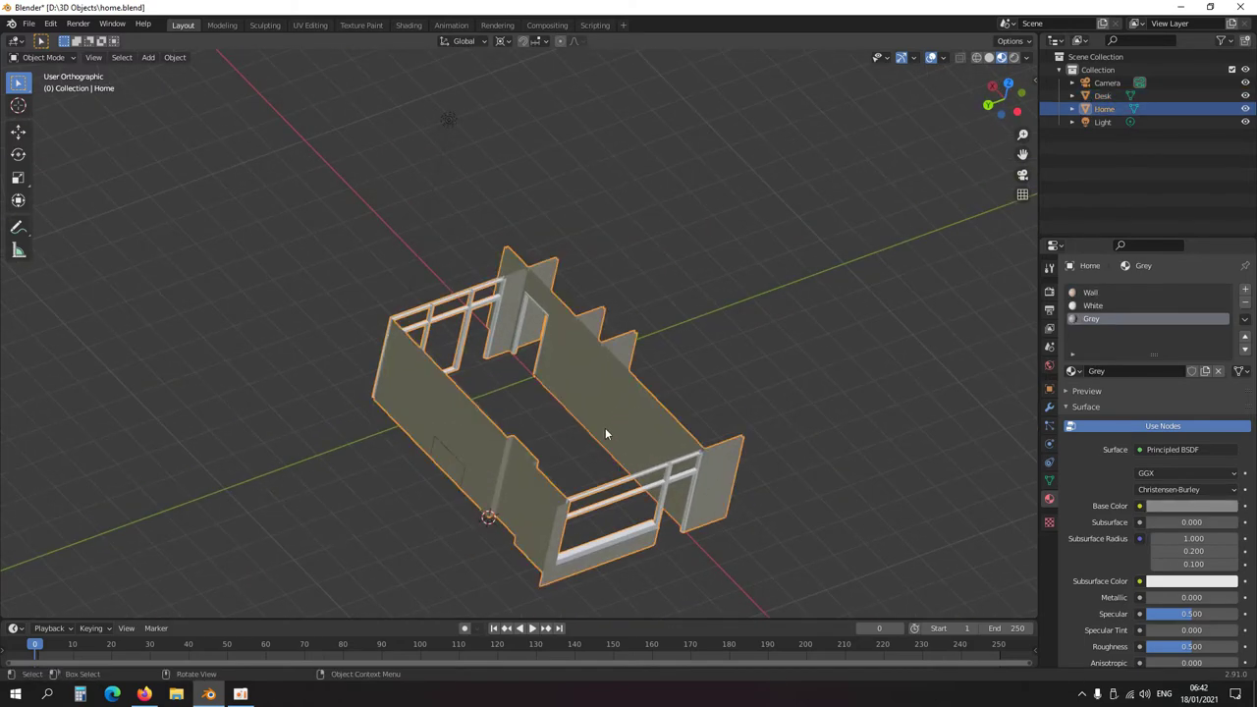
key(Tab)
scroll(588, 480, up, 5)
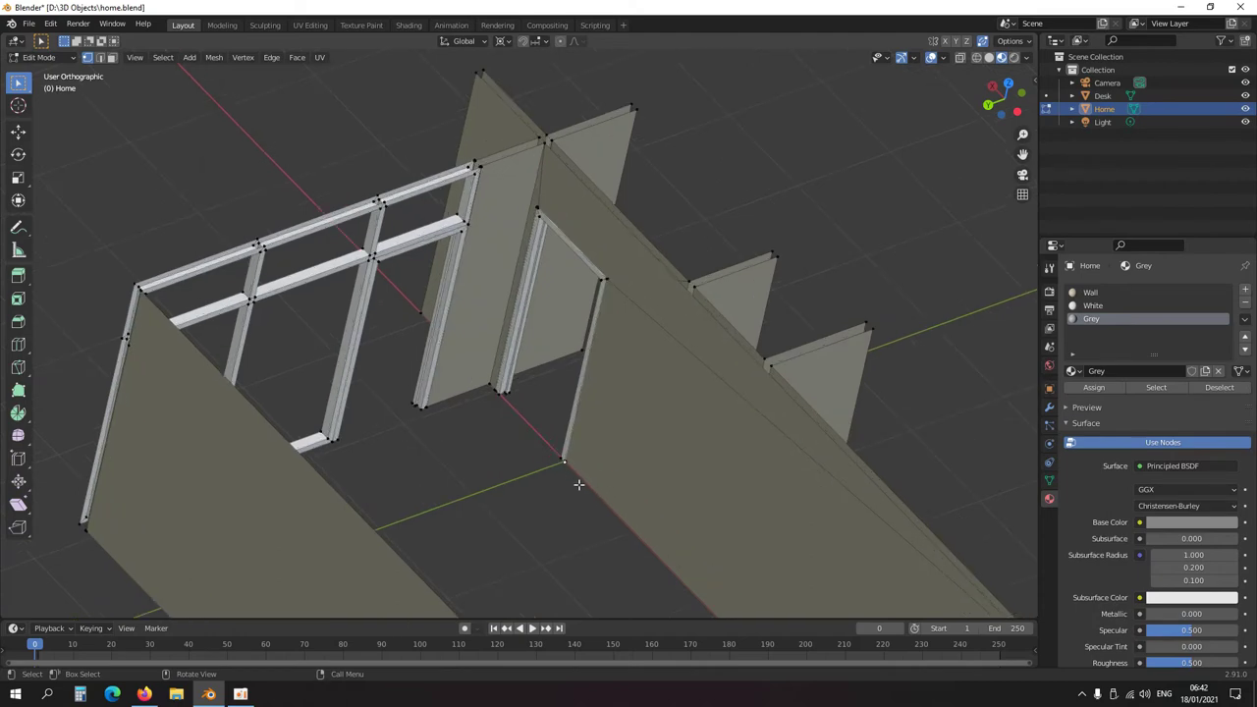
scroll(586, 498, up, 6)
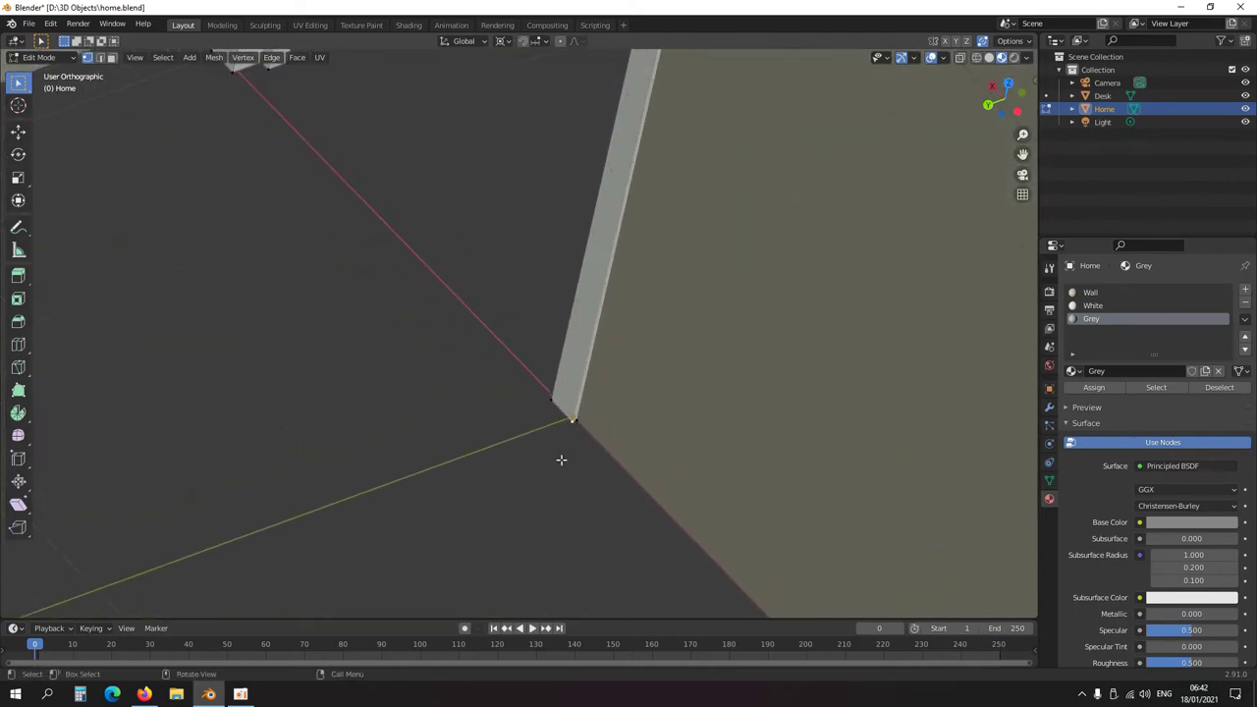
key(alt+z)
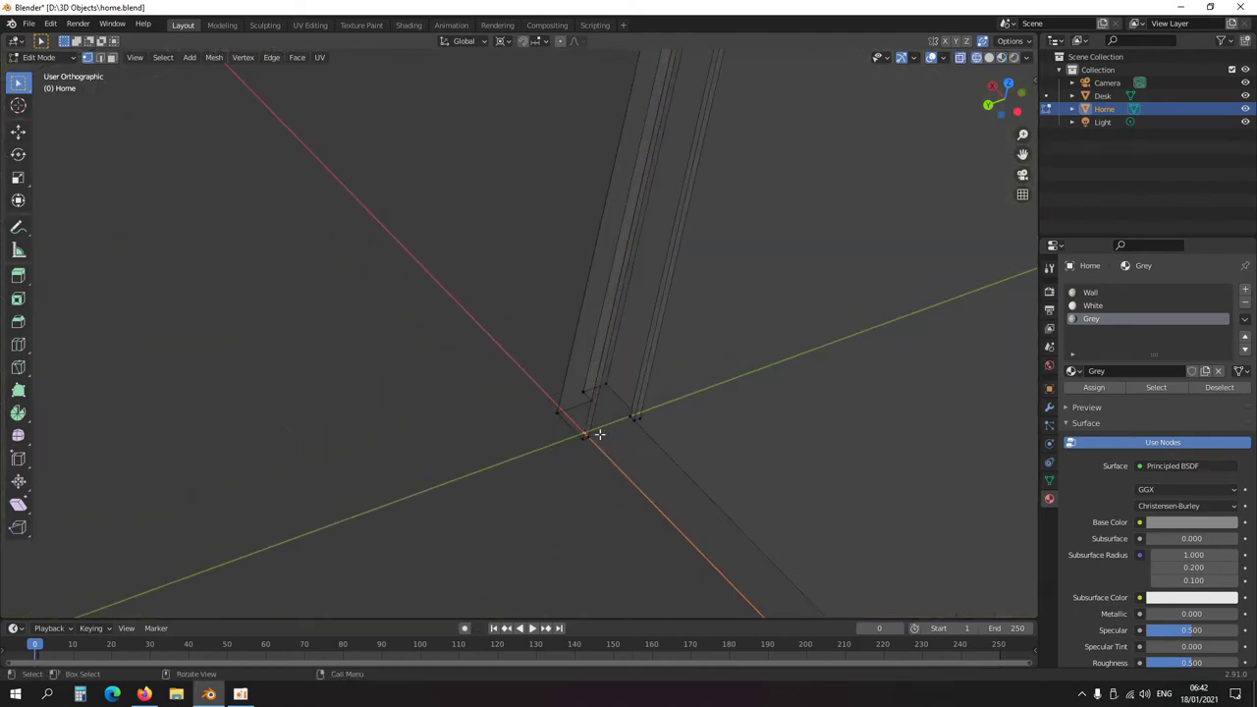
scroll(601, 482, up, 2)
key(KP_7)
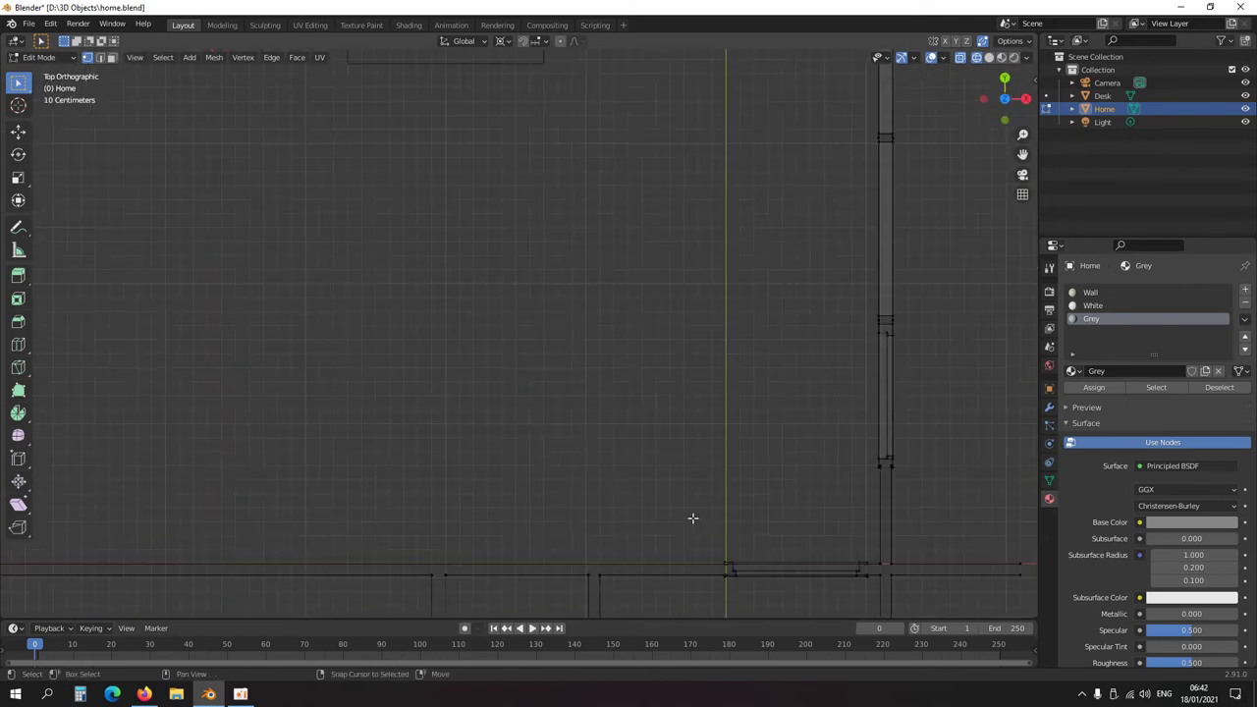
shift+middle_drag(694, 519, 509, 323)
scroll(509, 323, up, 3)
key(g)
key(x)
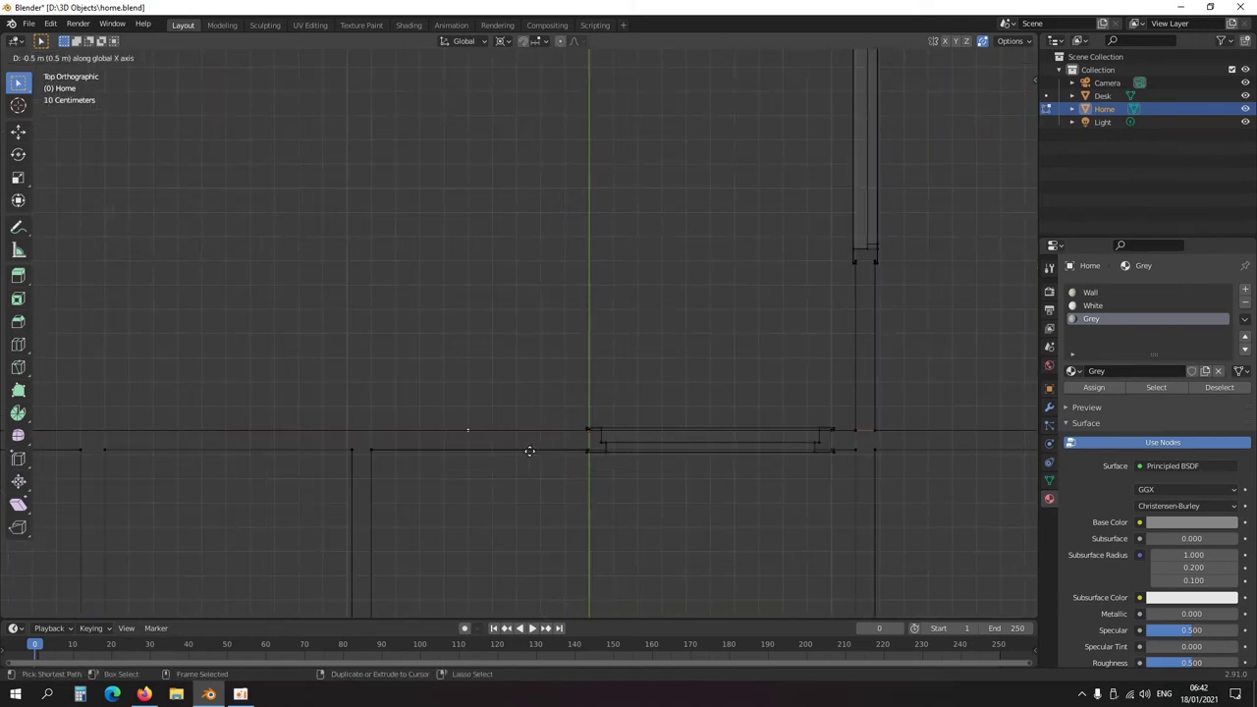
click(534, 448)
scroll(530, 452, down, 3)
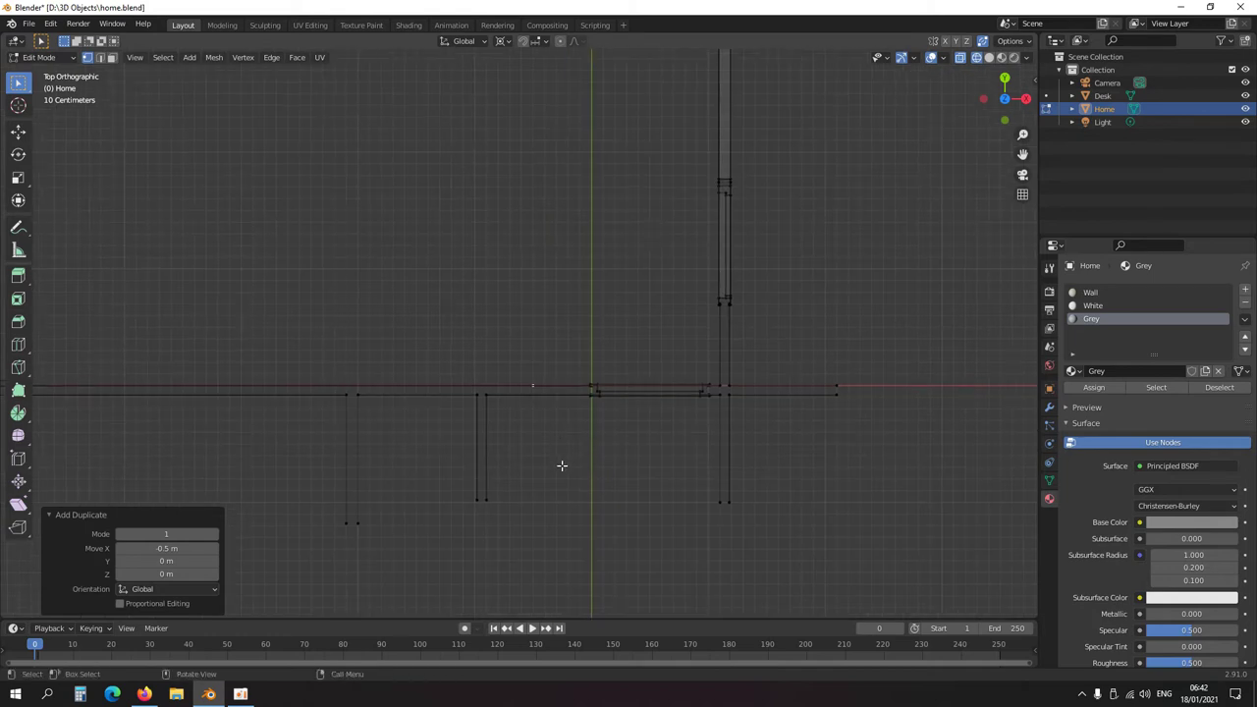
- Extrude the duplicated vertex about 0.8 m along the Y axis into the room
key(e)
key(y)
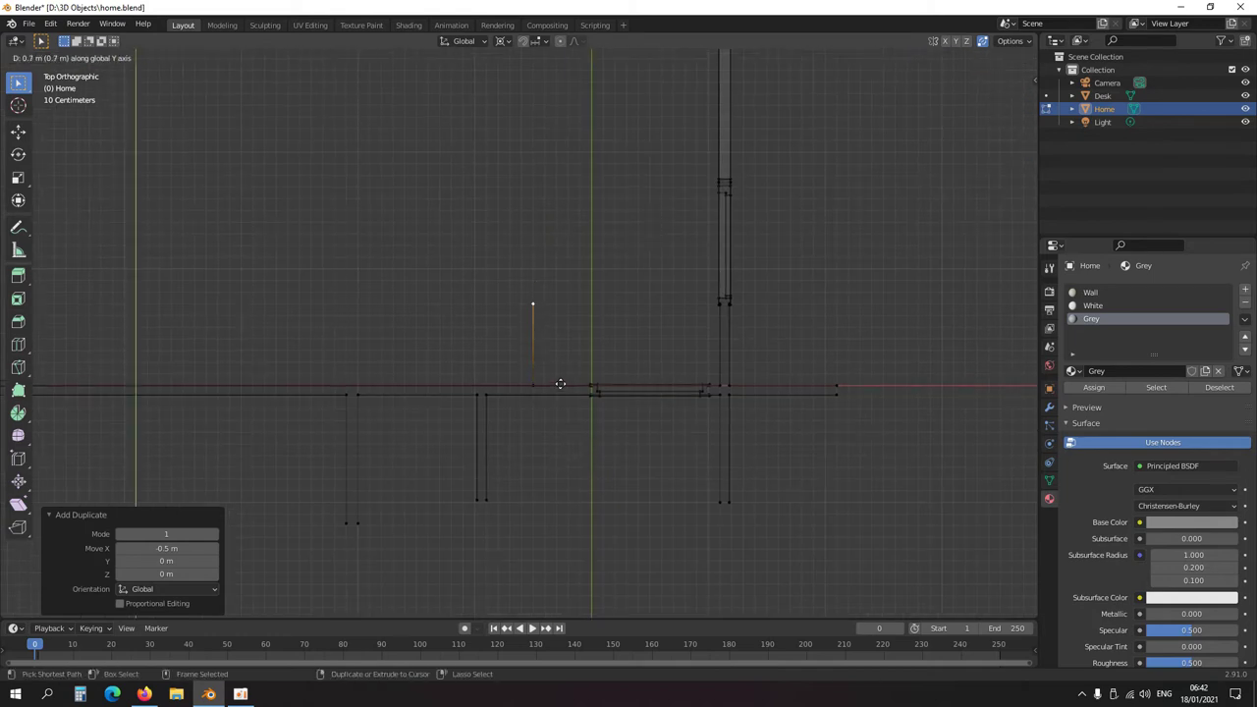
click(575, 368)
- Extrude the new edge about 0.2 m in negative X for an armrest strip, and about 0.8 m further for the first seat section
key(ctrl+KP_Add)
key(e)
key(x)
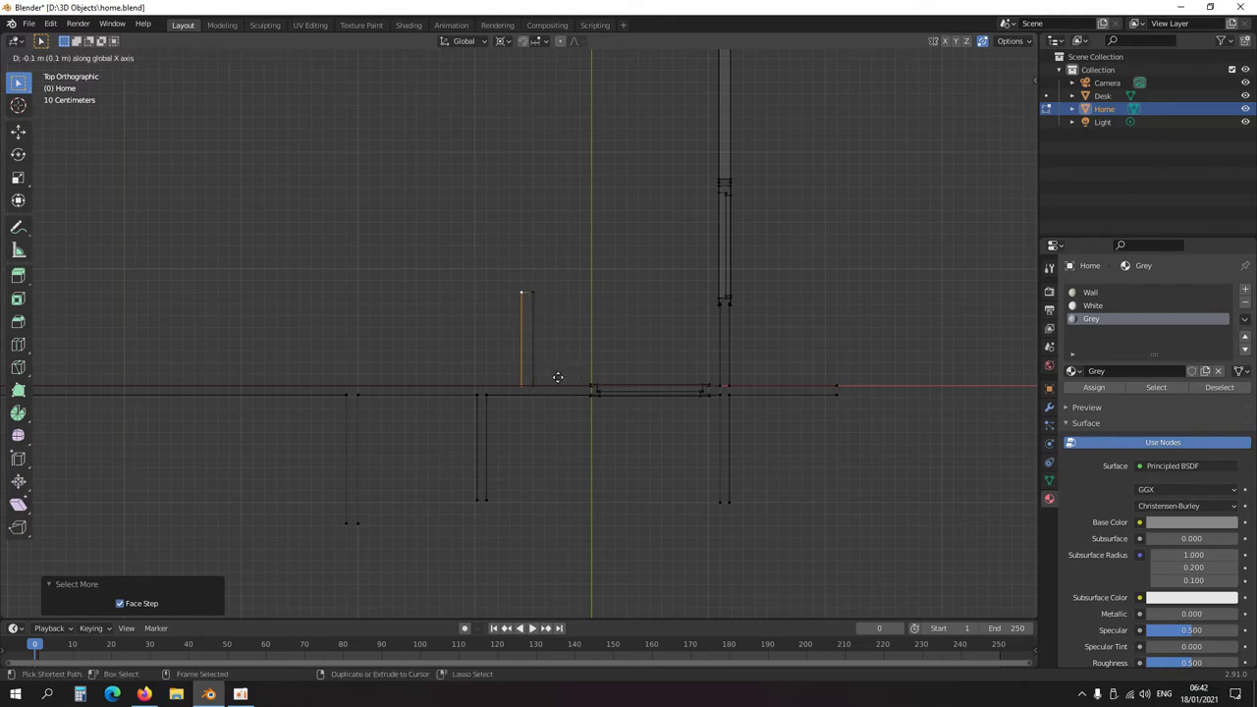
click(511, 321)
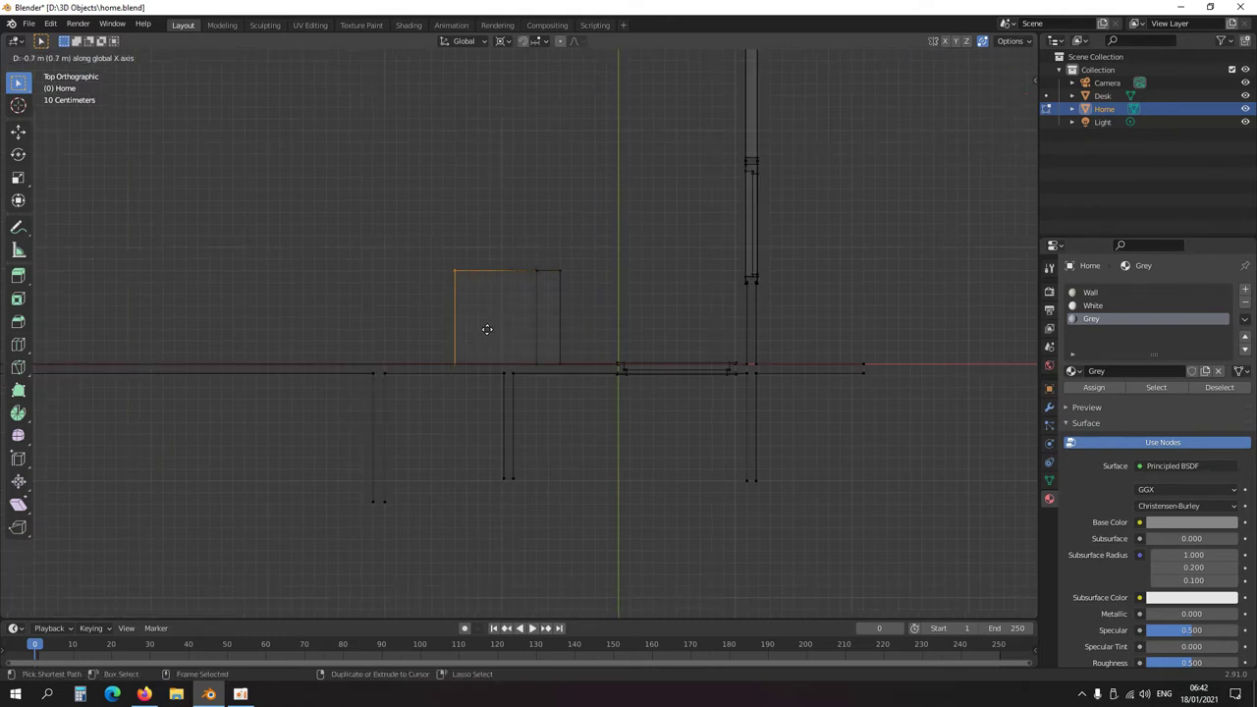
click(477, 331)
- Extrude the first seat section's front edge 0.7 m along the Y axis to form the chaise section
click(514, 269)
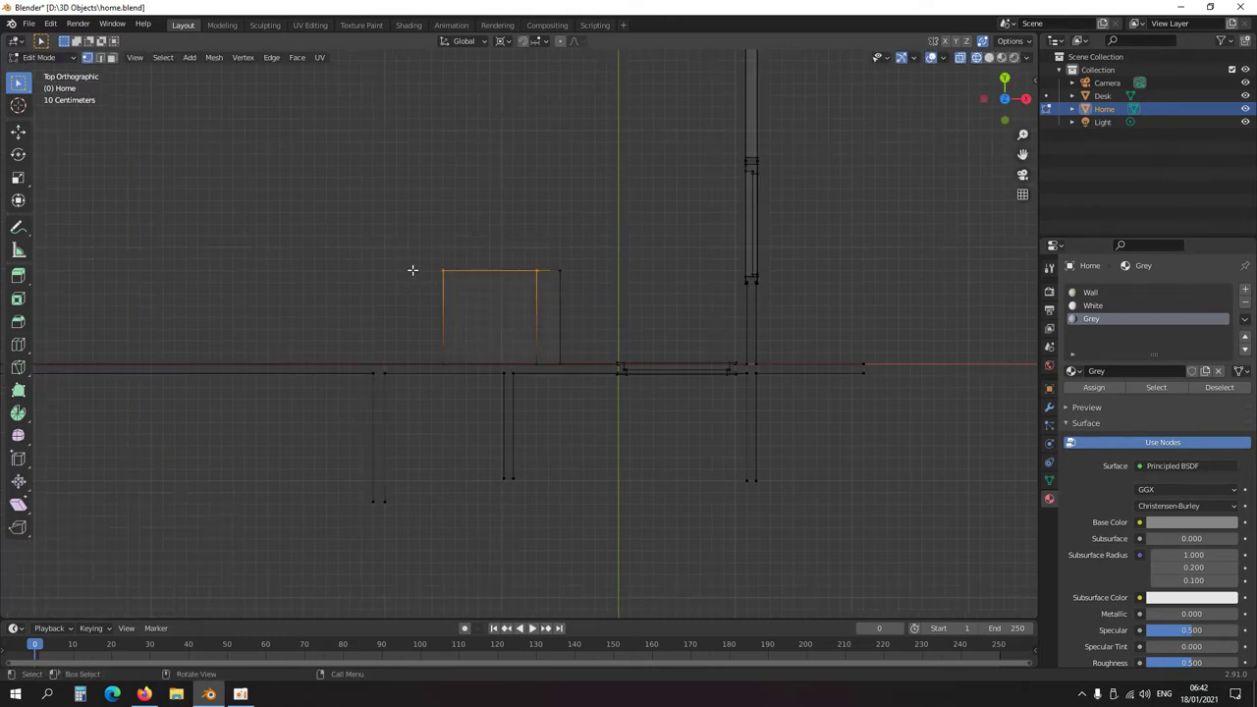
key(e)
key(y)
click(499, 268)
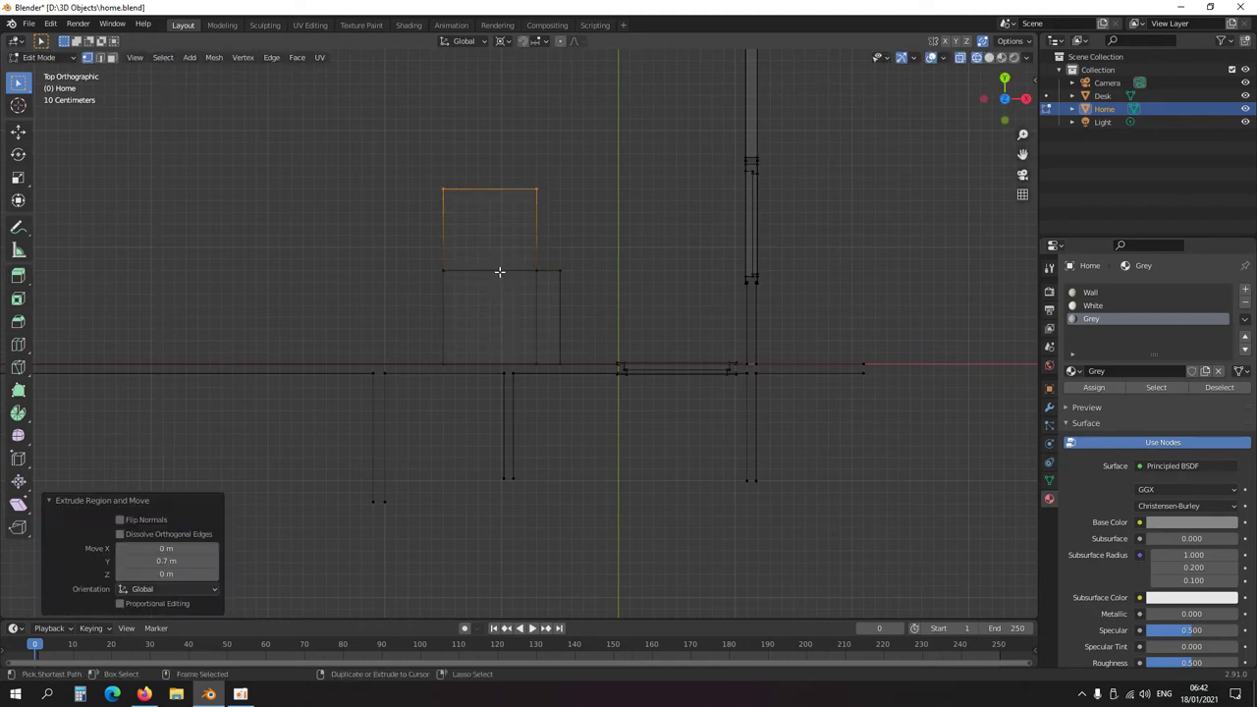
- Extrude the seat's outer side edge, opposite the armrest strip, about 0.9 m in negative X to add a second seat section
drag(464, 260, 424, 378)
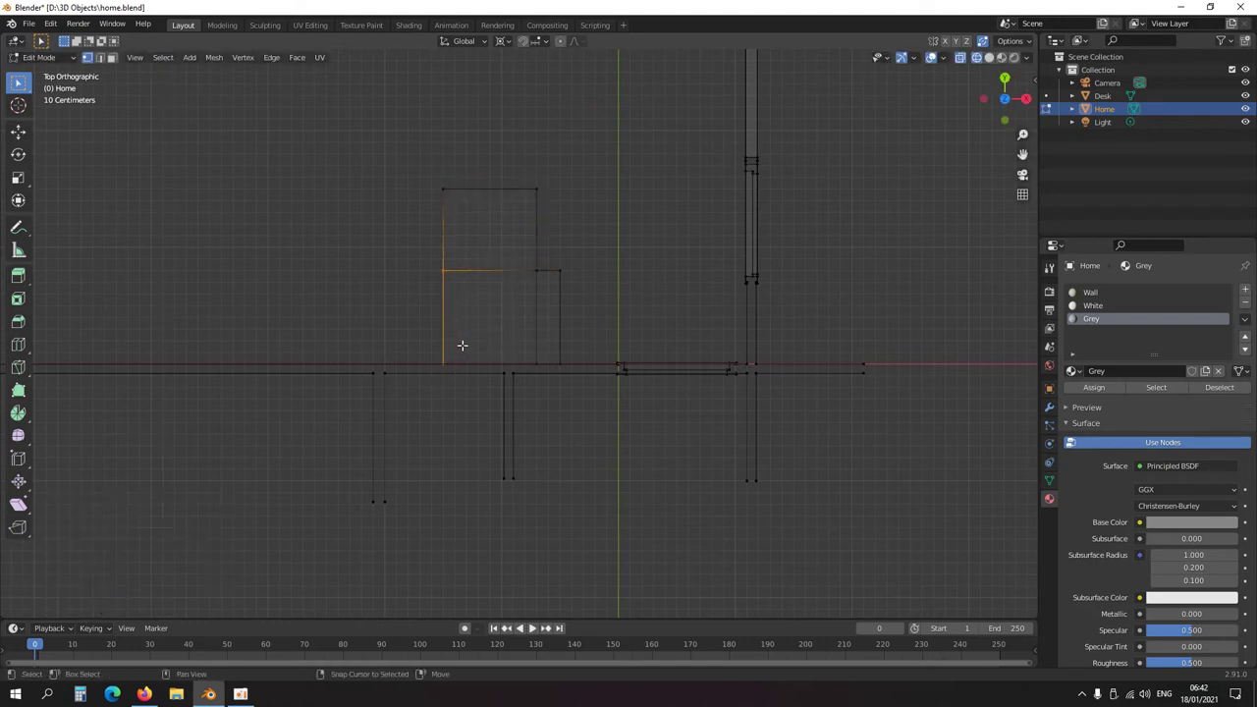
key(e)
key(x)
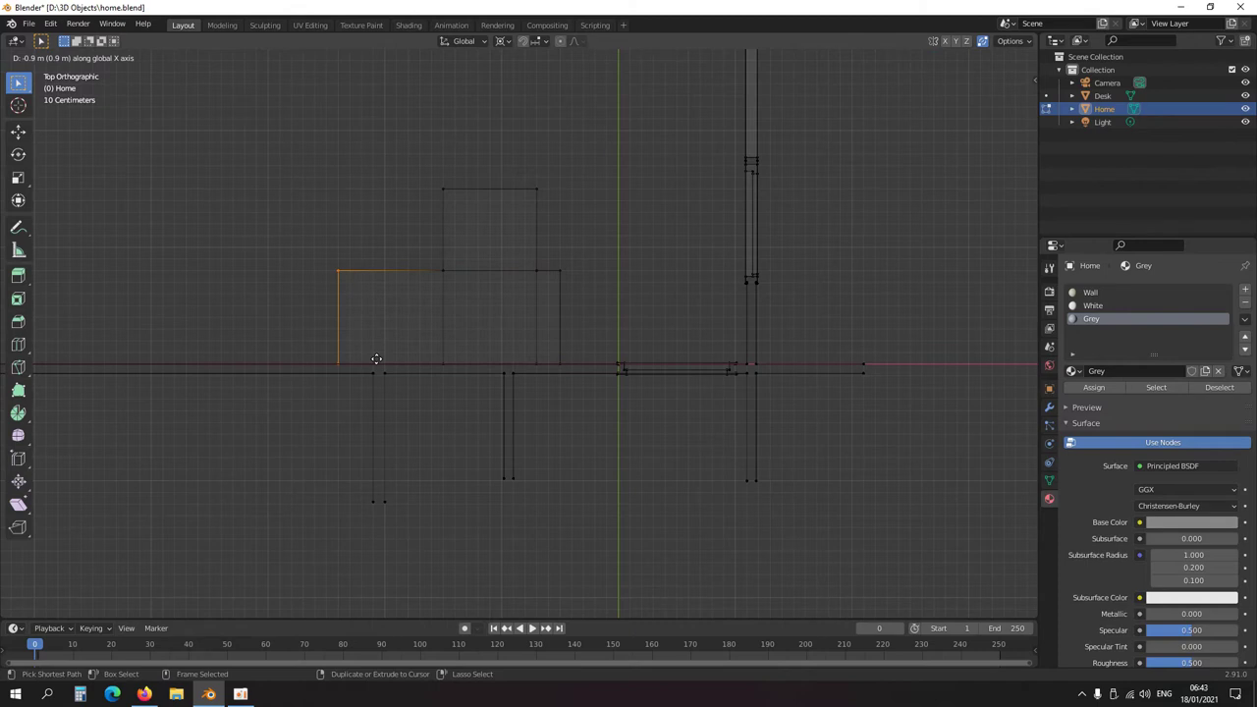
click(376, 358)
- Duplicate the armrest strip and mirror it to the seat's other end by scaling it -1 along X about the 3D cursor
mouse_move(531, 261)
mouse_down()
mouse_move(548, 387)
mouse_move(547, 289)
mouse_move(530, 257)
mouse_up()
key(shift+d)
key(s)
key(x)
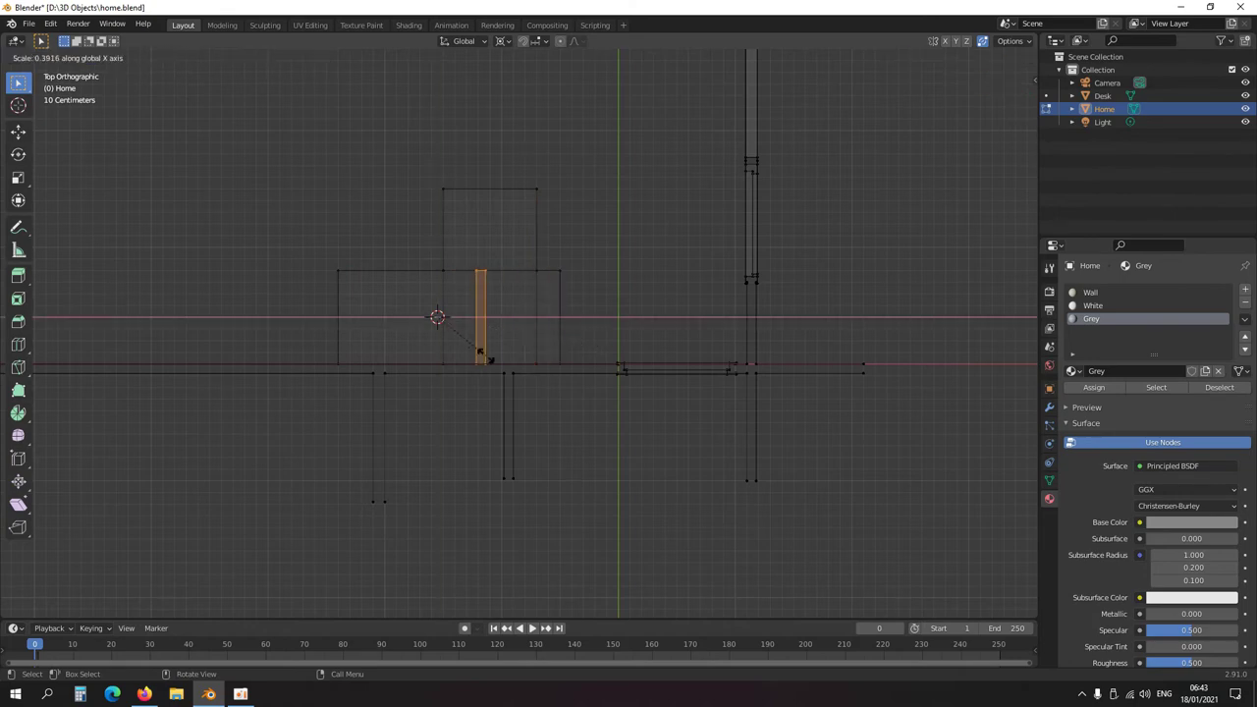
key(minus)
key(1)
key(Return)
- Move the footprint's rear vertices 0.2 m along Y, and extrude the seat sections' rear edges about 0.2 m back to the wall
drag(584, 362, 283, 368)
key(g)
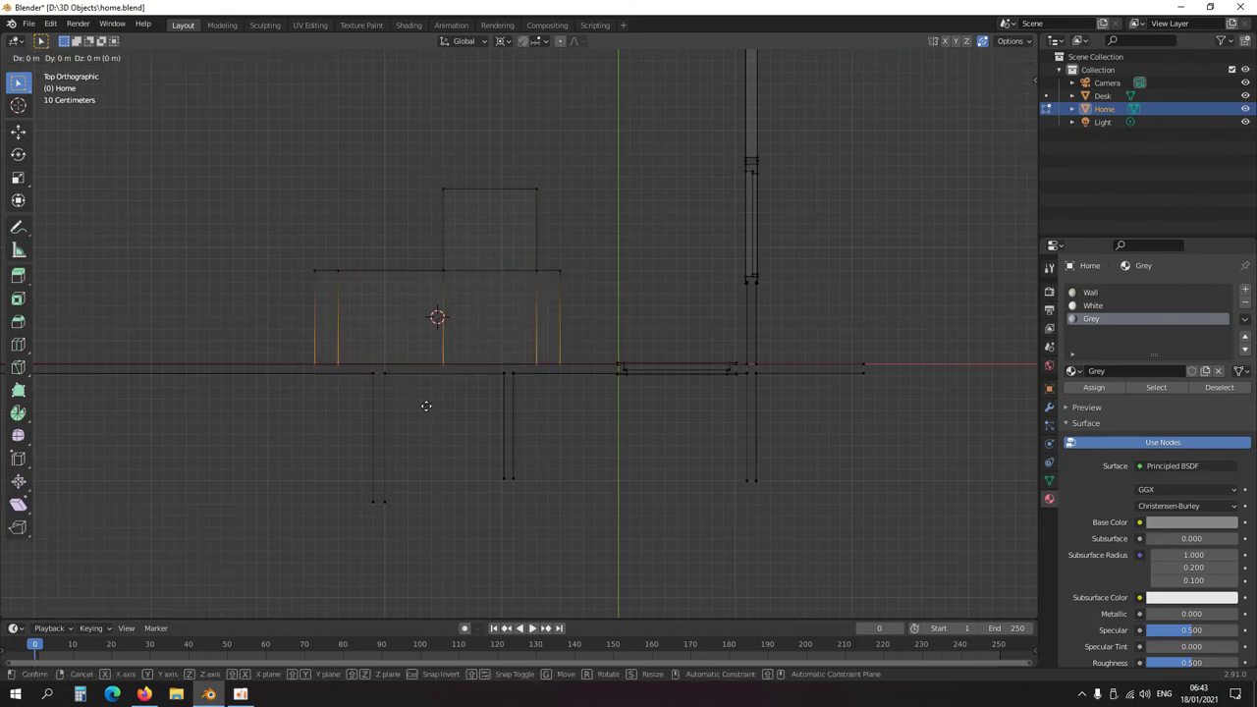
key(y)
click(426, 385)
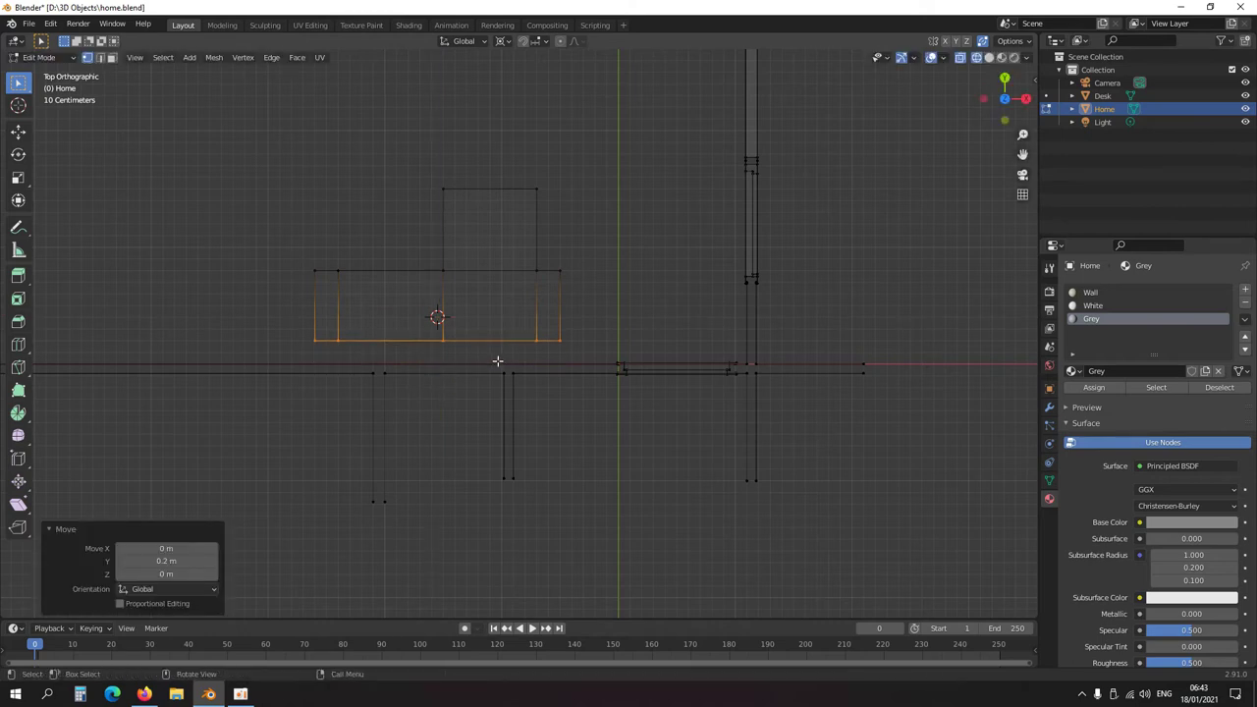
drag(334, 334, 543, 354)
- Select the whole sofa footprint and raise it 0.03 m along the Z axis in front view
key(ctrl+KP_Add)
scroll(555, 339, down, 4)
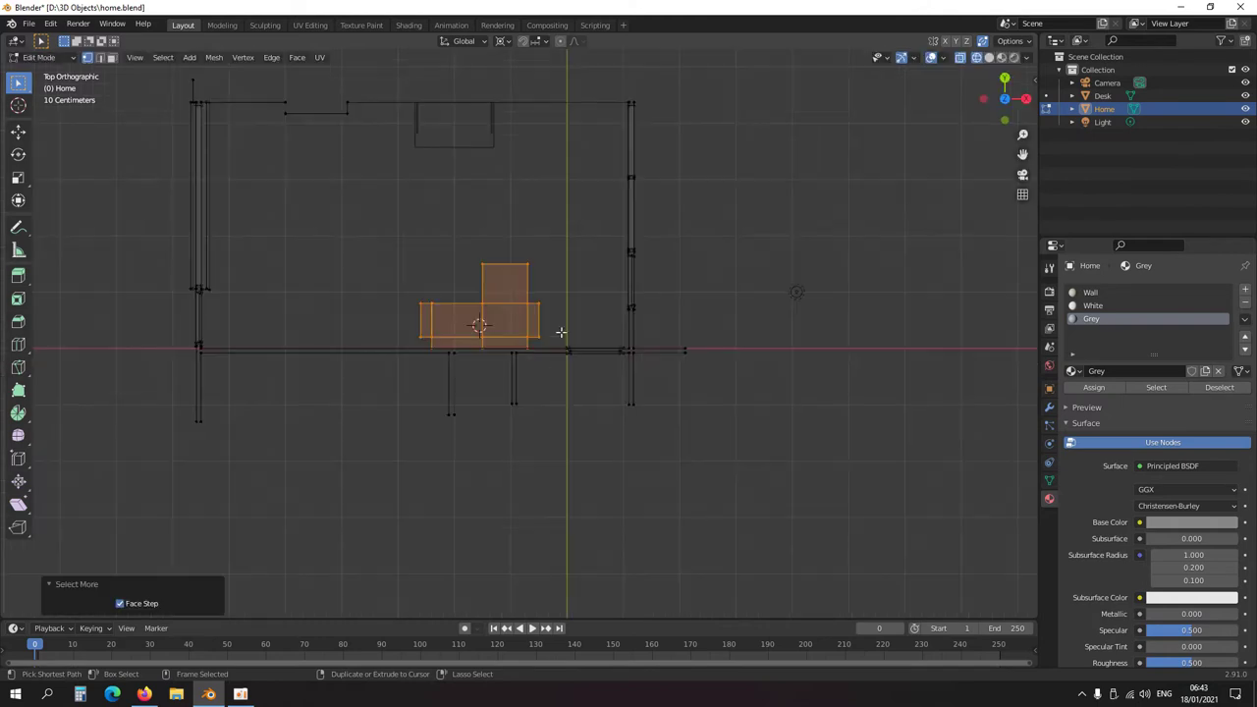
key(KP_1)
scroll(530, 393, up, 5)
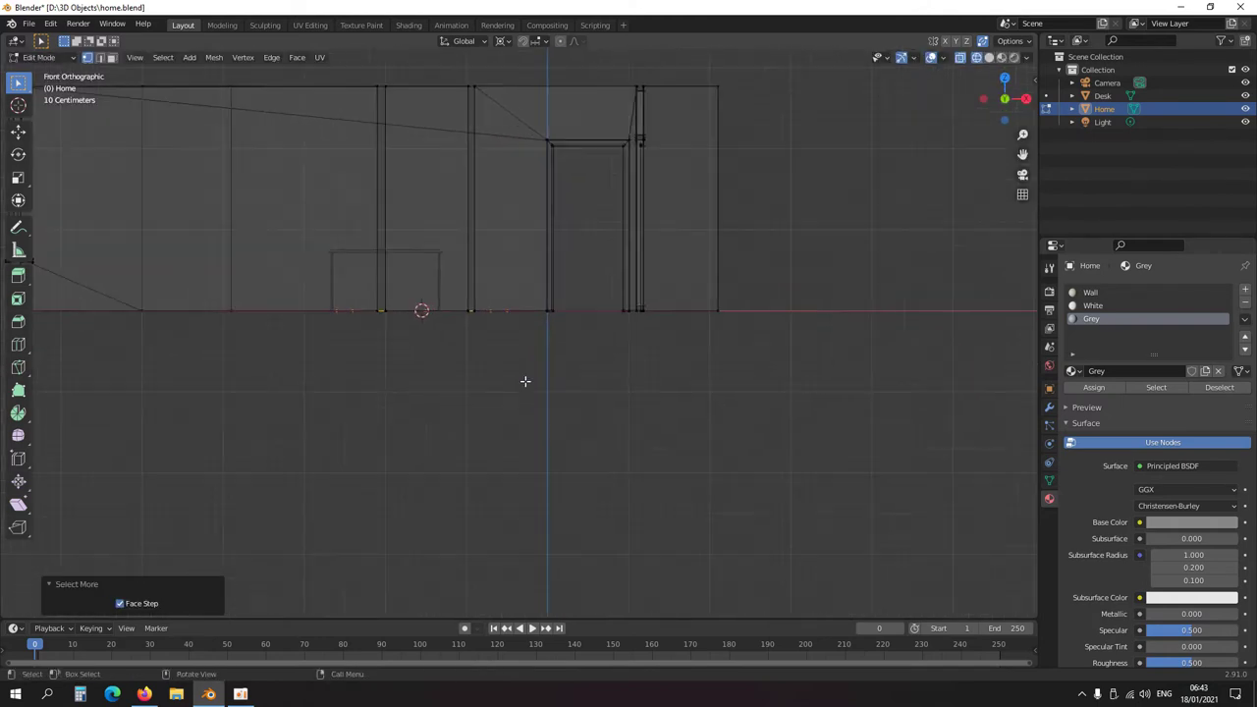
scroll(503, 342, up, 4)
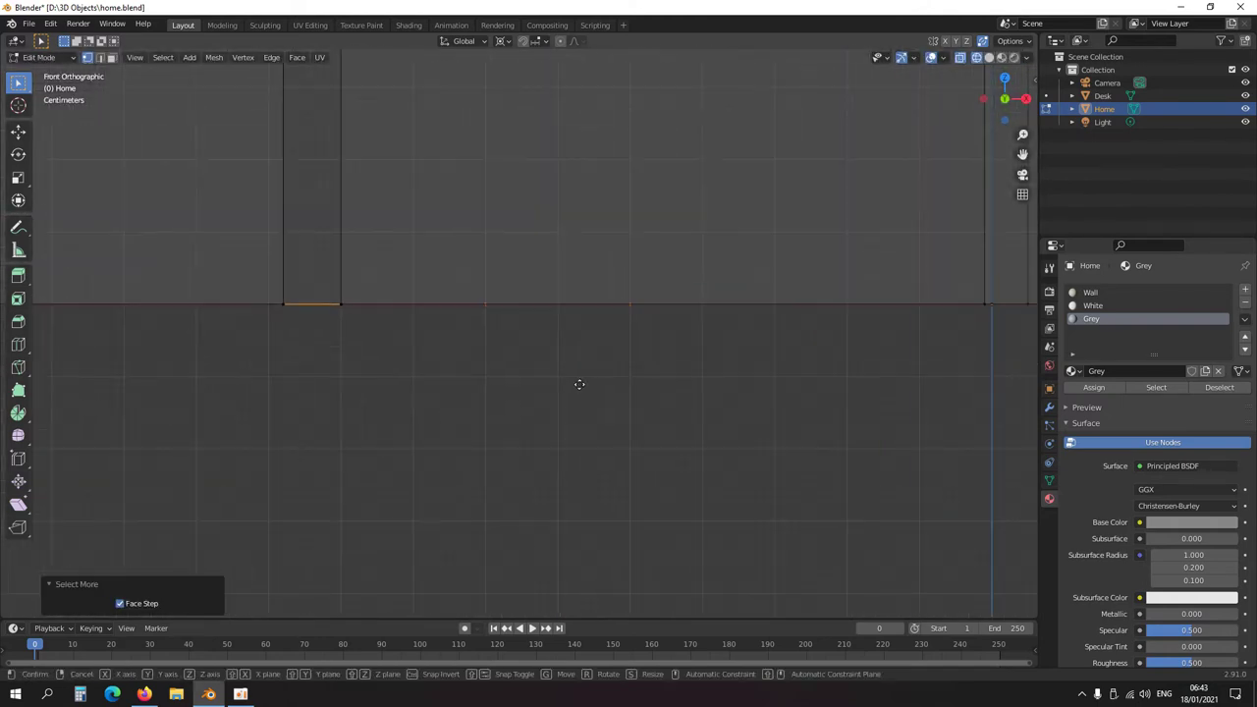
key(g)
key(z)
click(575, 360)
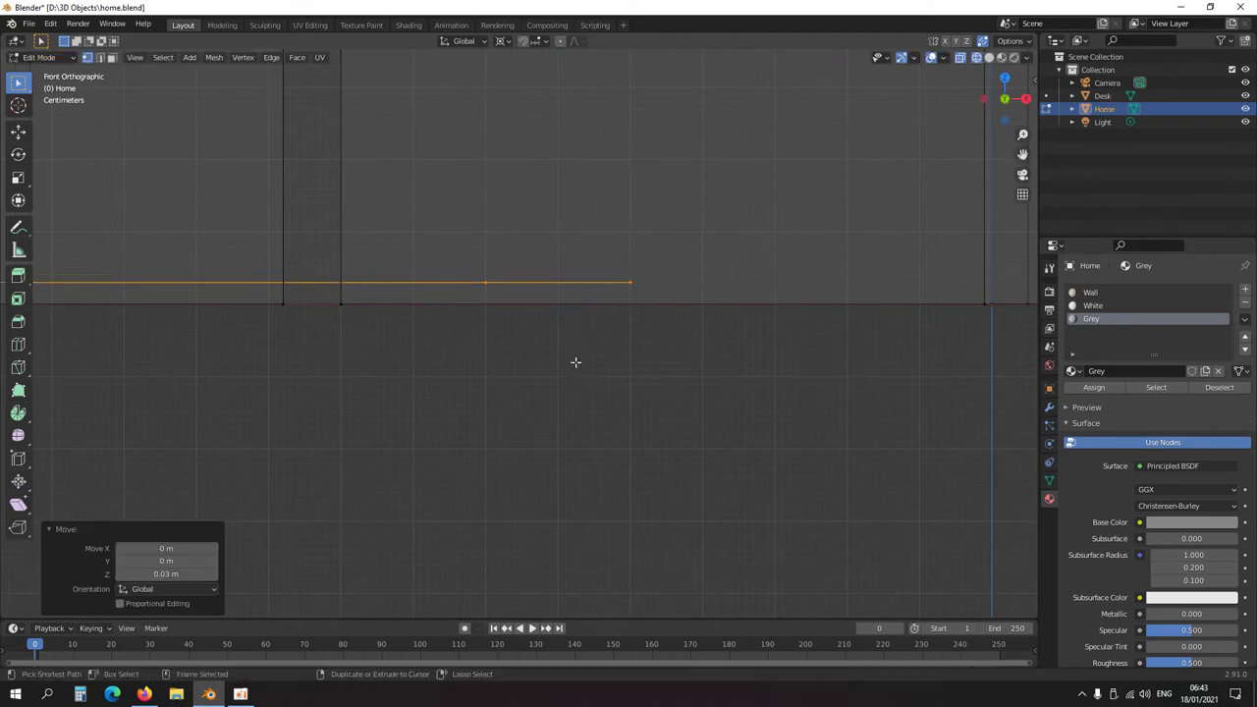
- Extrude the sofa footprint 0.3 m upward to form the base
scroll(543, 382, down, 2)
key(e)
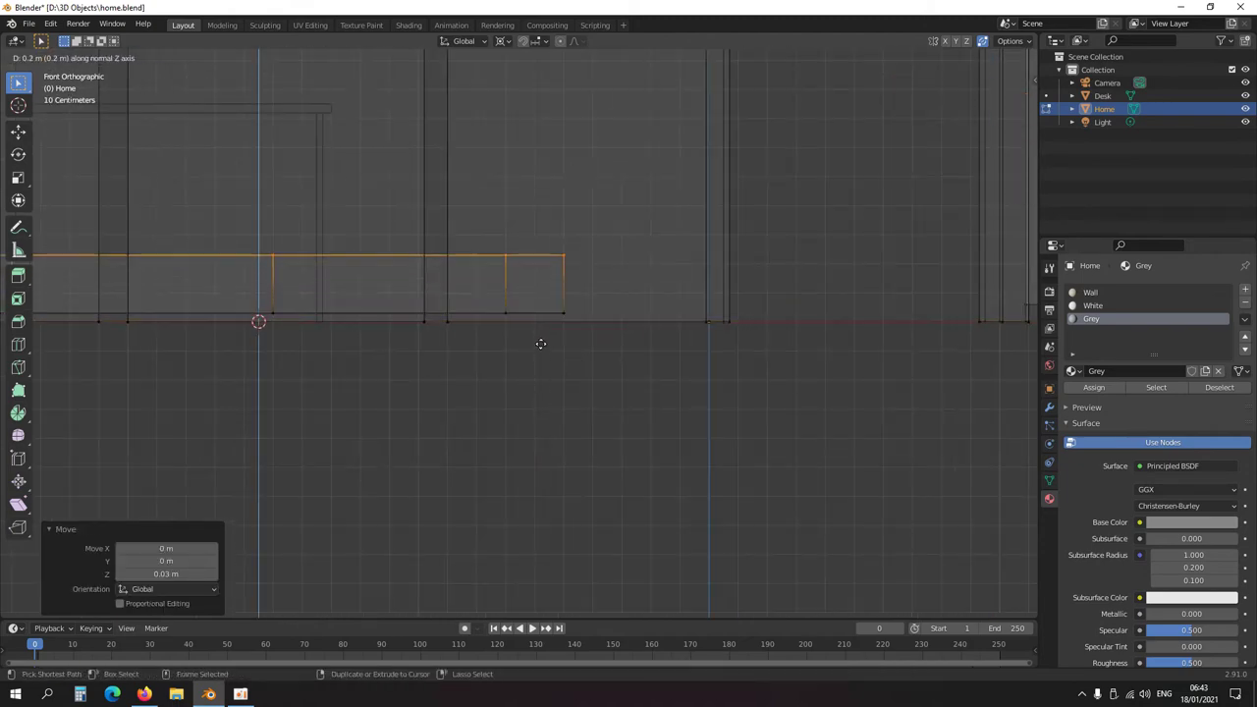
click(539, 330)
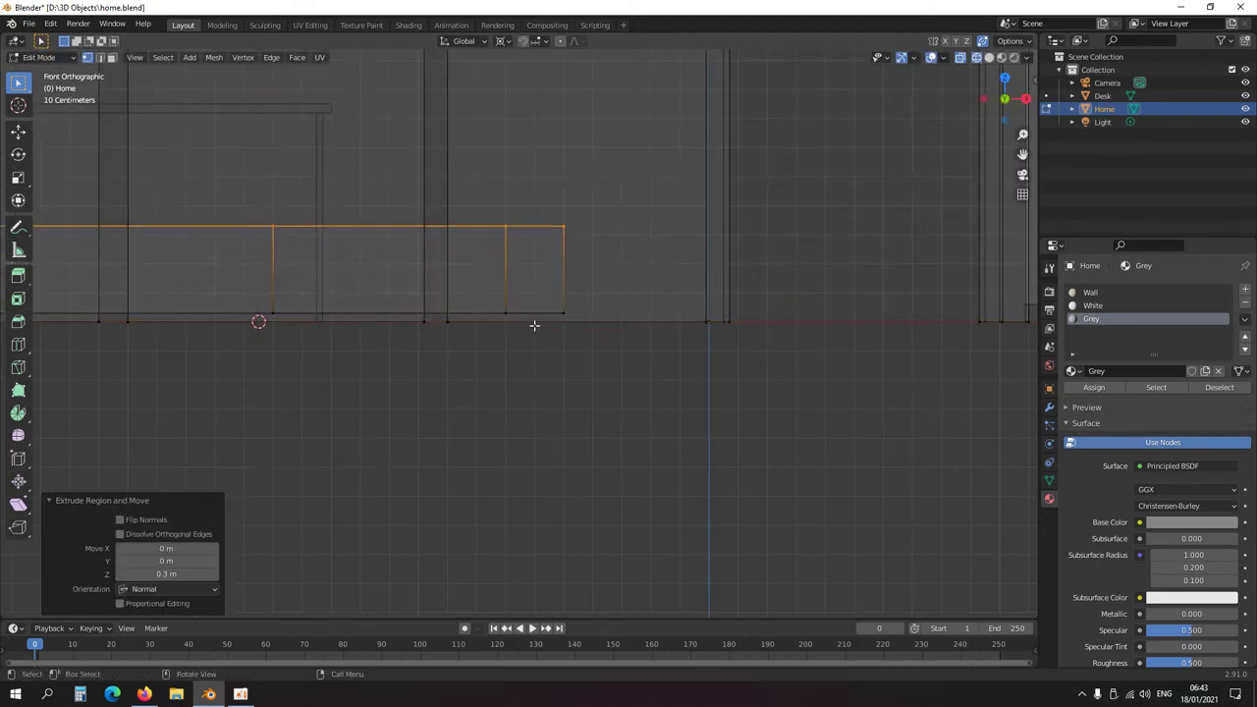
- In face select mode, keep only the armrest and backrest top faces selected and extrude them up 0.3 m
middle_drag(533, 325, 357, 416)
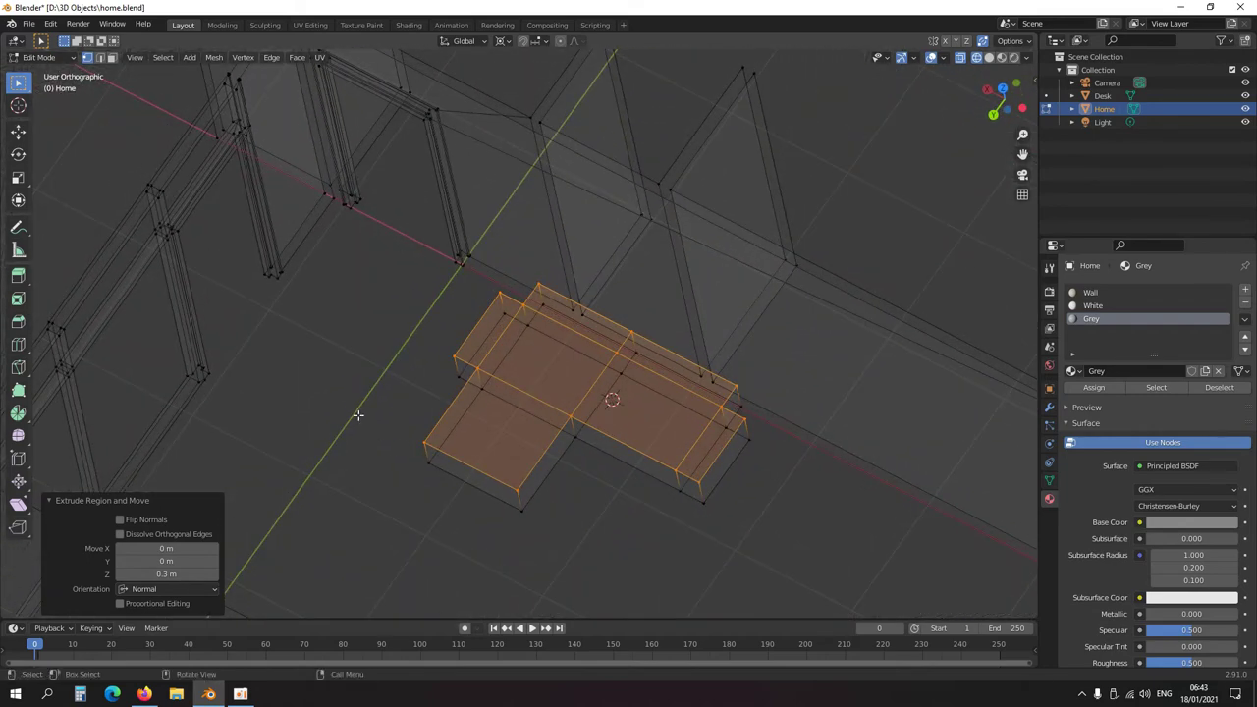
click(113, 58)
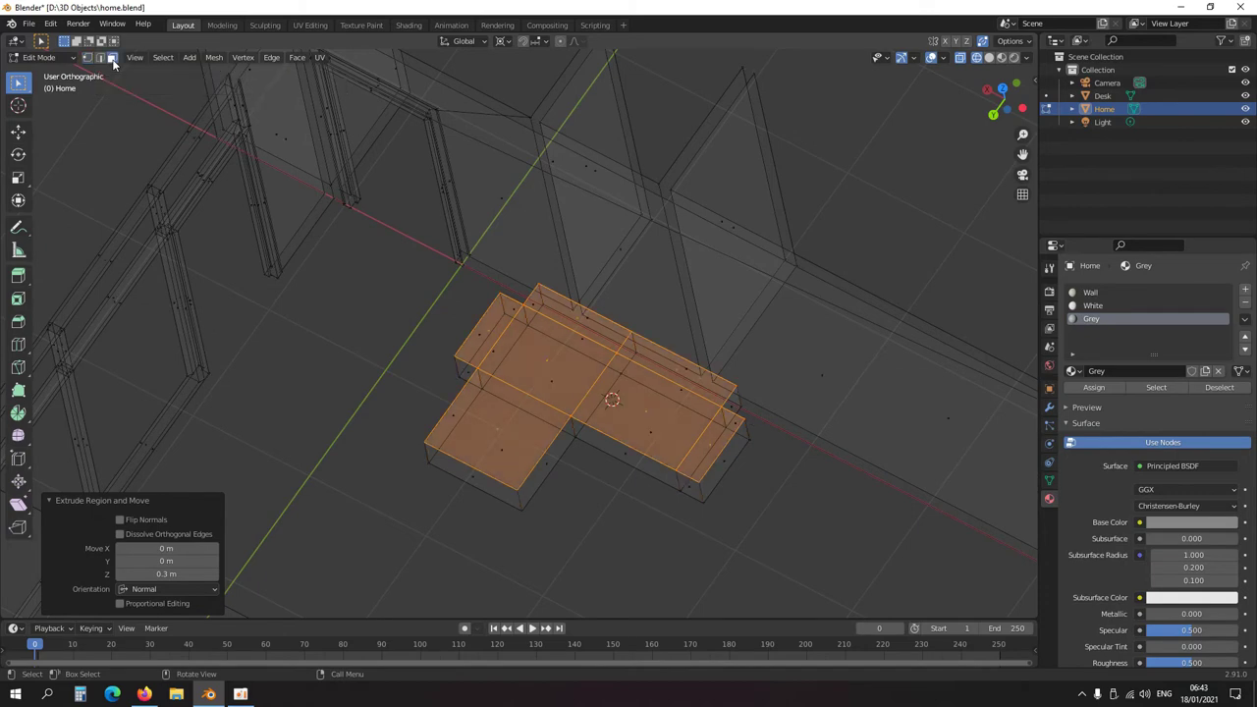
key(KP_7)
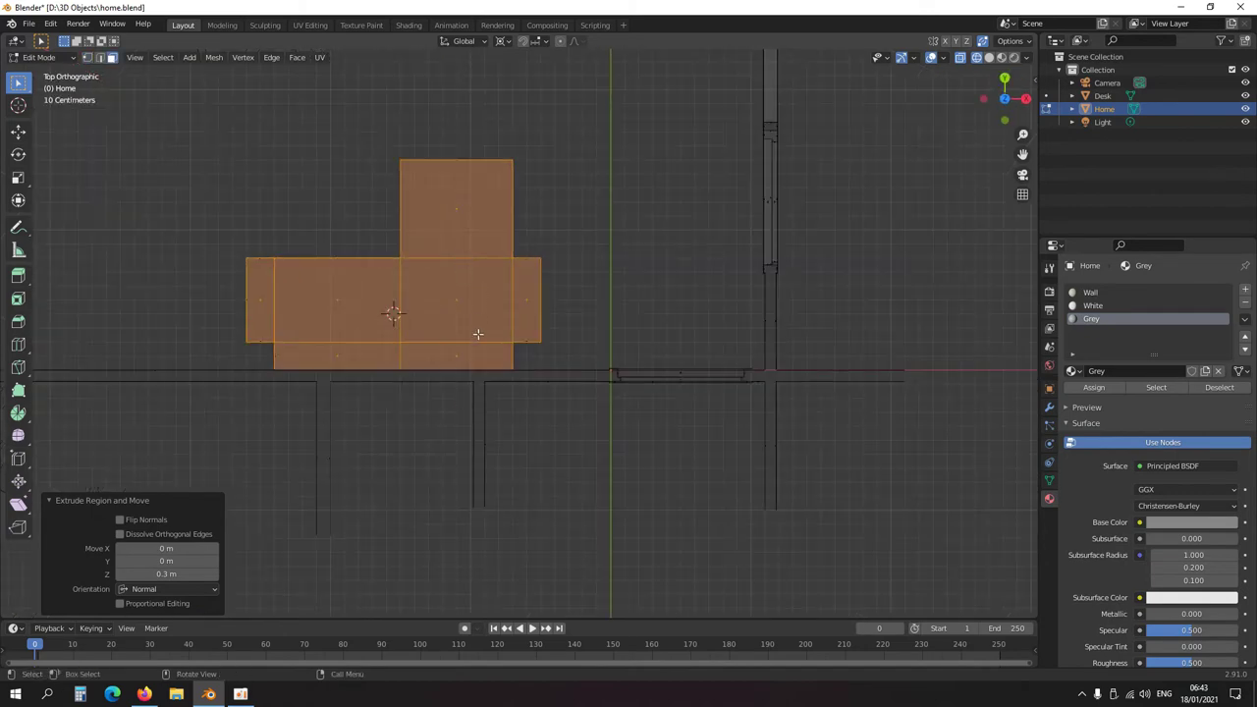
ctrl+drag(481, 316, 334, 196)
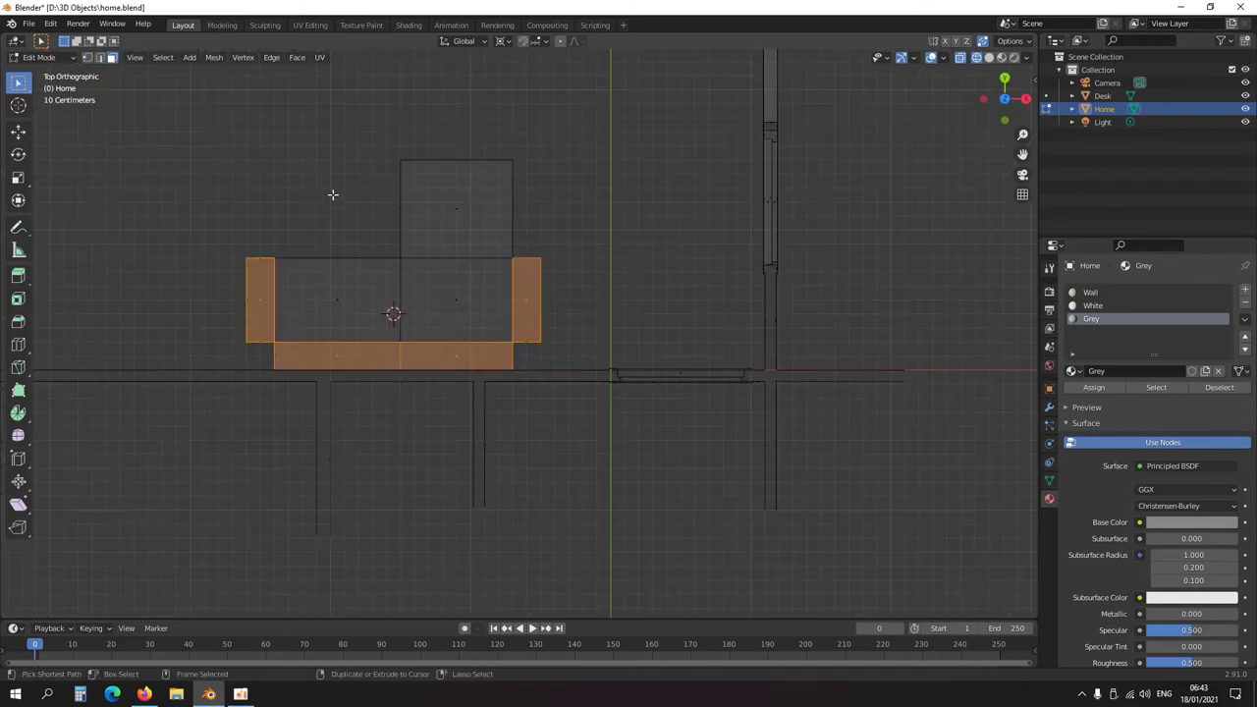
middle_drag(563, 507, 515, 392)
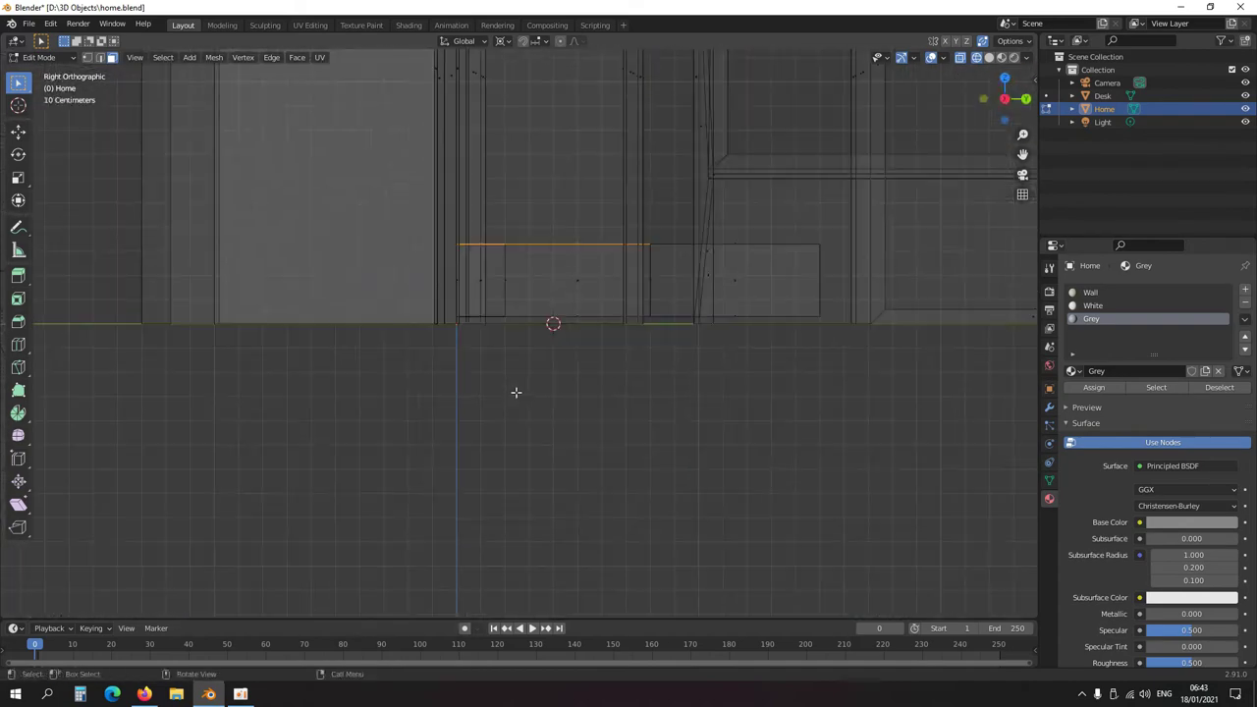
key(e)
click(556, 328)
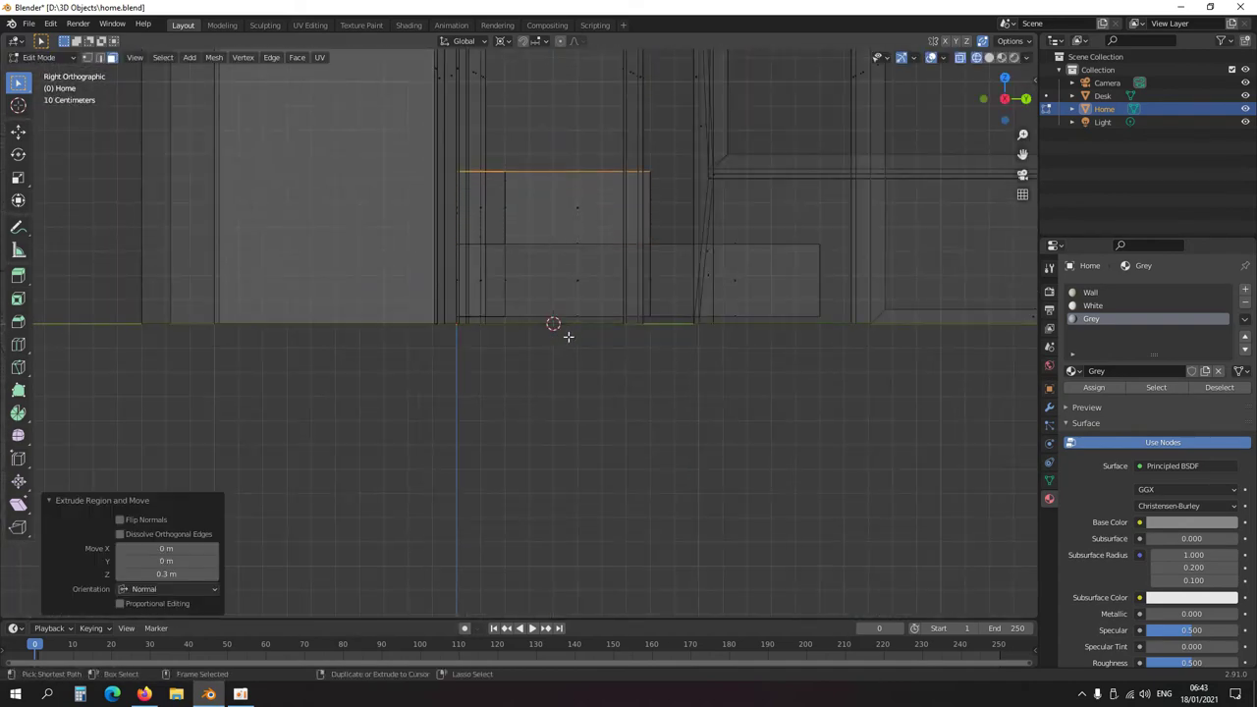
- Return to the shaded view, select the whole sofa, and separate it from Home into its own object
key(shift+z)
middle_drag(732, 260, 602, 443)
scroll(550, 484, down, 4)
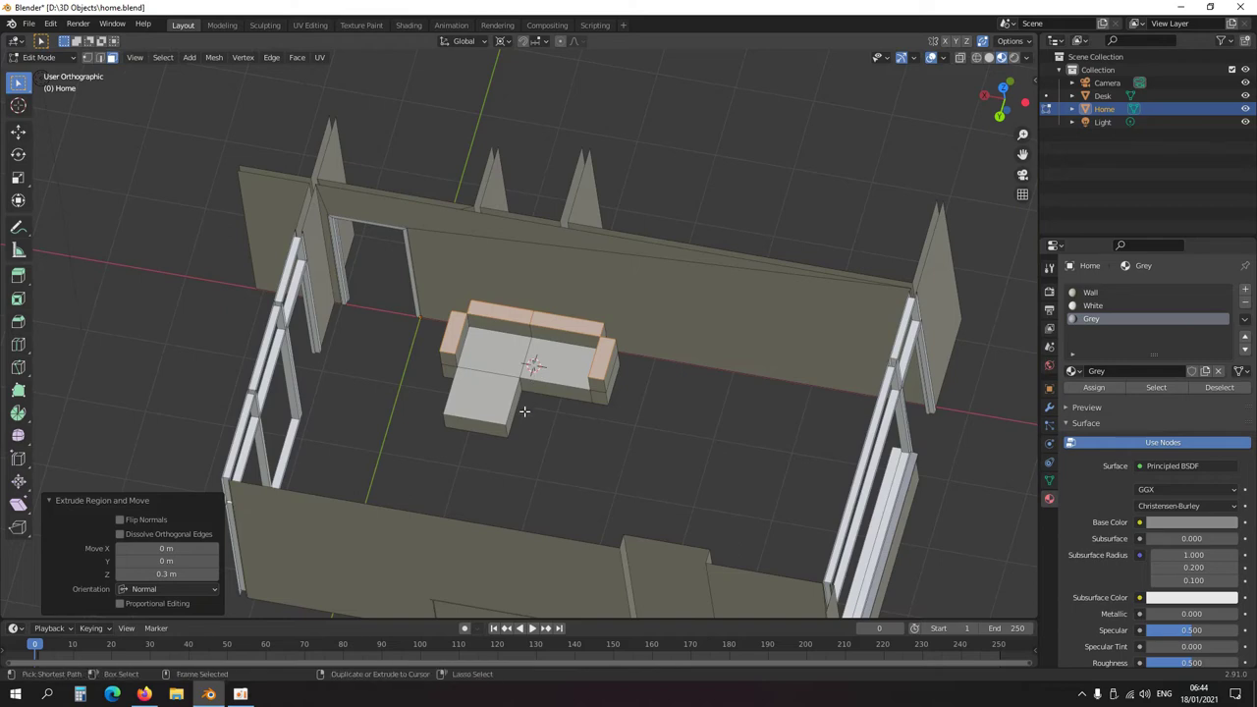
key(ctrl+KP_Add)
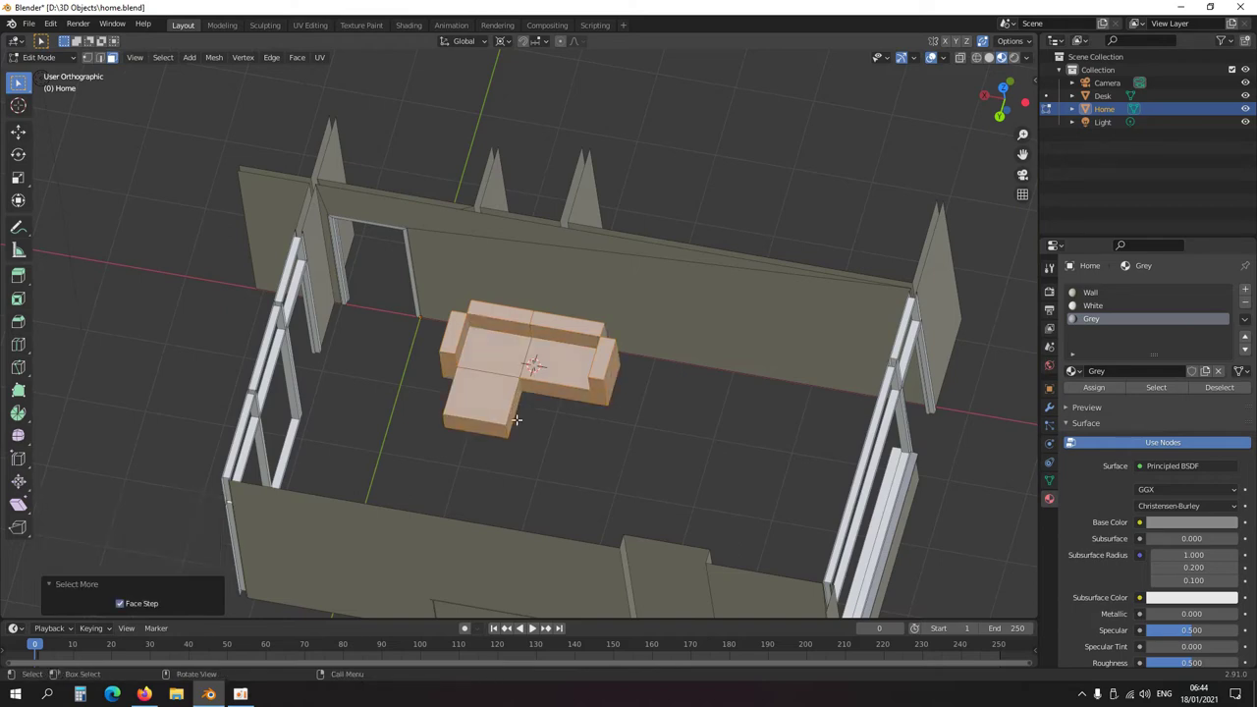
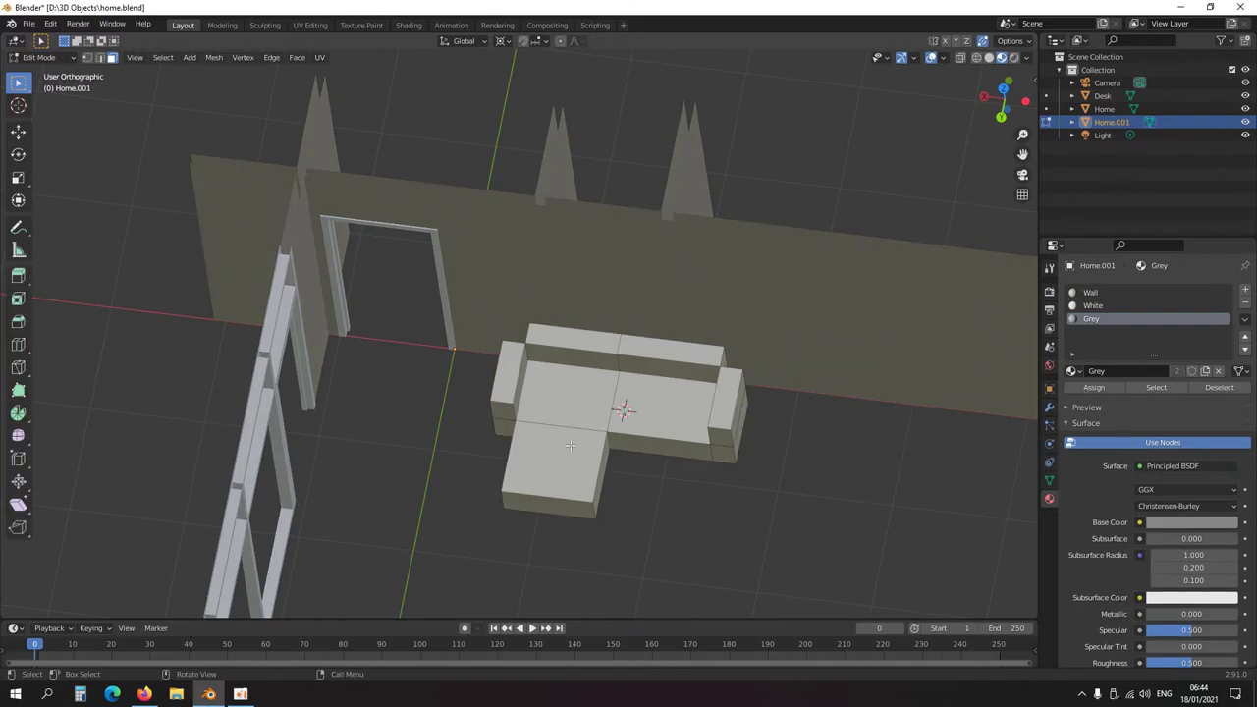
- In top view wireframe, duplicate the sofa's corner vertex at the wall and move the copy 0.2 m along the X axis
key(shift+z)
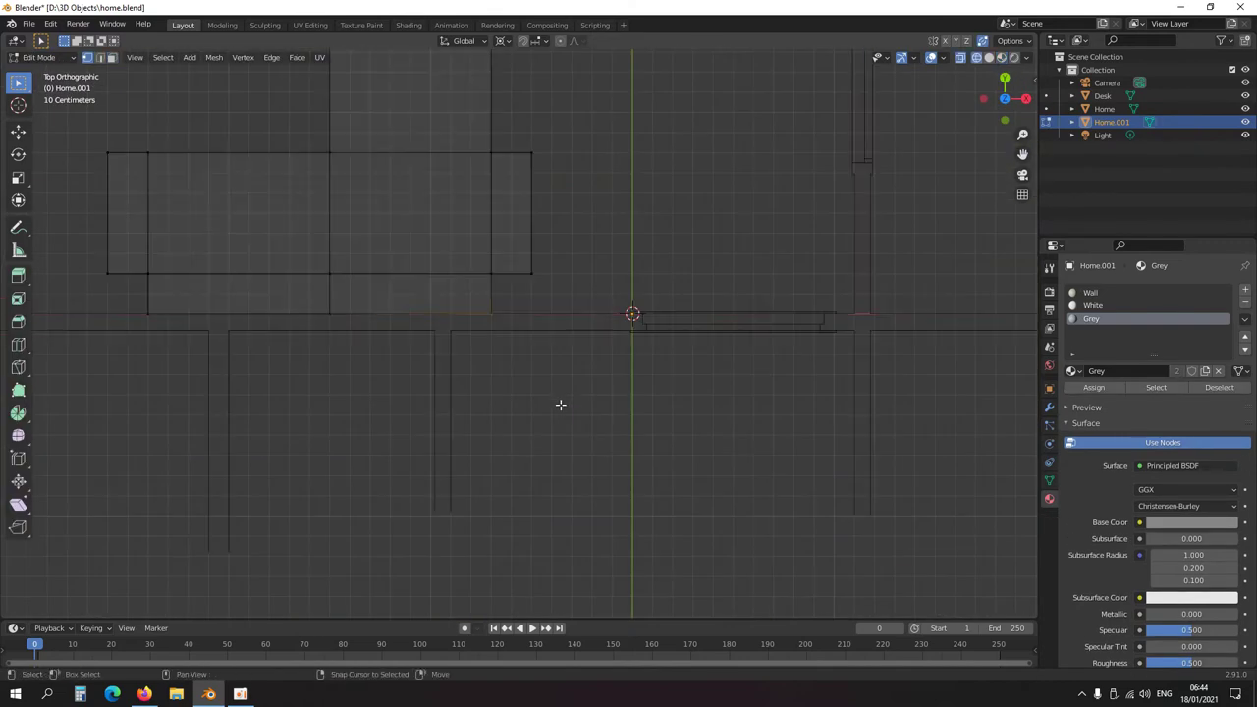
scroll(524, 396, up, 3)
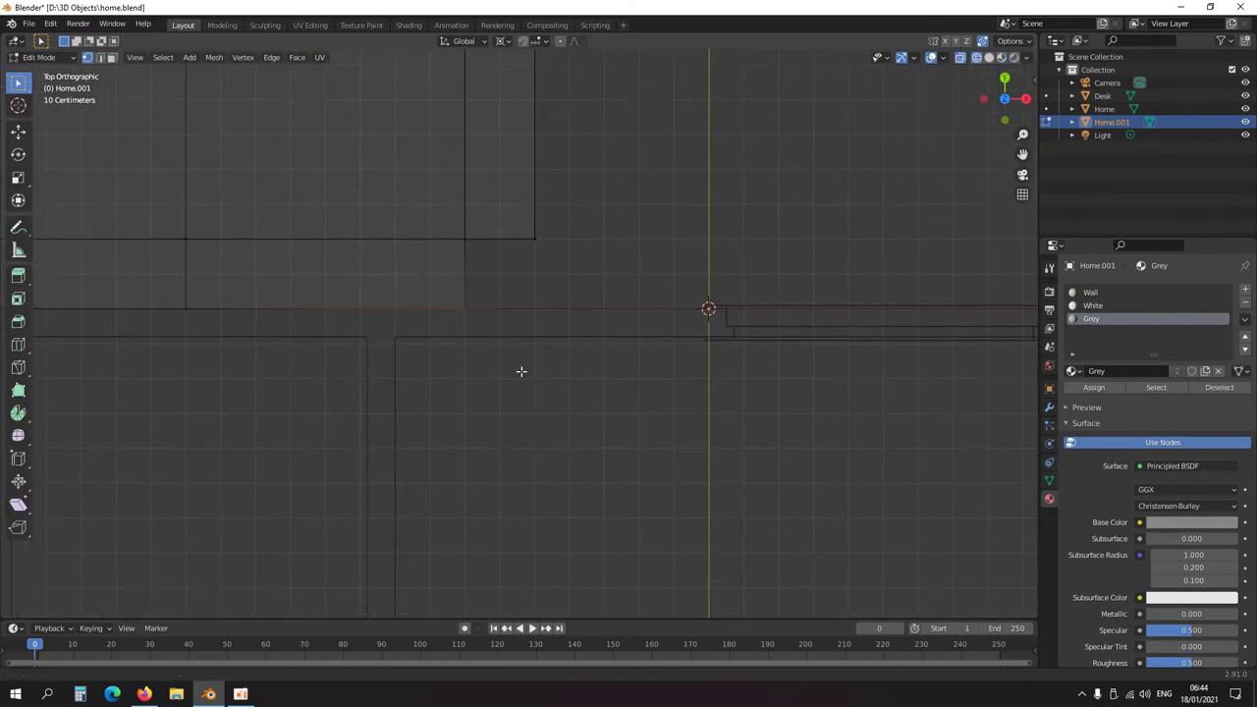
key(g)
right_click(471, 381)
key(shift+d)
text(xis)
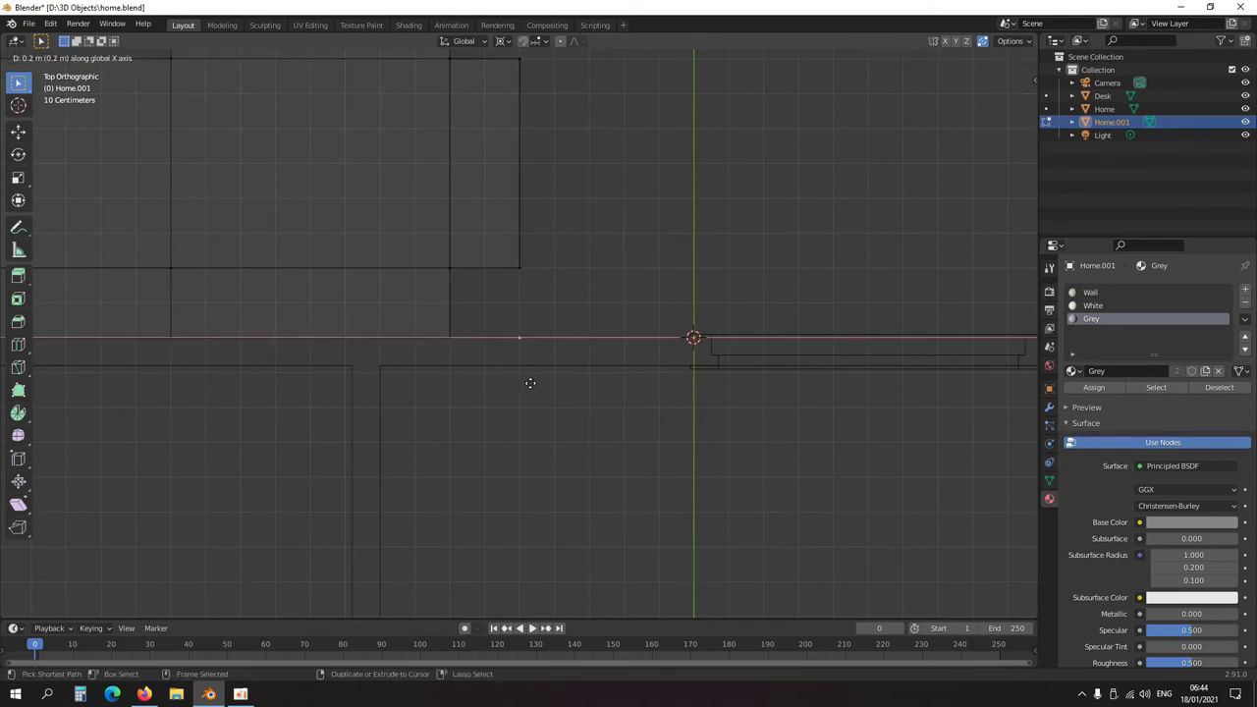
text(0.2)
key(Return)
- In front view, flatten the duplicated vertex to floor level with a Z scale of 0 and snap the 3D cursor to it
middle_drag(530, 384, 525, 381)
key(KP_1)
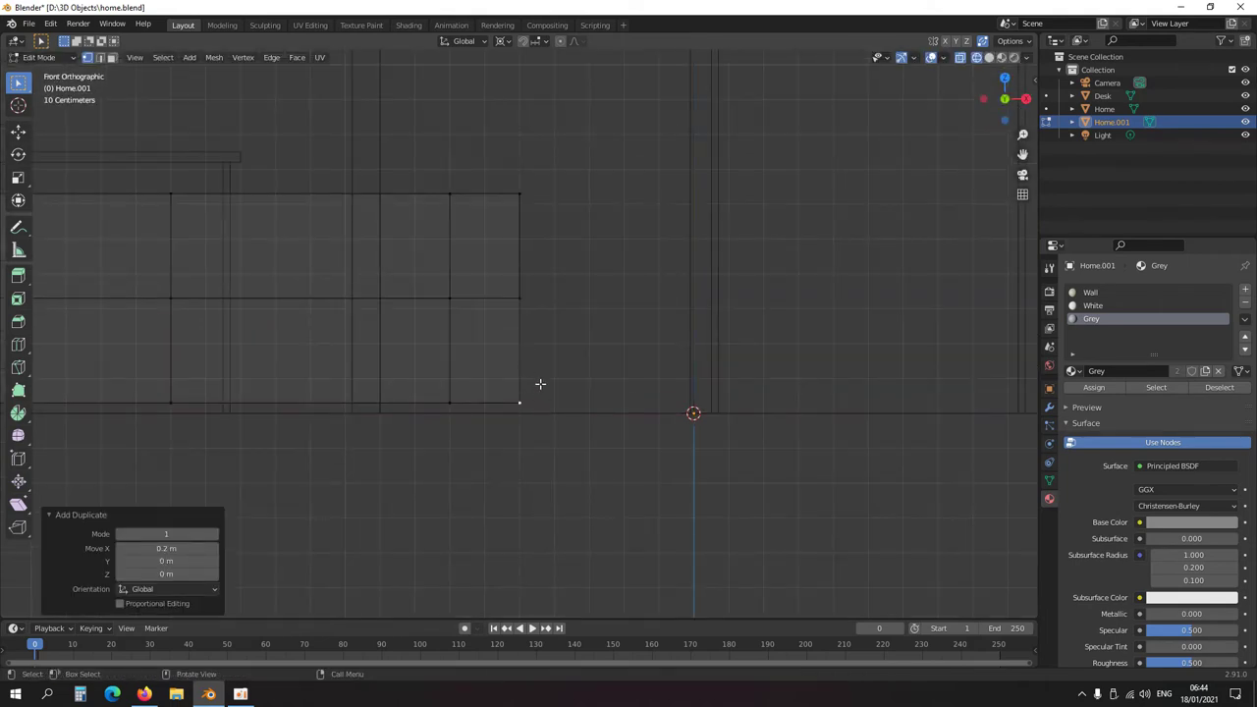
key(shift+s)
click(564, 435)
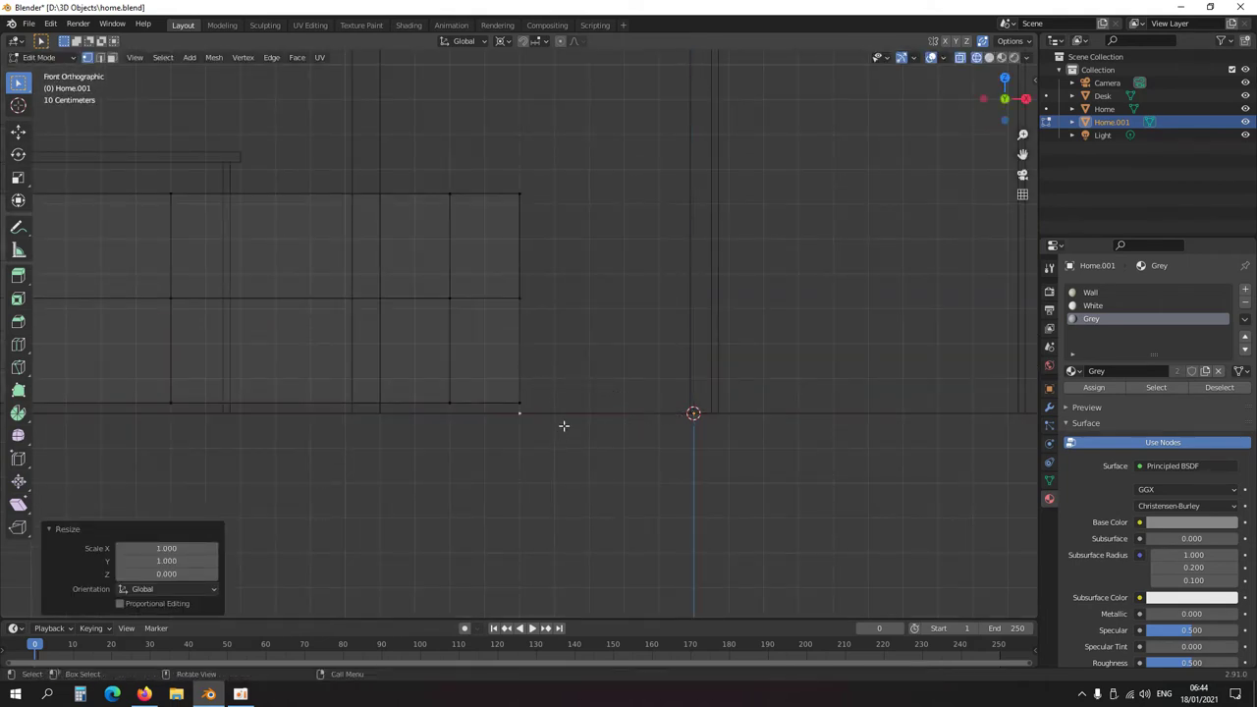
- Return to the shaded view and delete the helper vertex beside the sofa's armrest
mouse_move(586, 441)
middle_down()
mouse_move(550, 395)
mouse_move(511, 449)
mouse_move(674, 505)
mouse_move(337, 553)
mouse_move(572, 472)
mouse_move(623, 559)
mouse_move(584, 441)
mouse_move(660, 426)
mouse_move(542, 415)
middle_up()
key(shift+z)
key(x)
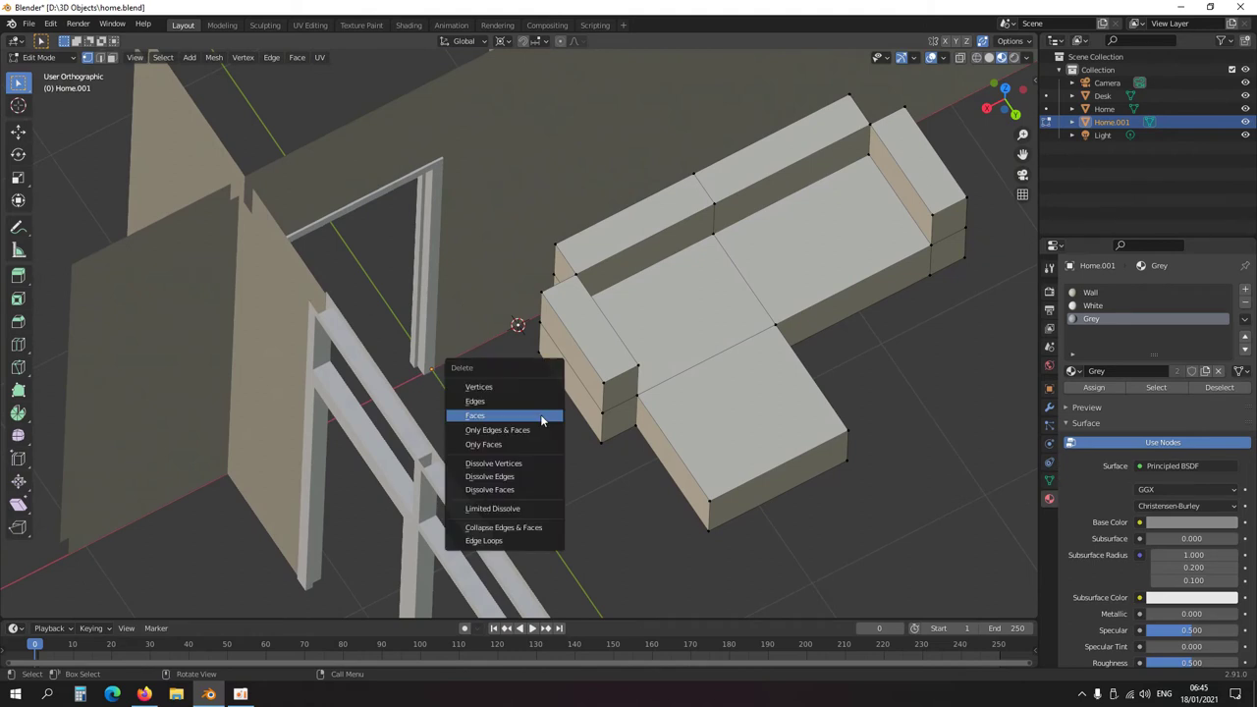
click(527, 386)
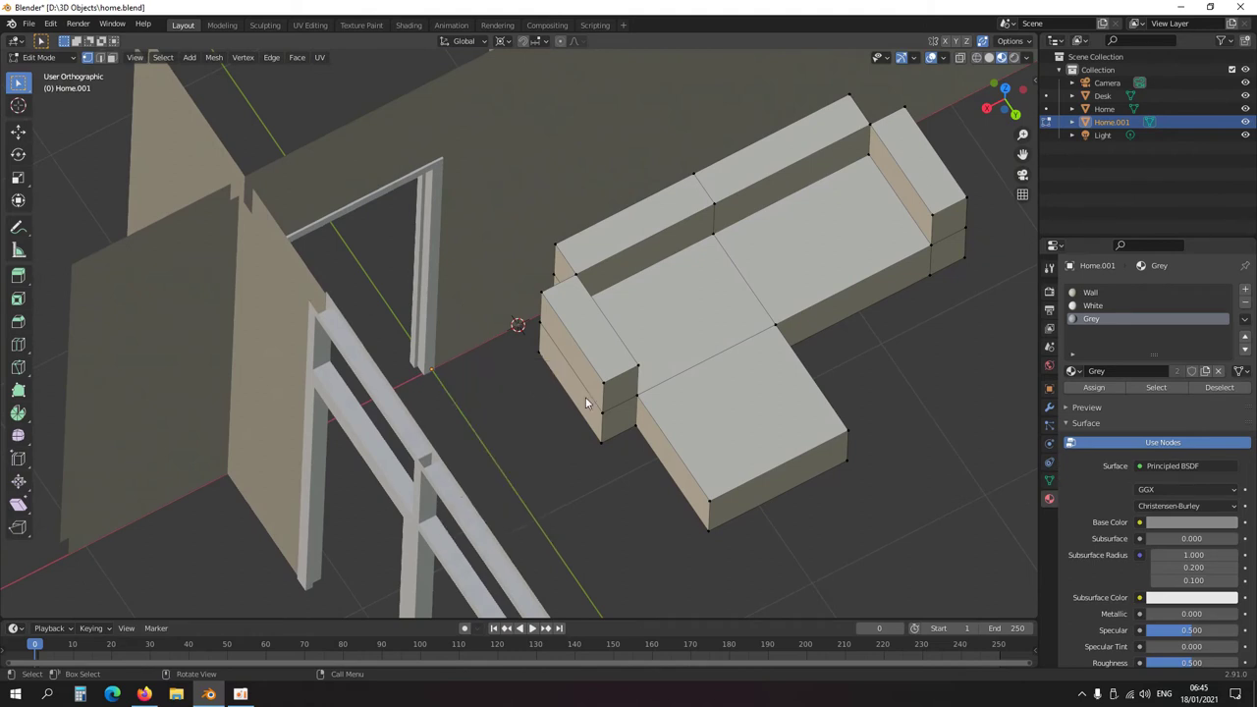
- Leave Edit Mode and set the sofa object's origin to the 3D cursor
key(Tab)
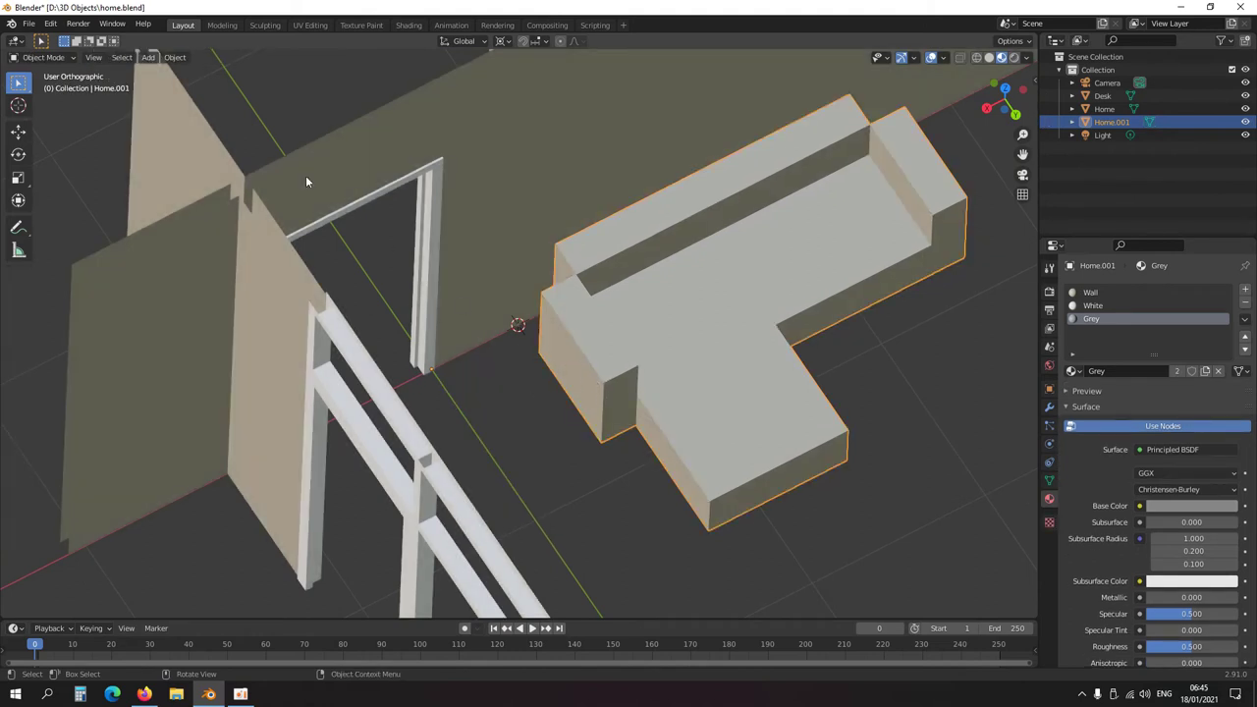
click(175, 57)
mouse_move(195, 87)
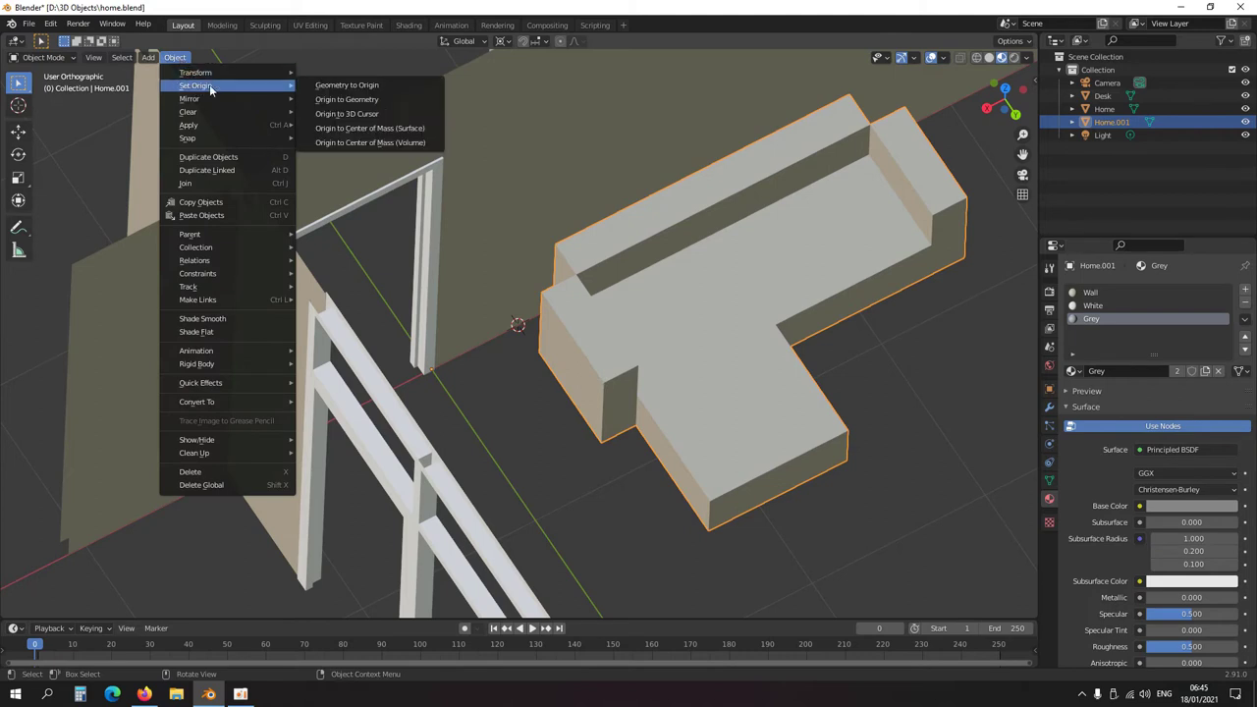
click(342, 114)
- Remove the Wall, White and Grey material slots from the sofa object
scroll(585, 371, down, 1)
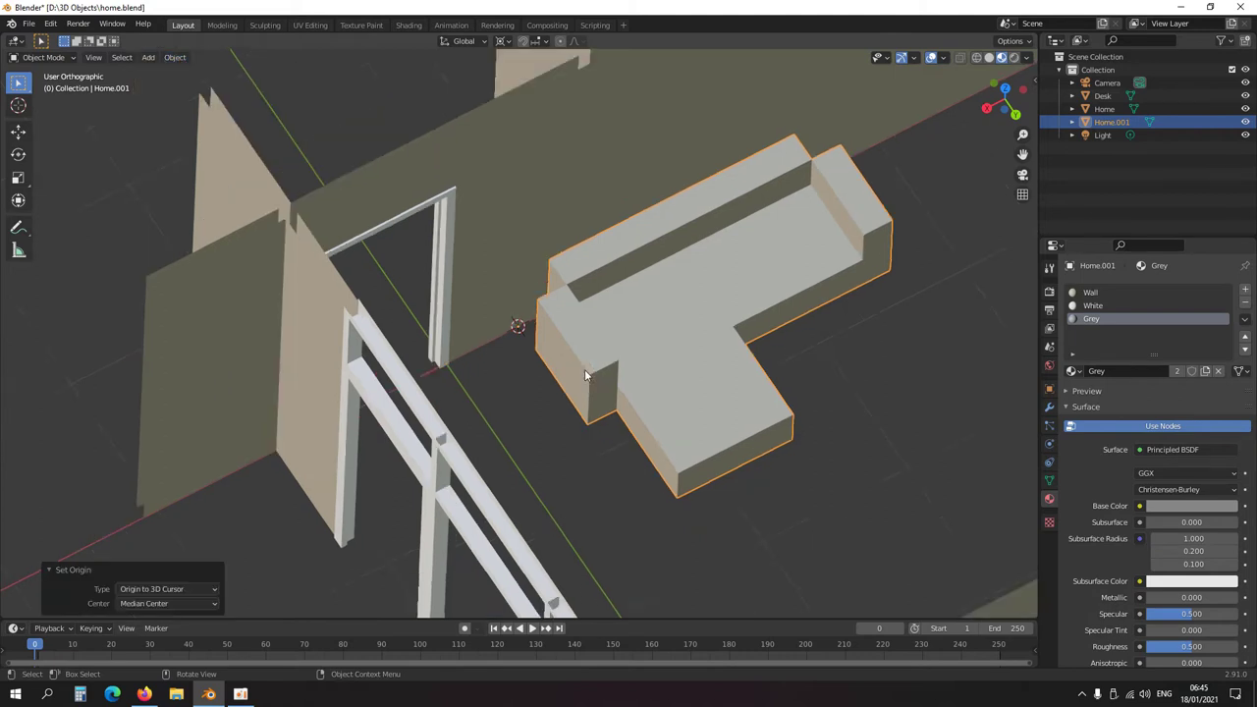
scroll(585, 373, down, 3)
middle_drag(613, 409, 408, 416)
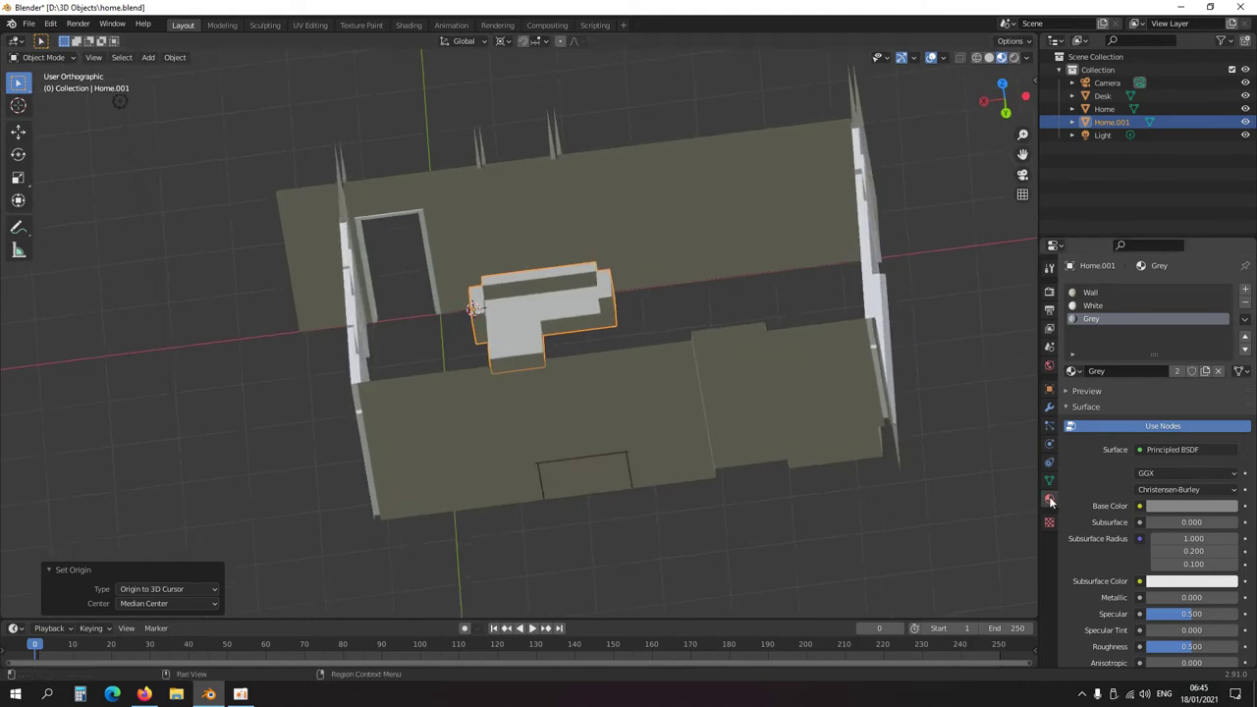
click(1100, 293)
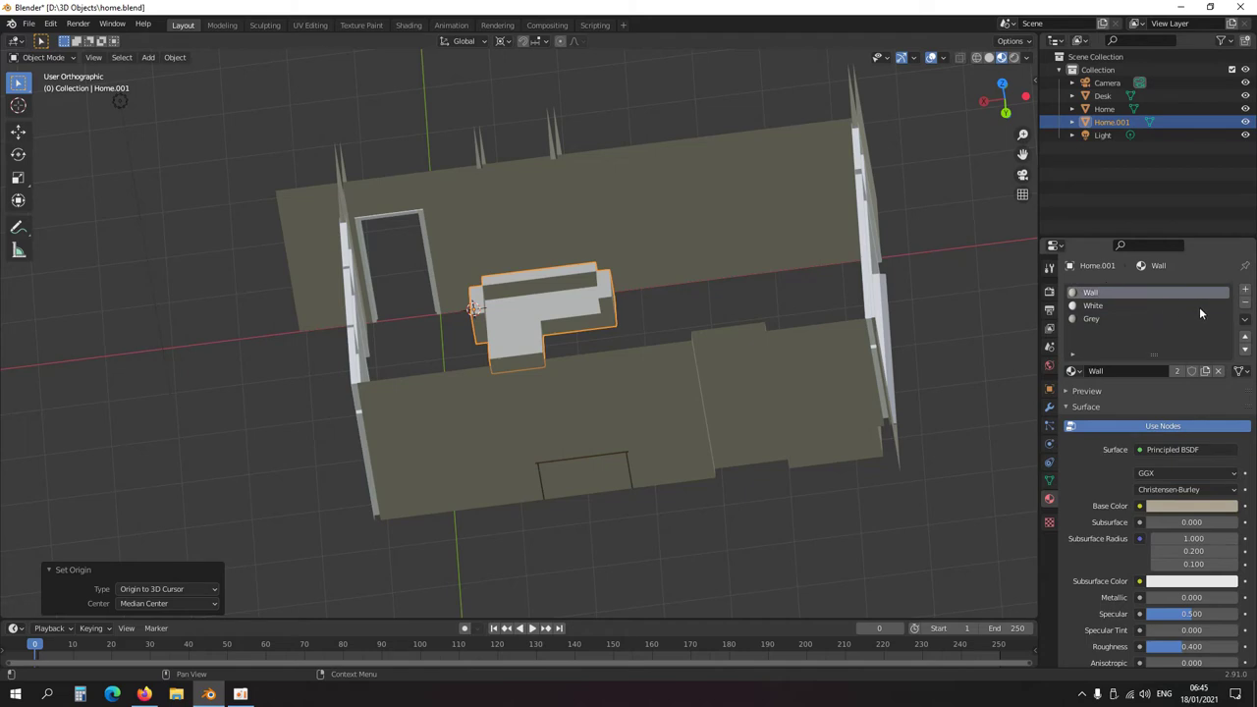
click(1245, 308)
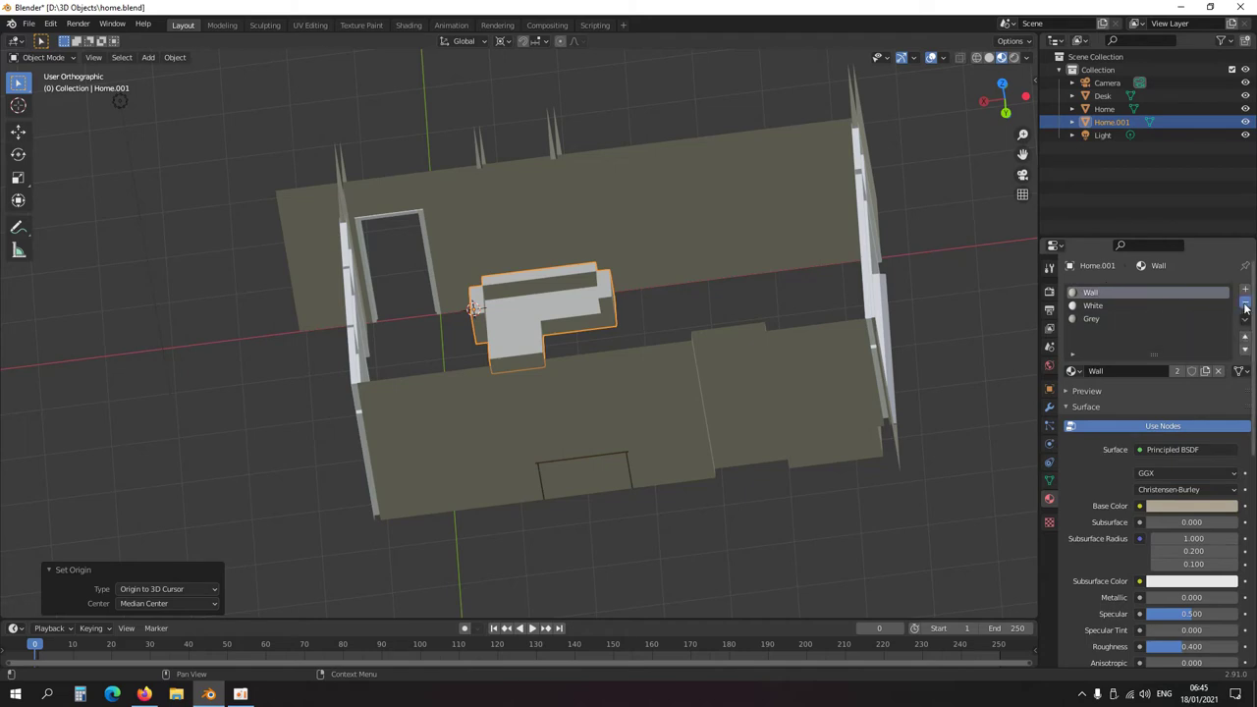
click(1246, 309)
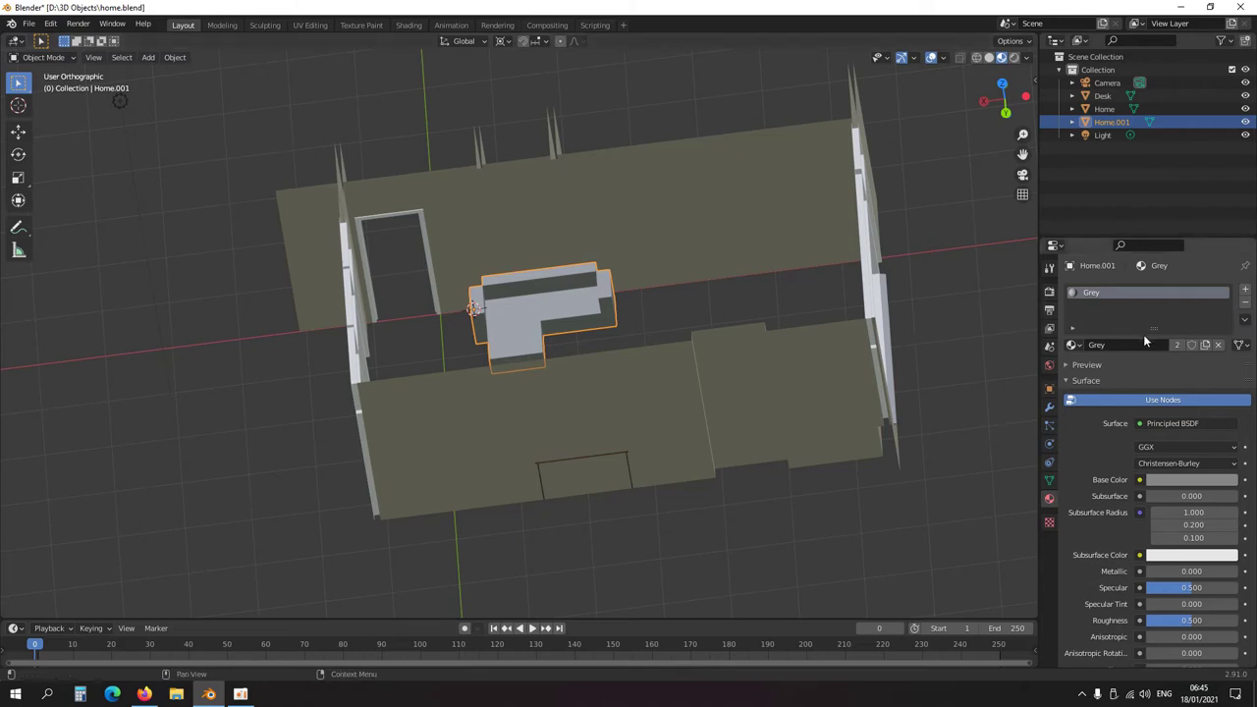
click(1245, 308)
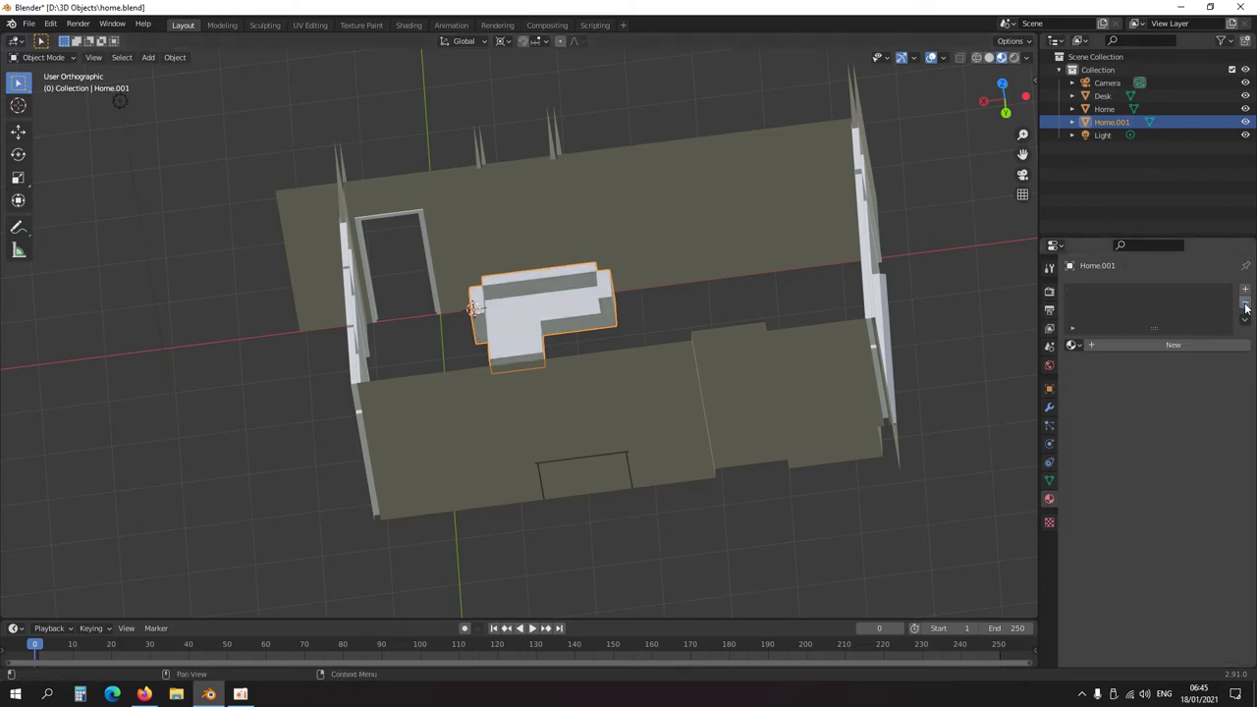
- Create a new material for the sofa and name it Black
click(1073, 345)
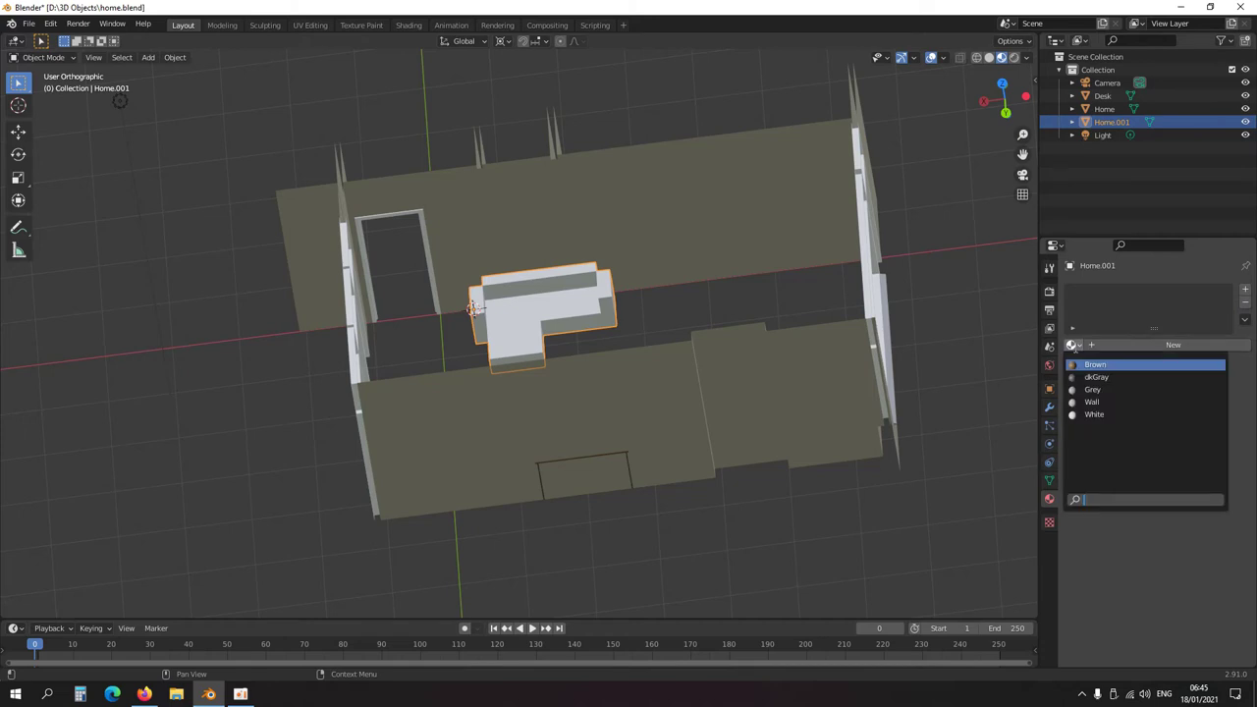
double_click(1150, 344)
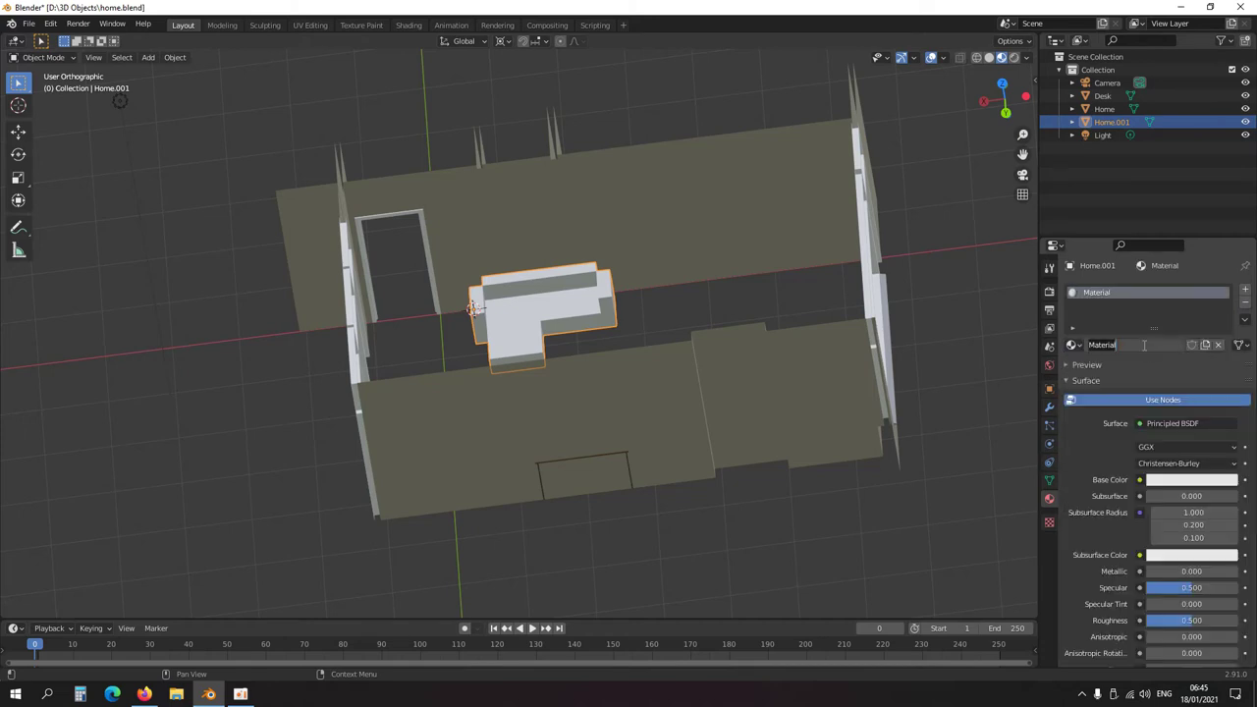
text(bl)
key(Return)
double_click(1144, 345)
text(Black)
key(Return)
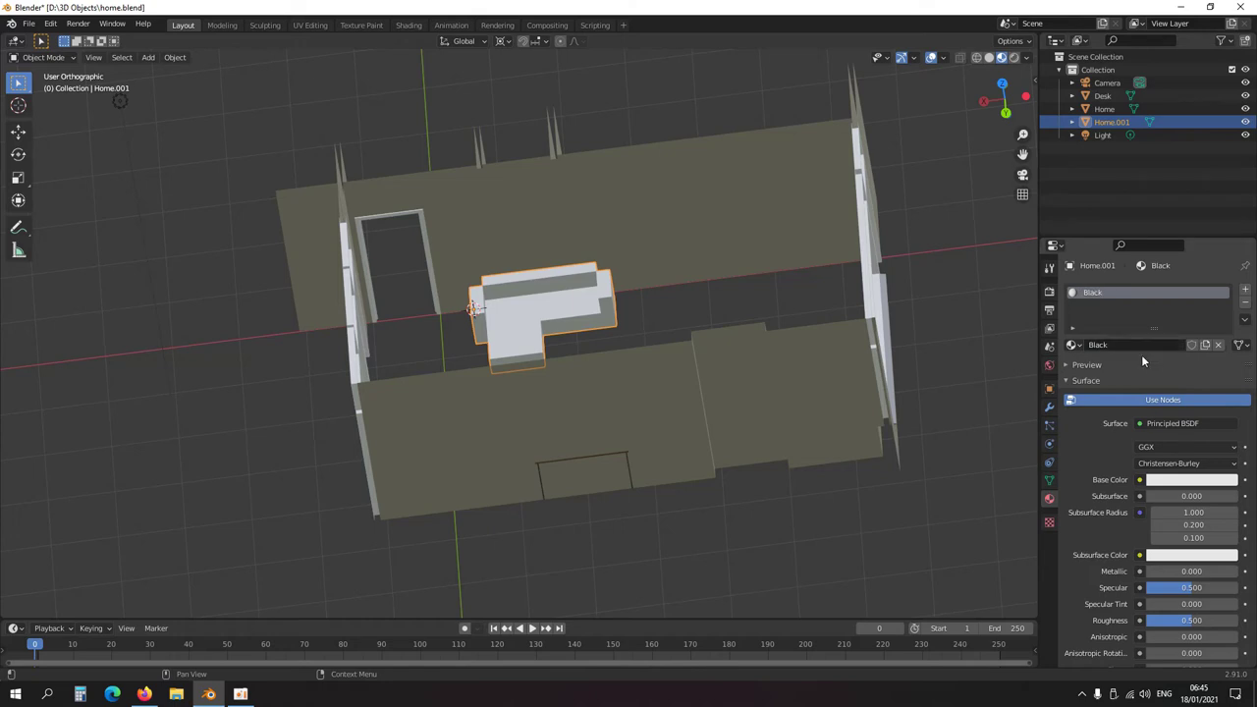
- Darken the Black material's base color to near black and lower its specular to 0.046
click(1192, 480)
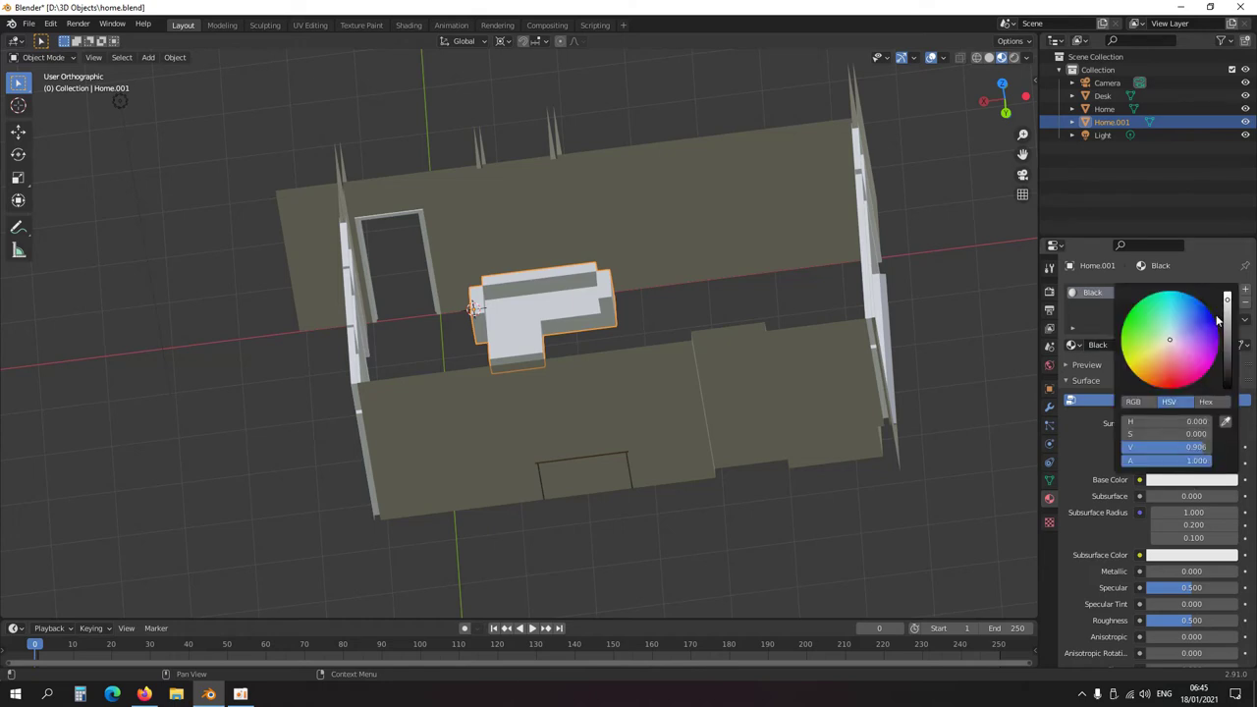
drag(1227, 303, 1227, 370)
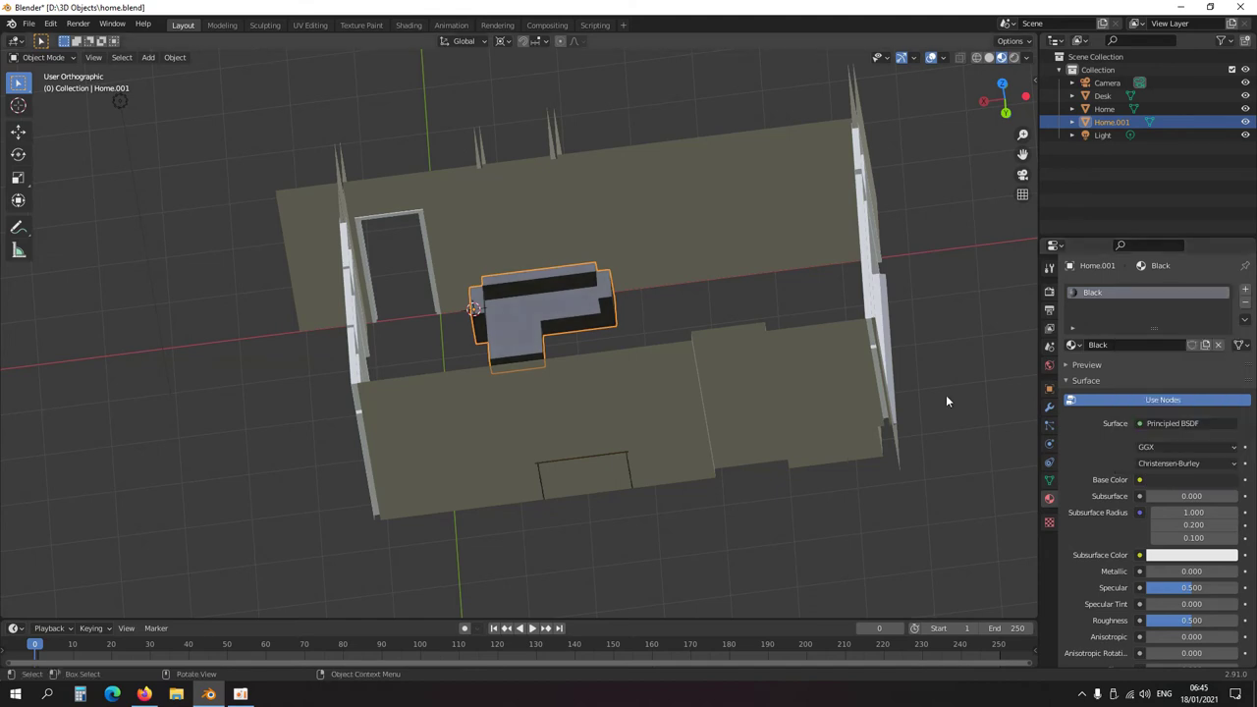
middle_drag(946, 395, 373, 420)
scroll(374, 420, up, 5)
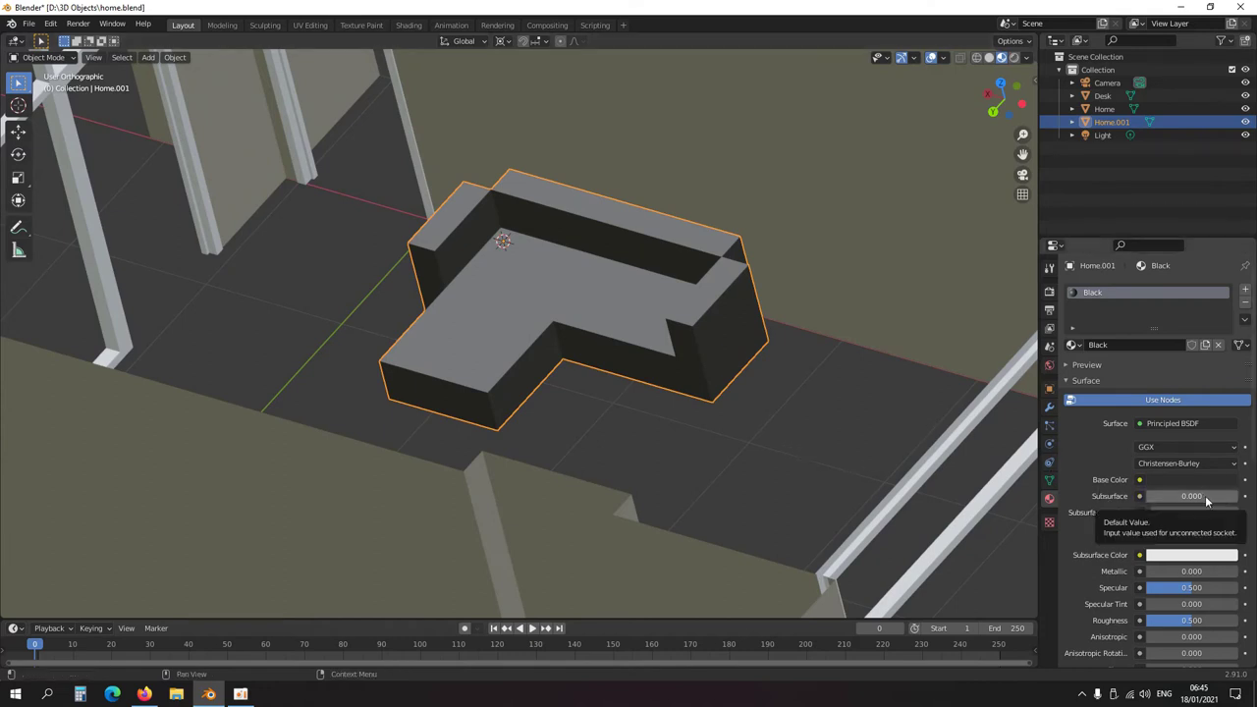
drag(1200, 588, 1152, 589)
scroll(555, 505, down, 5)
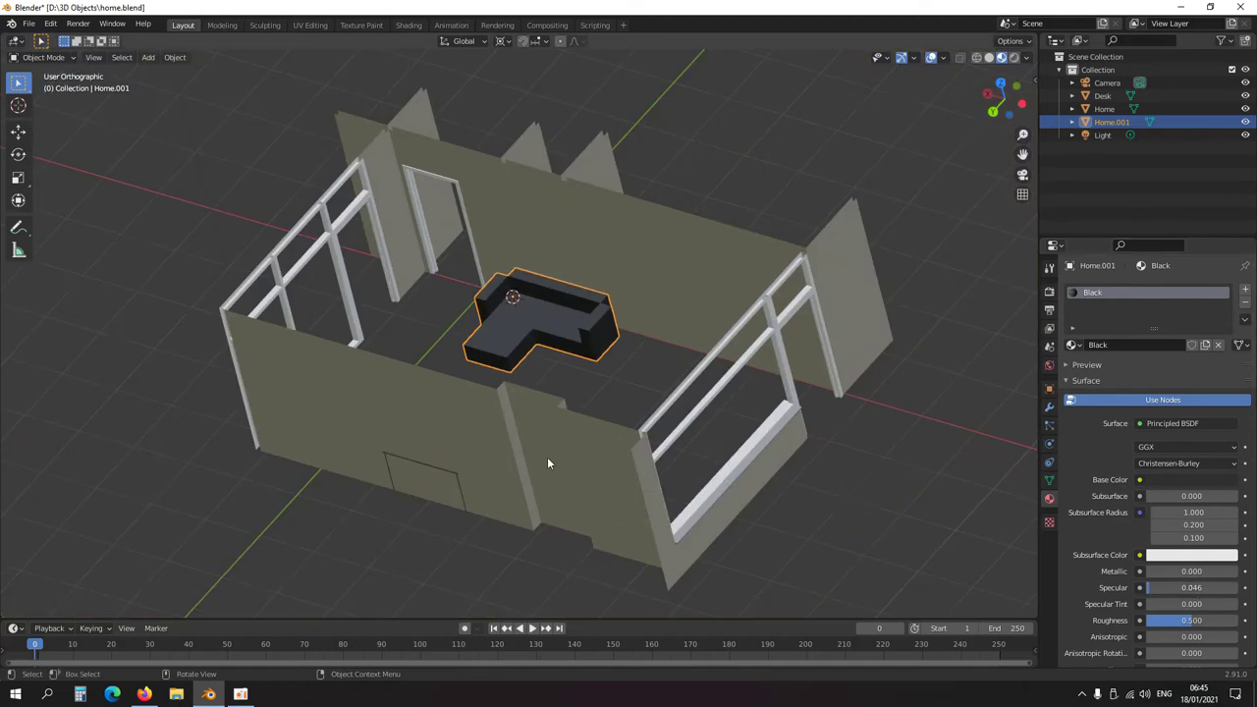
middle_drag(551, 462, 575, 435)
scroll(600, 435, down, 2)
scroll(553, 446, up, 5)
scroll(526, 377, down, 4)
middle_drag(527, 377, 534, 383)
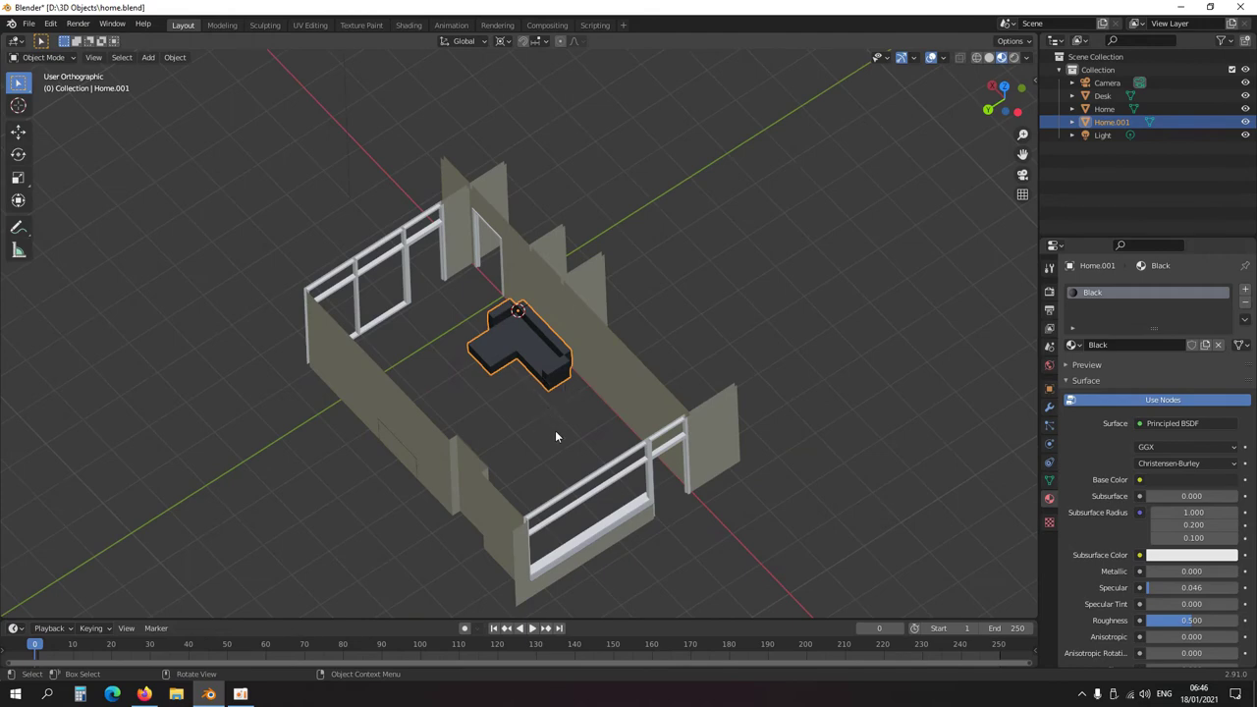
- Add the desk to the sofa selection and join both into a single object
middle_drag(555, 436, 677, 396)
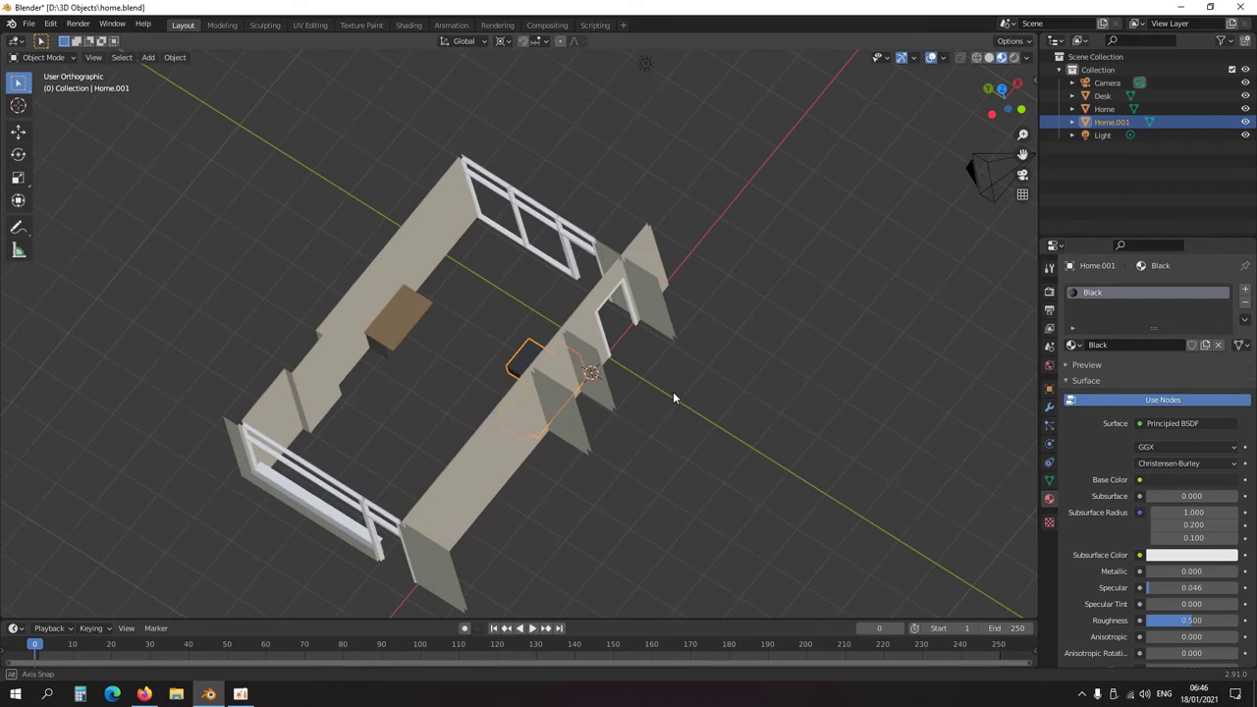
shift+click(391, 337)
middle_drag(481, 396, 635, 399)
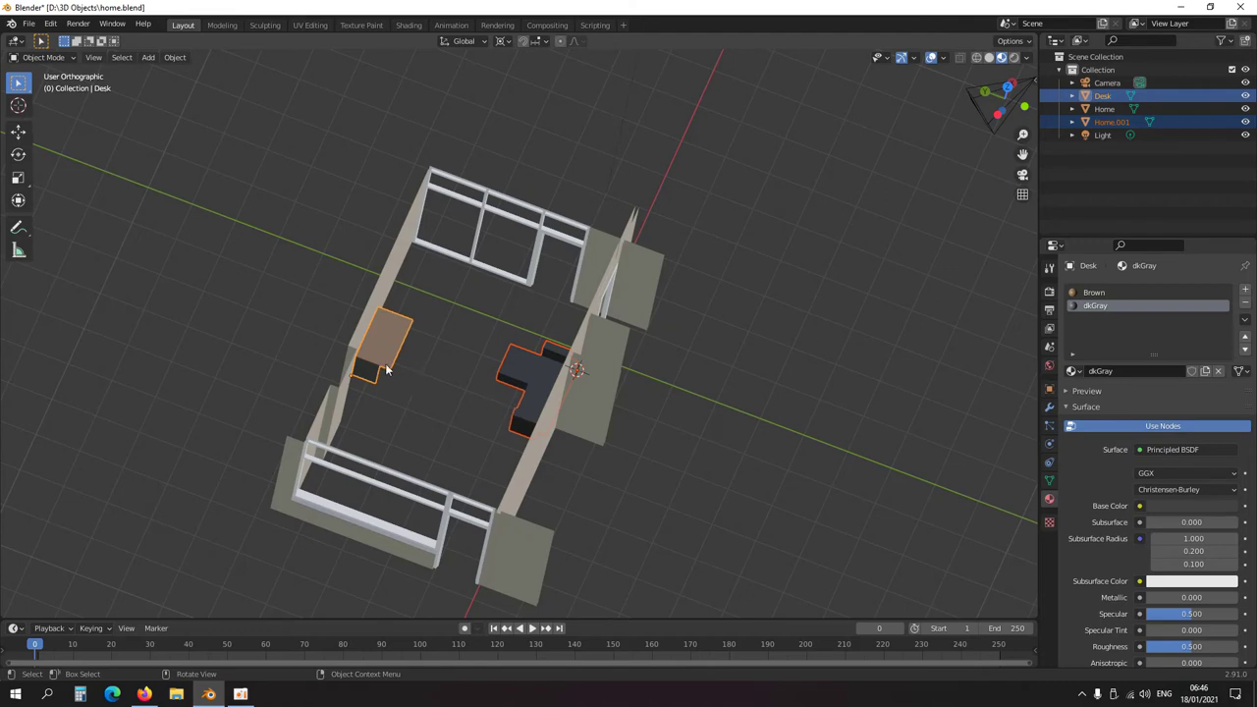
key(ctrl+j)
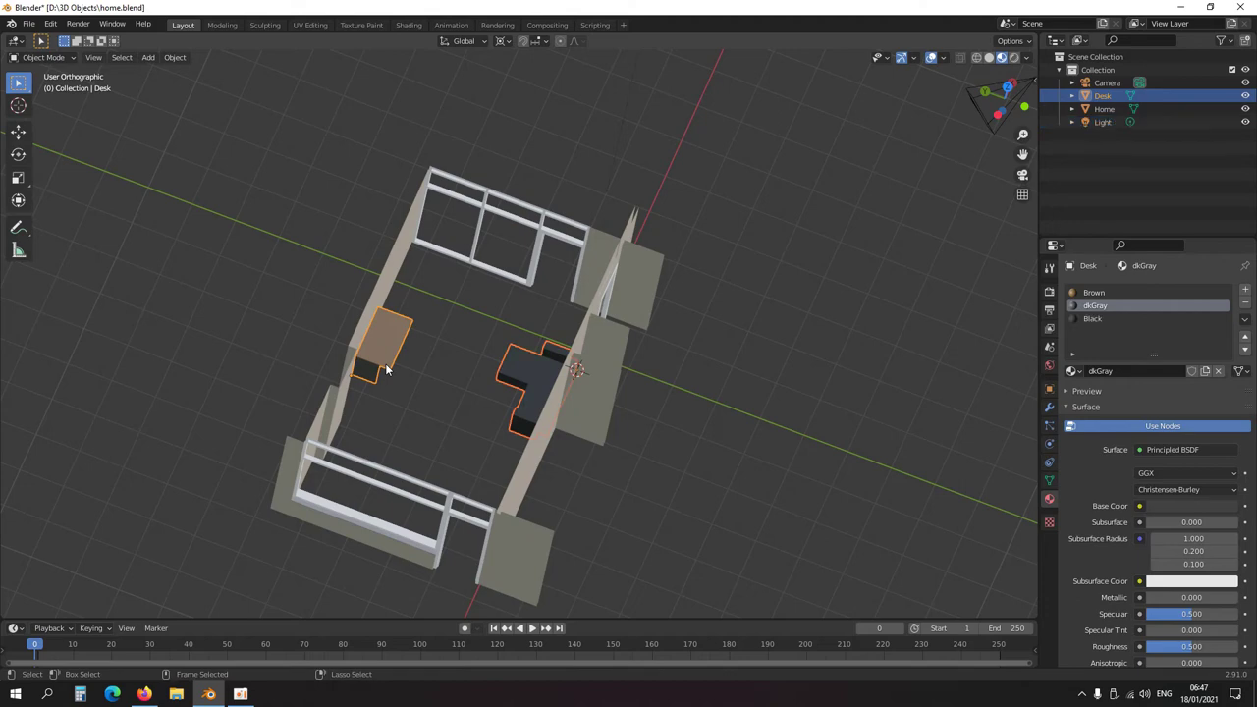
- Reselect the joined desk and sofa and try moving them together out of the room
click(378, 418)
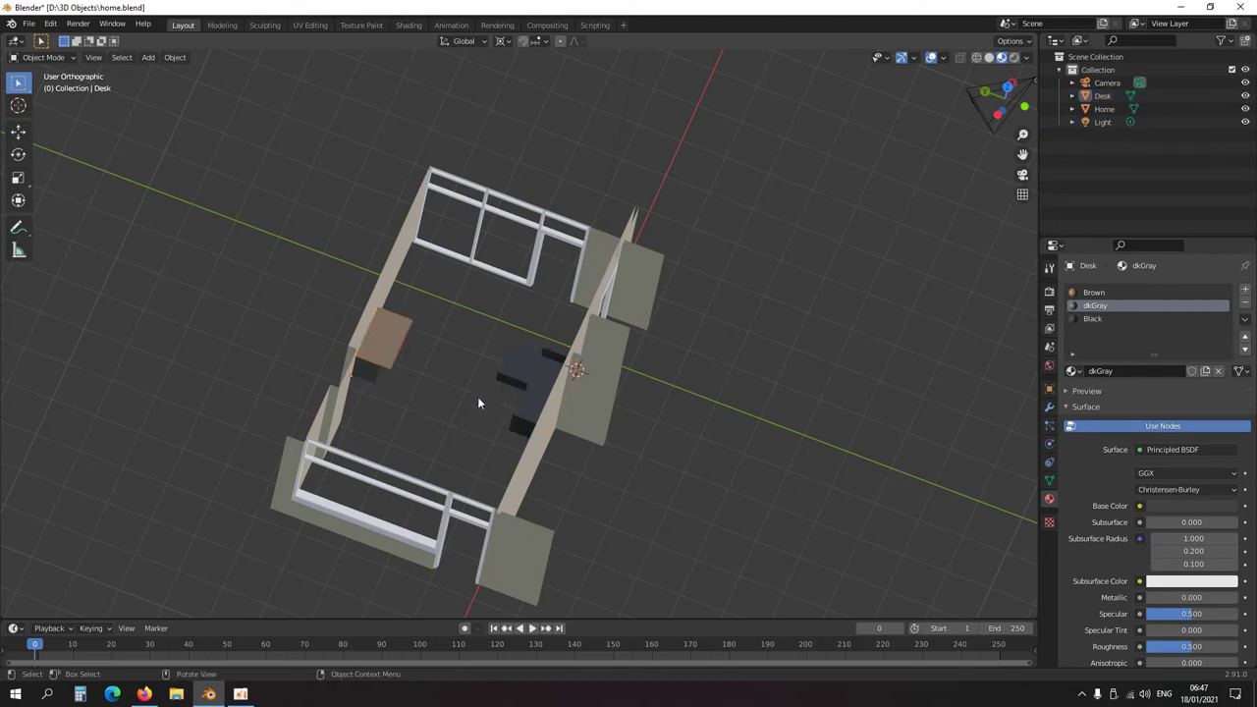
click(548, 445)
click(527, 405)
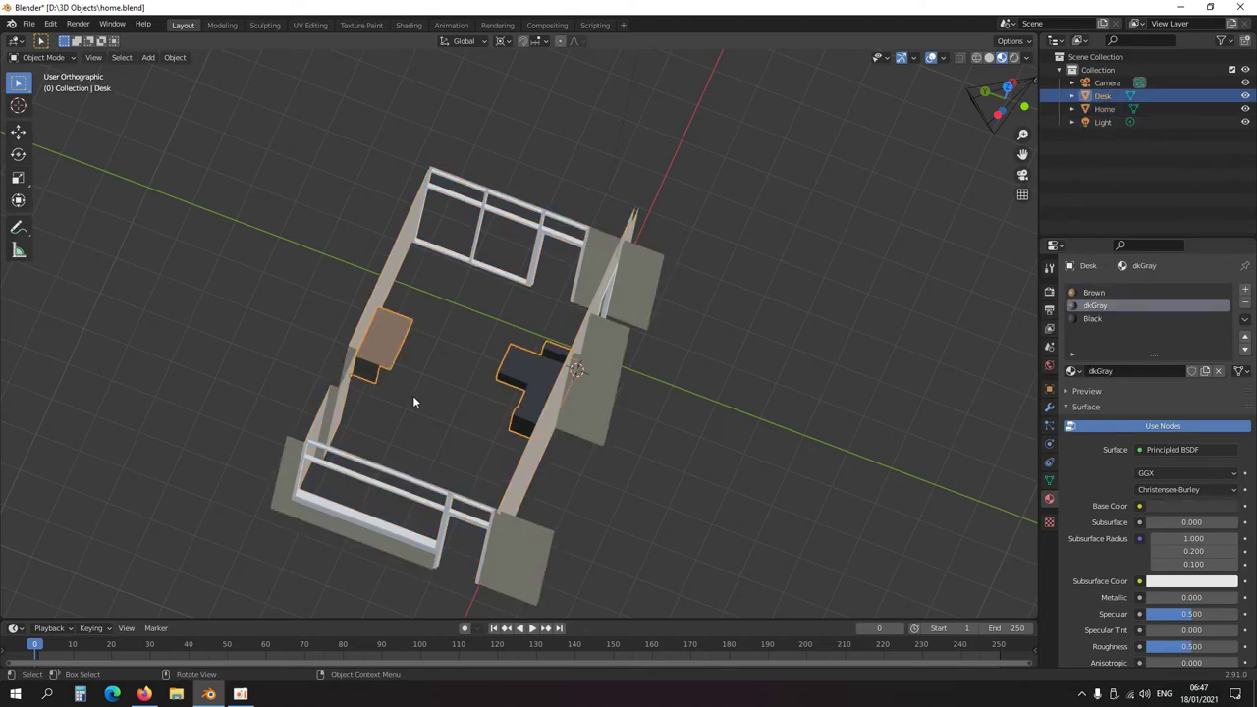
key(g)
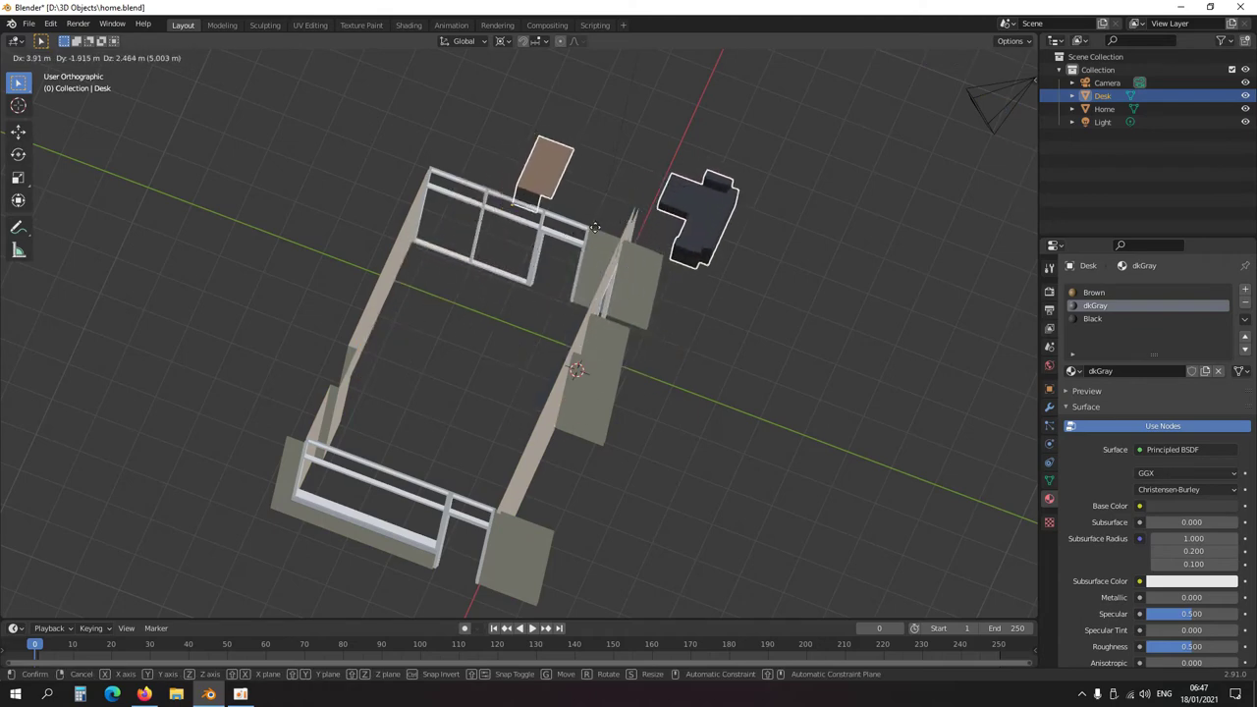
key(Escape)
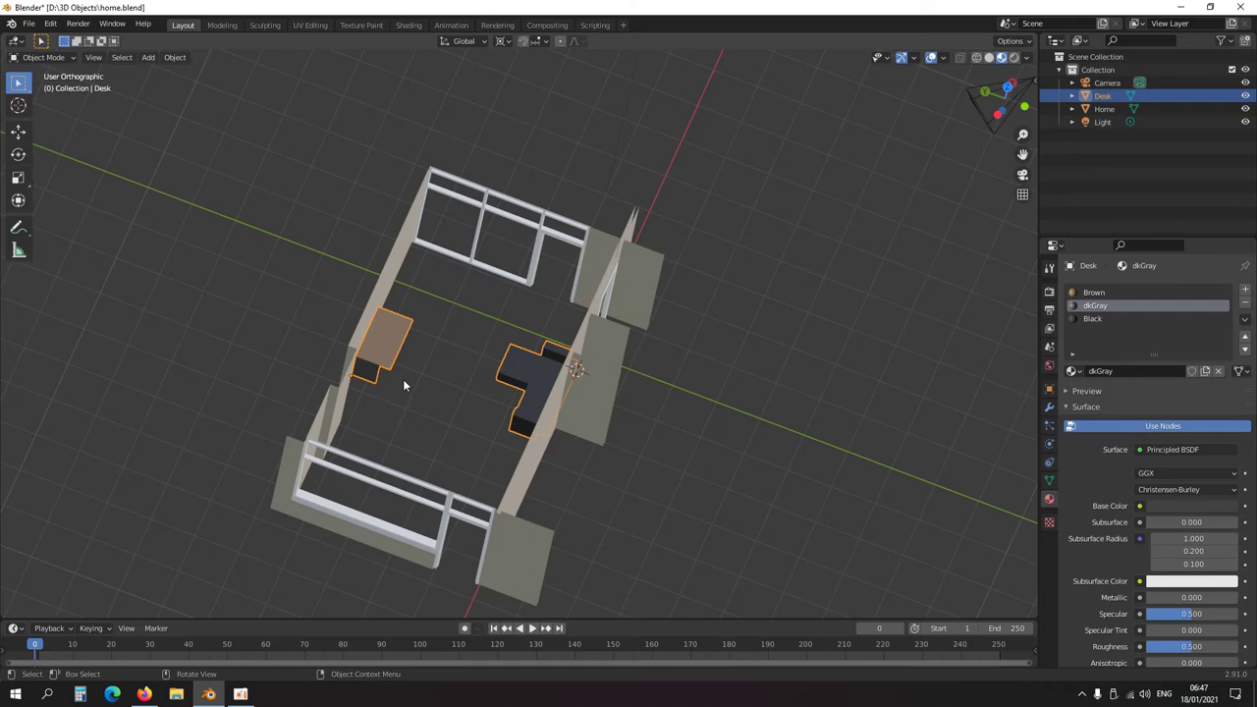
- Undo the joining of the desk and sofa
key(ctrl+z)
key(ctrl+shift+z)
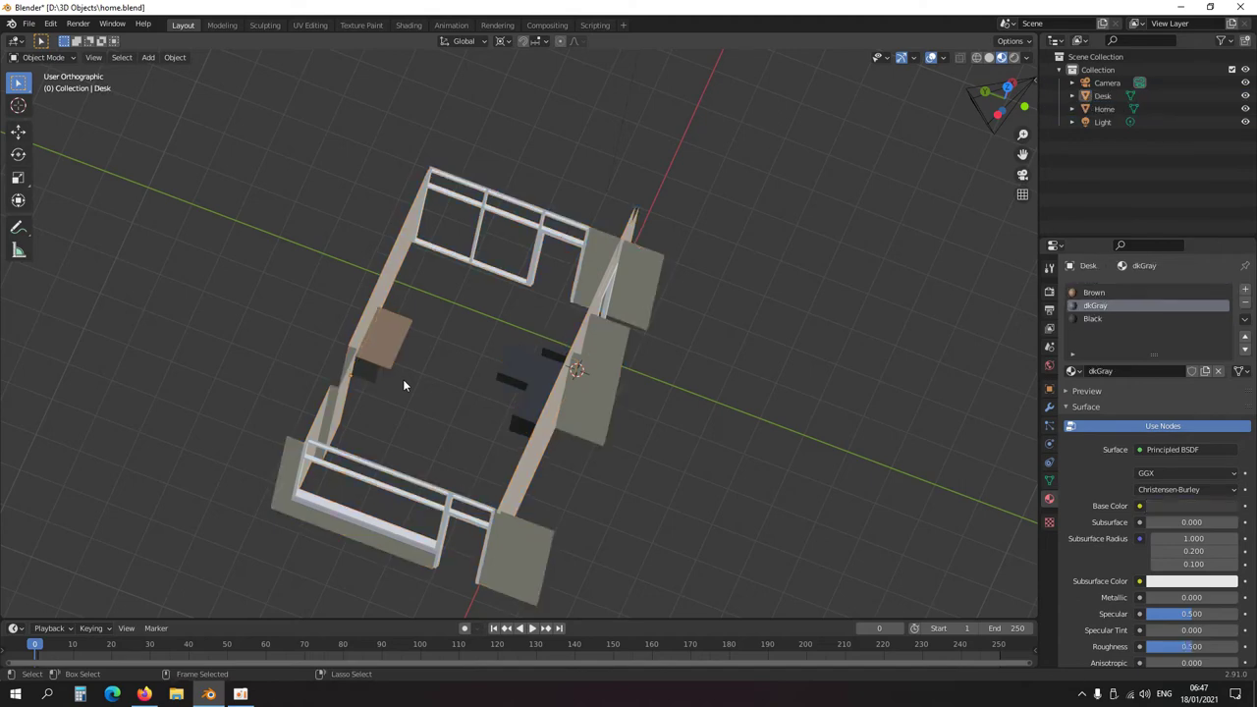
key(ctrl+z)
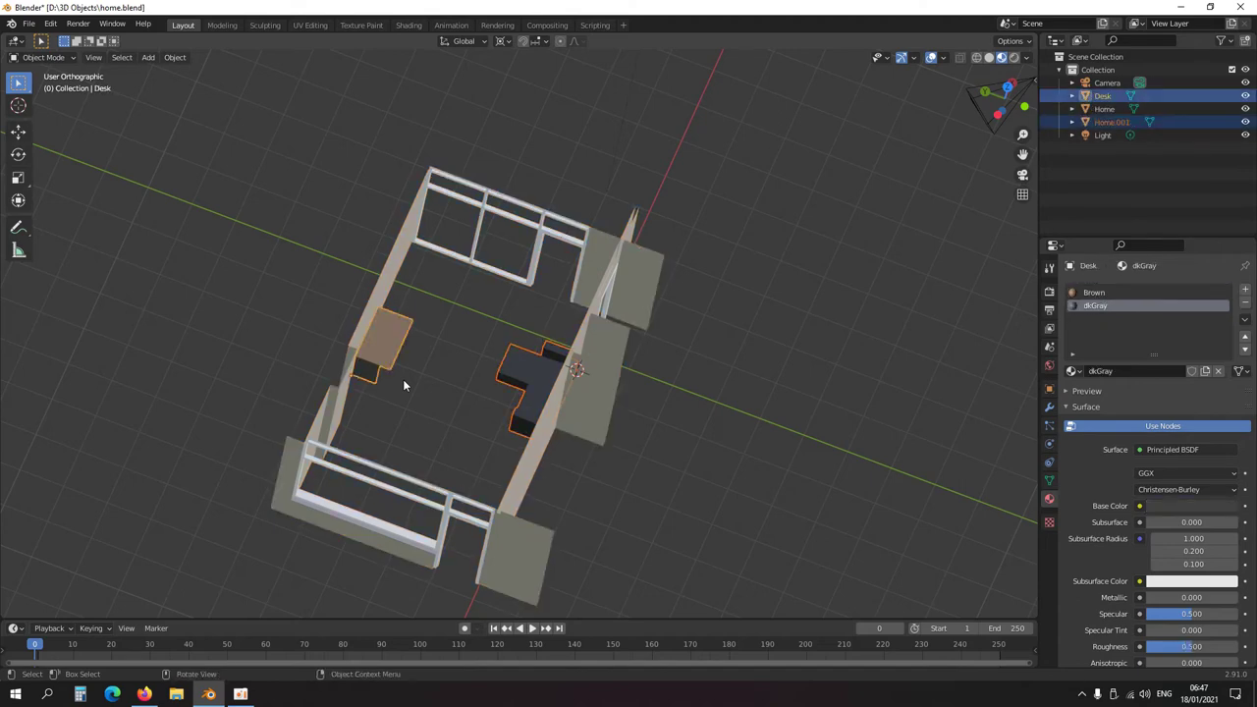
- Select only the desk and enter Edit Mode on its mesh
middle_drag(506, 500, 608, 439)
scroll(479, 410, up, 3)
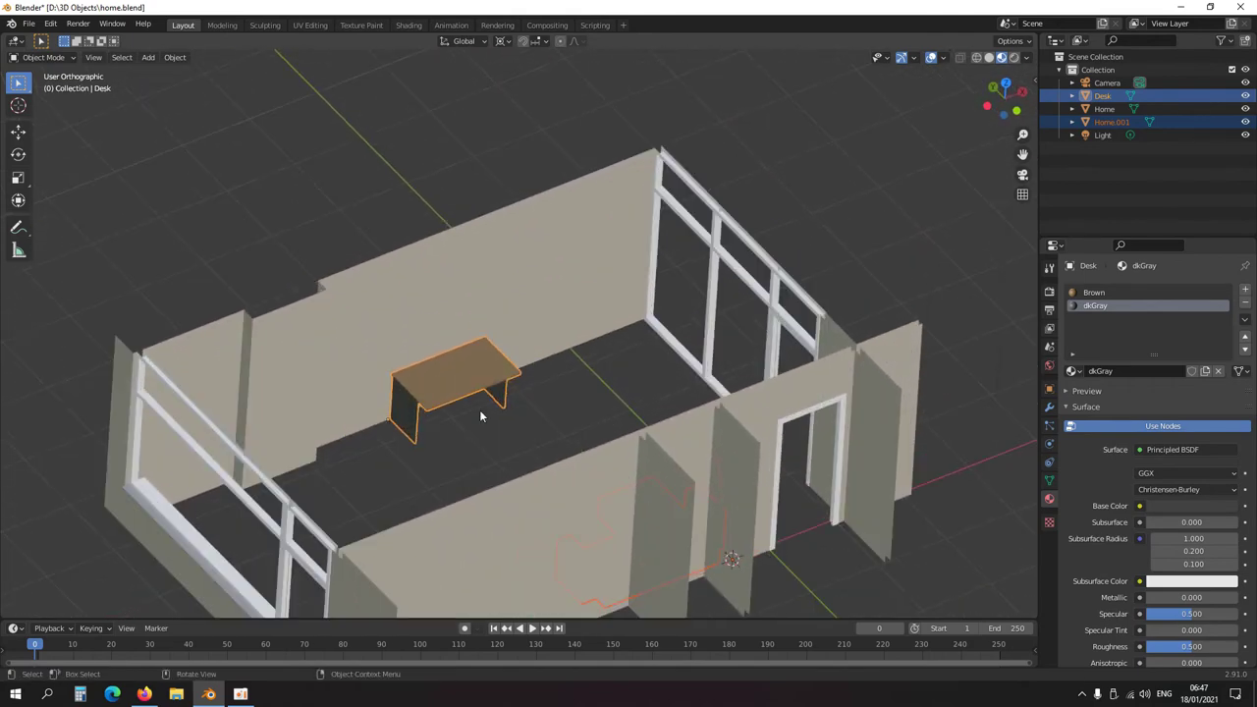
click(430, 401)
click(451, 390)
shift+middle_drag(475, 425, 560, 425)
middle_drag(557, 469, 492, 498)
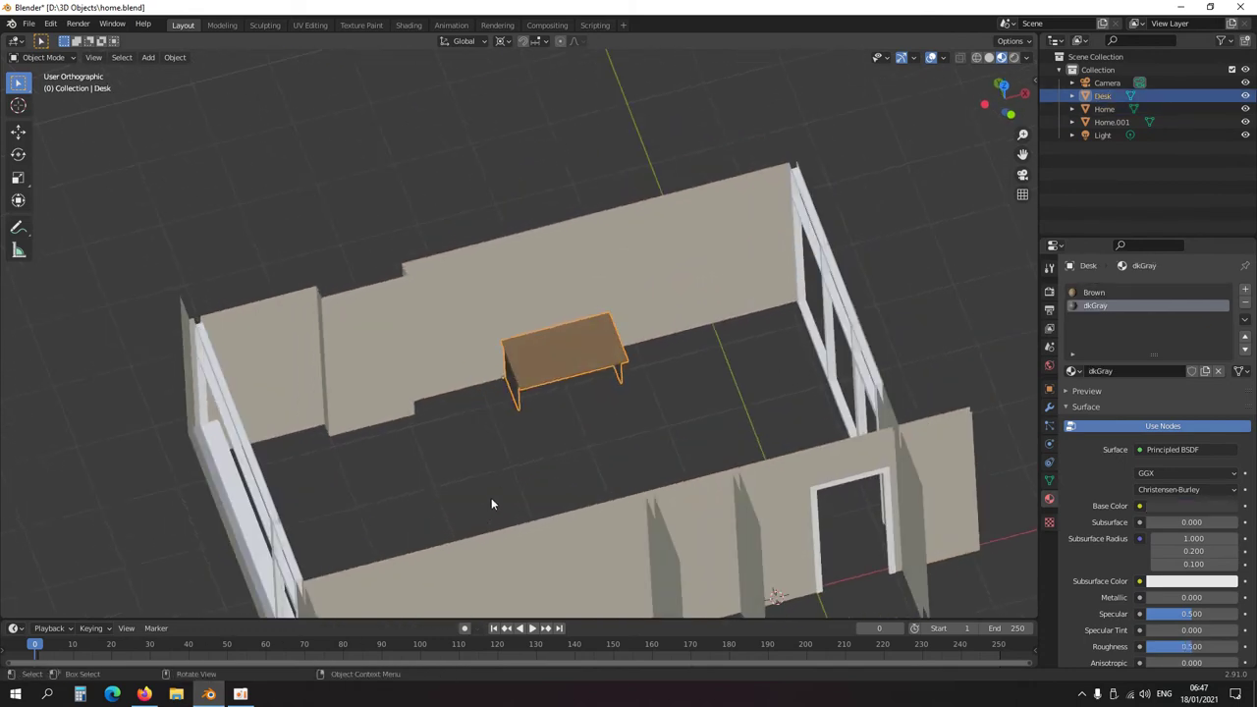
scroll(556, 397, up, 3)
key(Tab)
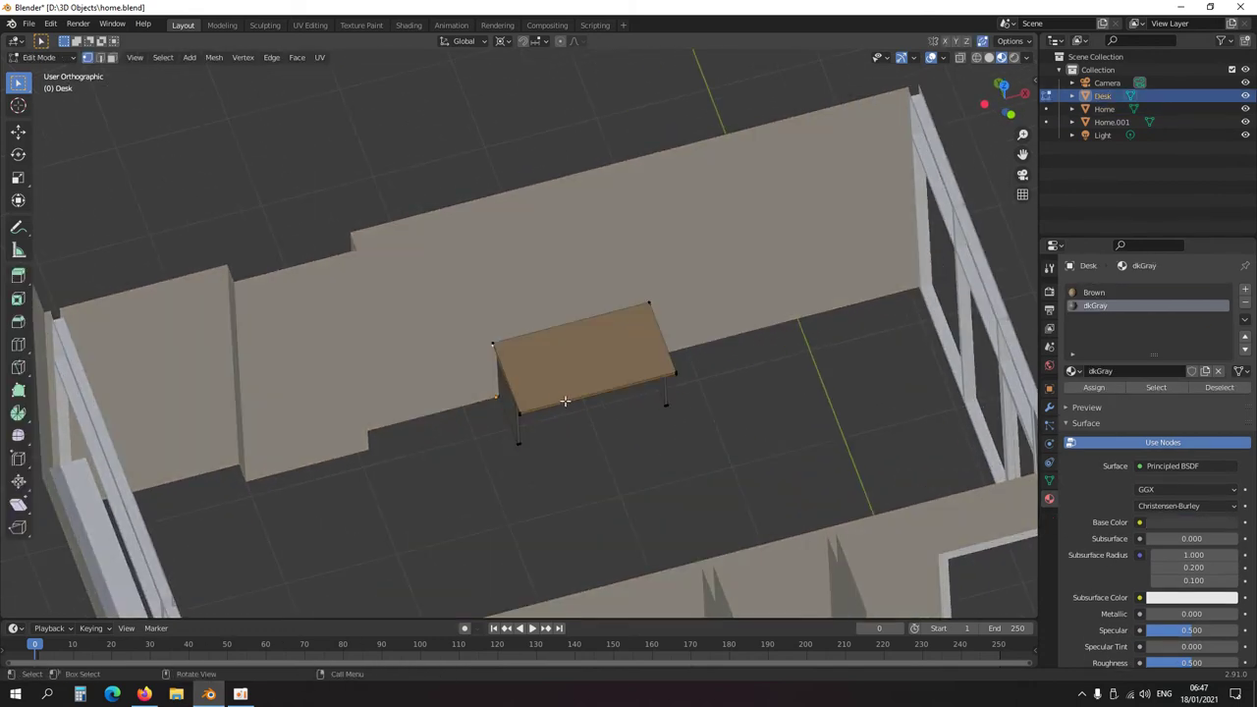
- Duplicate the desk's tabletop mesh in front wireframe view and offset the copy by about -1.1 m in X and 1.1 m in Z
key(a)
key(KP_1)
key(alt+z)
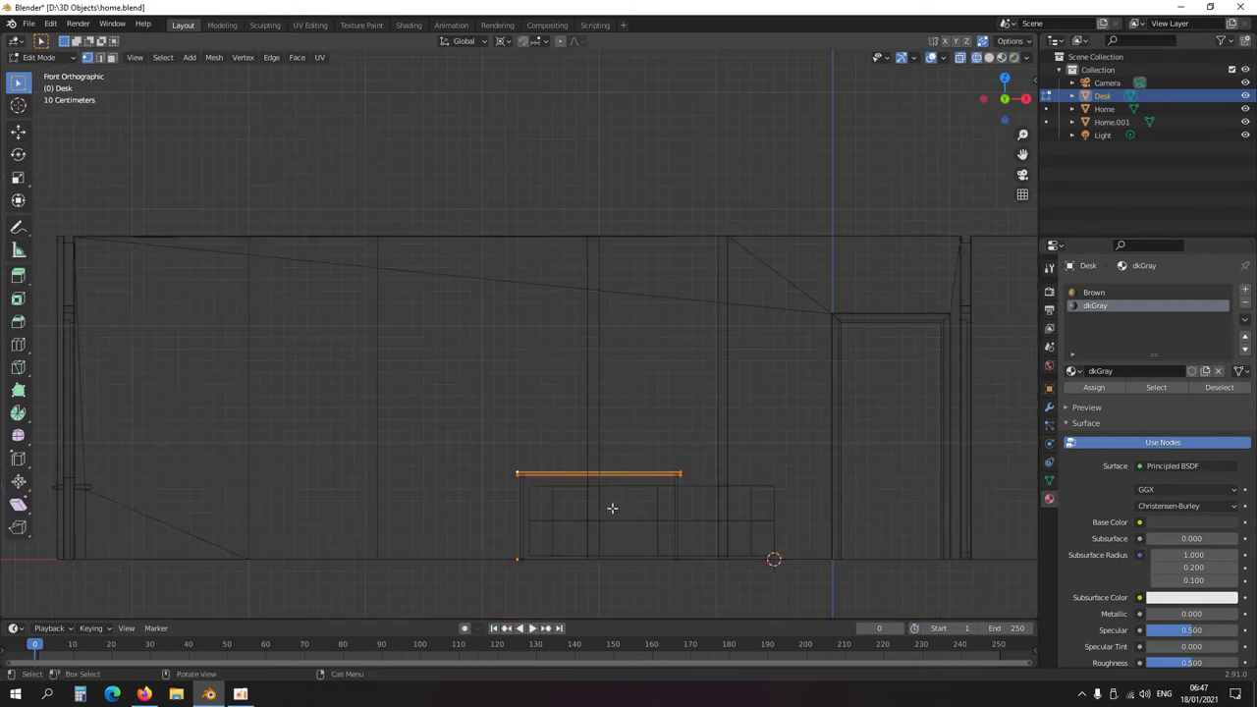
scroll(634, 367, up, 5)
shift+middle_drag(576, 388, 603, 401)
scroll(609, 401, down, 3)
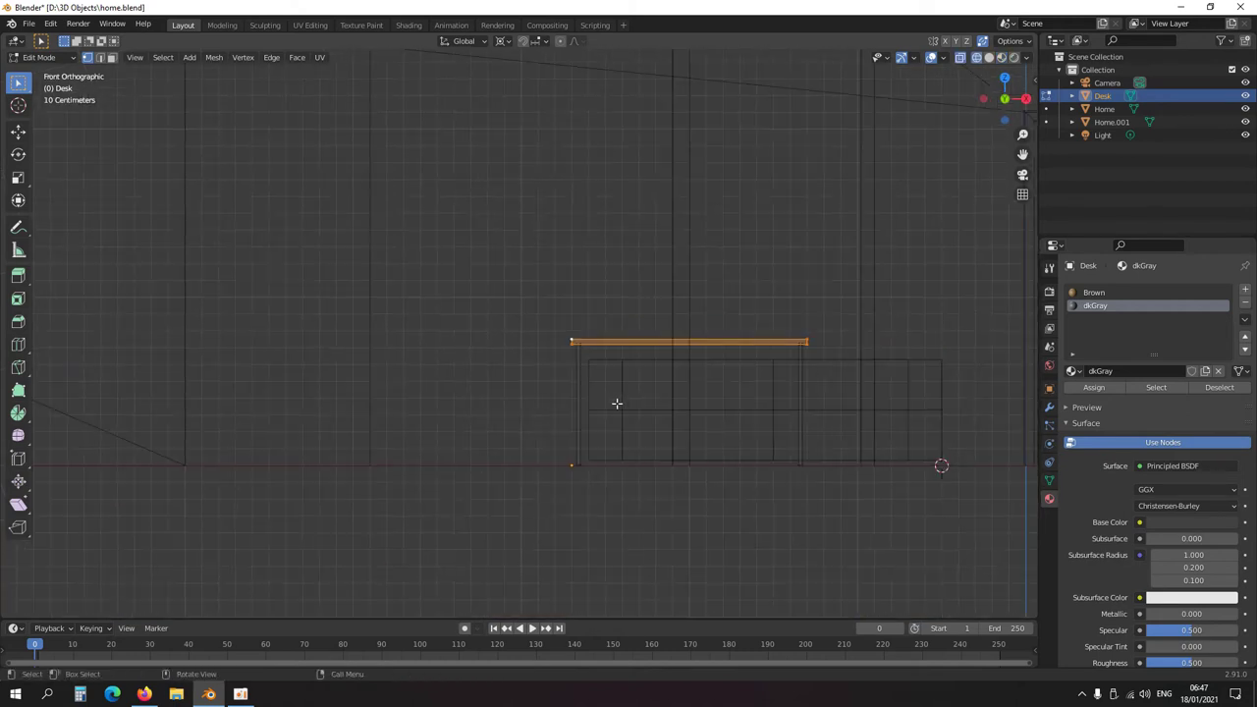
key(g)
click(437, 210)
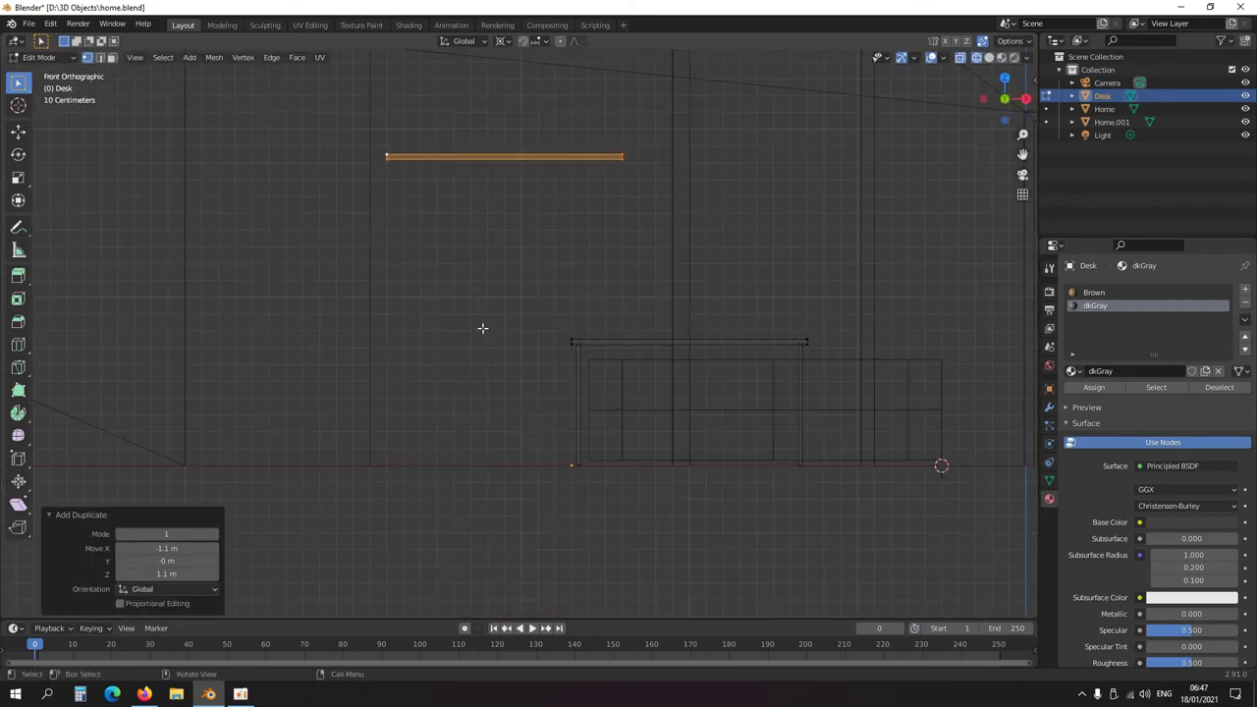
- Snap the 3D cursor to the desk's origin and shorten the duplicated board by moving its right end about -0.4 m along X
key(Tab)
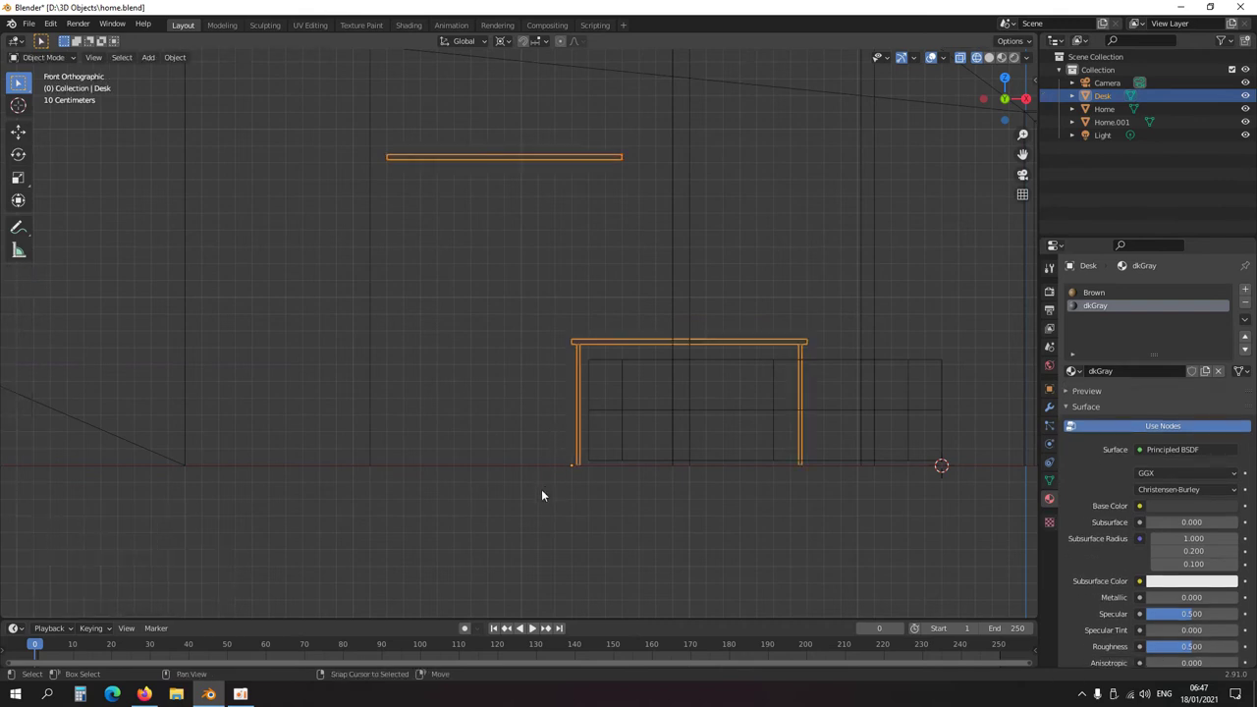
key(shift+s)
key(Tab)
drag(676, 206, 585, 138)
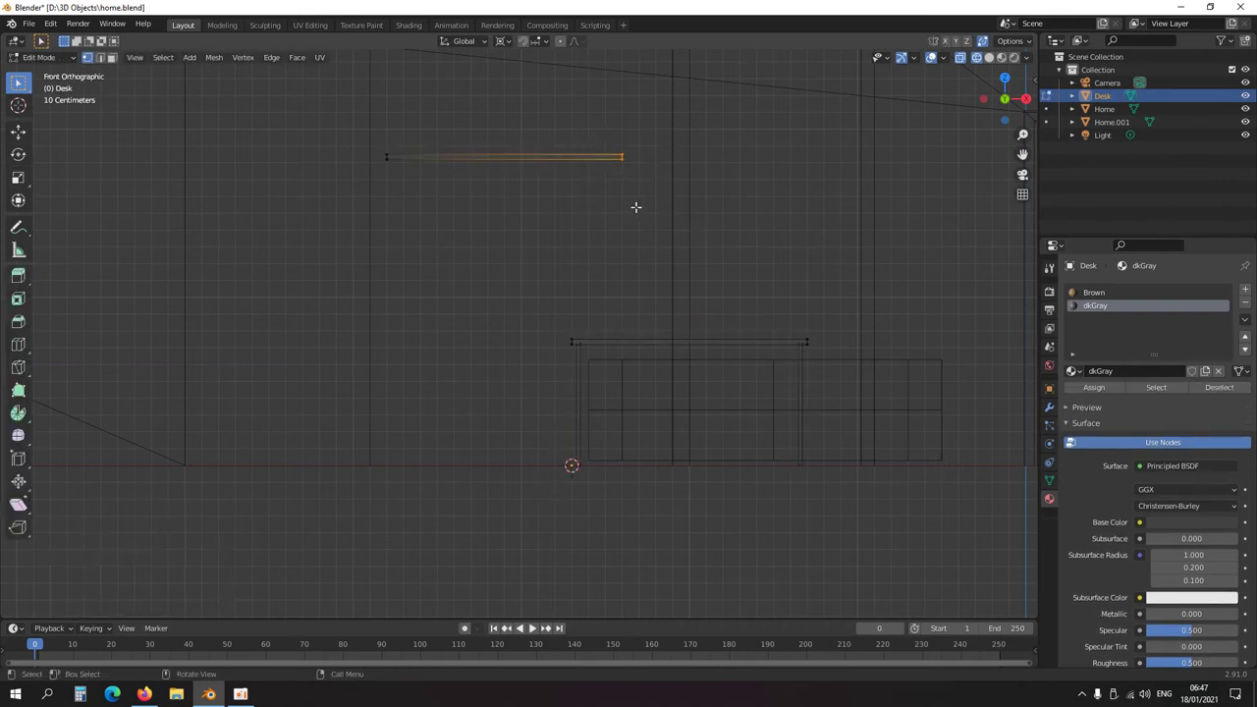
key(g)
key(x)
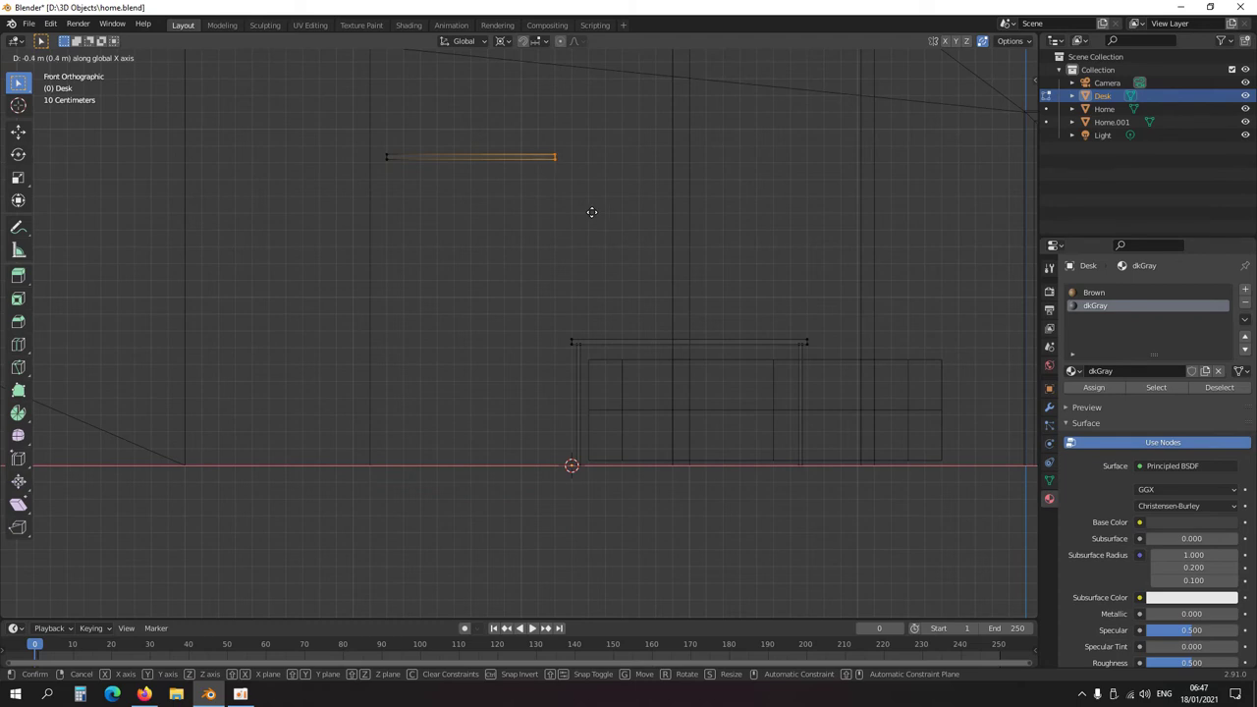
click(591, 212)
- Extrude the underside of the duplicated board down to floor level, scaling it to 0 along Z about the 3D cursor
drag(573, 157, 346, 193)
key(e)
key(s)
key(z)
key(0)
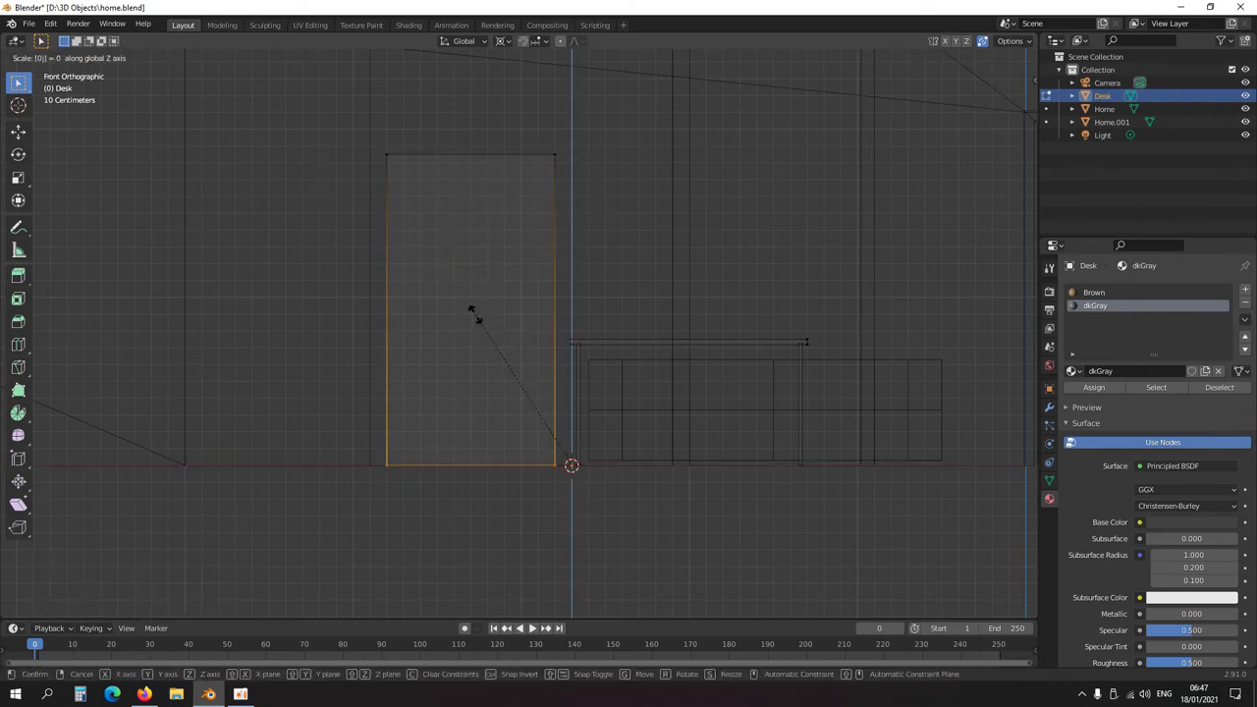
key(Return)
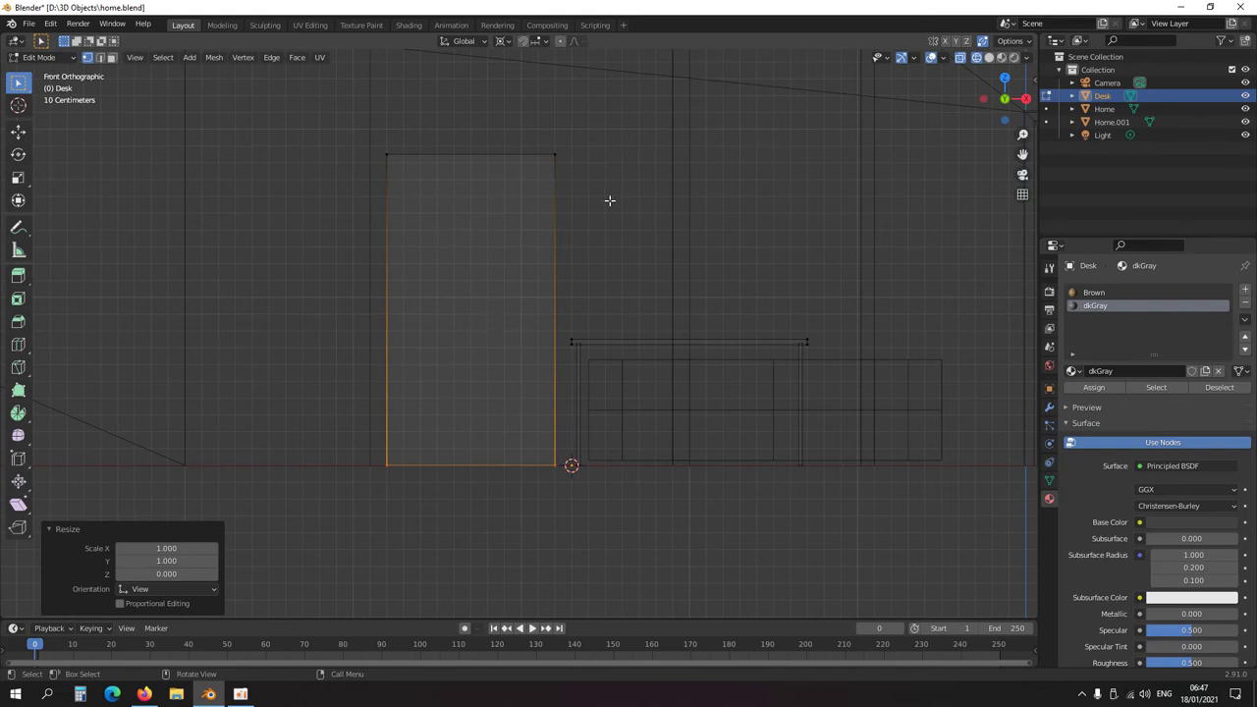
- Lower the top of the new cabinet block by about 1.1 m along Z to roughly desk height
drag(609, 201, 365, 137)
key(g)
key(z)
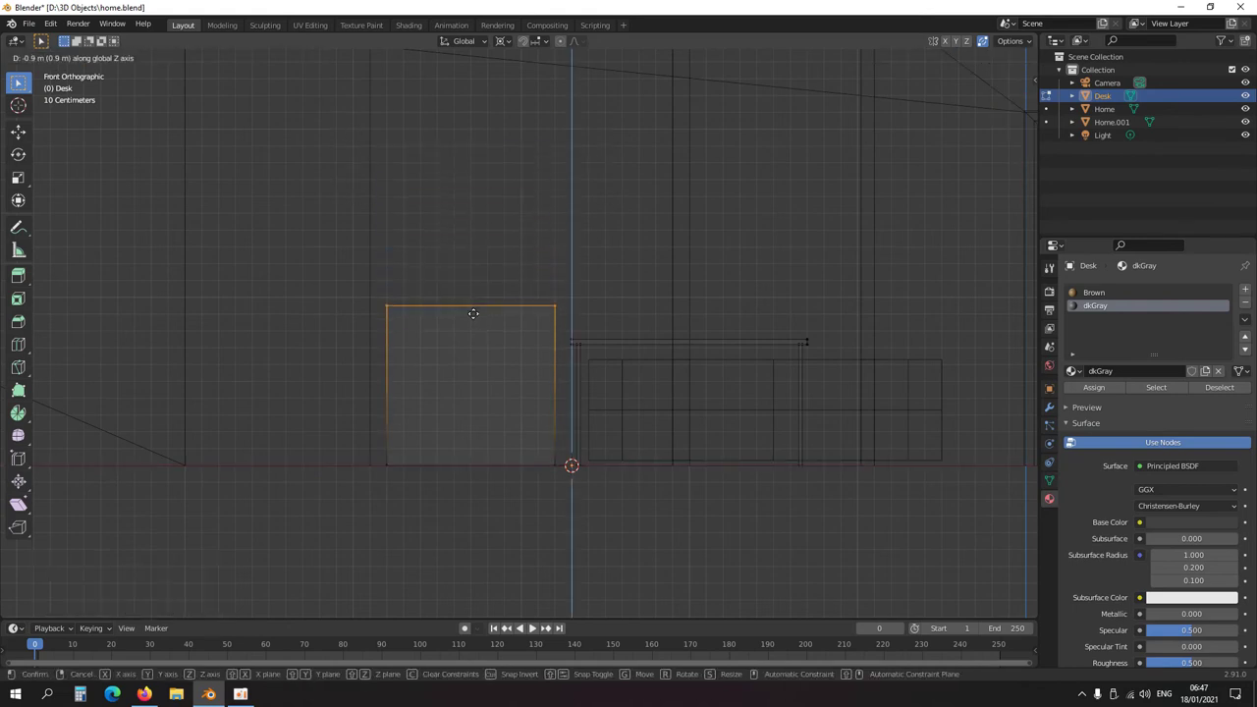
click(473, 352)
scroll(488, 371, up, 4)
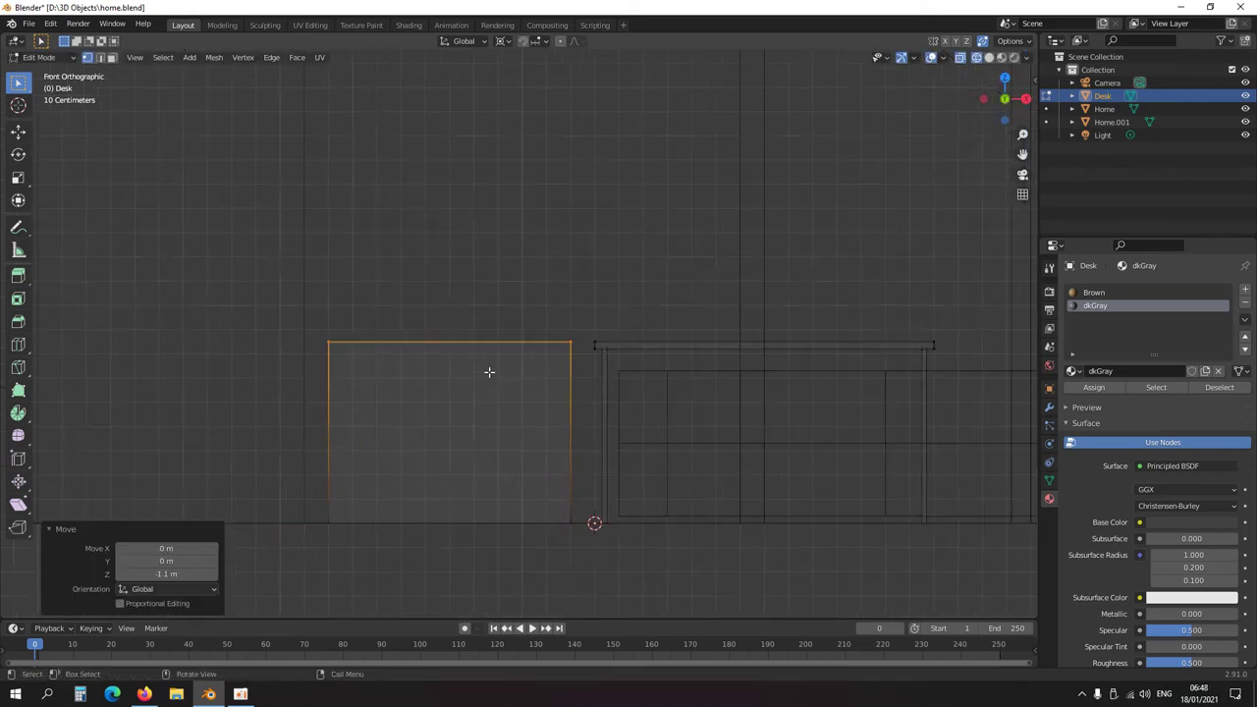
scroll(513, 259, down, 2)
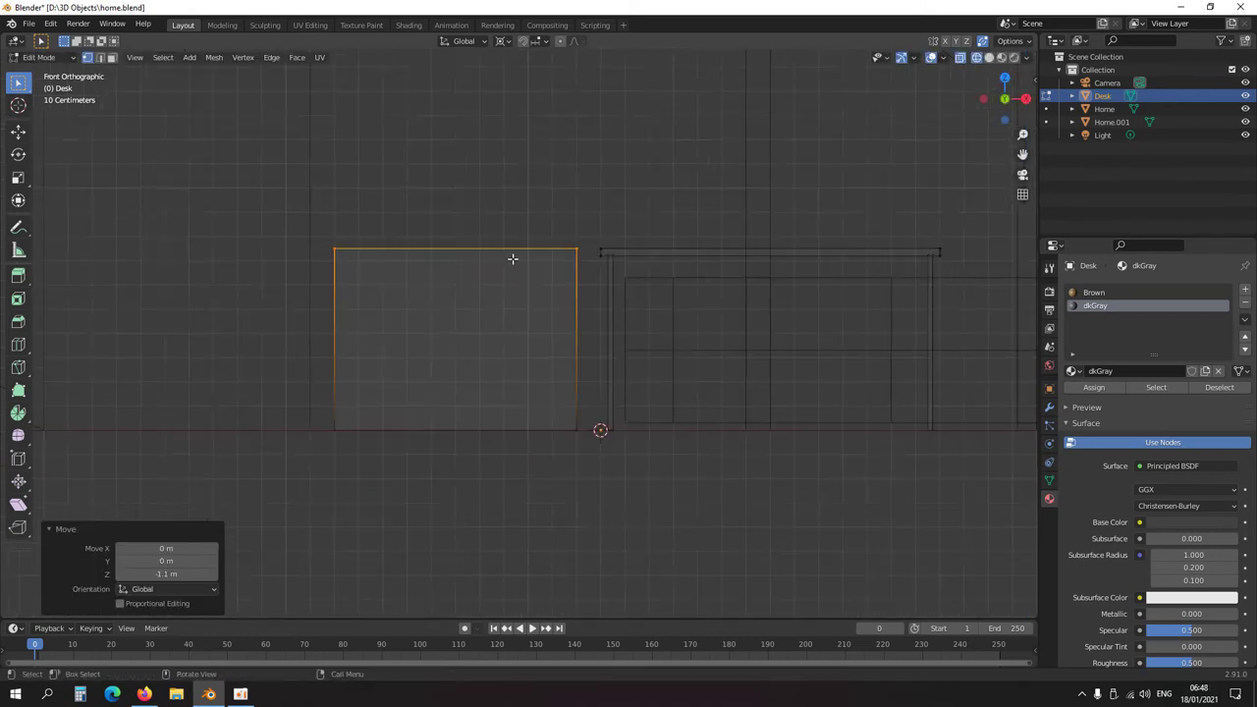
- Reduce the cabinet block's depth by moving its front face about 0.33 m along Y toward the wall
middle_drag(513, 258, 535, 330)
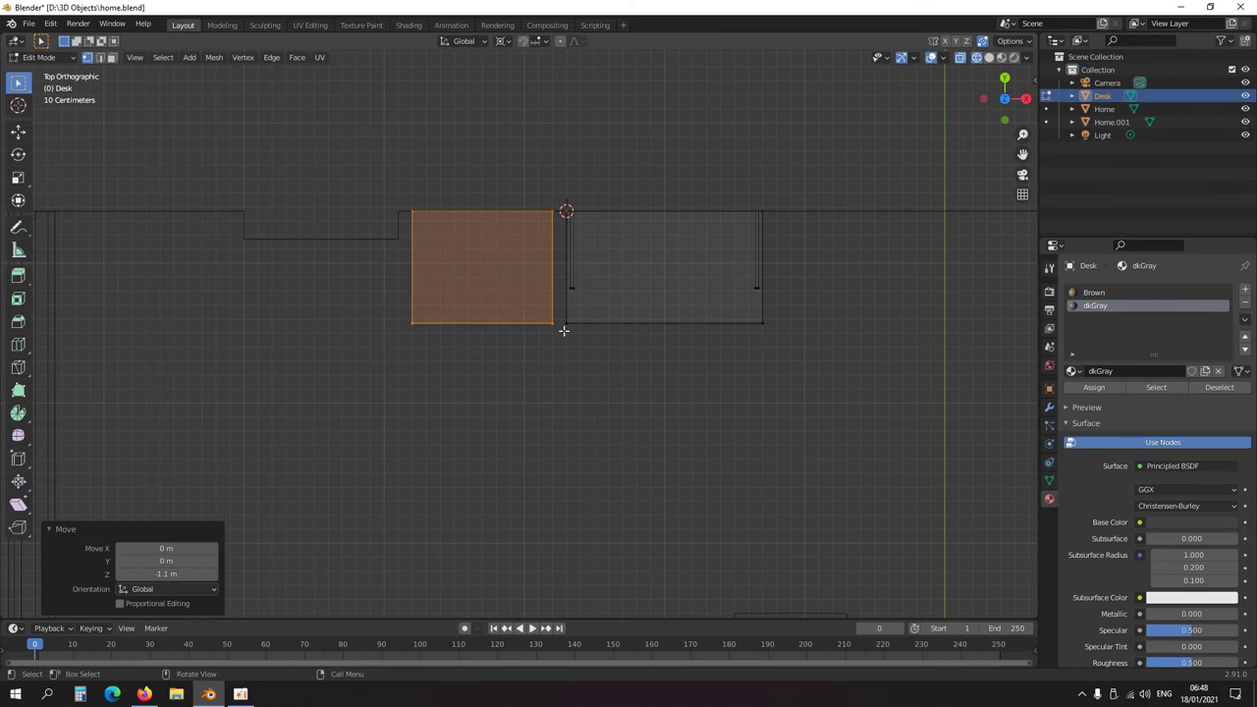
alt+click(552, 322)
scroll(484, 400, up, 4)
key(g)
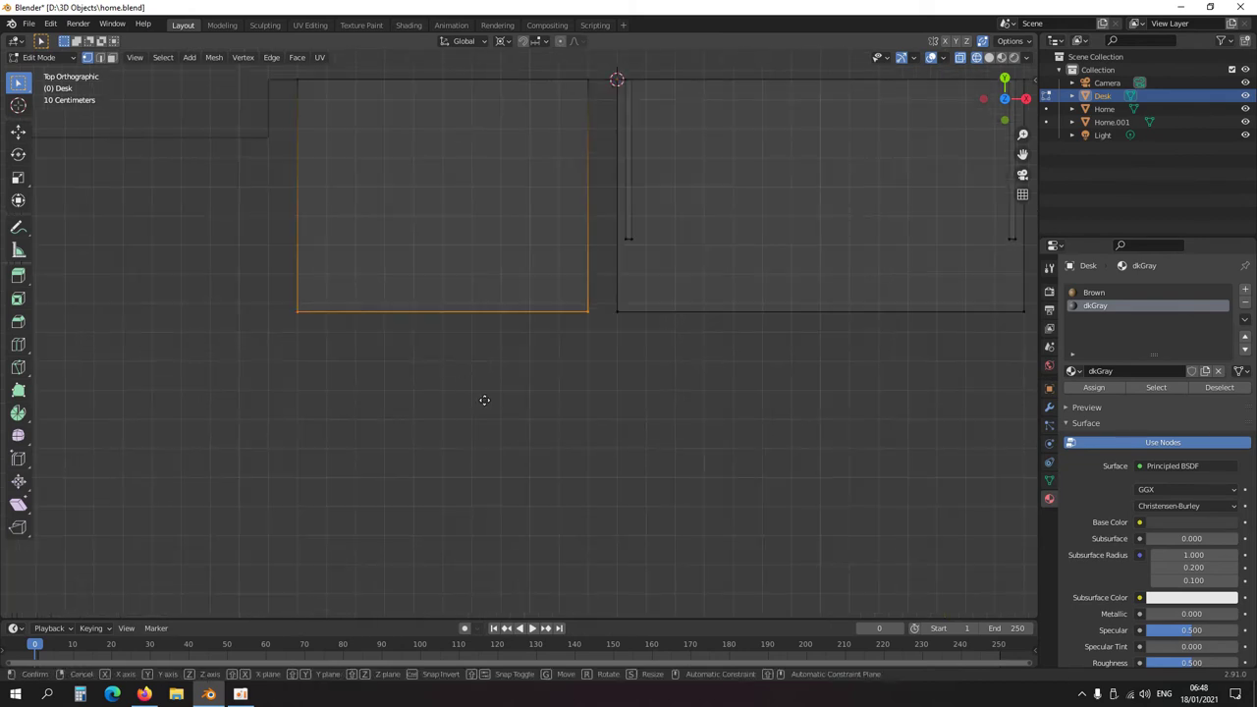
key(y)
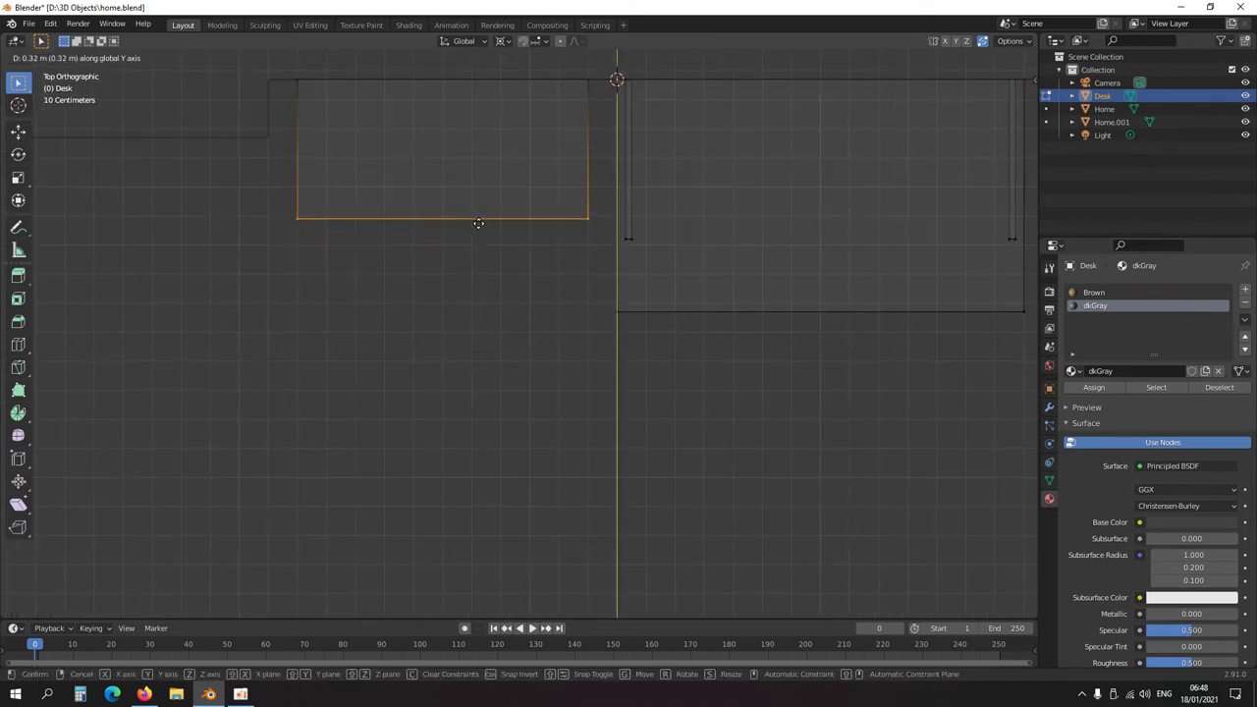
click(475, 201)
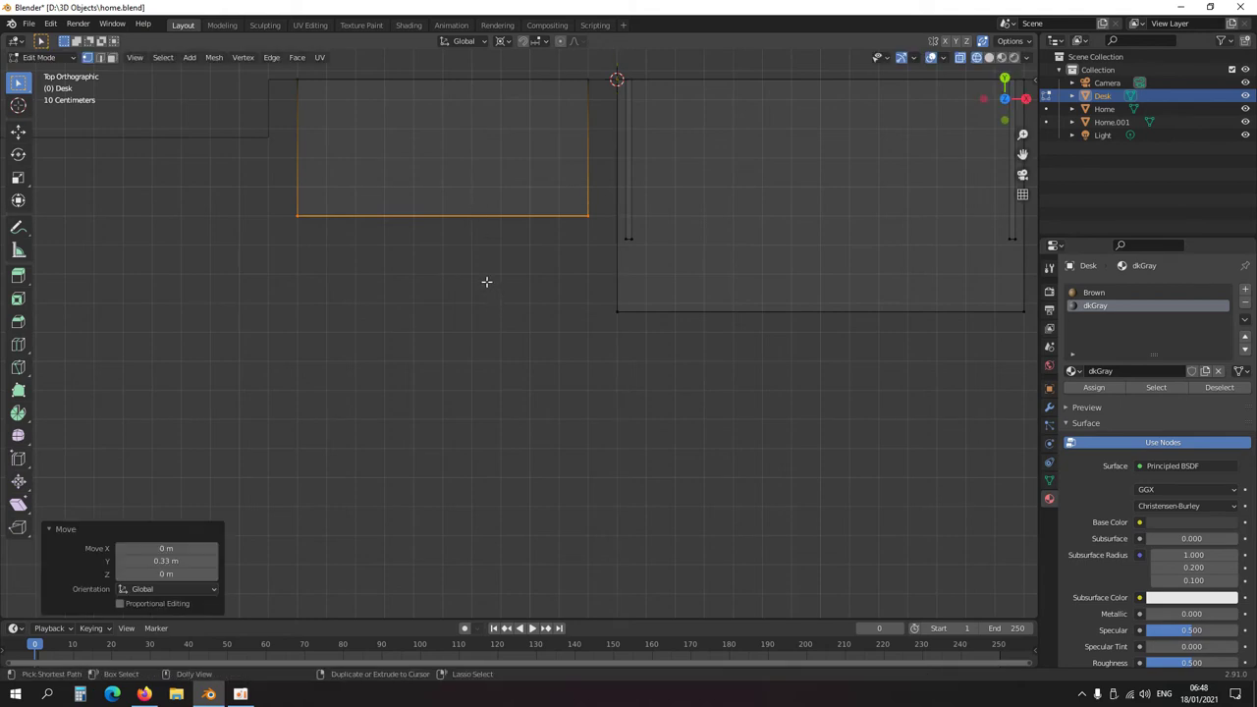
- Snap the 3D cursor to the cabinet's front face and extrude that face inward by scaling it to about 0.963
key(KP_1)
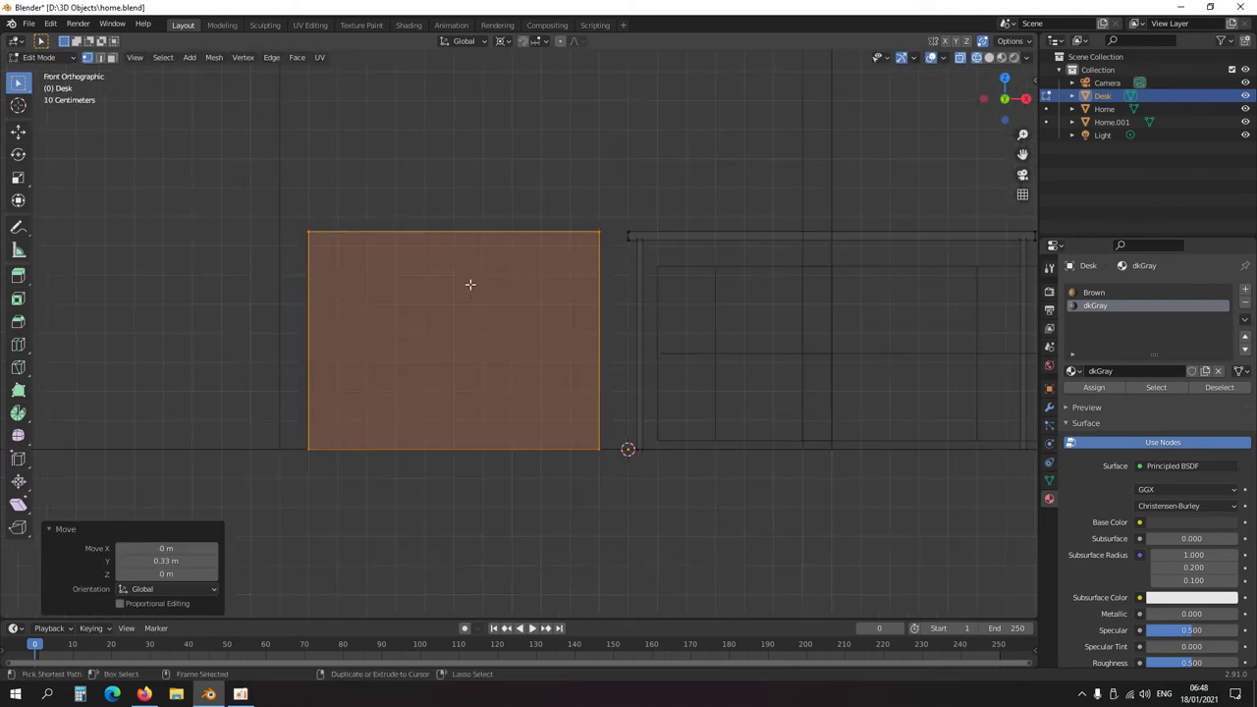
key(shift+s)
click(472, 331)
scroll(573, 299, up, 2)
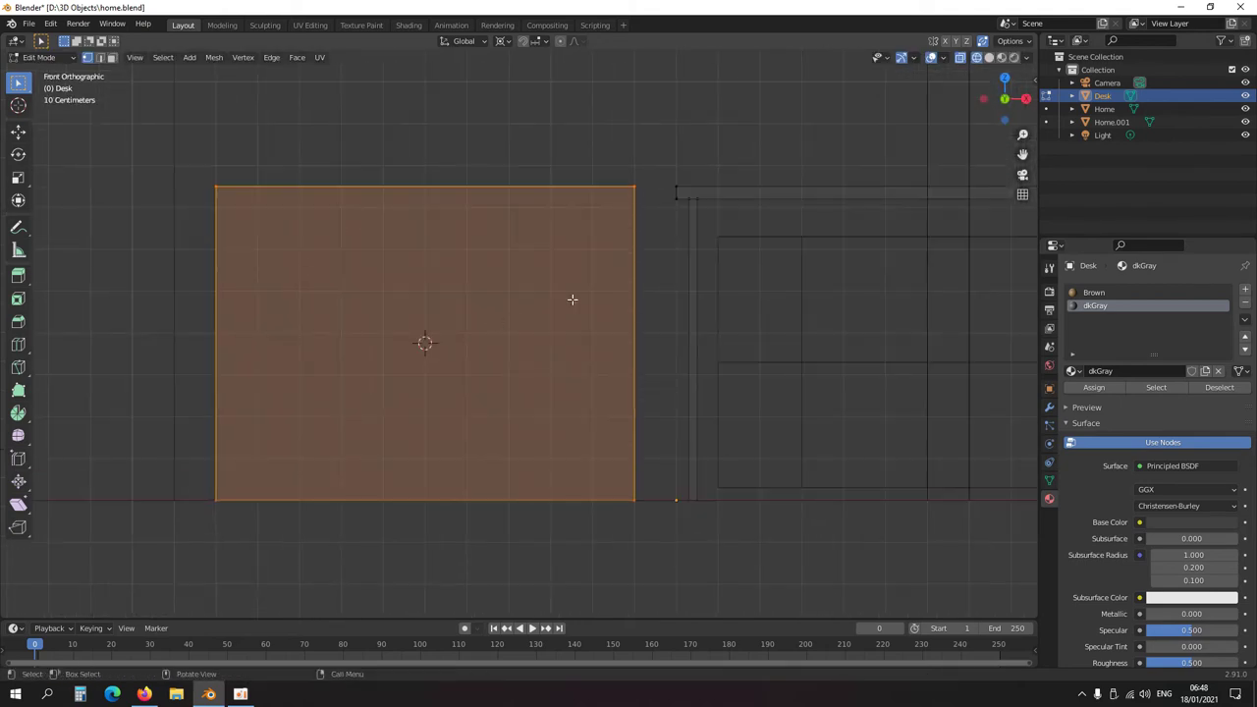
key(s)
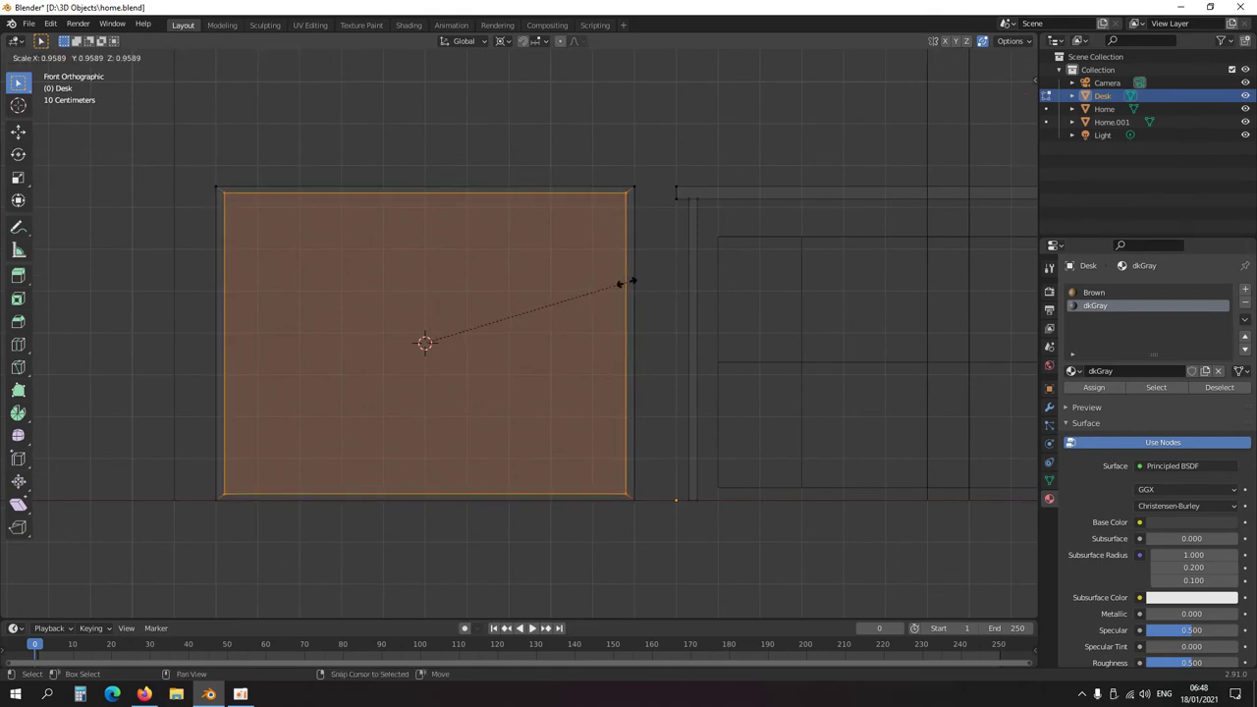
click(635, 274)
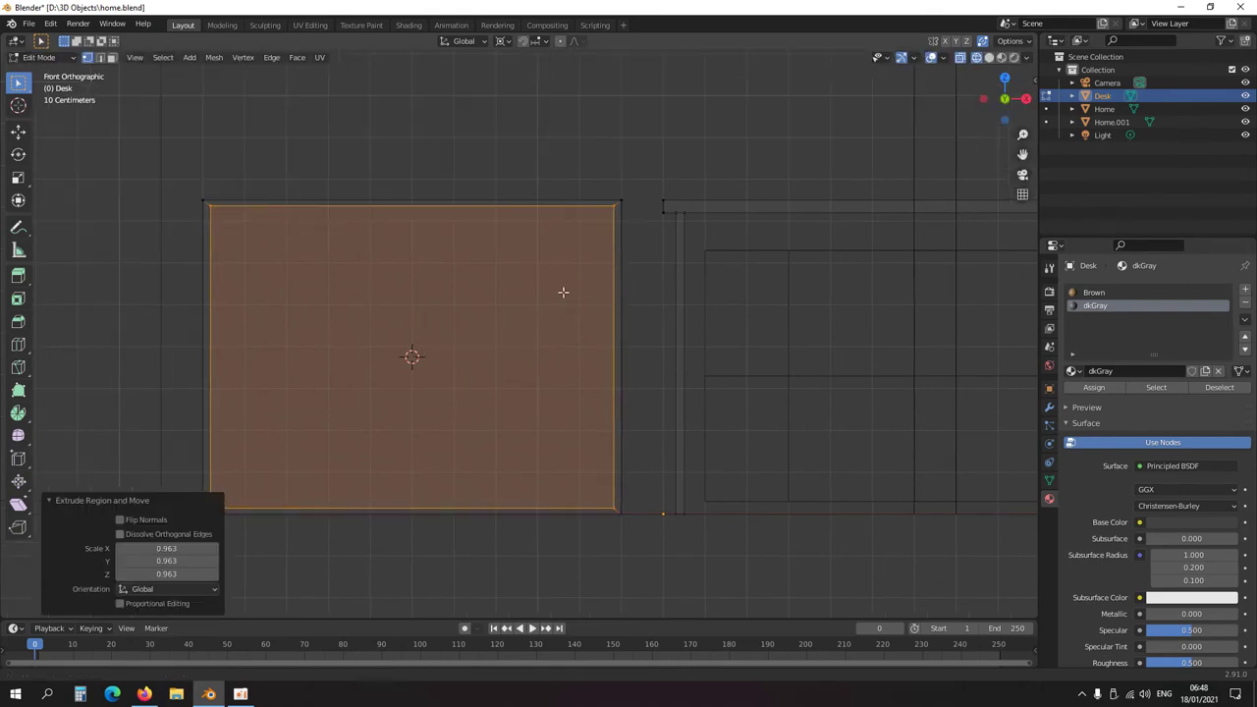
- Scale the inset front face to about 0.996 overall and 0.987 along Z, and snap the selection to the grid
scroll(564, 292, up, 3)
shift+middle_drag(564, 292, 508, 396)
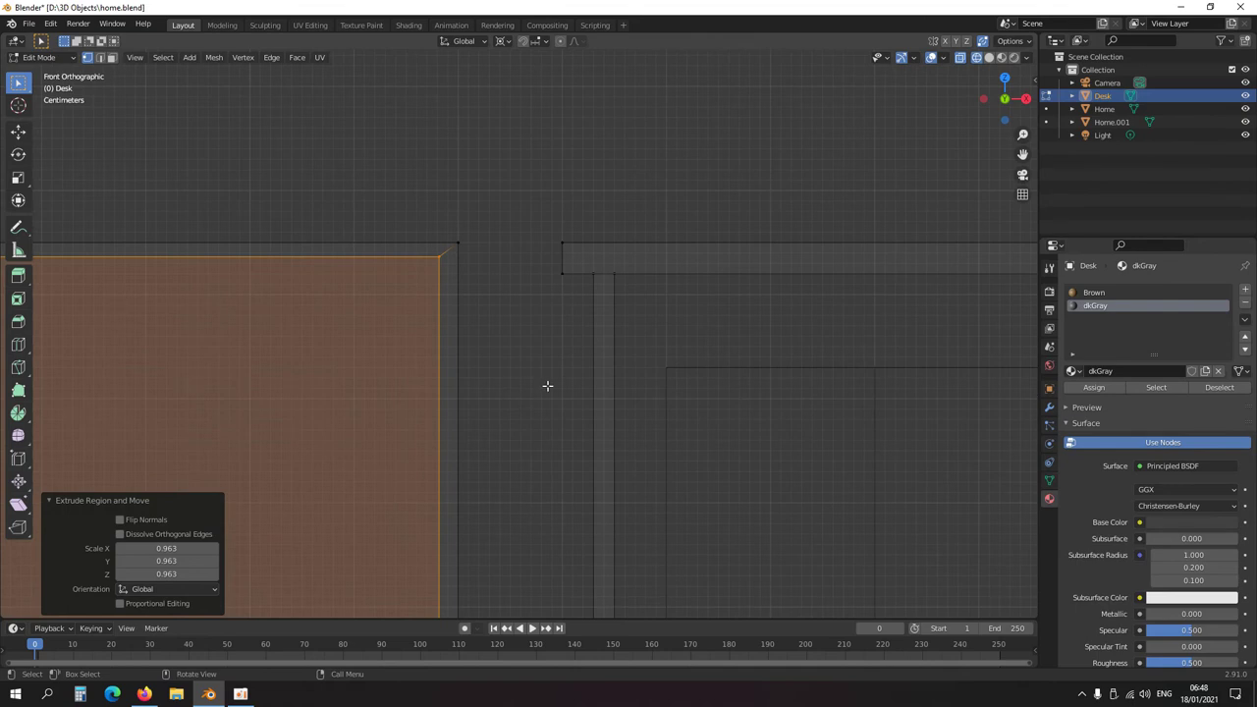
key(s)
click(521, 394)
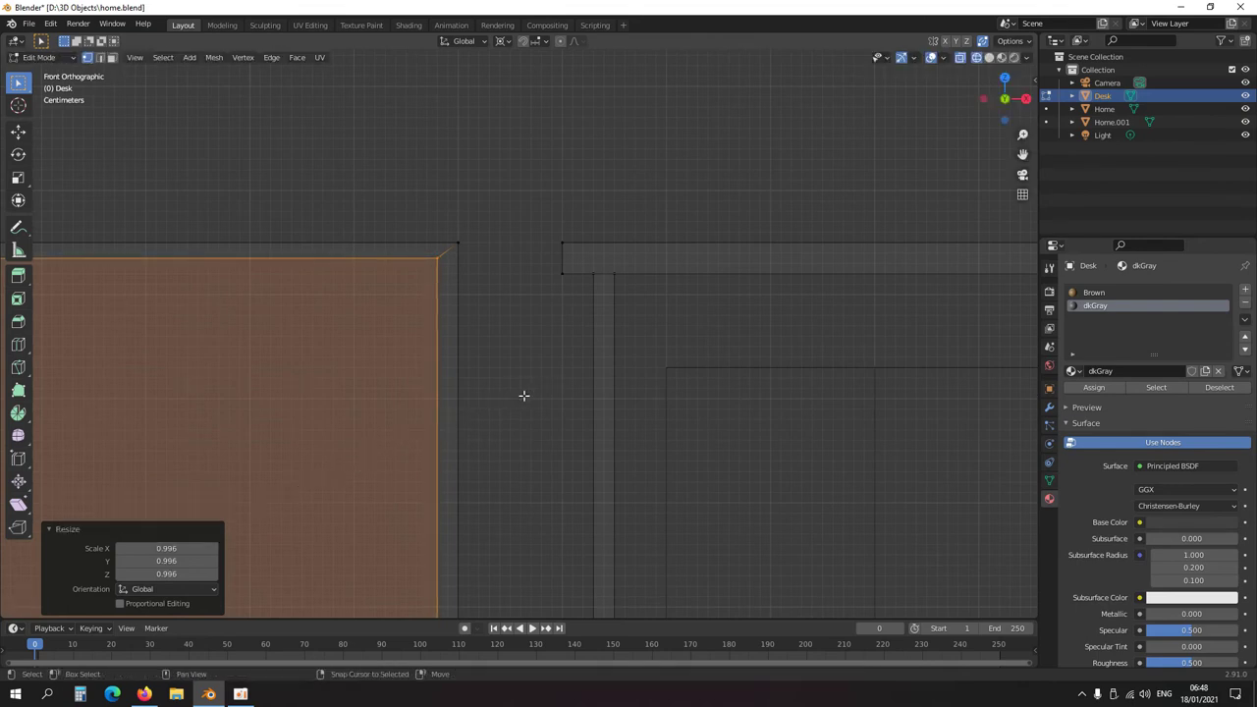
key(s)
key(z)
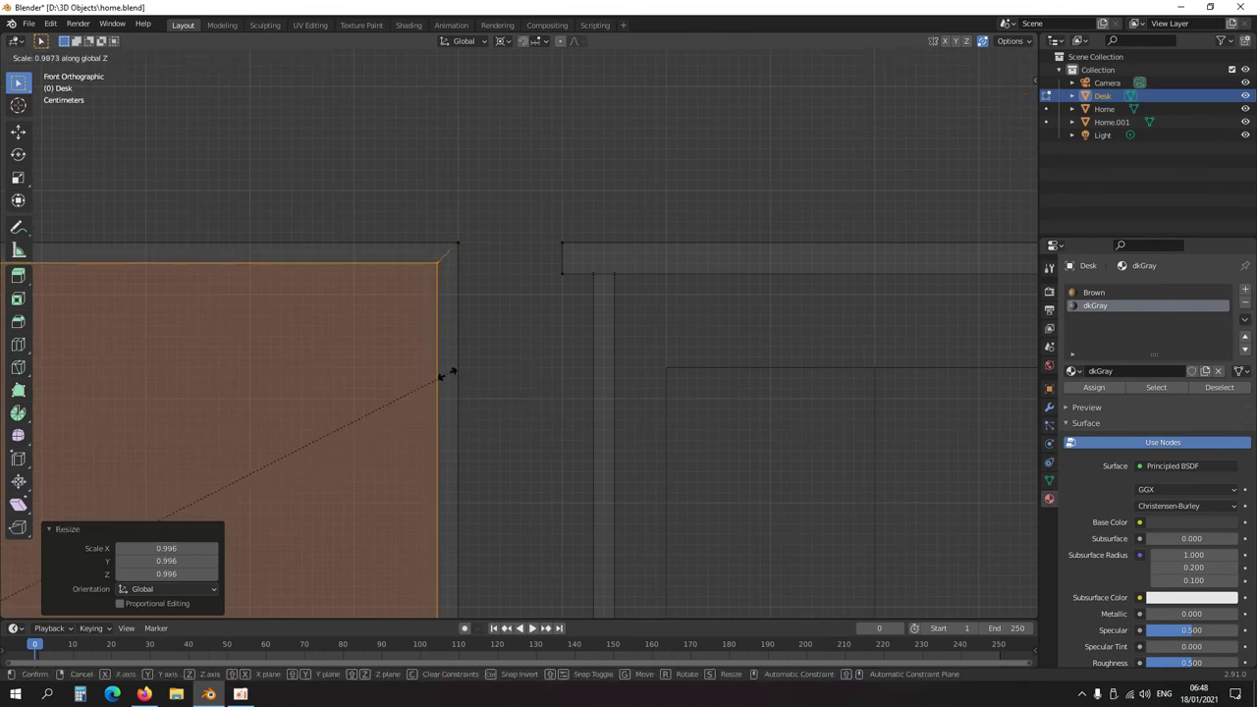
click(452, 369)
key(shift+s)
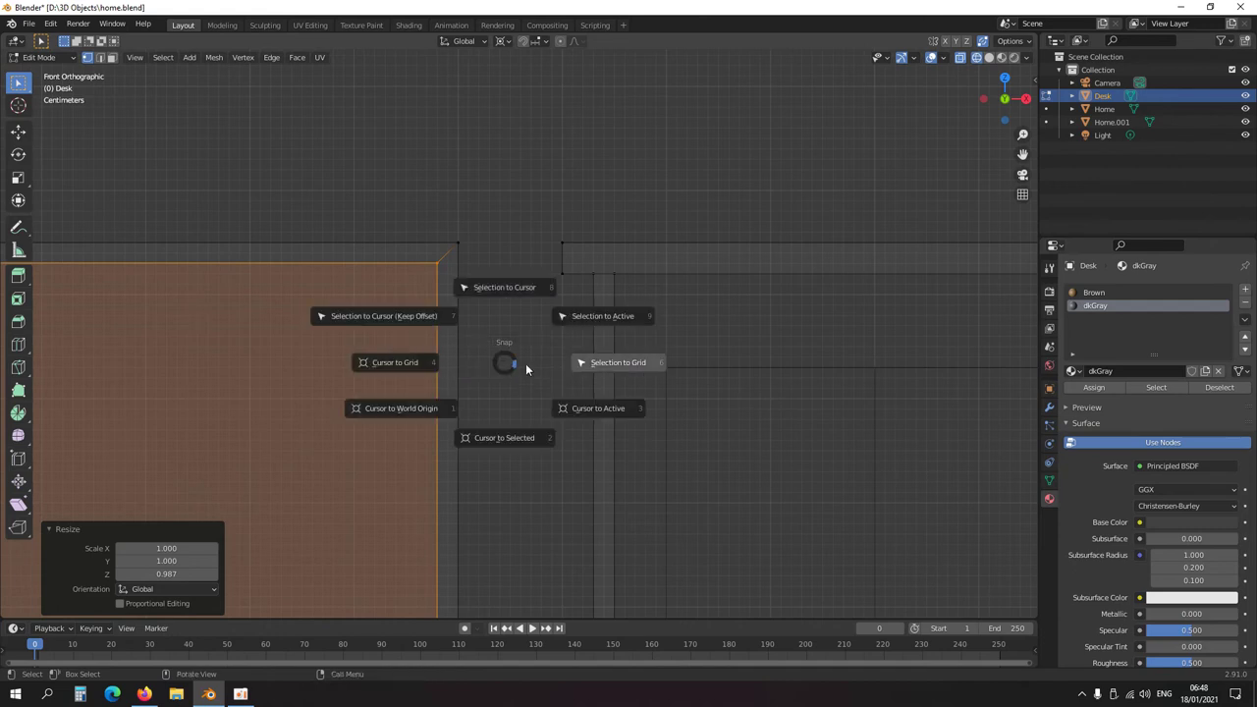
click(618, 363)
scroll(458, 356, down, 3)
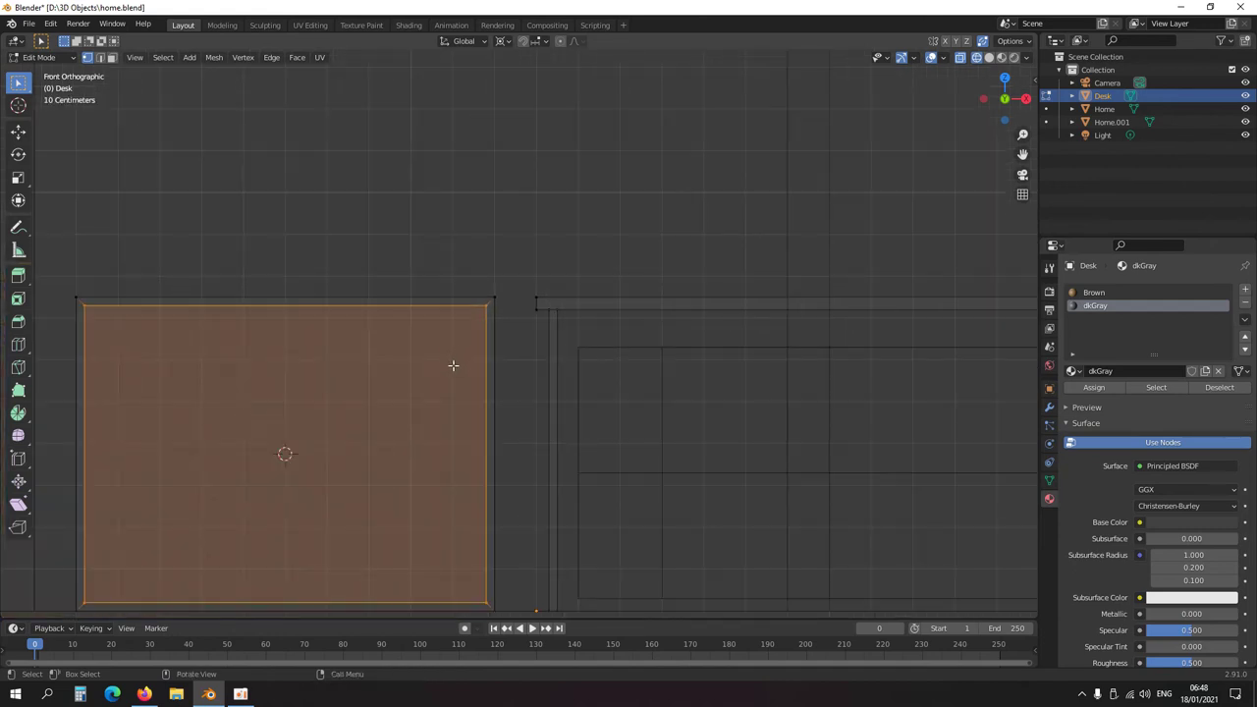
- Extrude the inset front face about 0.45 m along Y into the block to hollow out the cabinet
key(alt+a)
alt+middle_drag(406, 449, 509, 430)
click(509, 358)
key(e)
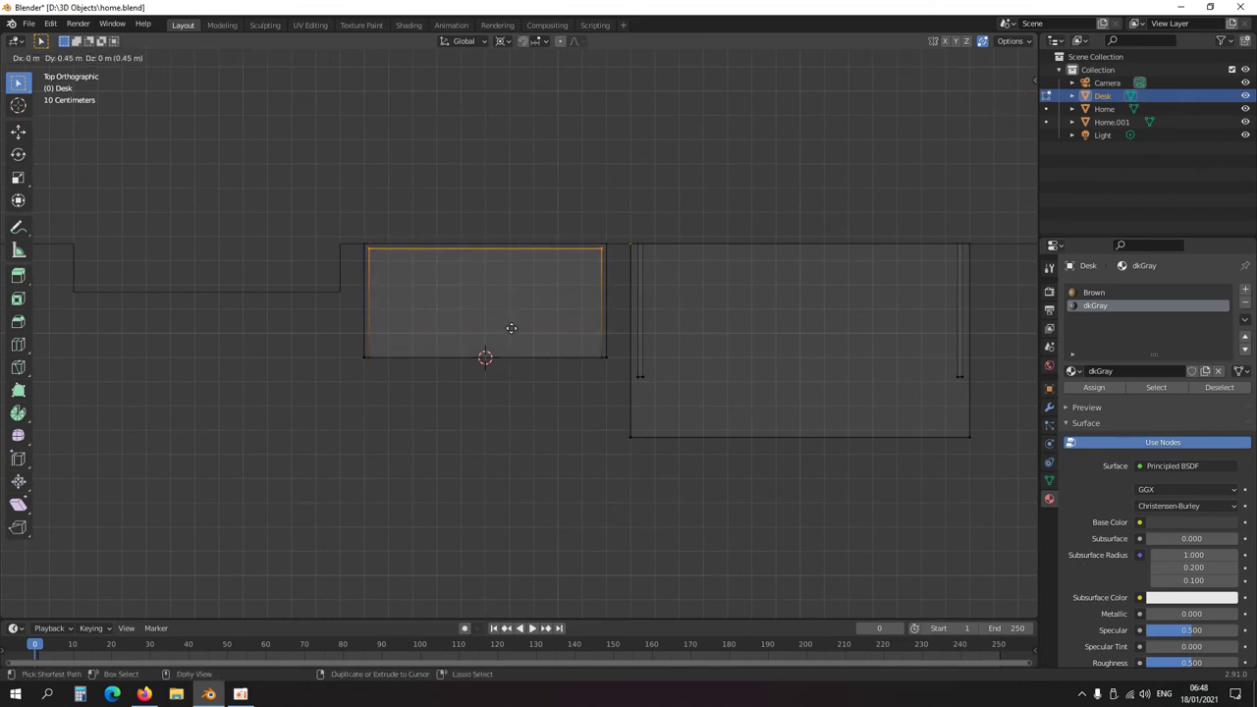
click(512, 331)
middle_drag(511, 331, 374, 393)
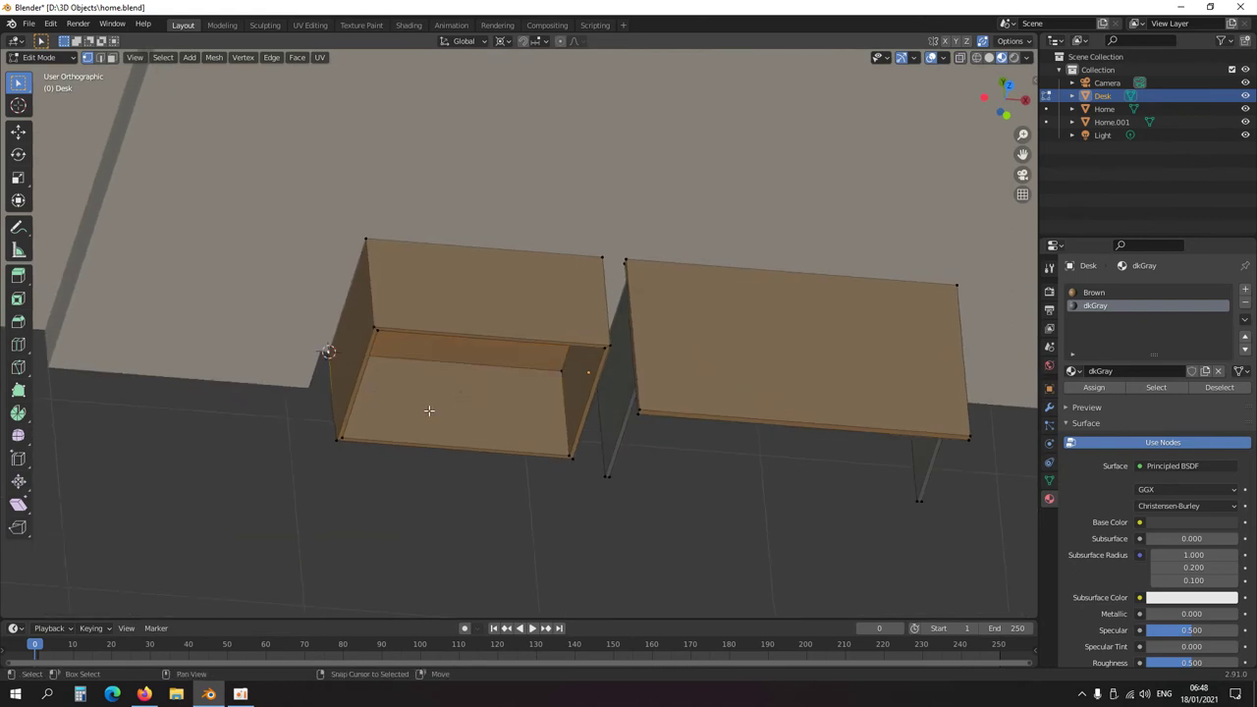
- Expand the selection to the whole cabinet, separate it from the desk mesh and select it as its own object
scroll(432, 410, down, 4)
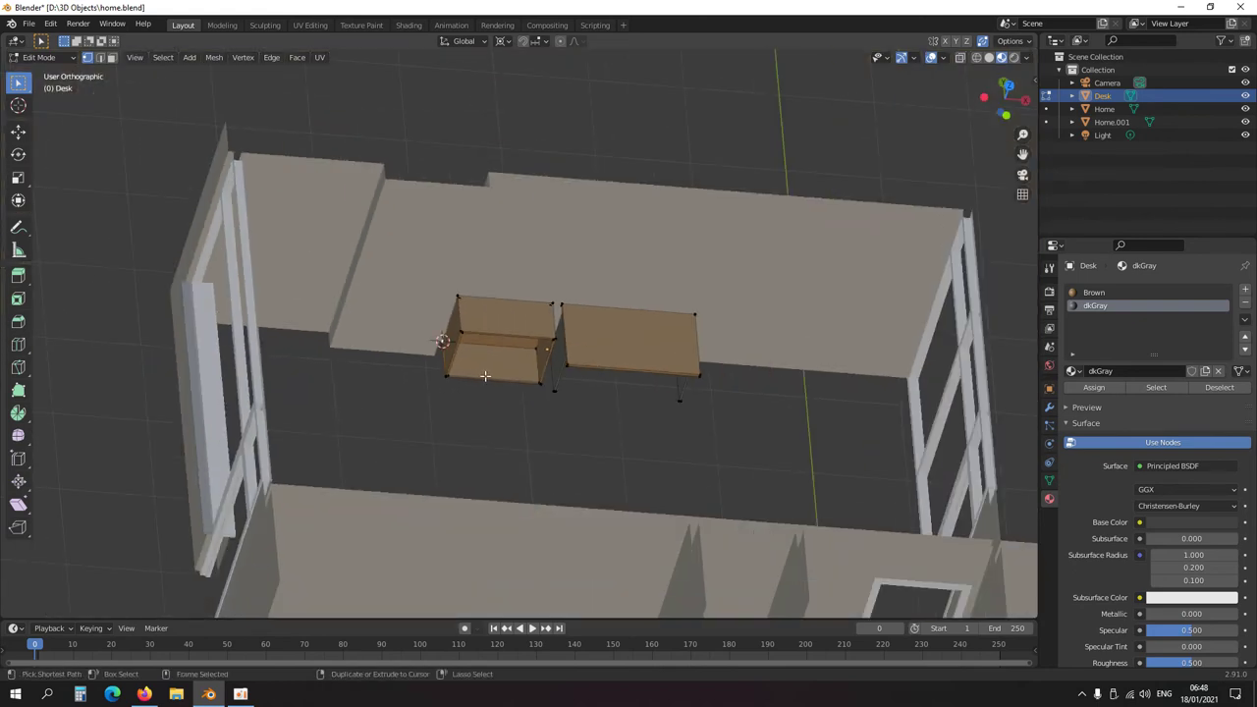
key(ctrl+KP_Add)
key(p)
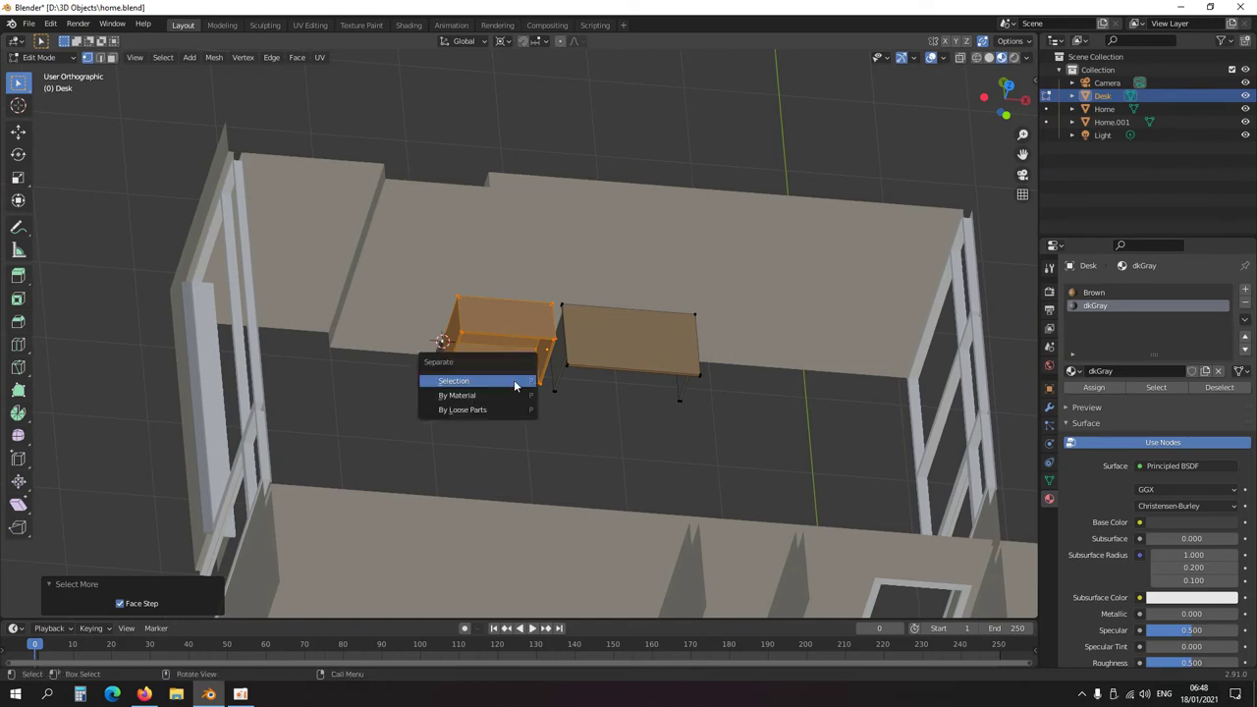
click(515, 384)
click(519, 338)
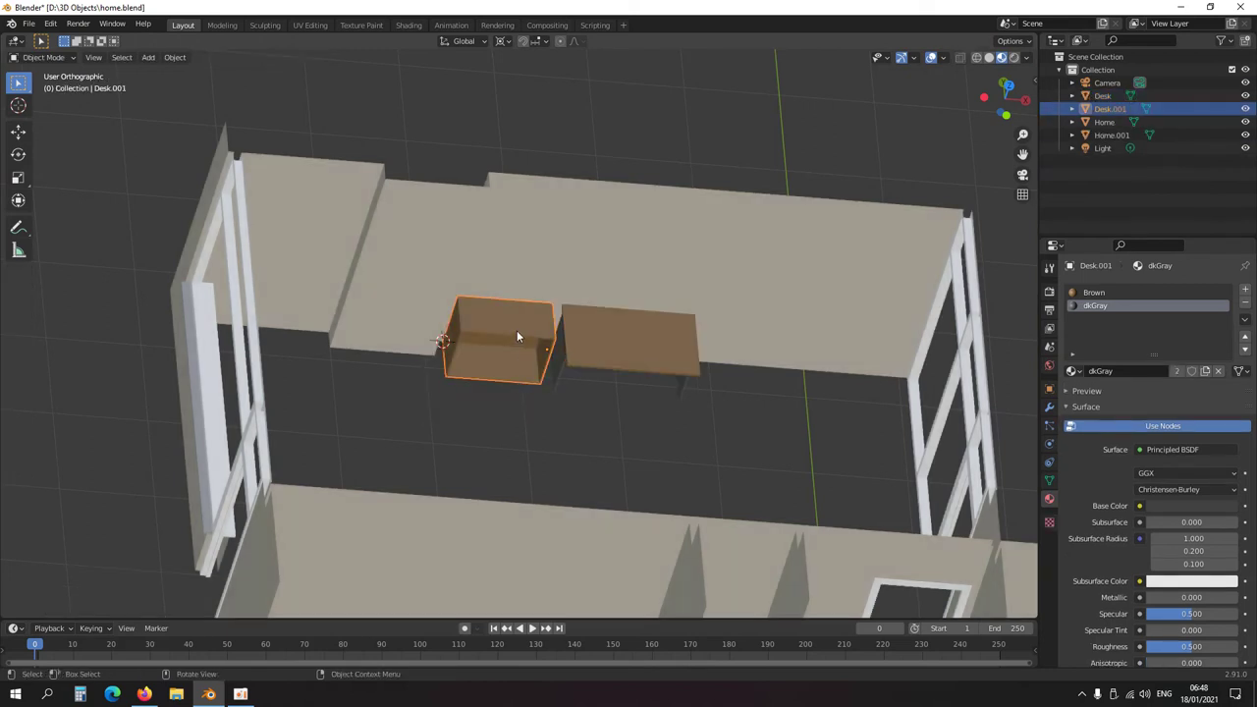
- Set the cabinet object's origin to the 3D cursor at its lower back corner
click(175, 57)
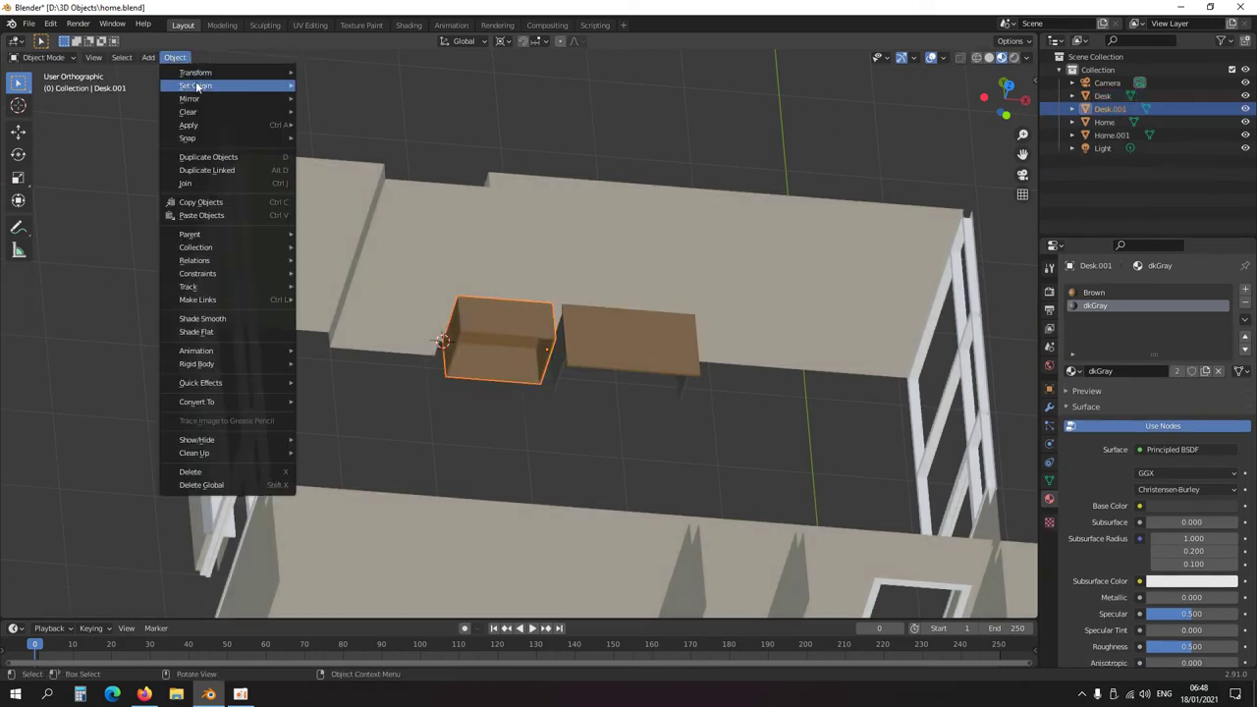
mouse_move(279, 87)
click(339, 113)
middle_drag(747, 294, 1004, 385)
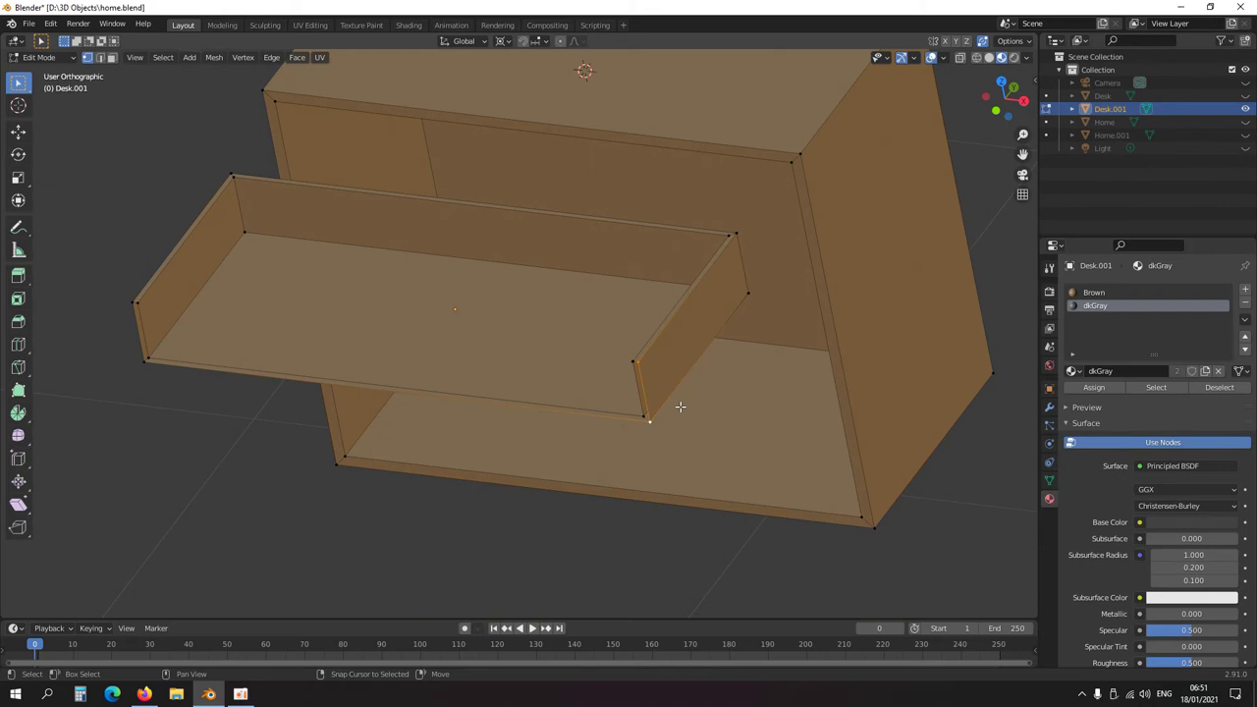
- Place the 3D cursor at the middle of the selected vertical edge on the drawer's front right corner
shift+right_click(680, 405)
key(s)
key(z)
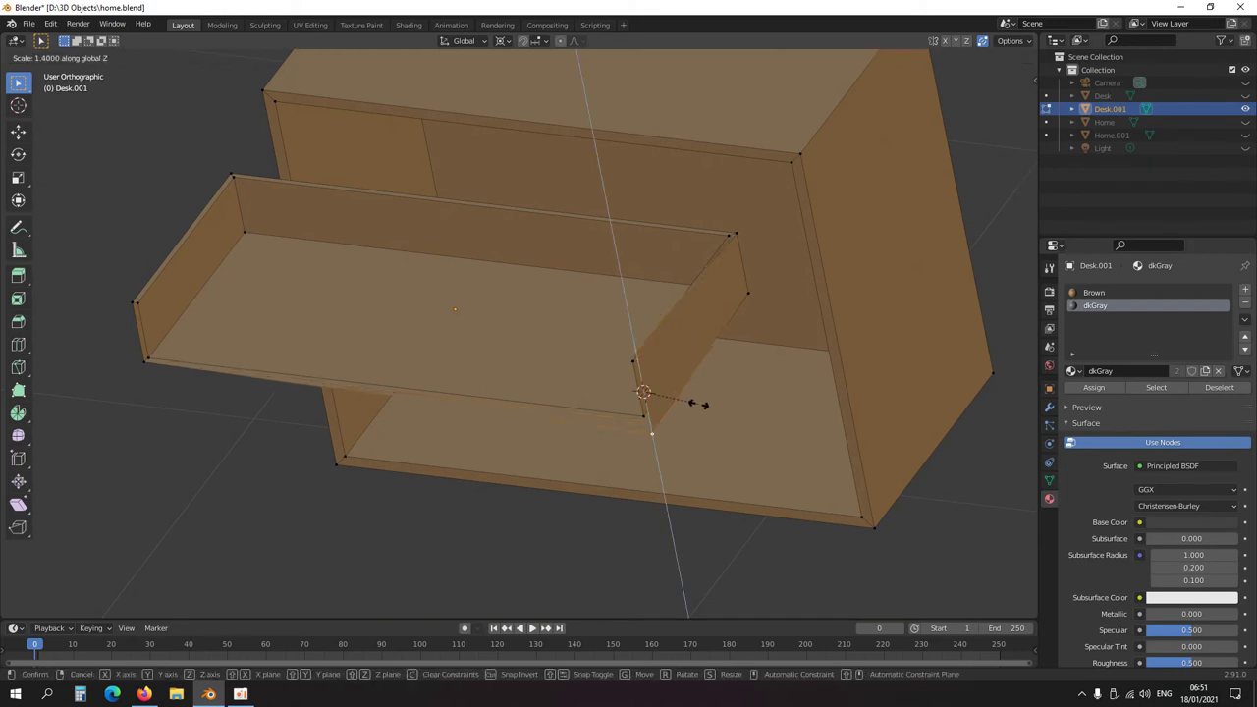
key(Escape)
- Duplicate the drawer's front right vertical edge and scale the copy to 1.6 along Z about the 3D cursor
key(g)
key(s)
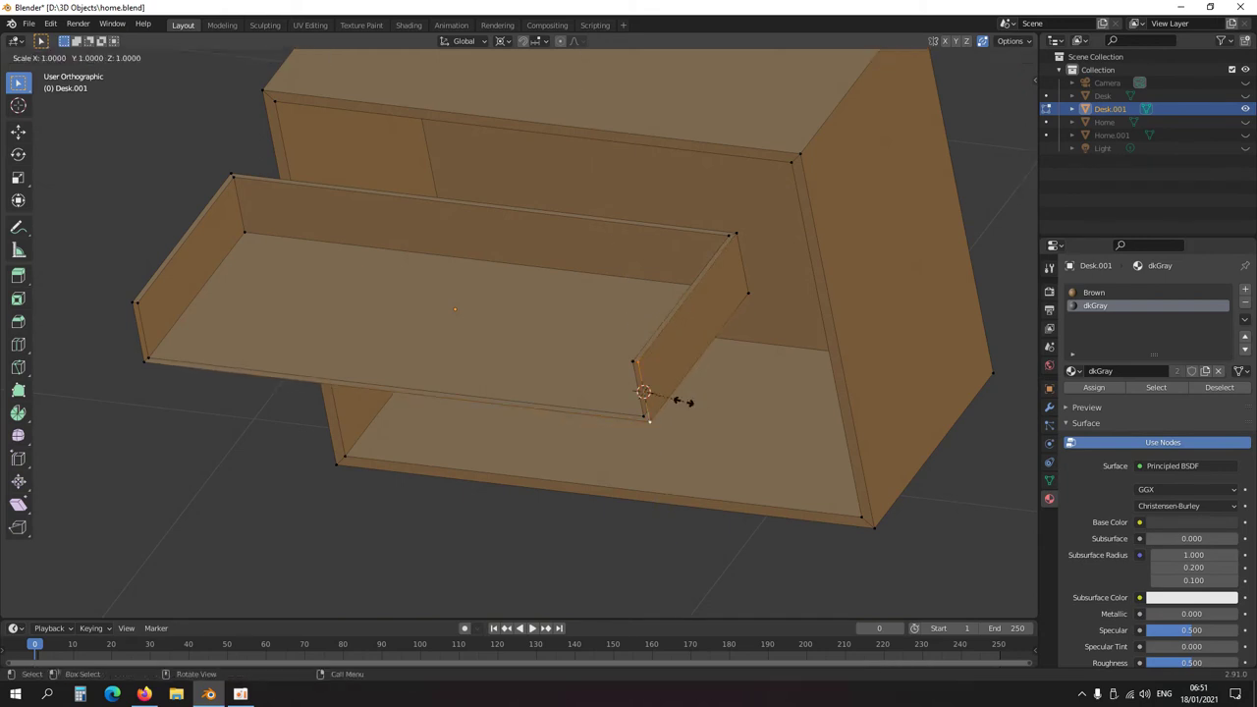
key(z)
click(708, 402)
middle_drag(707, 401, 645, 405)
key(KP_1)
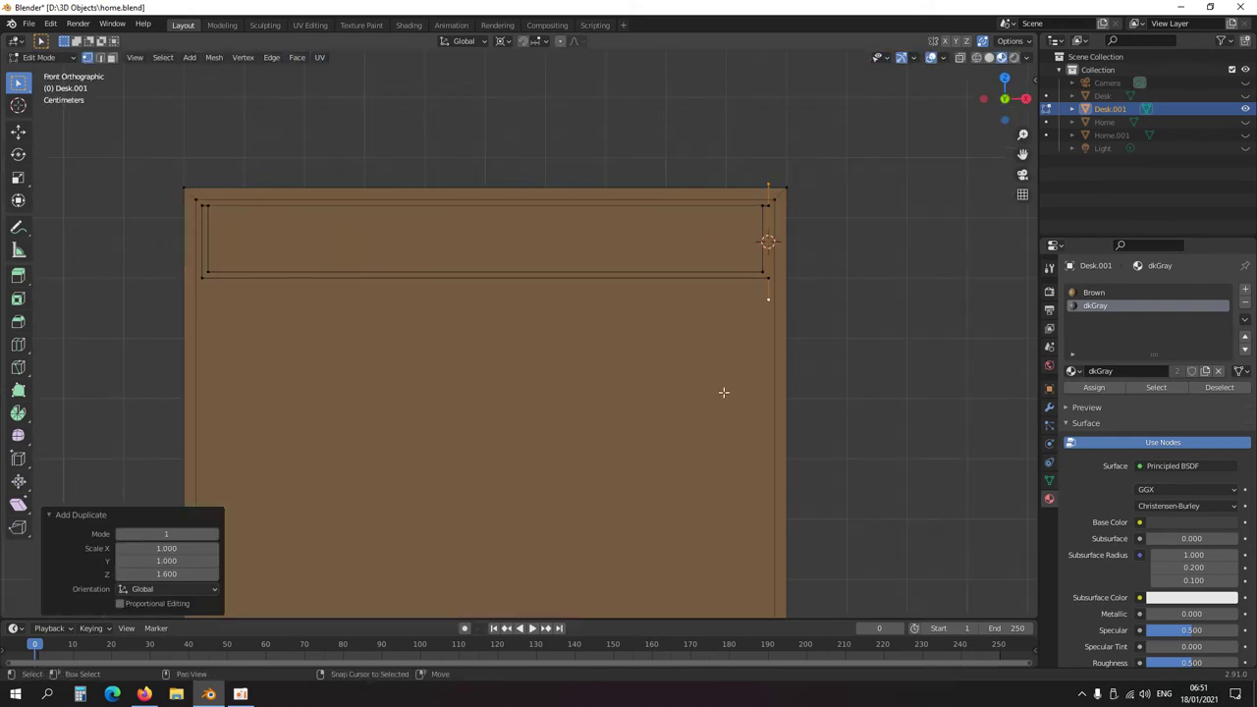
shift+middle_drag(724, 390, 576, 455)
scroll(718, 367, up, 4)
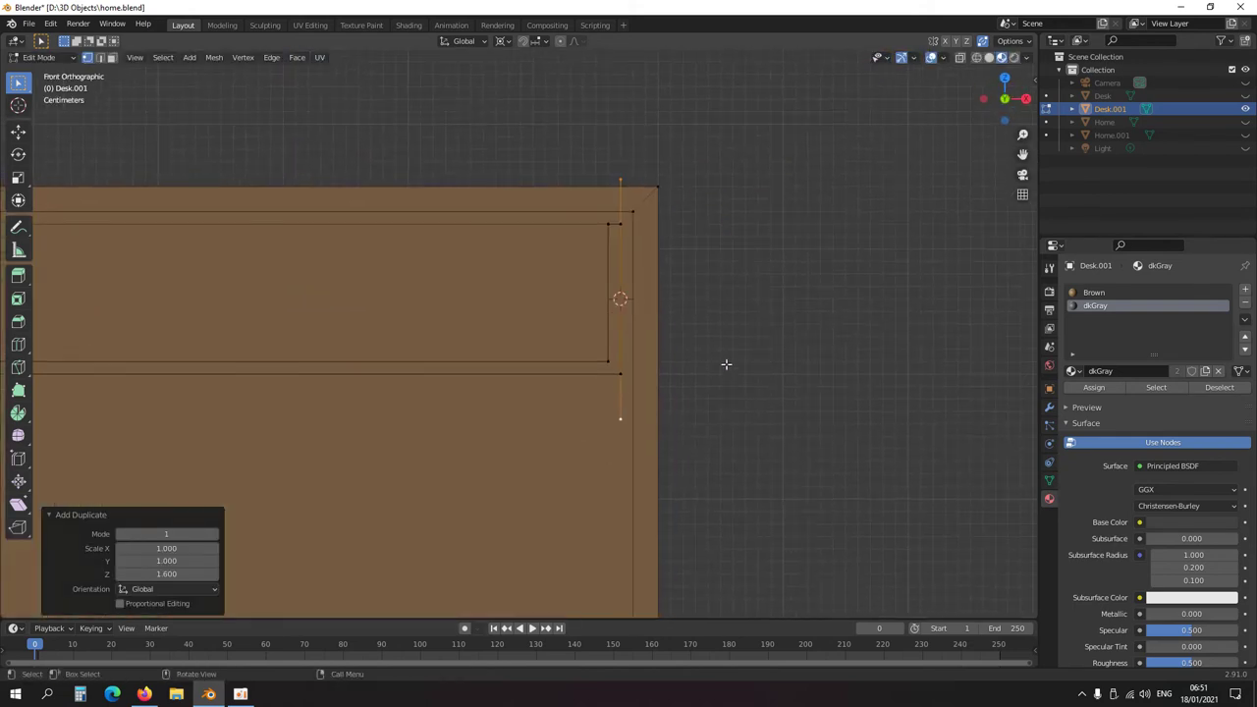
- Scale the duplicated edge to about 0.924 along Z so it reaches the cabinet's top, and snap it to the grid
key(s)
key(z)
click(719, 368)
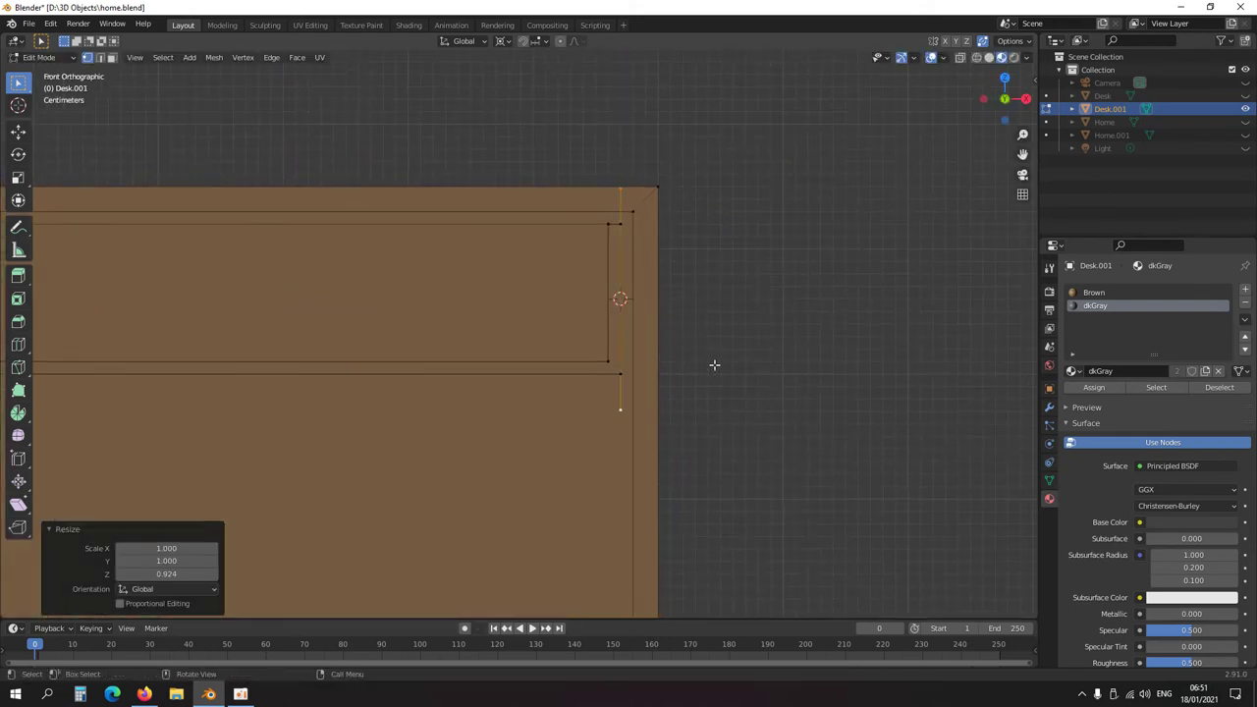
key(shift+s)
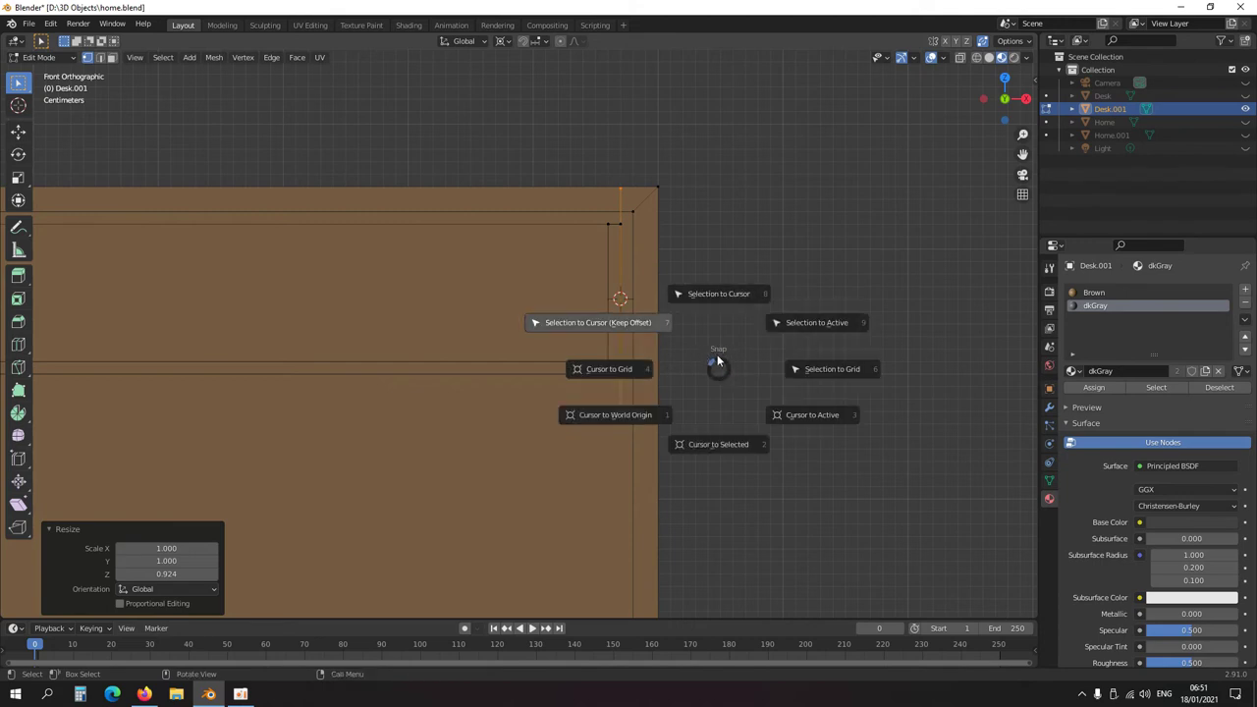
click(831, 368)
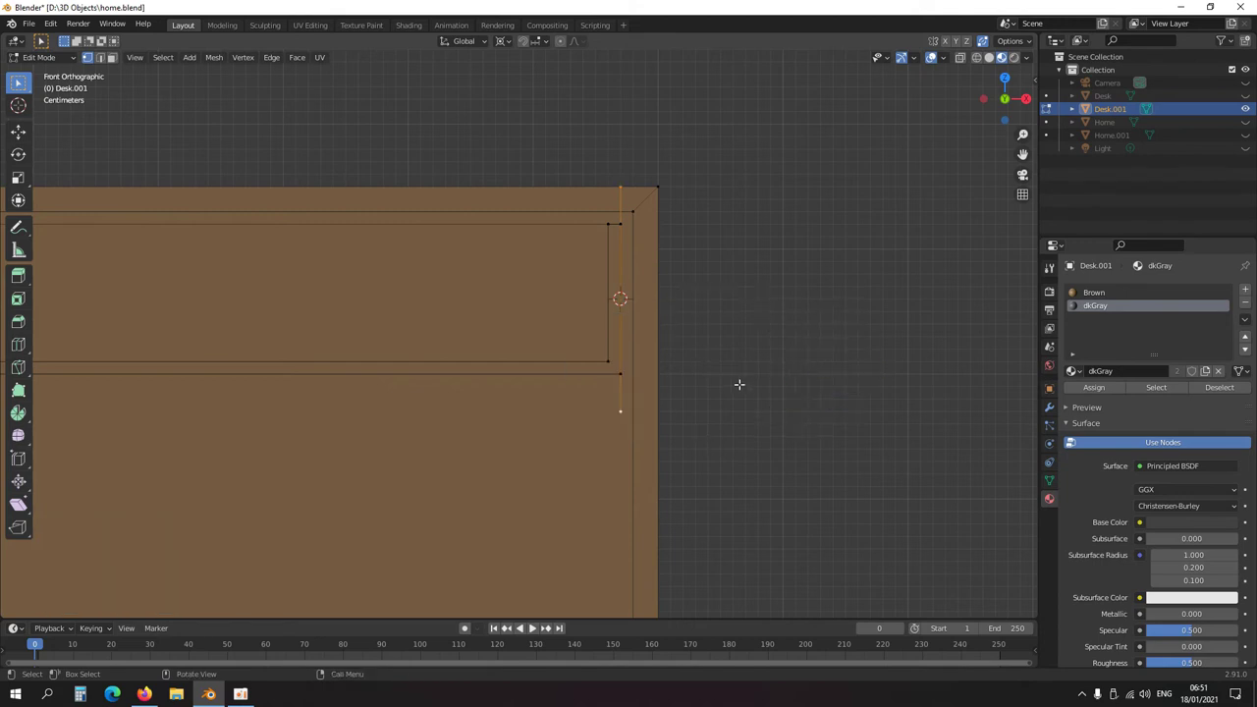
- Move the duplicated edge 0.03 m along X onto the cabinet's outer side
scroll(678, 368, up, 2)
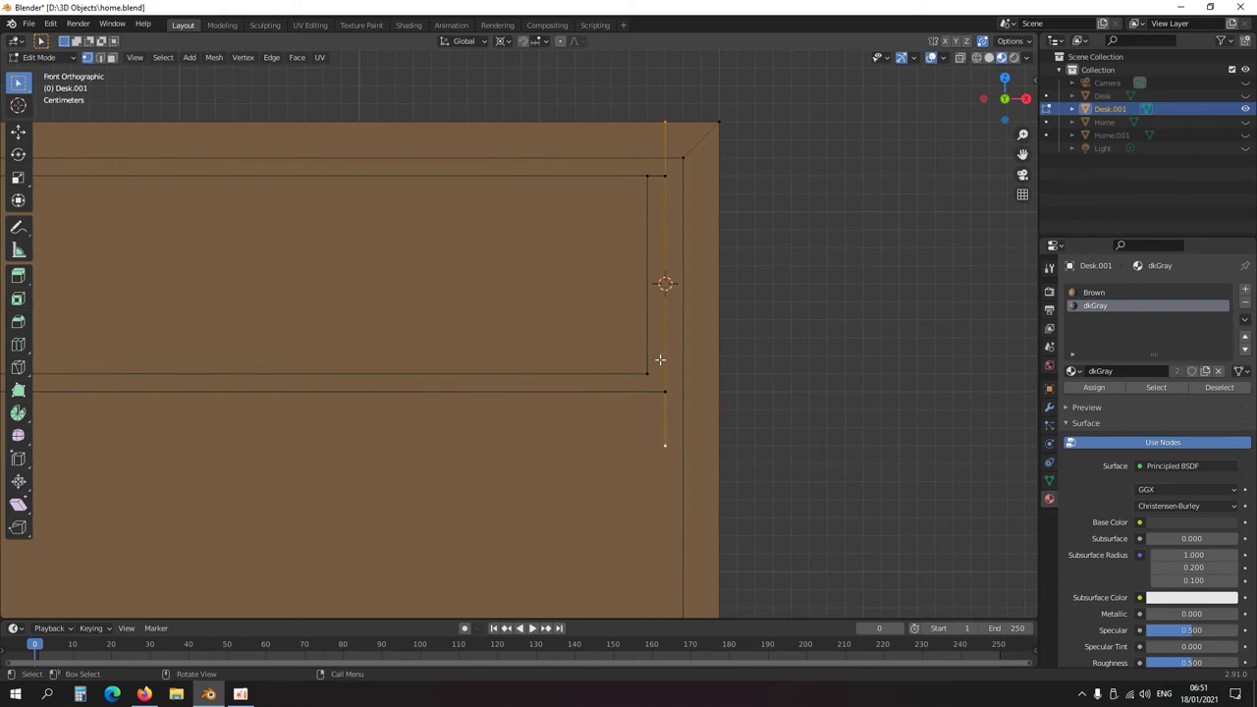
key(g)
key(x)
click(707, 365)
- Extrude the edge -1 m along X to form a front face across the drawer
scroll(638, 377, down, 2)
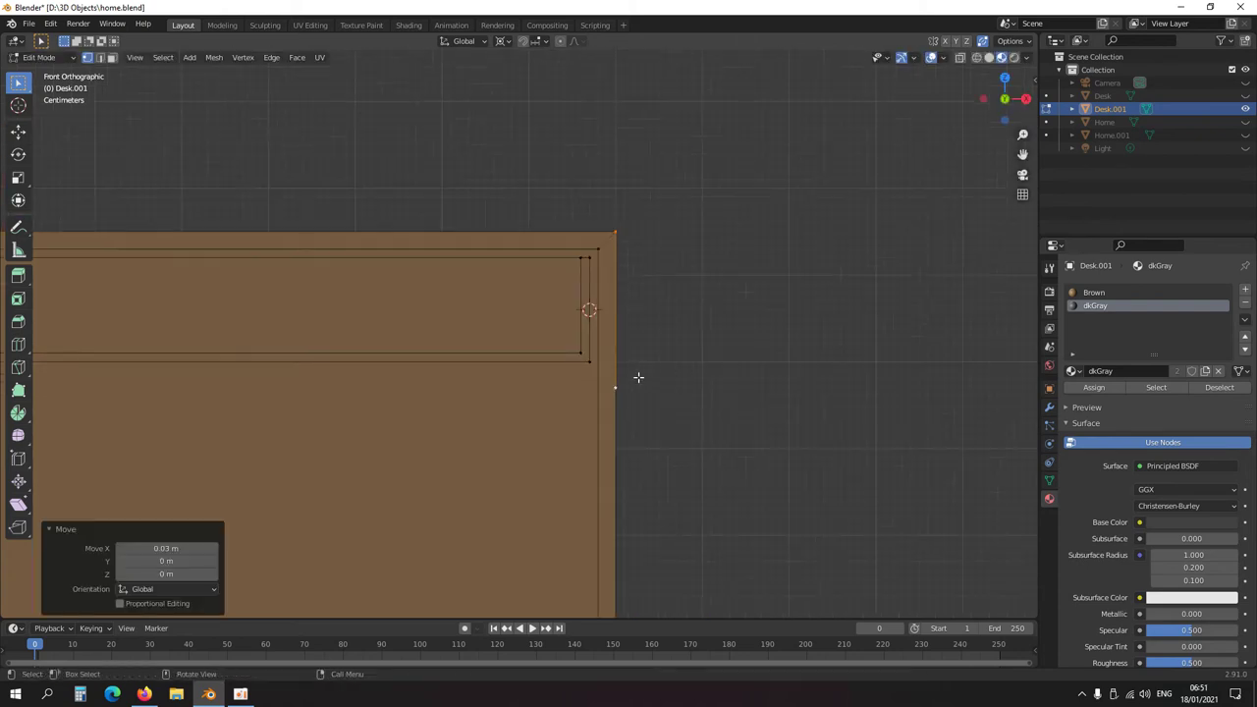
shift+middle_drag(639, 377, 843, 379)
scroll(724, 387, down, 5)
shift+middle_drag(724, 387, 775, 382)
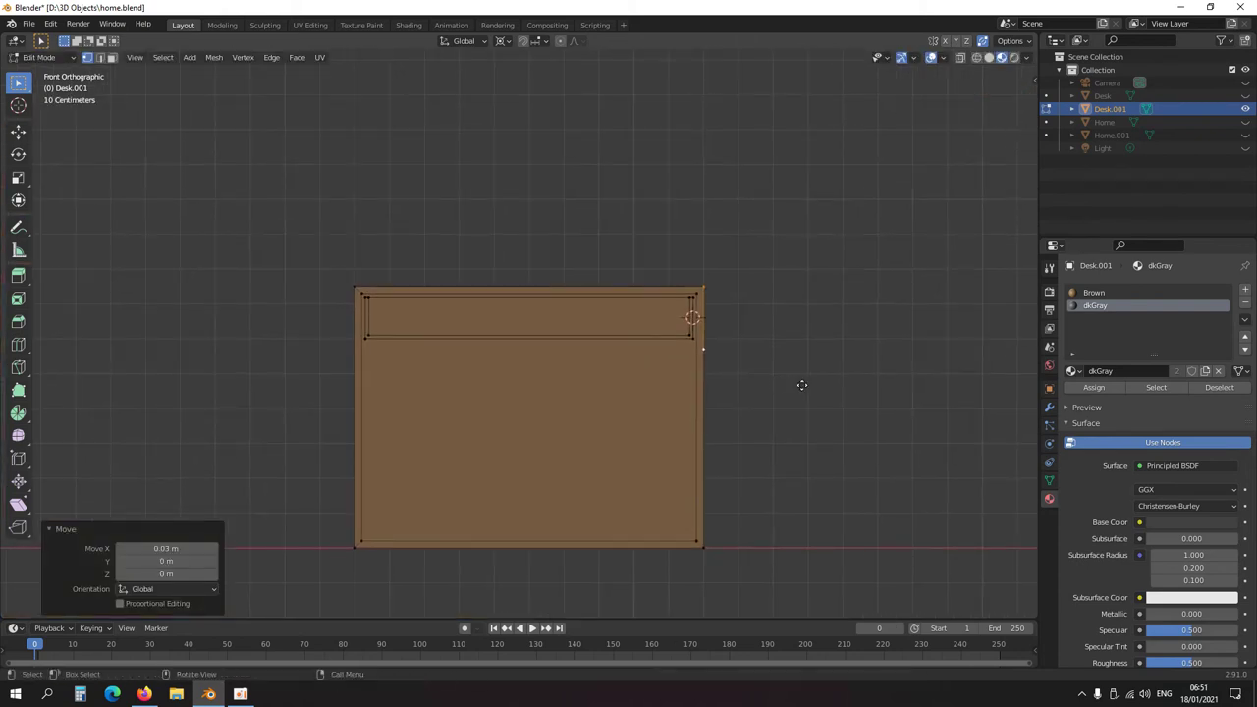
text(e-1)
key(Return)
- Select the whole new drawer front face and extrude it 0.01 m away from the drawer as a panel
middle_drag(578, 368, 480, 479)
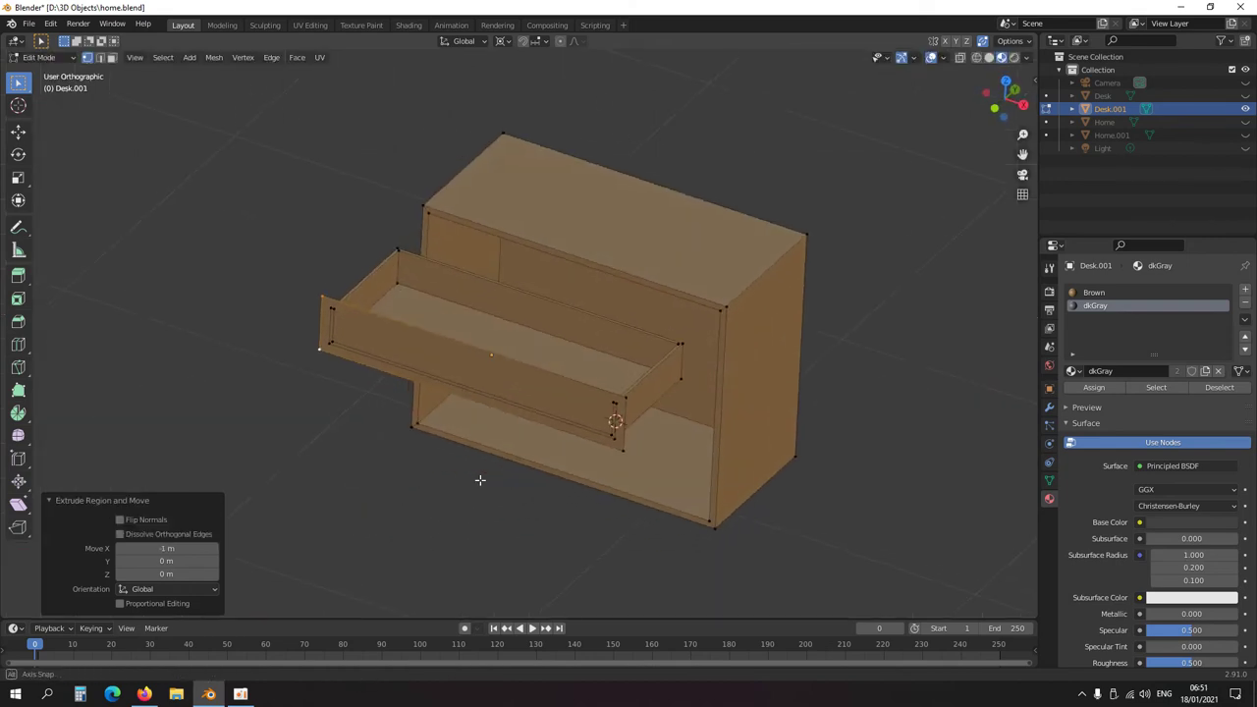
key(KP_7)
key(ctrl+KP_Add)
scroll(583, 393, up, 6)
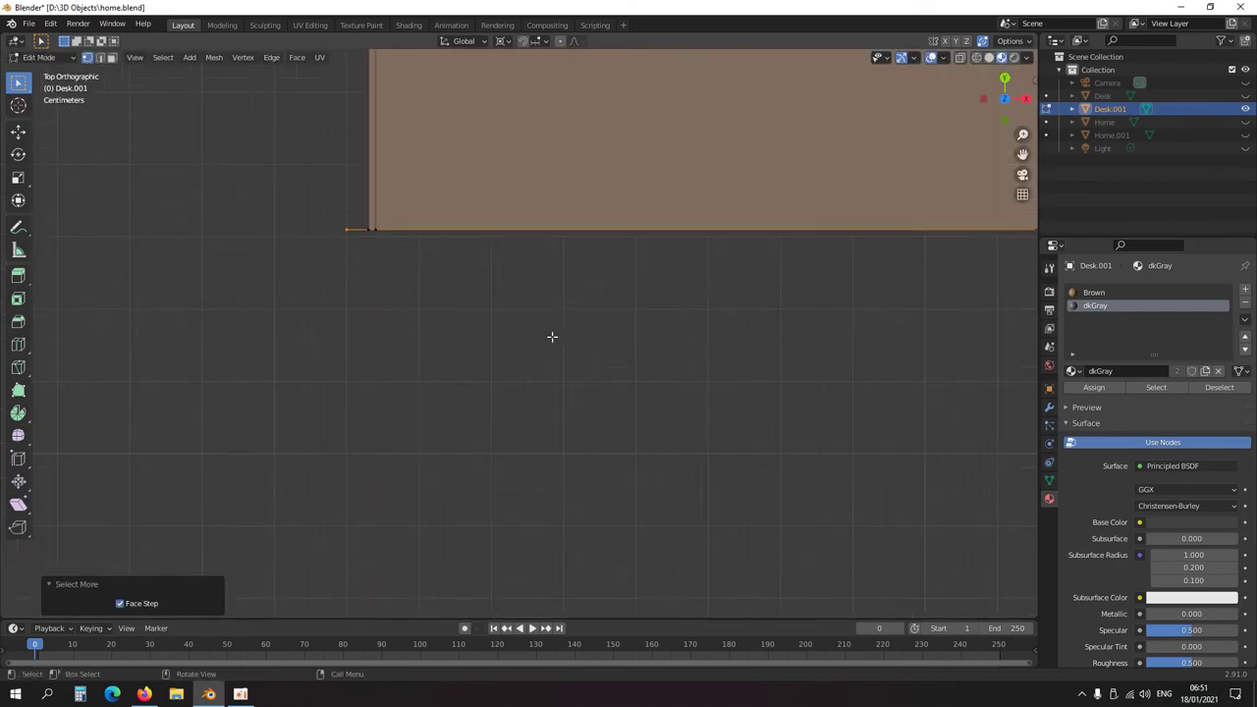
scroll(552, 337, up, 1)
text(e-.01)
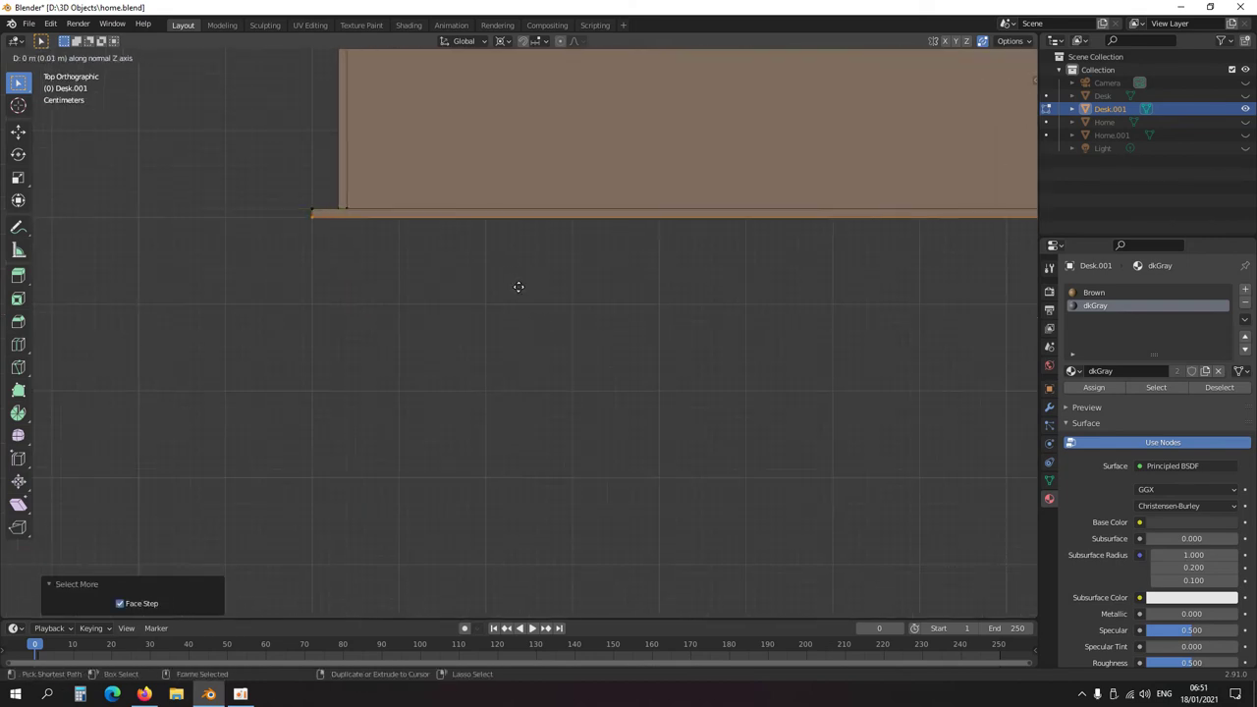
key(Return)
- Expand the selection to the entire drawer front panel, including its thickness
scroll(508, 303, down, 8)
key(shift+z)
mouse_move(516, 383)
middle_down()
mouse_move(536, 278)
mouse_move(561, 364)
mouse_move(536, 312)
mouse_move(546, 280)
mouse_move(539, 380)
middle_up()
key(shift+z)
key(a)
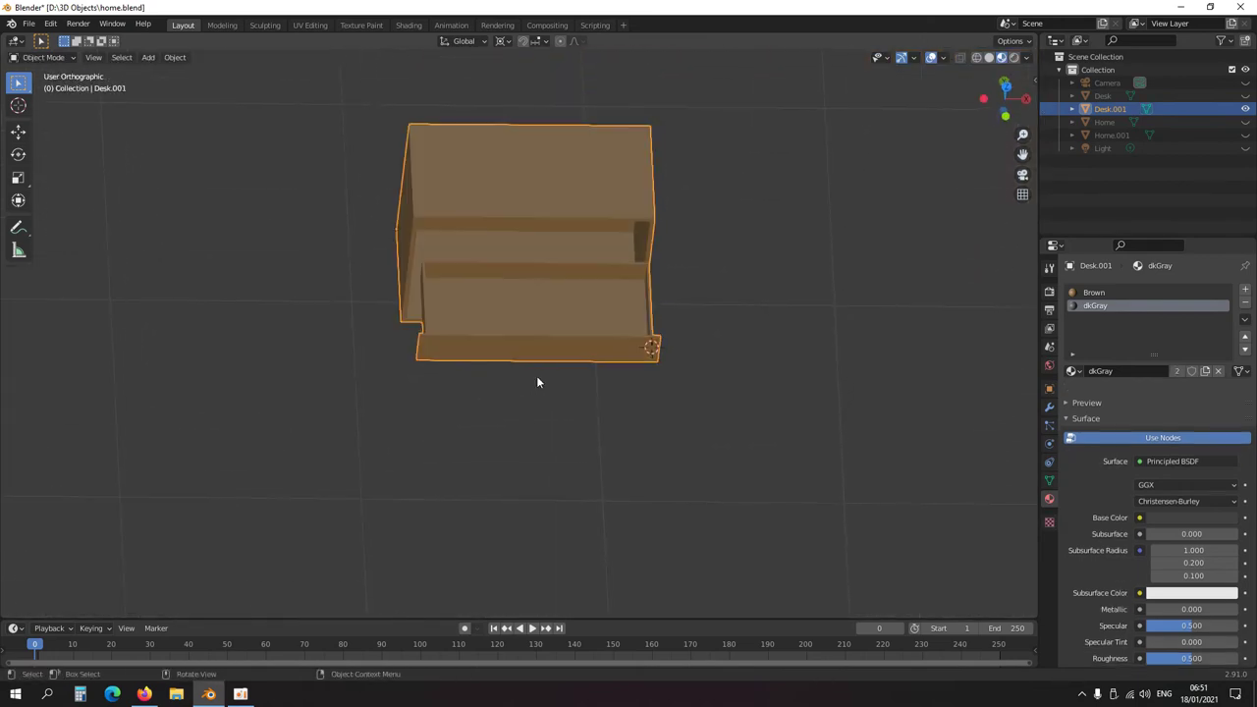
key(ctrl+z)
key(ctrl+KP_Add)
scroll(591, 364, down, 3)
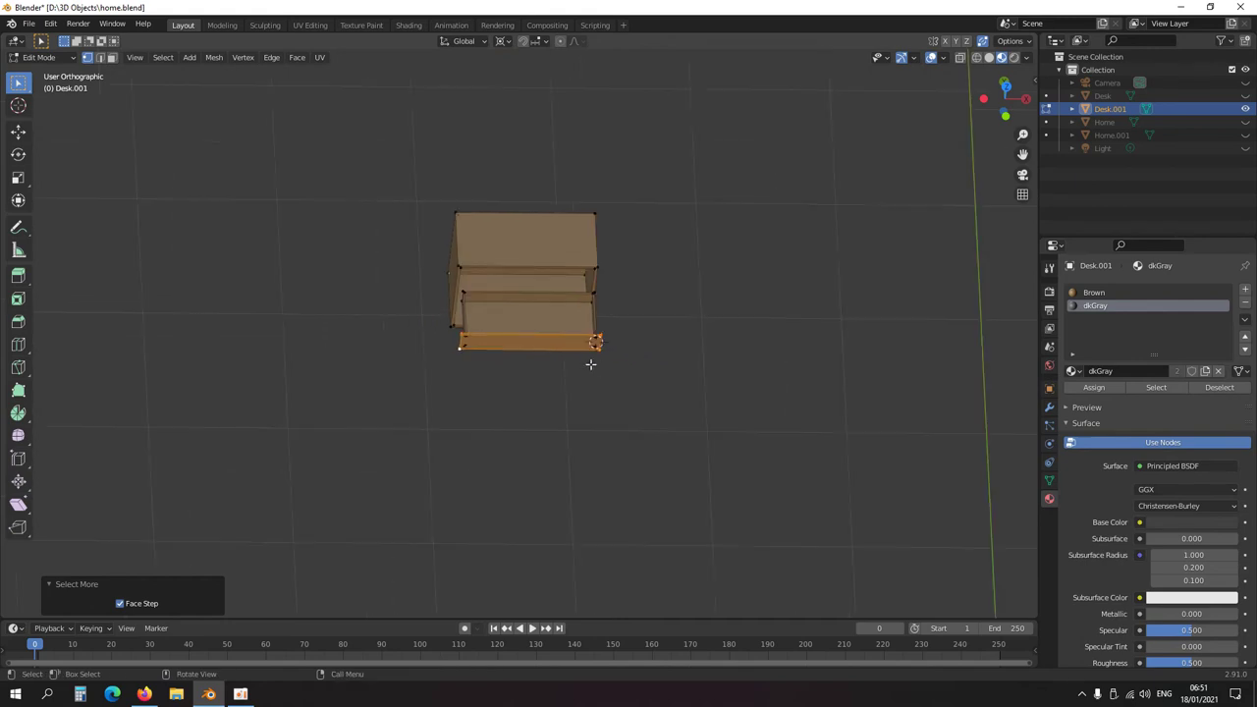
- Add a third material slot with the White material to the cabinet and assign it to the drawer front panel
key(Tab)
click(1245, 303)
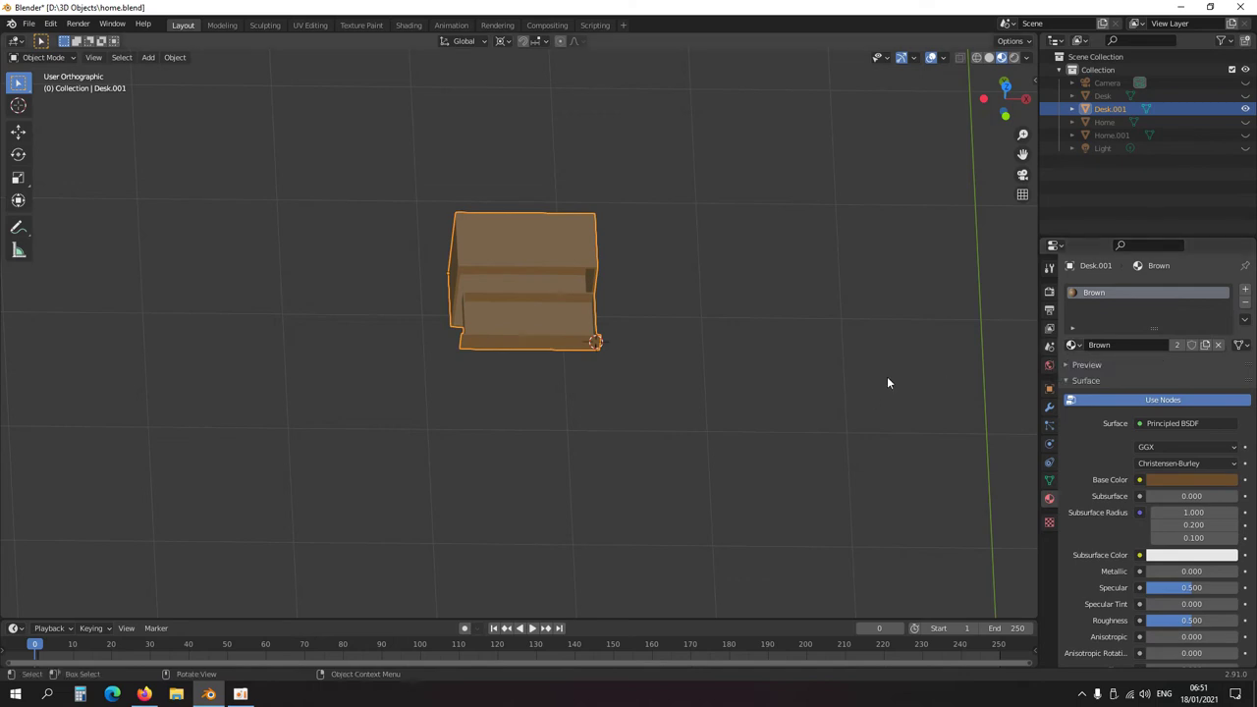
key(ctrl+z)
click(1071, 370)
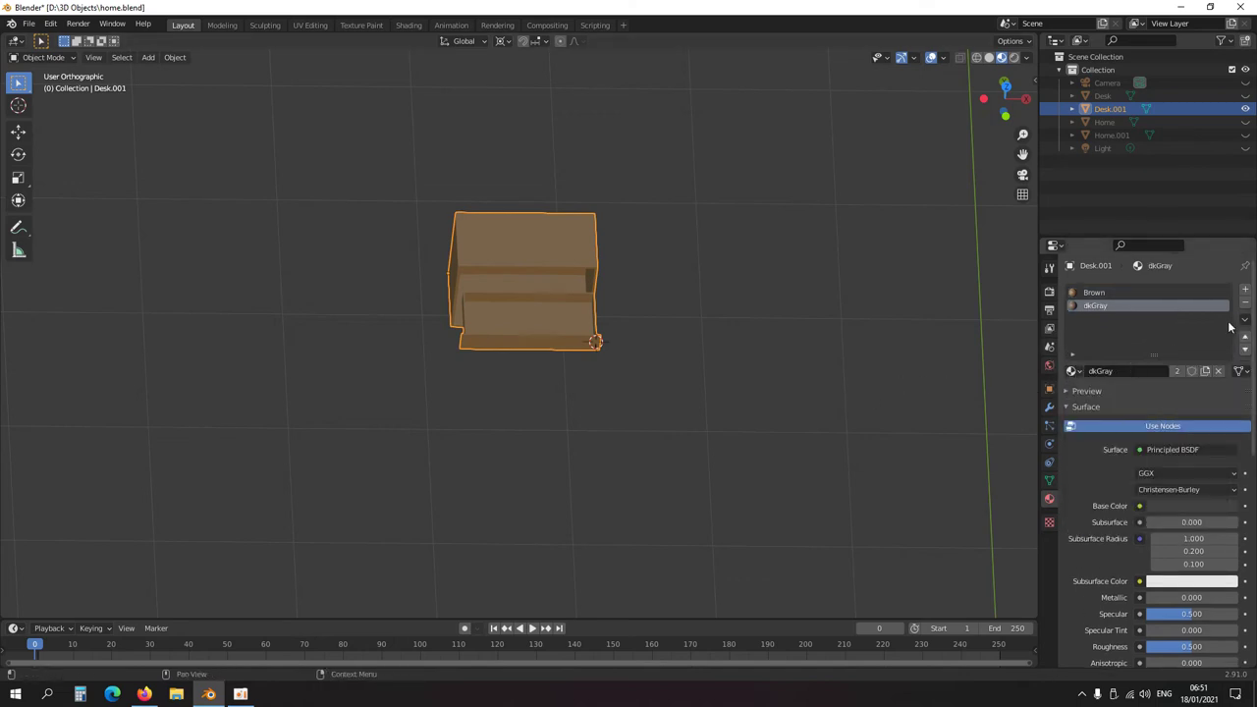
click(1245, 290)
click(1072, 371)
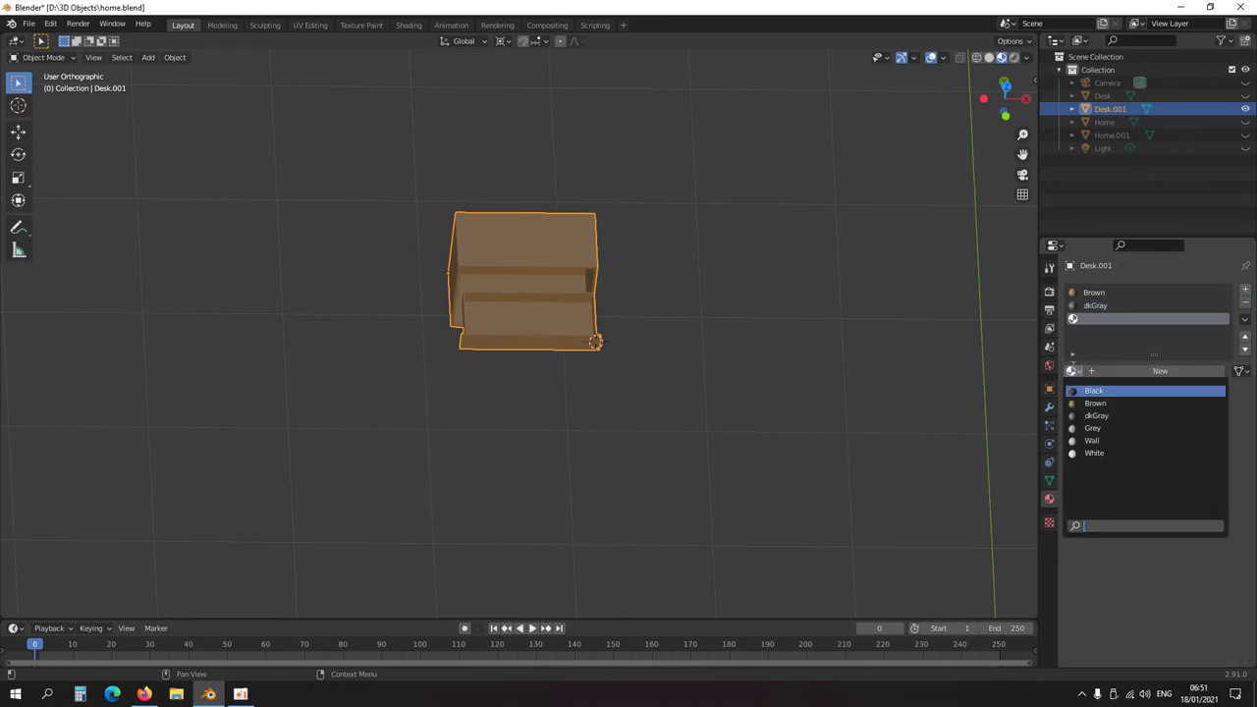
click(1098, 453)
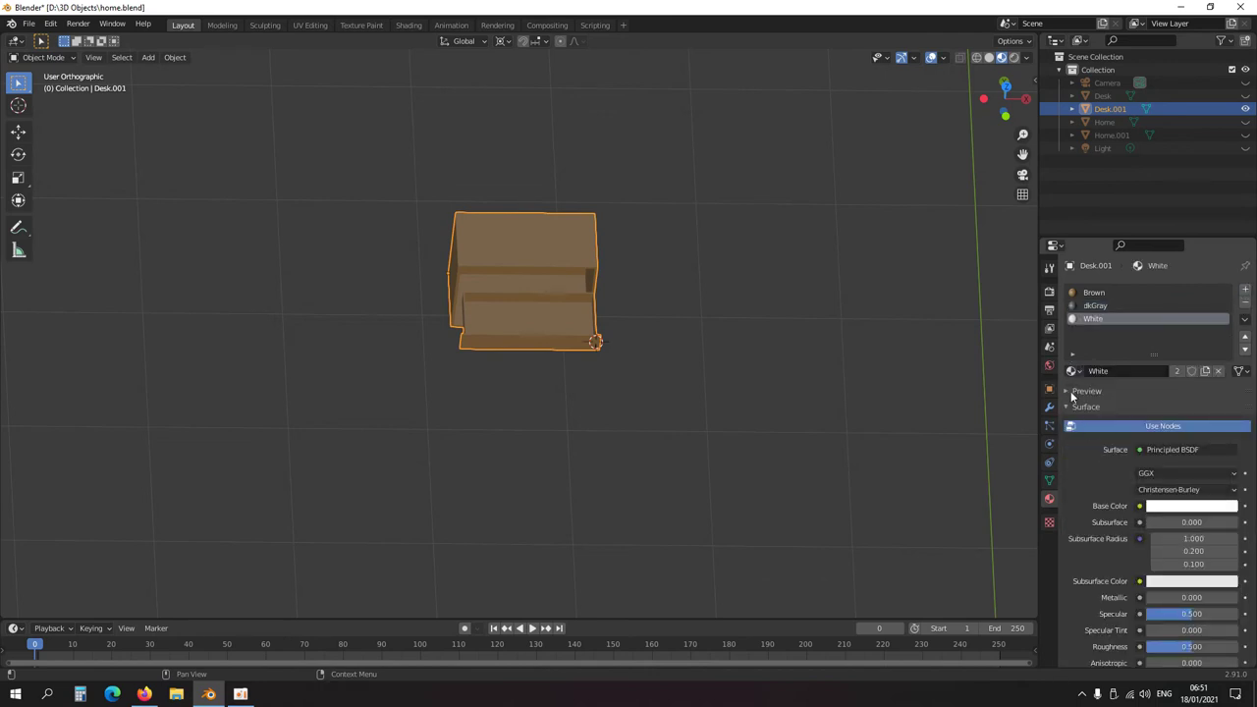
click(1073, 371)
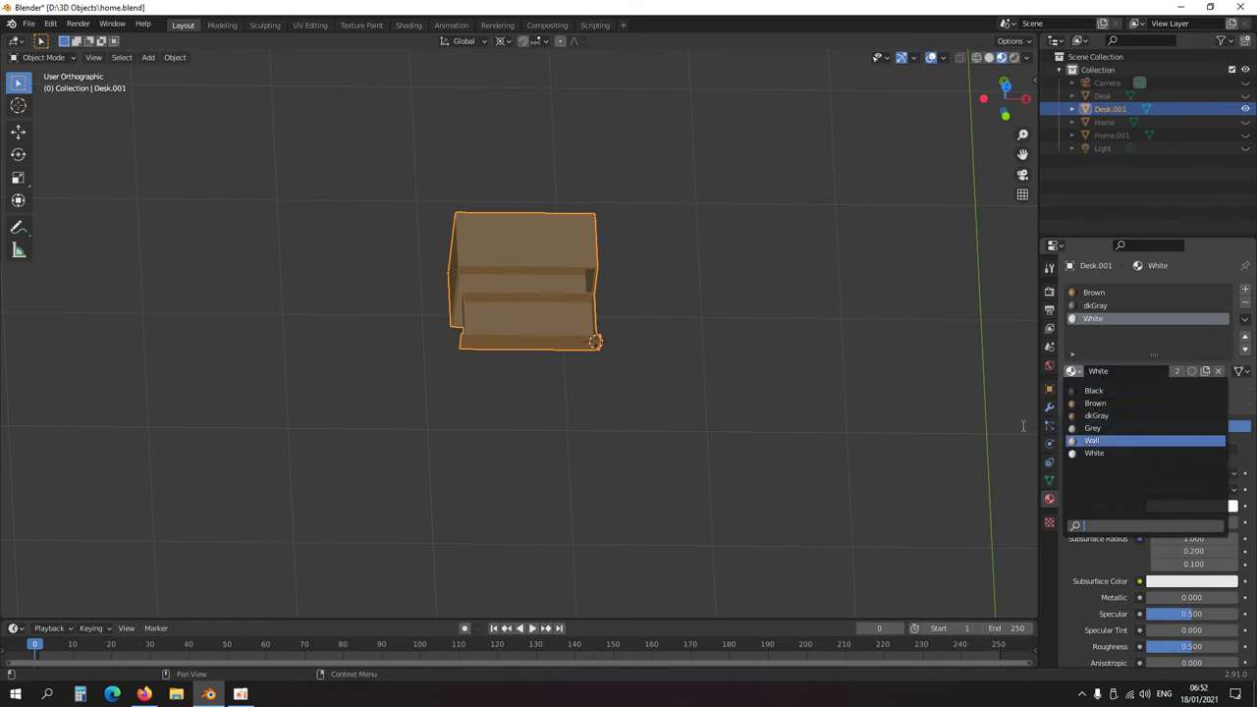
key(Escape)
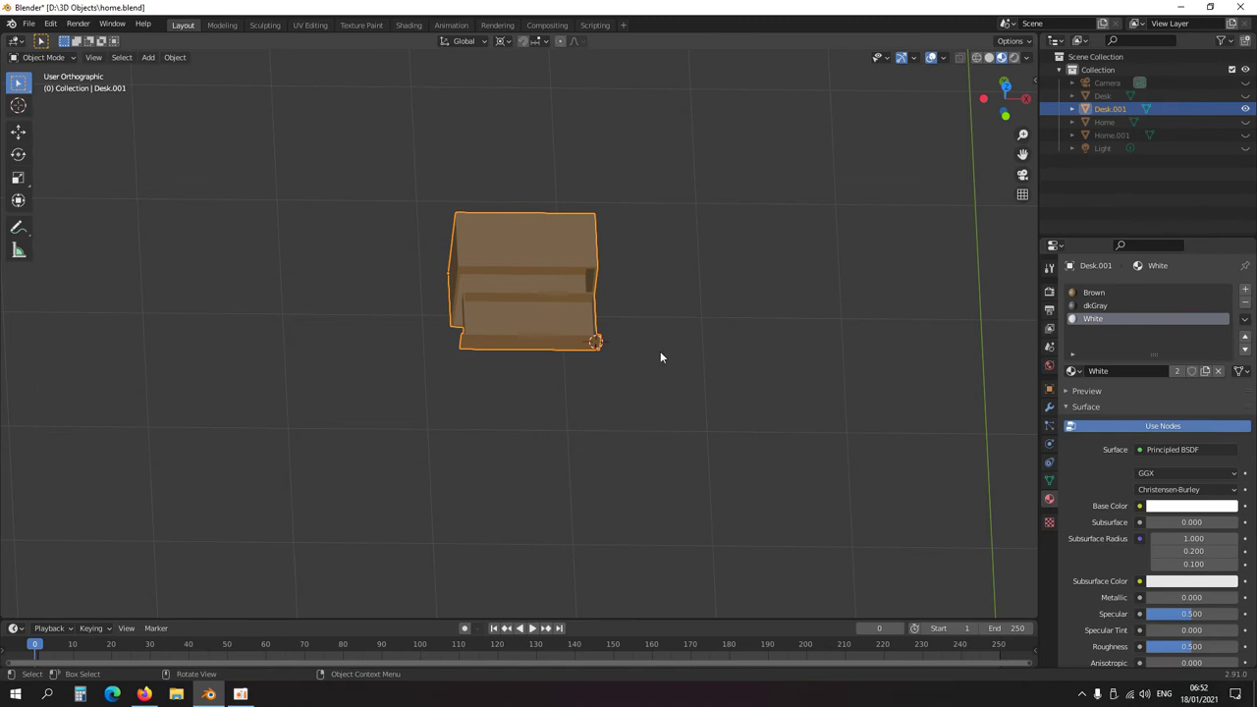
key(Tab)
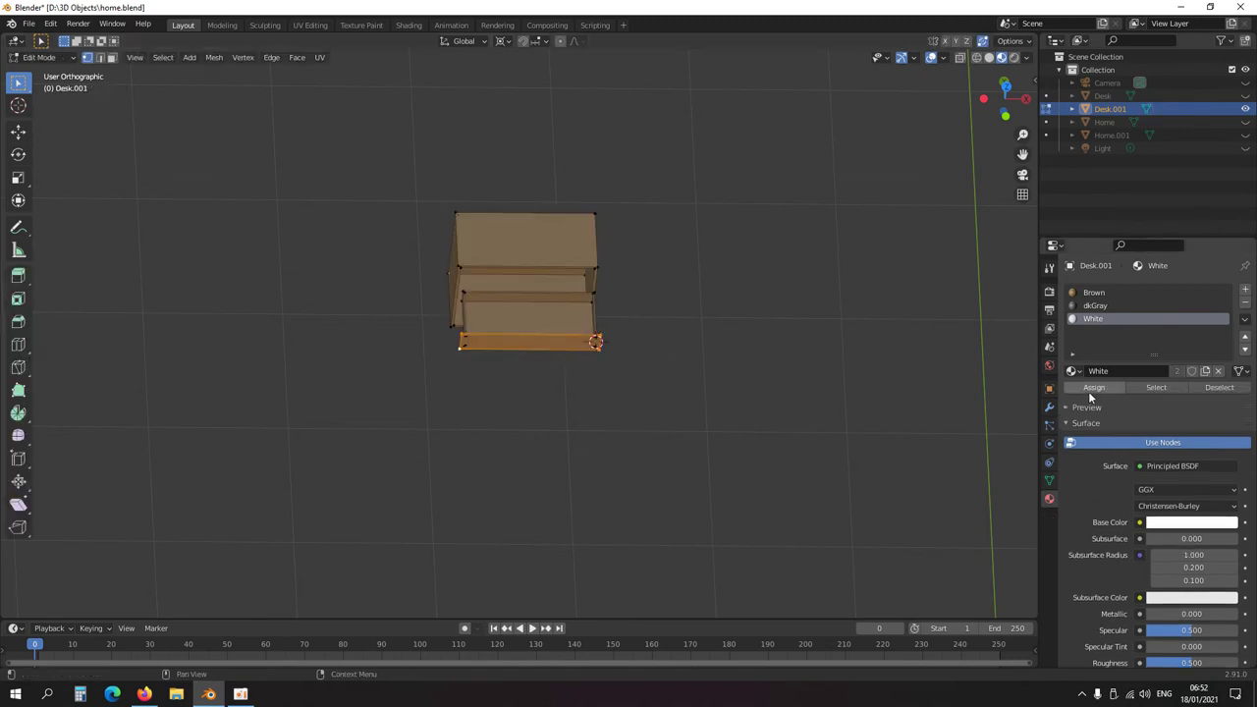
click(1090, 389)
- Select the outer face of the white drawer front and place the 3D cursor at its centre
key(ctrl+KP_Add)
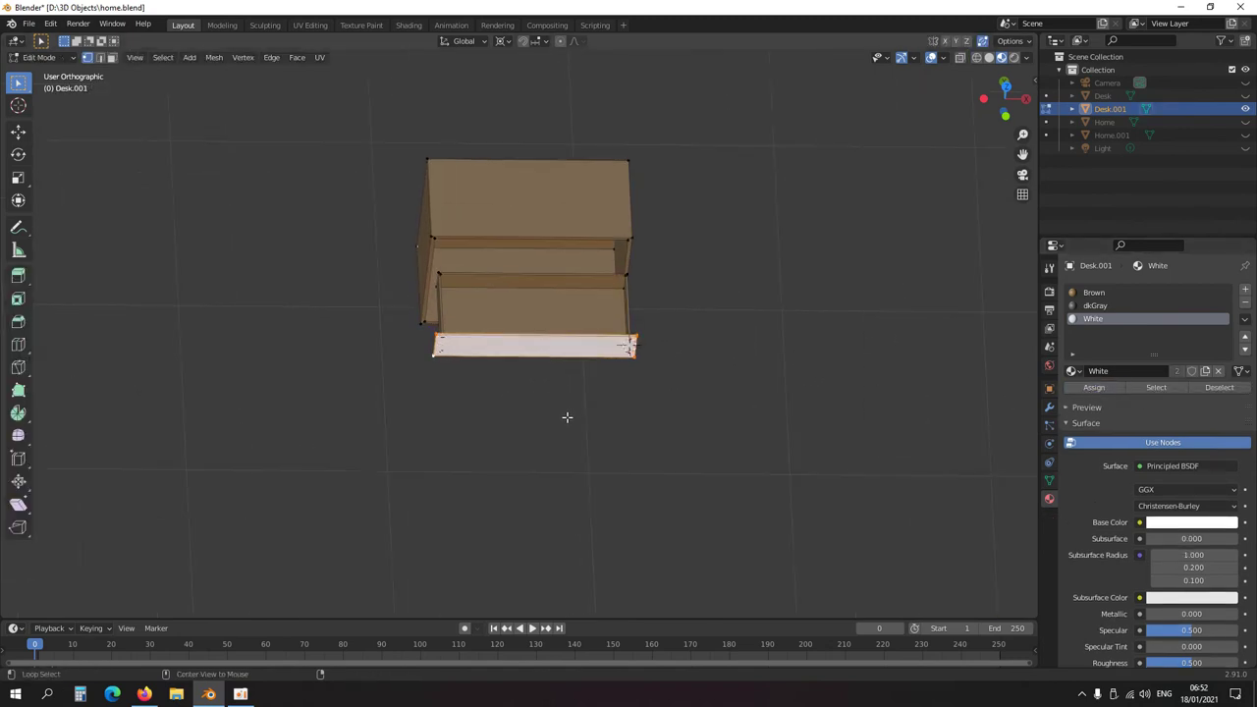
key(KP_7)
key(KP_Decimal)
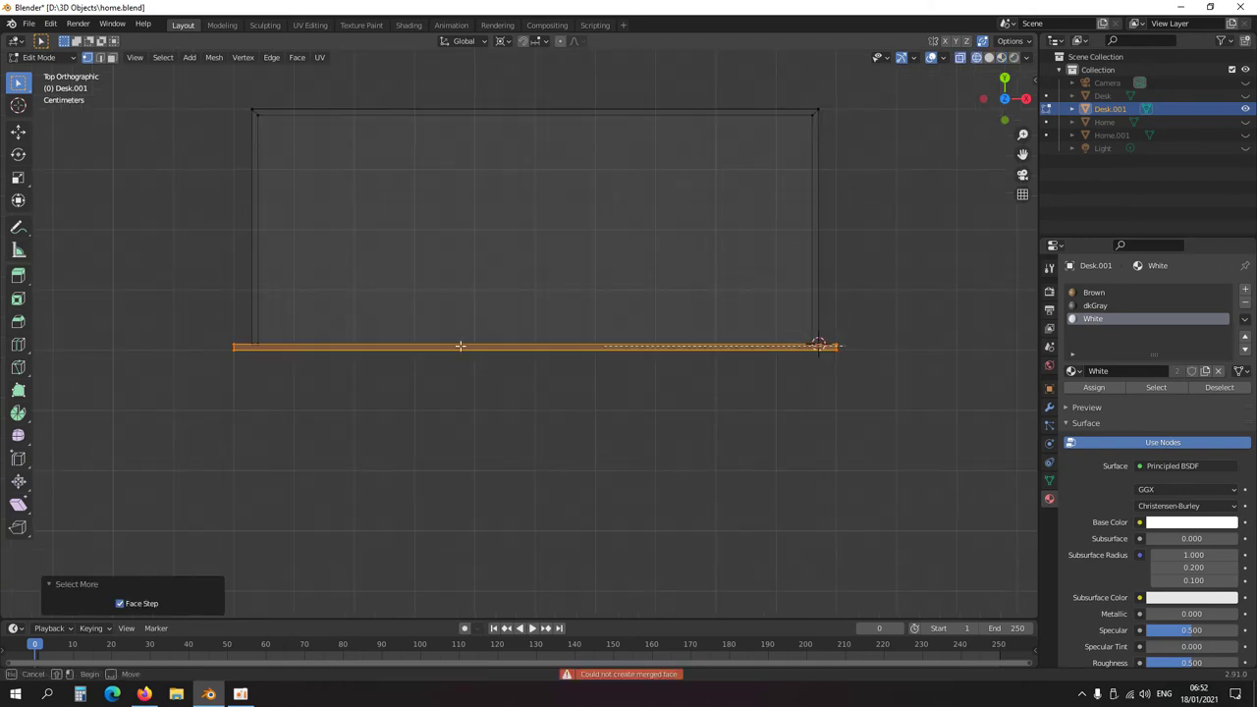
key(ctrl+z)
middle_drag(190, 314, 441, 374)
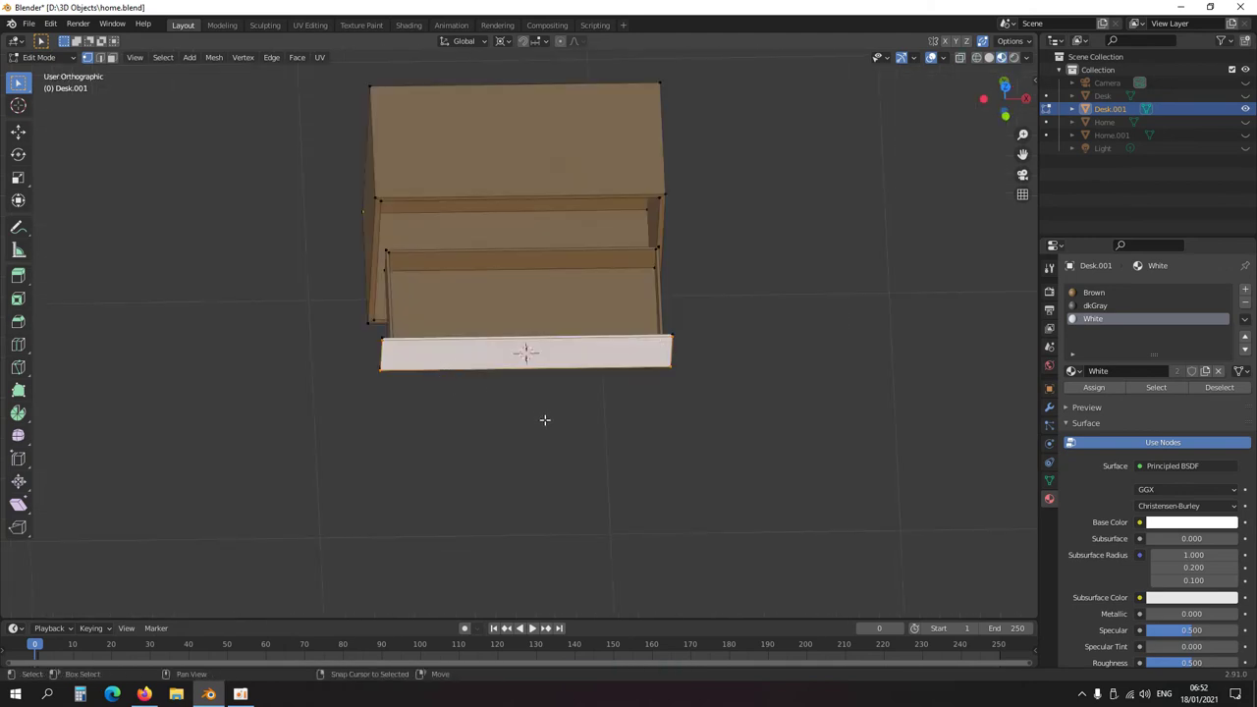
- Duplicate one upper corner vertex of the drawer front's outer face and scale the copy to 0 onto the 3D cursor
key(KP_7)
scroll(535, 406, up, 1)
scroll(535, 407, up, 2)
key(shift+z)
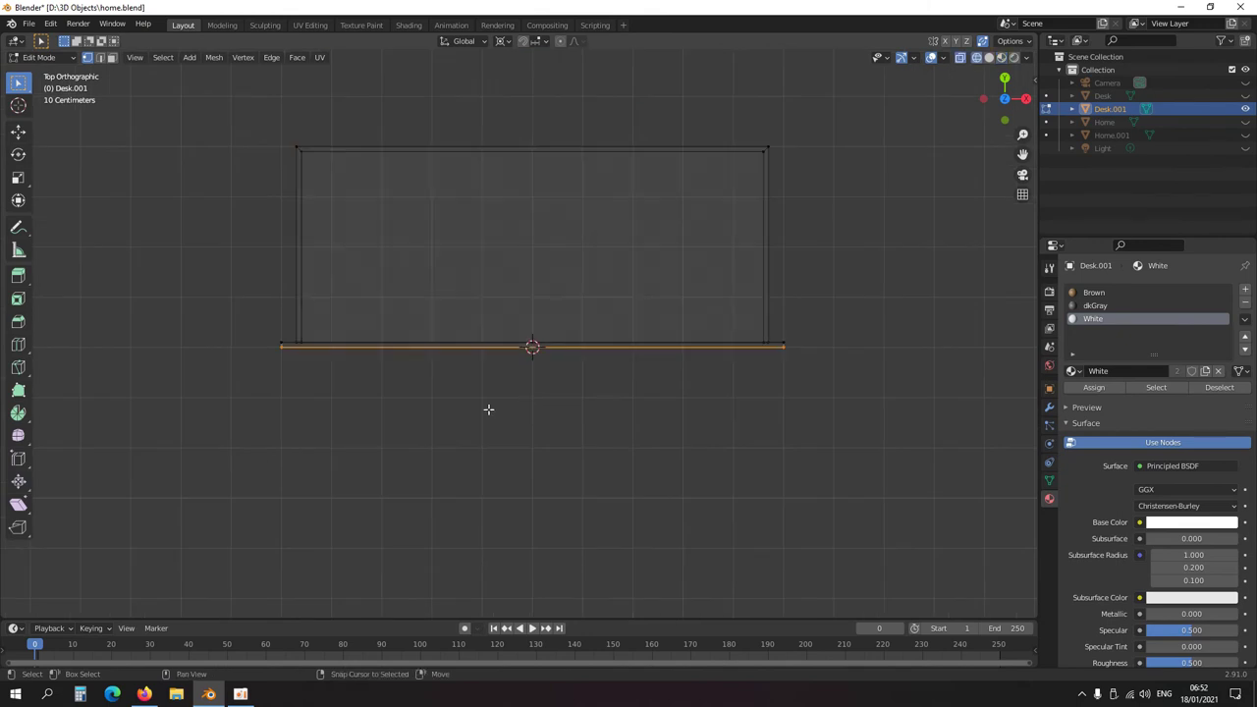
scroll(342, 393, up, 3)
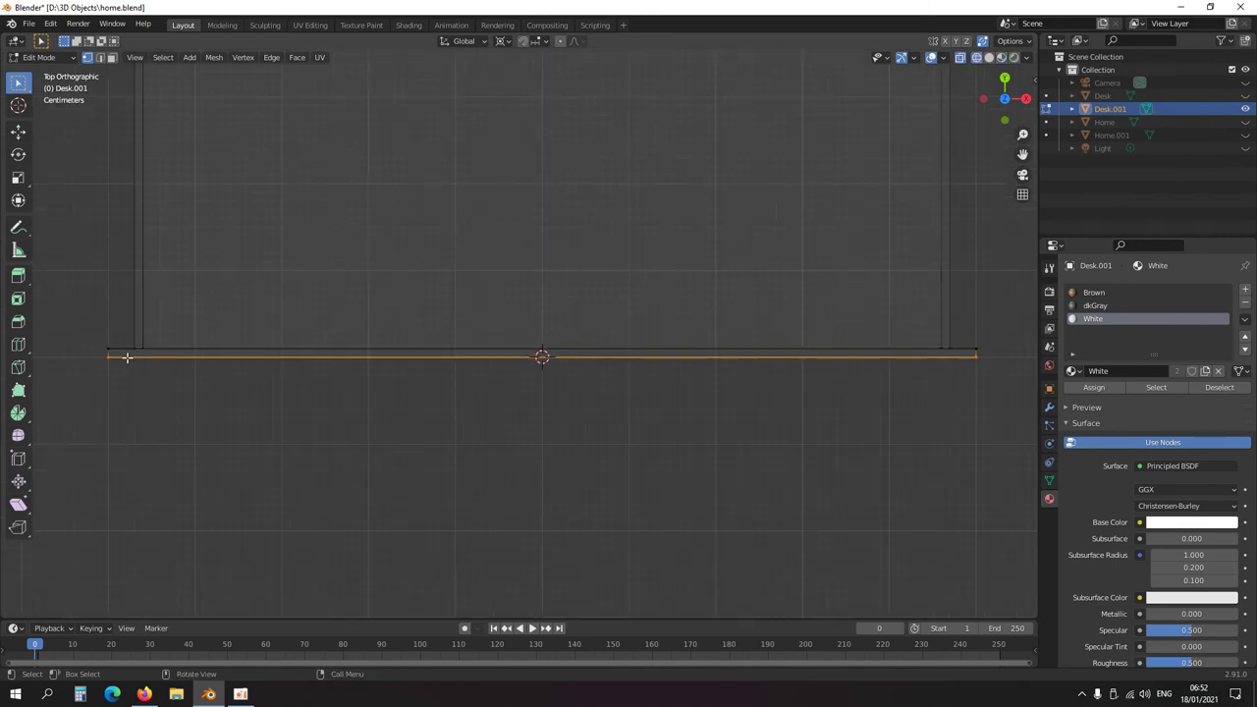
middle_drag(110, 357, 118, 304)
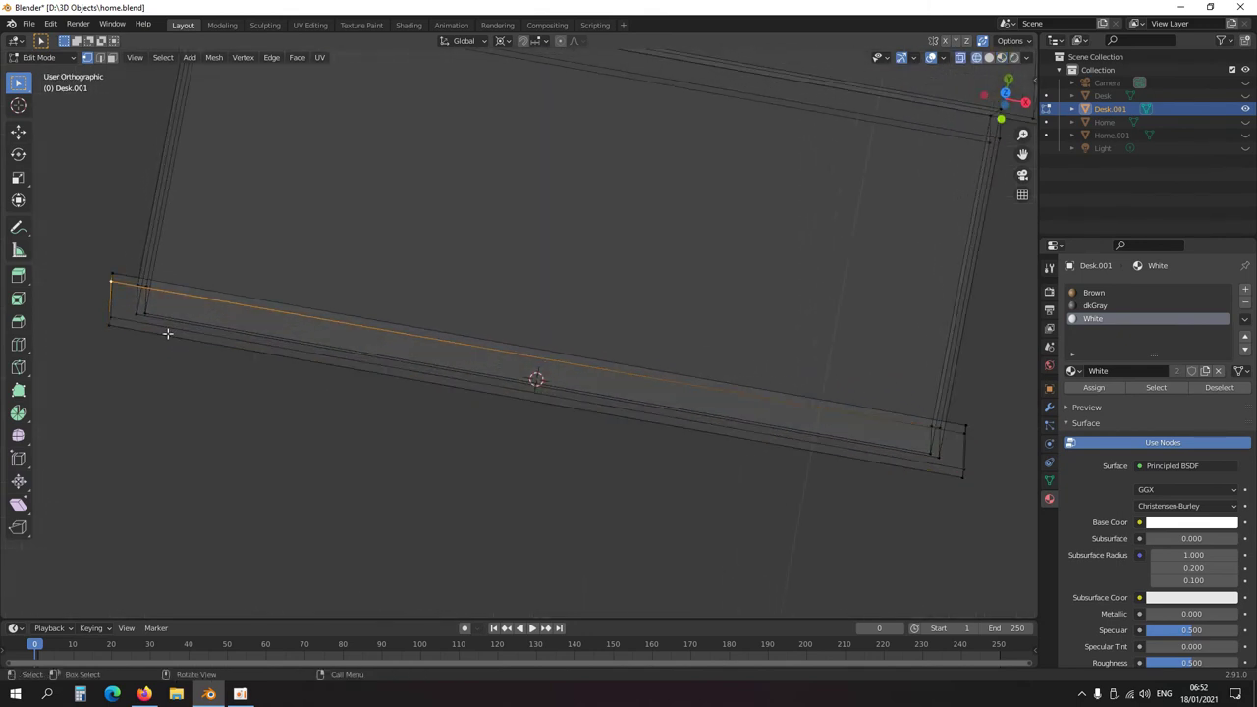
key(shift+d)
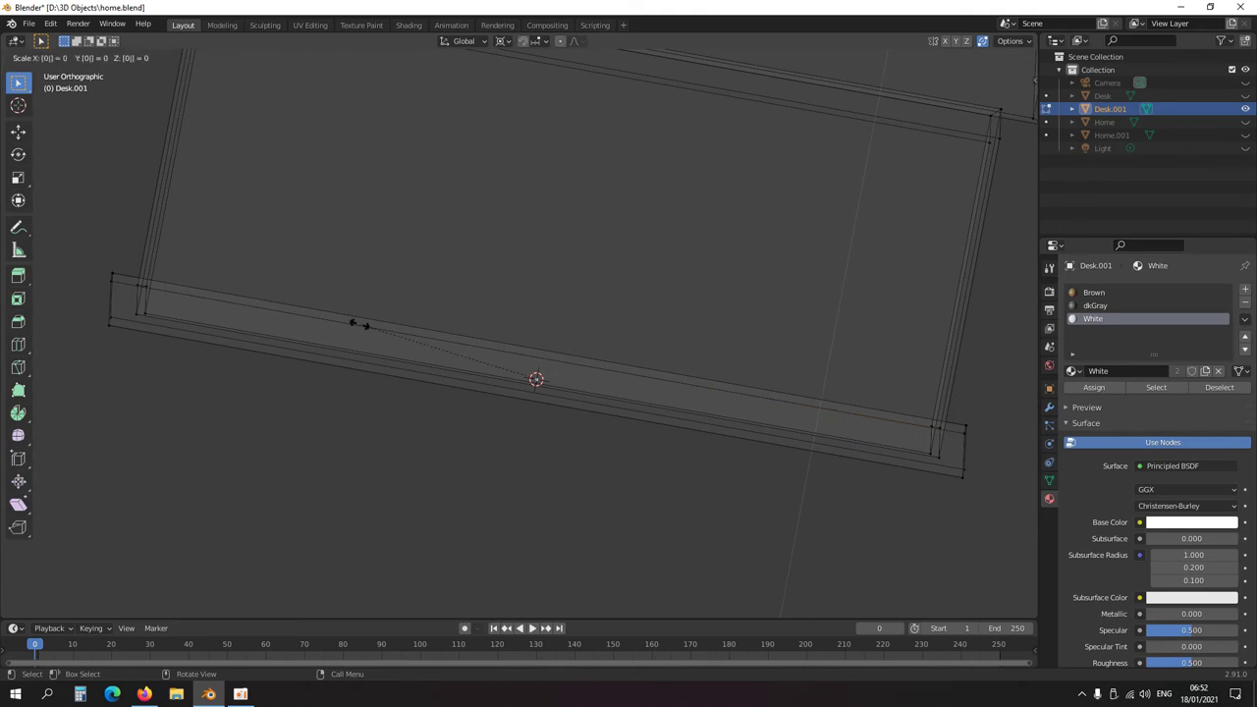
right_click(359, 325)
key(KP_1)
scroll(542, 400, up, 3)
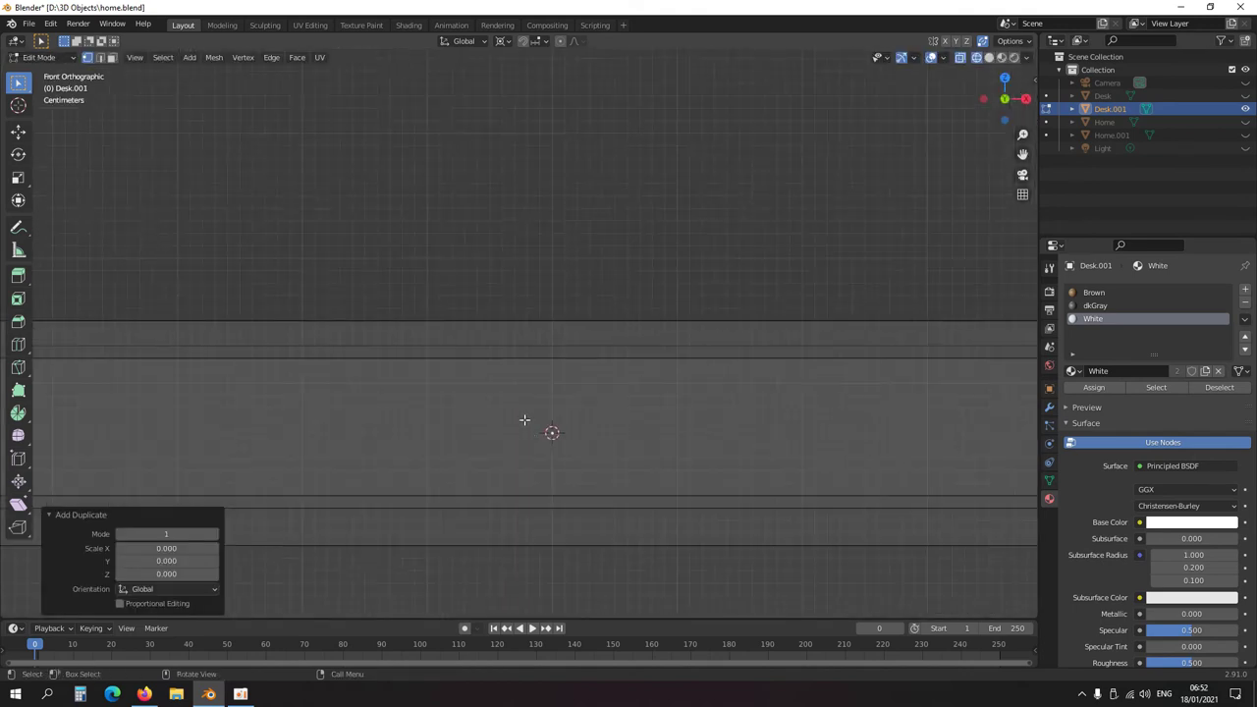
- Raise the copied vertex 0.01 m along Z and extrude it -0.02 m along Z into a short vertical edge
text(gz.01)
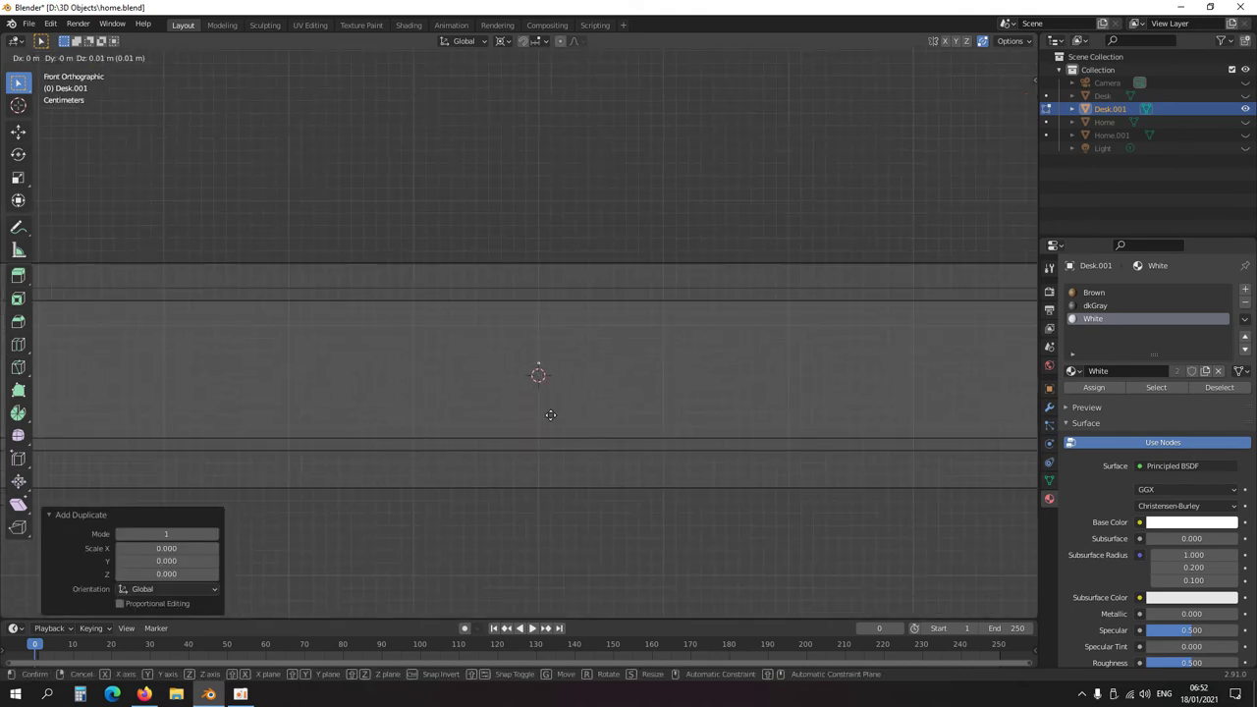
key(Return)
key(g)
key(x)
right_click(557, 413)
key(e)
right_click(561, 435)
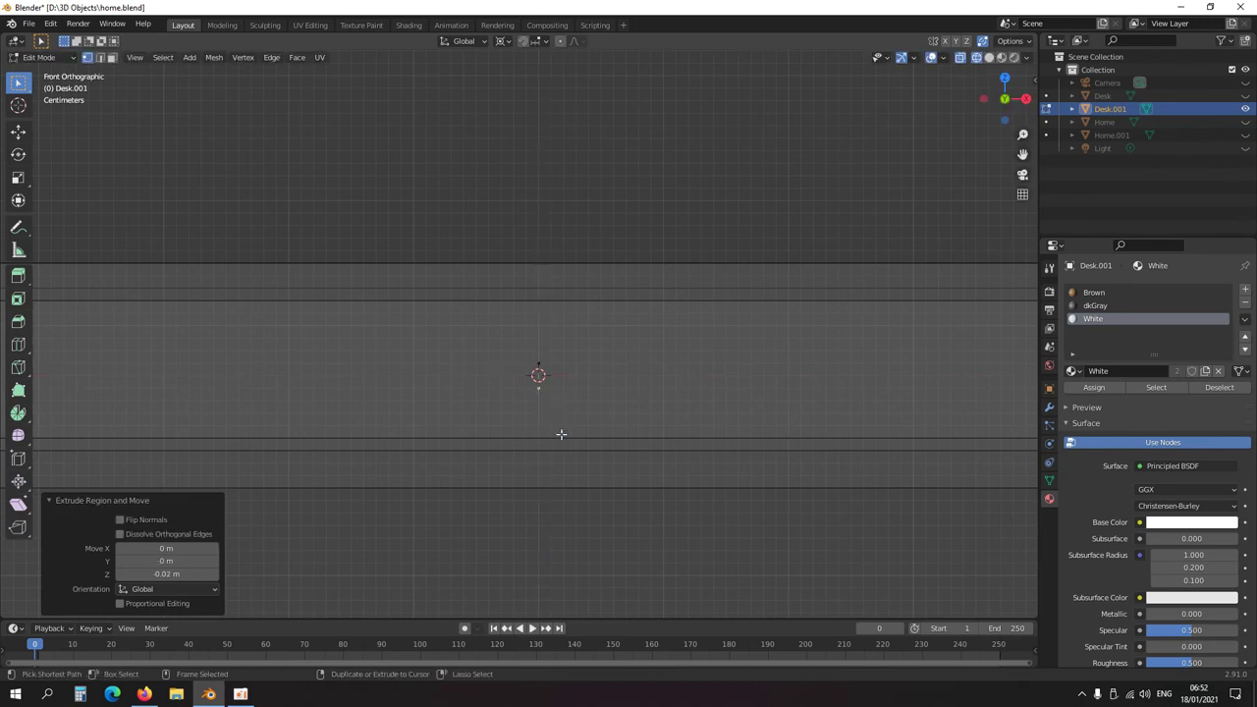
- Select the whole short vertical edge and move it -0.1 m along X
key(ctrl+KP_Add)
key(KP_7)
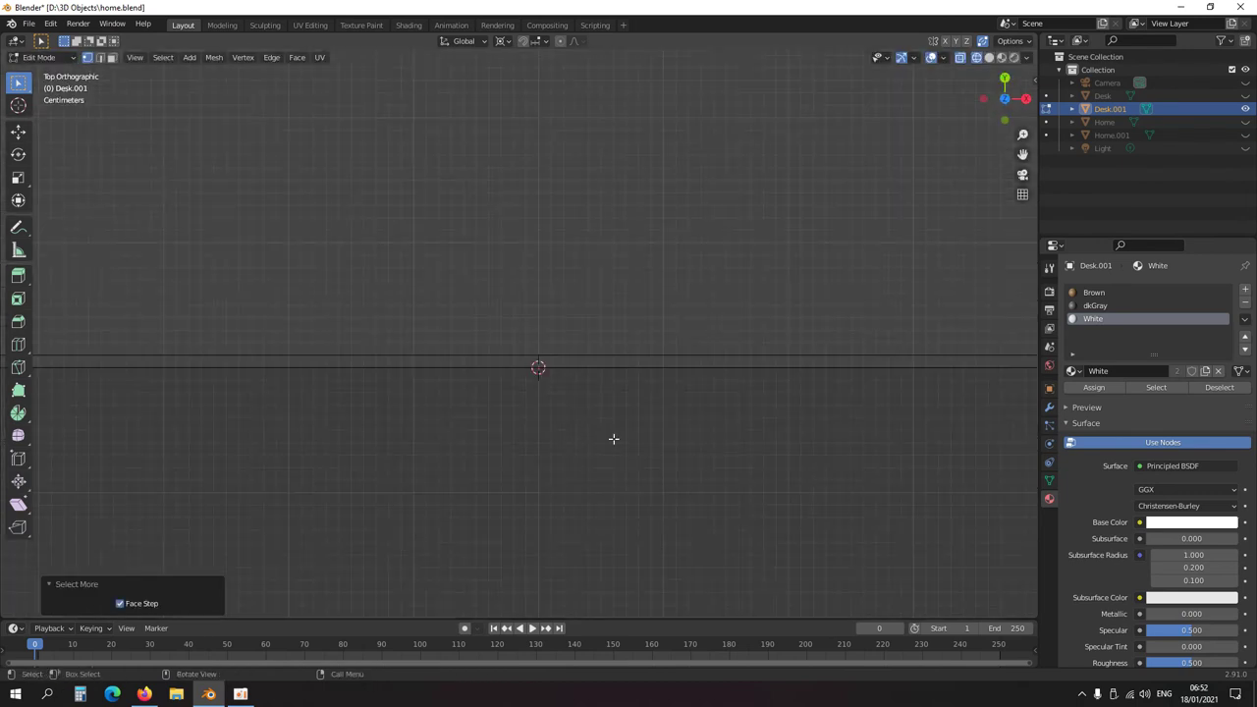
text(gx-.1)
key(Return)
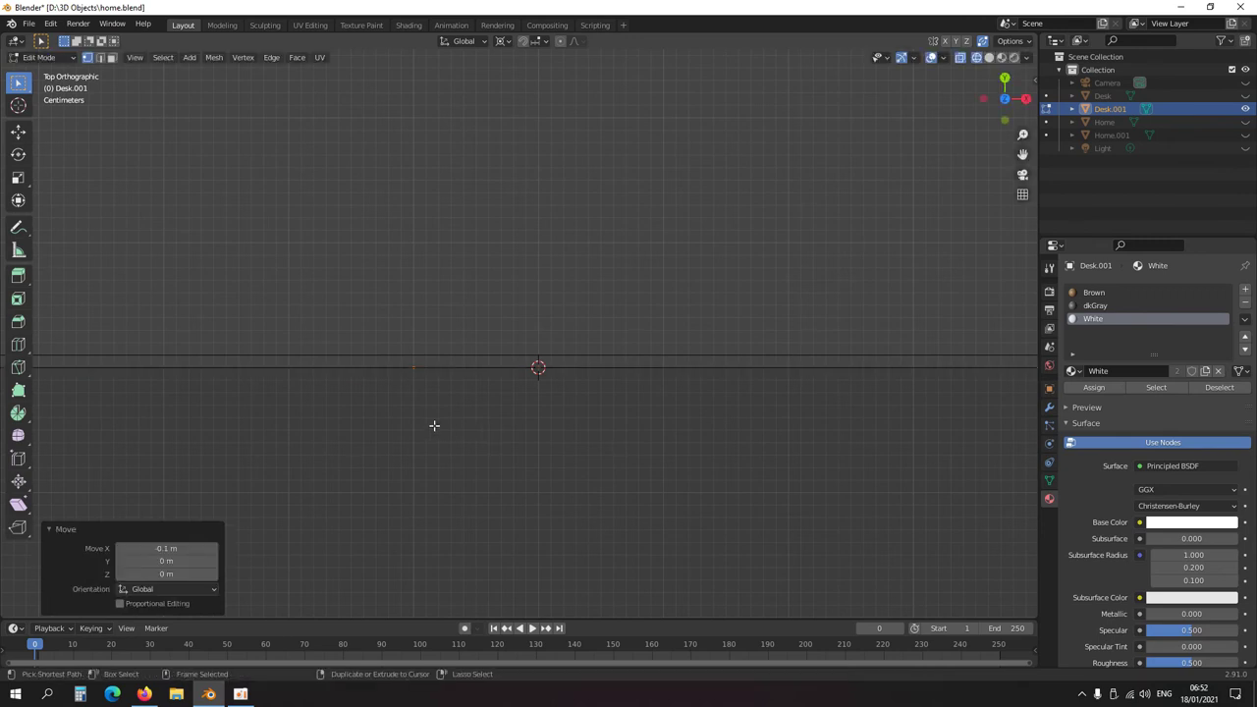
- Extrude the edge into a U-shaped handle strip: -0.03 m along Y, 0.2 m along X, and back to the drawer front
key(e)
key(y)
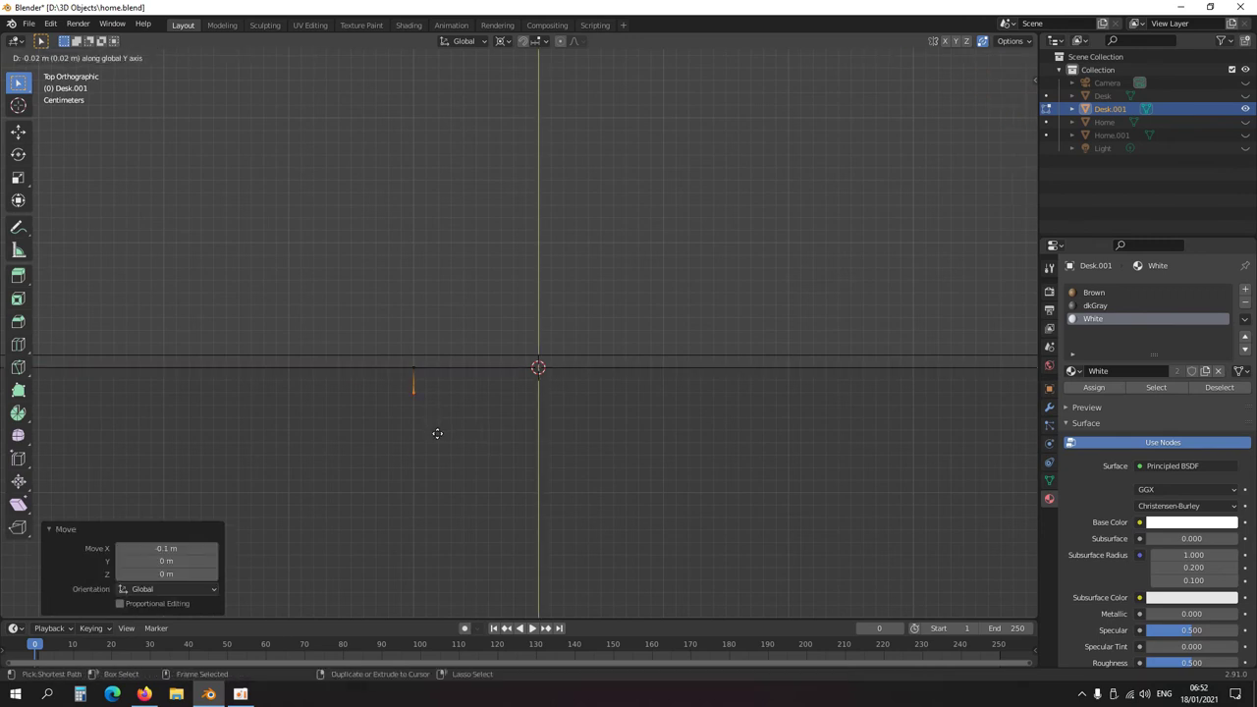
click(438, 443)
text(ex)
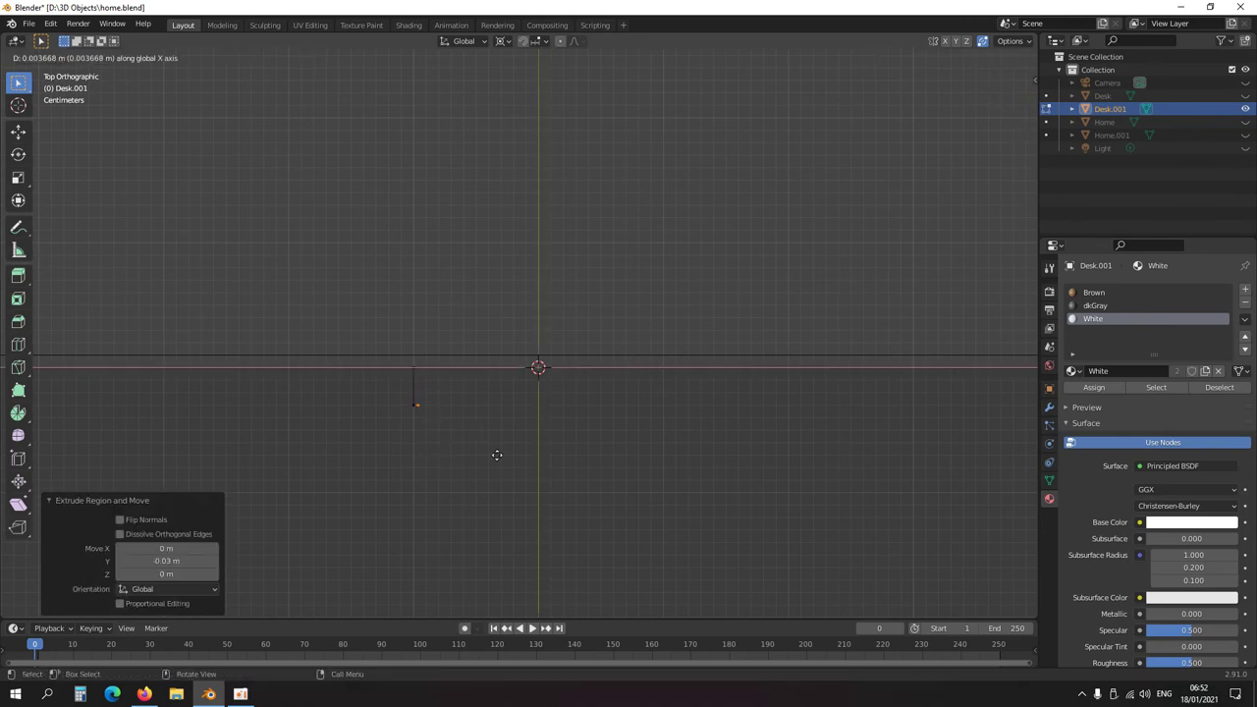
text(.2)
key(Return)
key(e)
key(y)
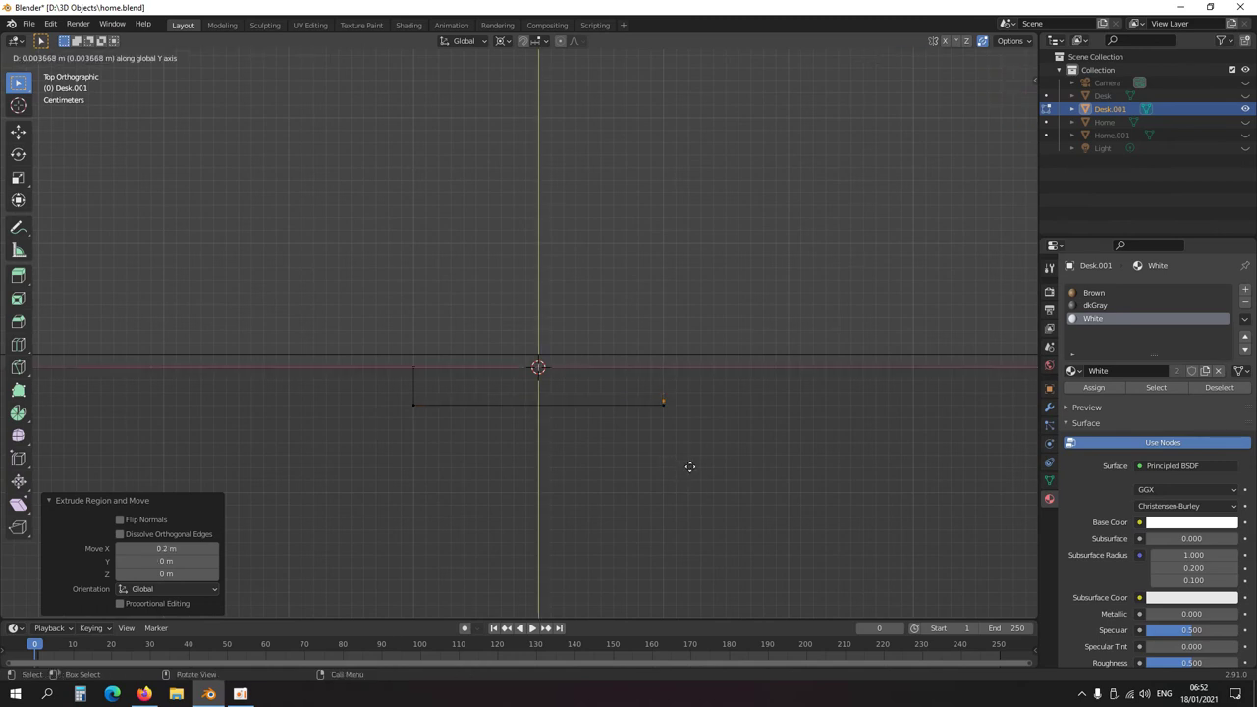
click(691, 452)
- Extrude the whole U-shaped handle strip outward at scale 1.1 and stretch the new outline along Y to even the handle's thickness
key(ctrl+KP_Add)
key(ctrl+KP_Add)
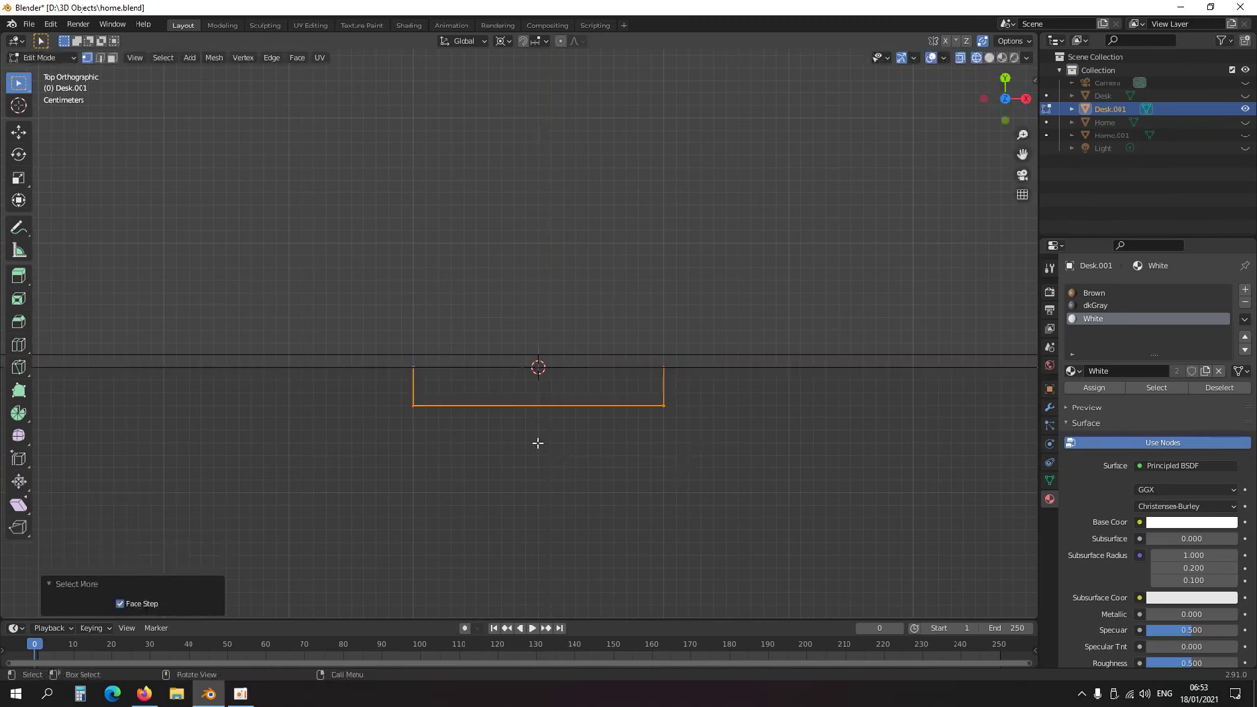
key(s)
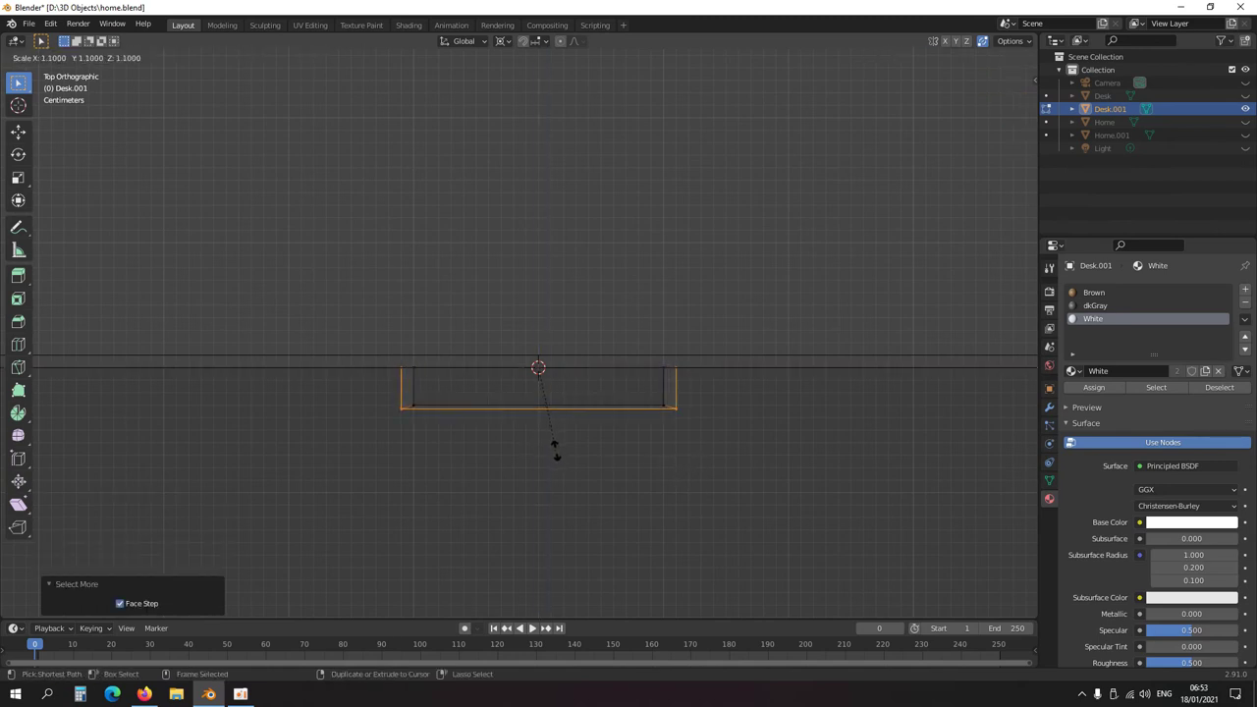
click(554, 453)
key(s)
key(y)
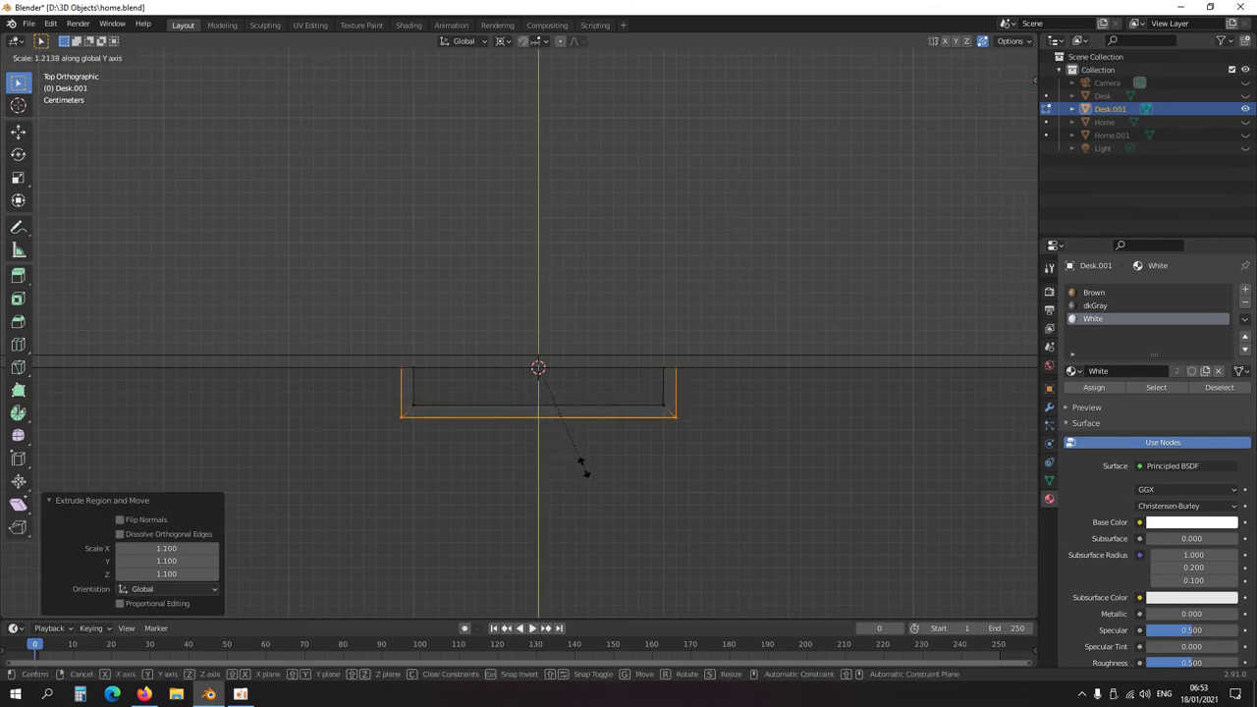
click(582, 465)
- Select the whole handle and assign it the dkGray material
key(ctrl+KP_Add)
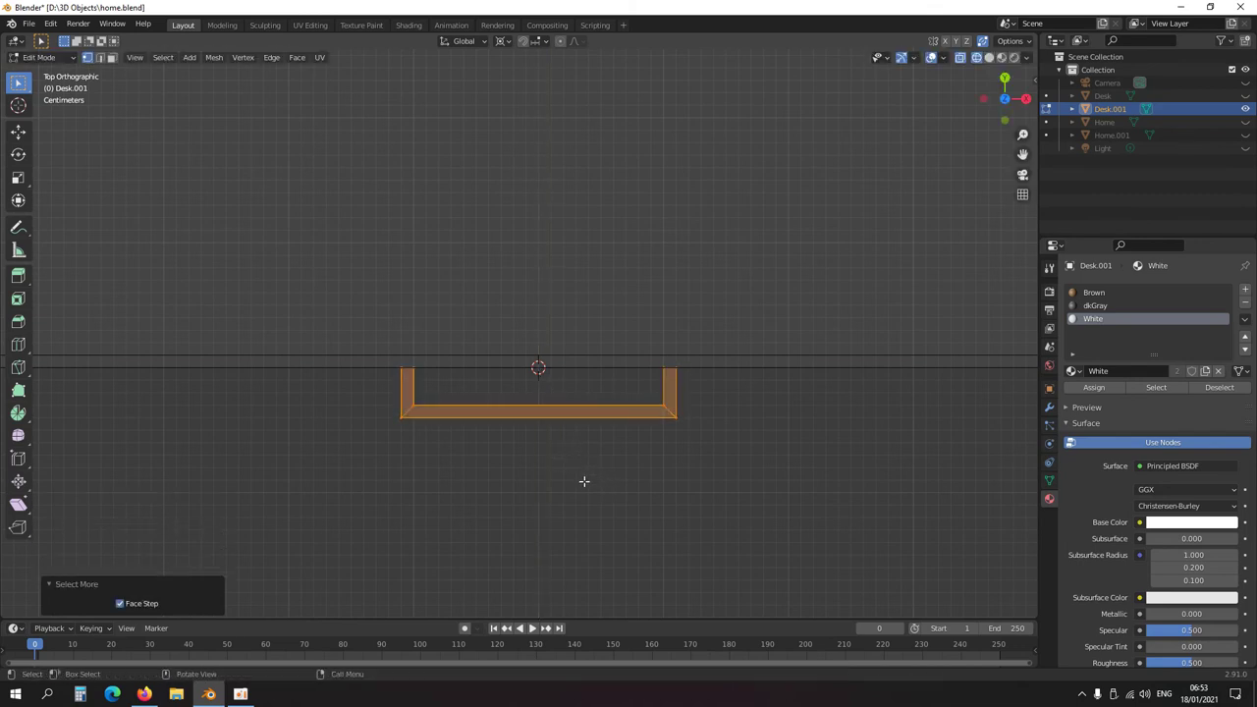
middle_drag(583, 482, 576, 392)
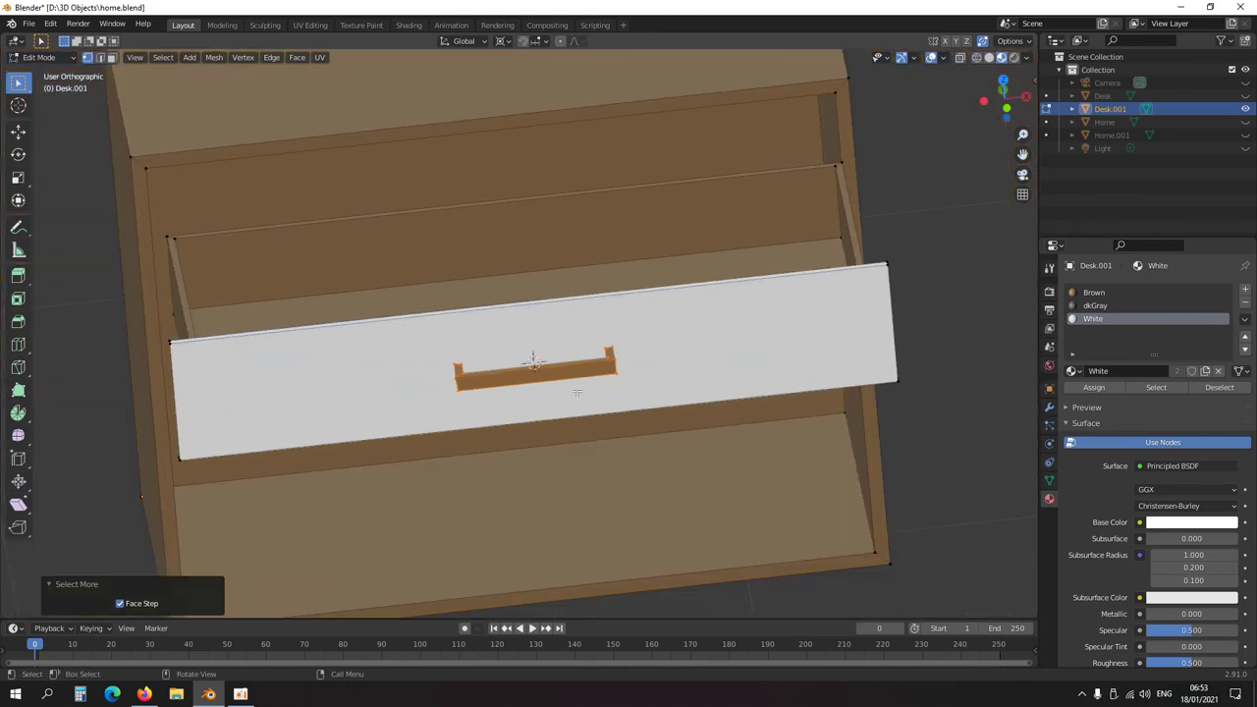
click(1096, 305)
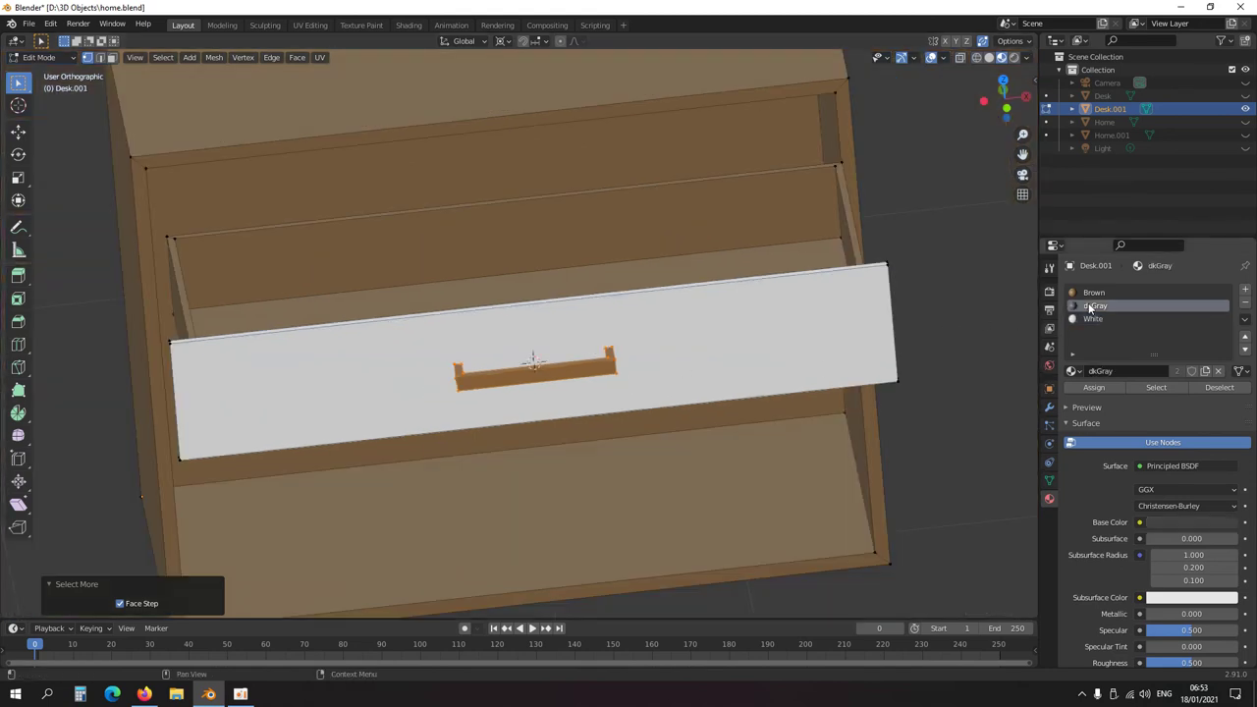
click(1096, 388)
- Select the drawer with its front and handle, and separate the selection from the cabinet into its own object
scroll(607, 405, down, 5)
middle_drag(590, 393, 607, 405)
key(p)
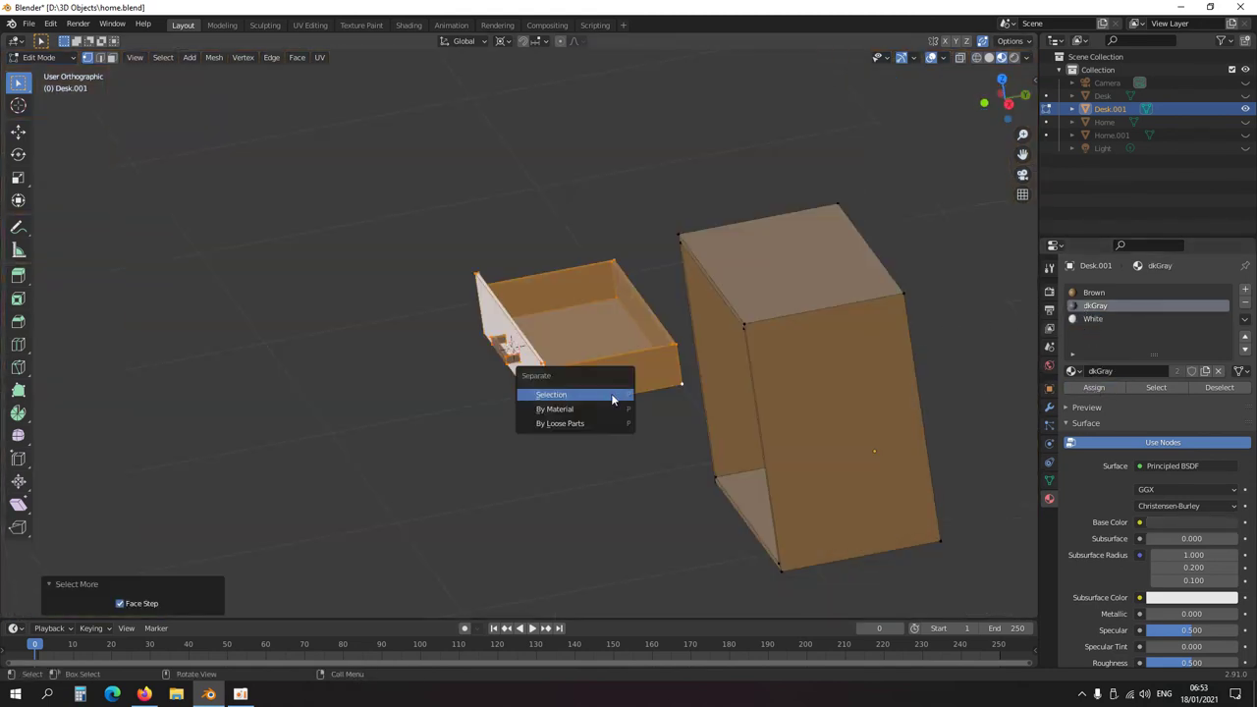
click(611, 393)
key(Tab)
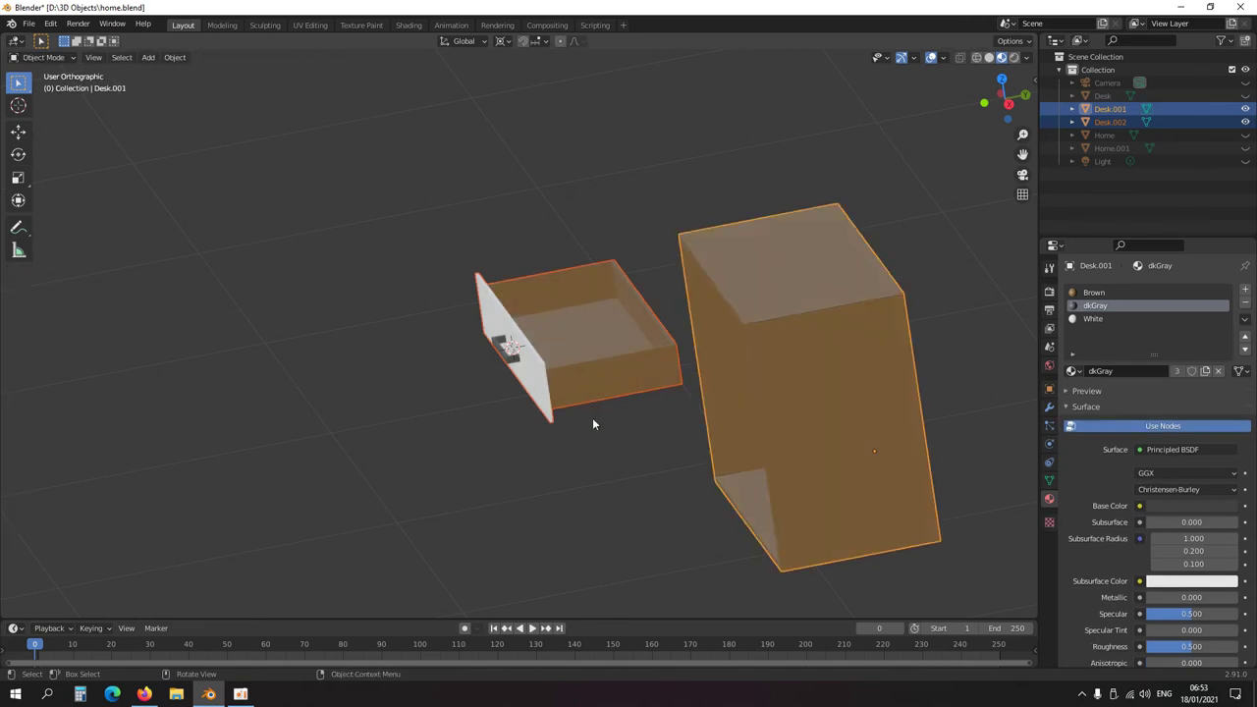
- Select all of the separated drawer's mesh and slide it along Y into the cabinet until its front meets the cabinet's front edge
key(KP_7)
key(shift+z)
shift+middle_drag(523, 332, 539, 394)
click(442, 397)
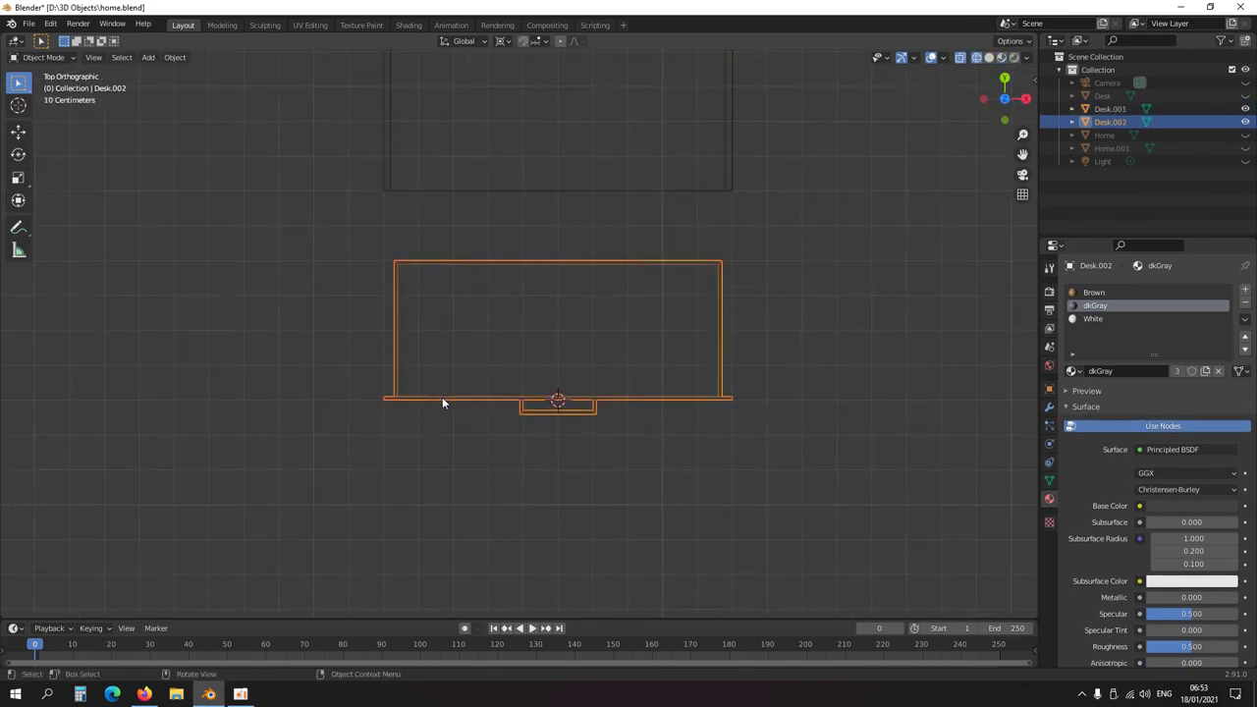
scroll(497, 405, down, 3)
key(Tab)
drag(436, 279, 697, 413)
scroll(524, 360, up, 4)
key(g)
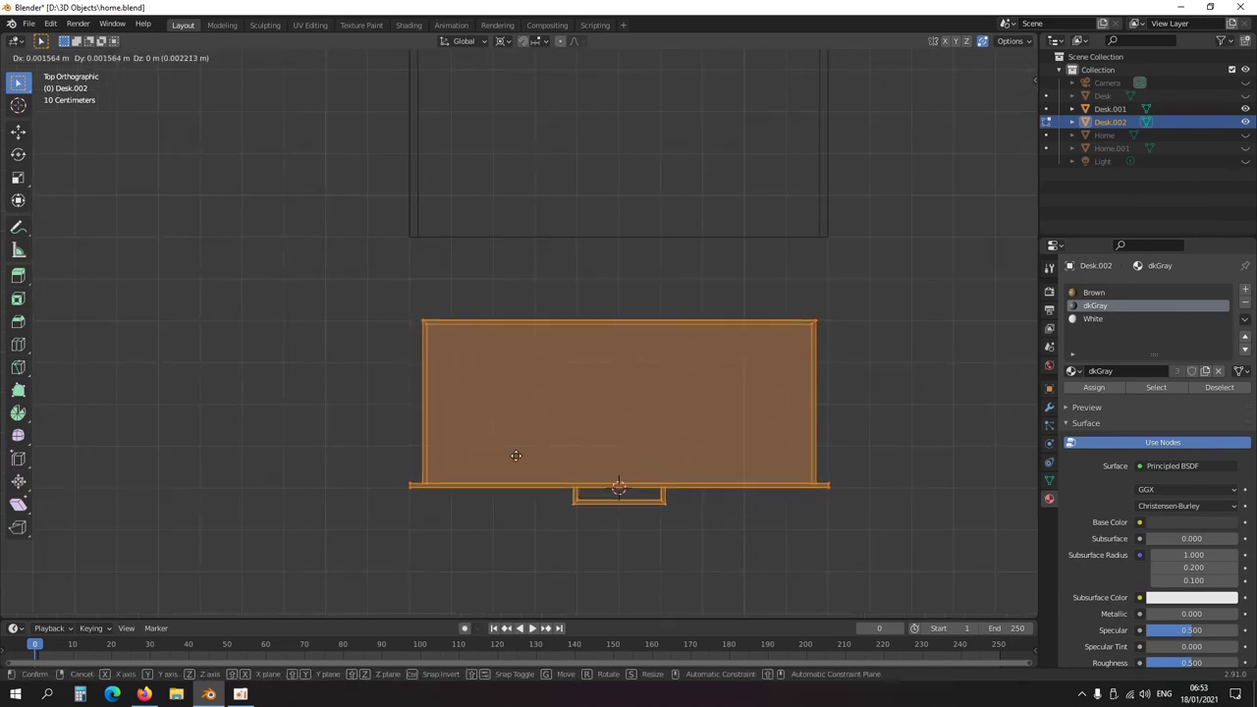
key(y)
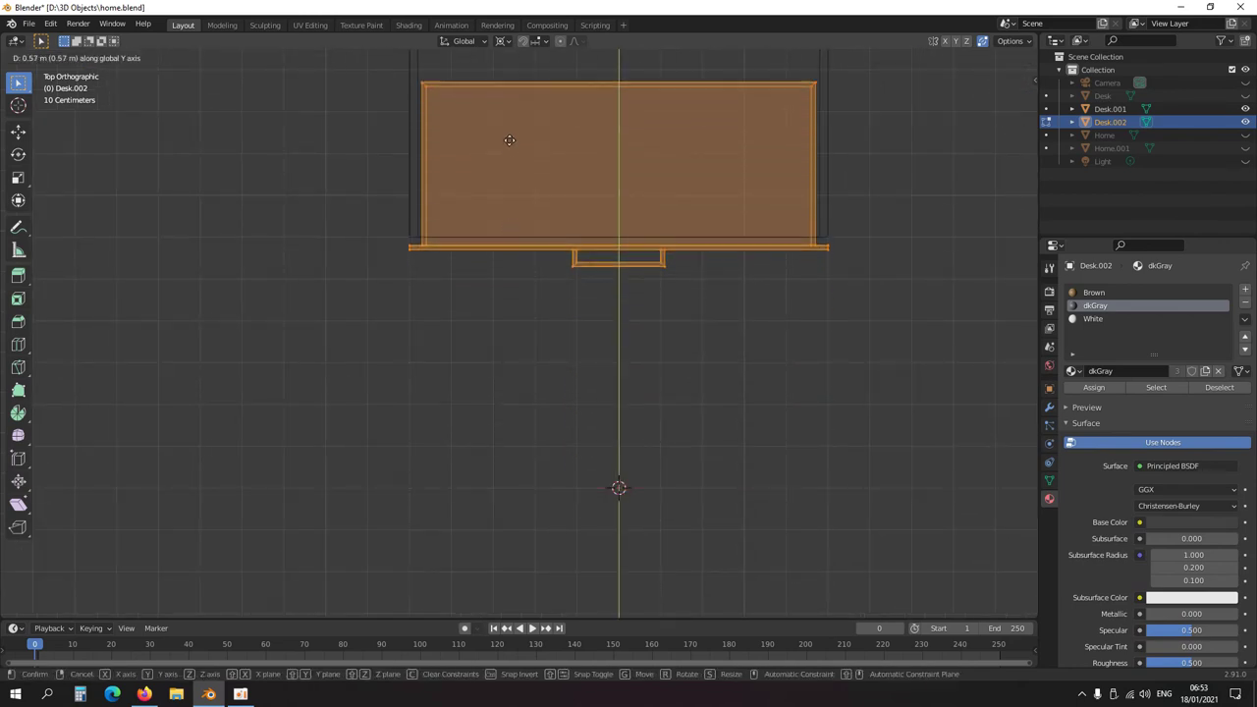
click(503, 91)
- Move the drawer front -0.002 m along X to line up with the cabinet's side and return to Object Mode
key(KP_1)
key(g)
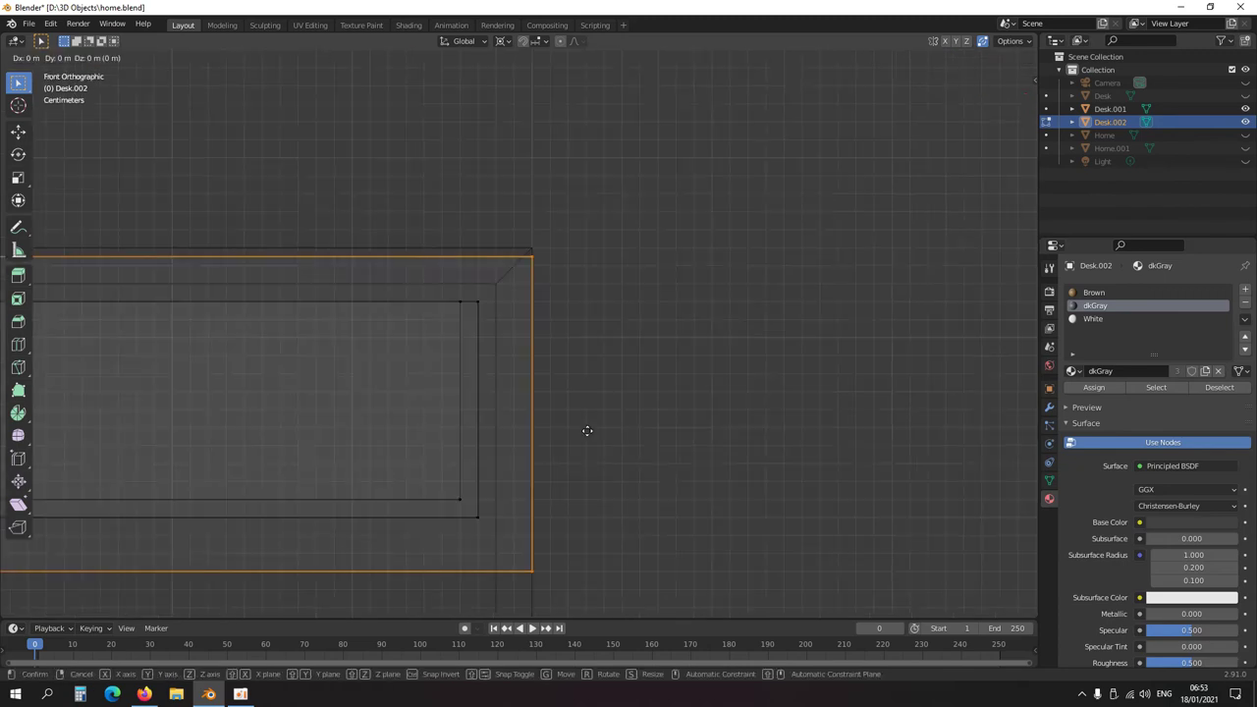
key(x)
click(542, 430)
key(alt+z)
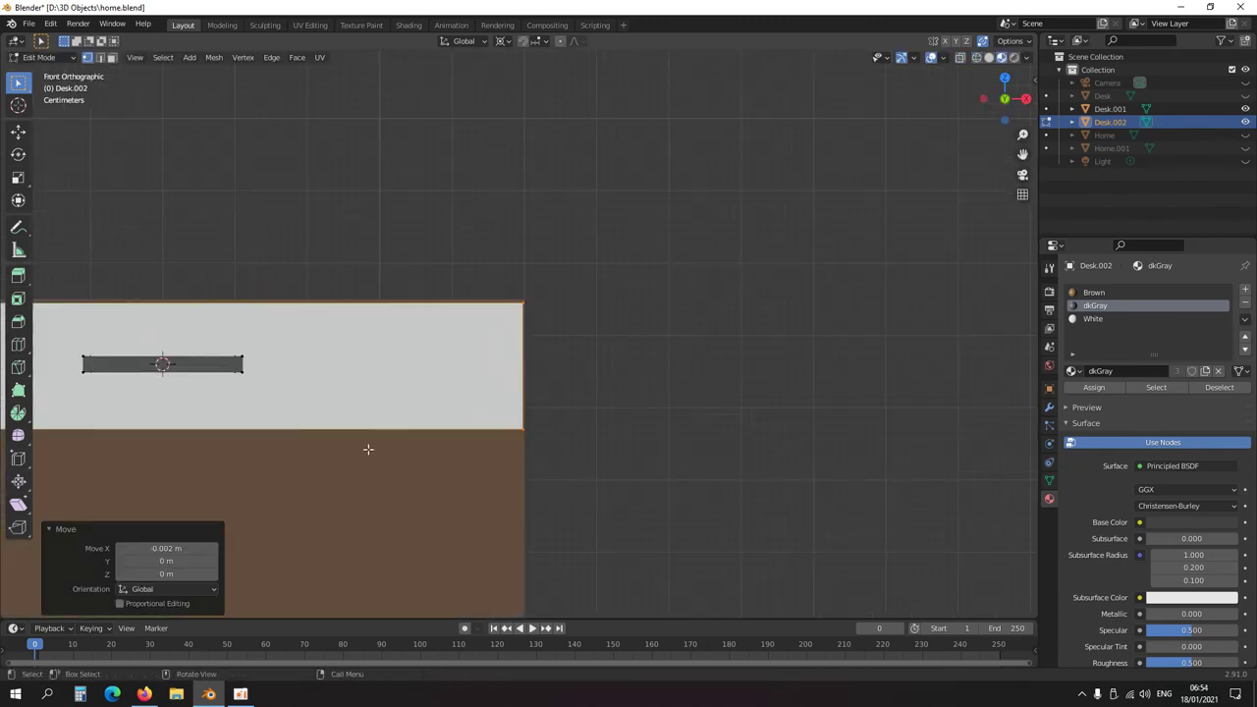
mouse_move(368, 449)
middle_down()
mouse_move(485, 392)
mouse_move(505, 402)
mouse_move(530, 461)
mouse_move(475, 484)
mouse_move(529, 456)
middle_up()
key(Tab)
scroll(473, 481, down, 3)
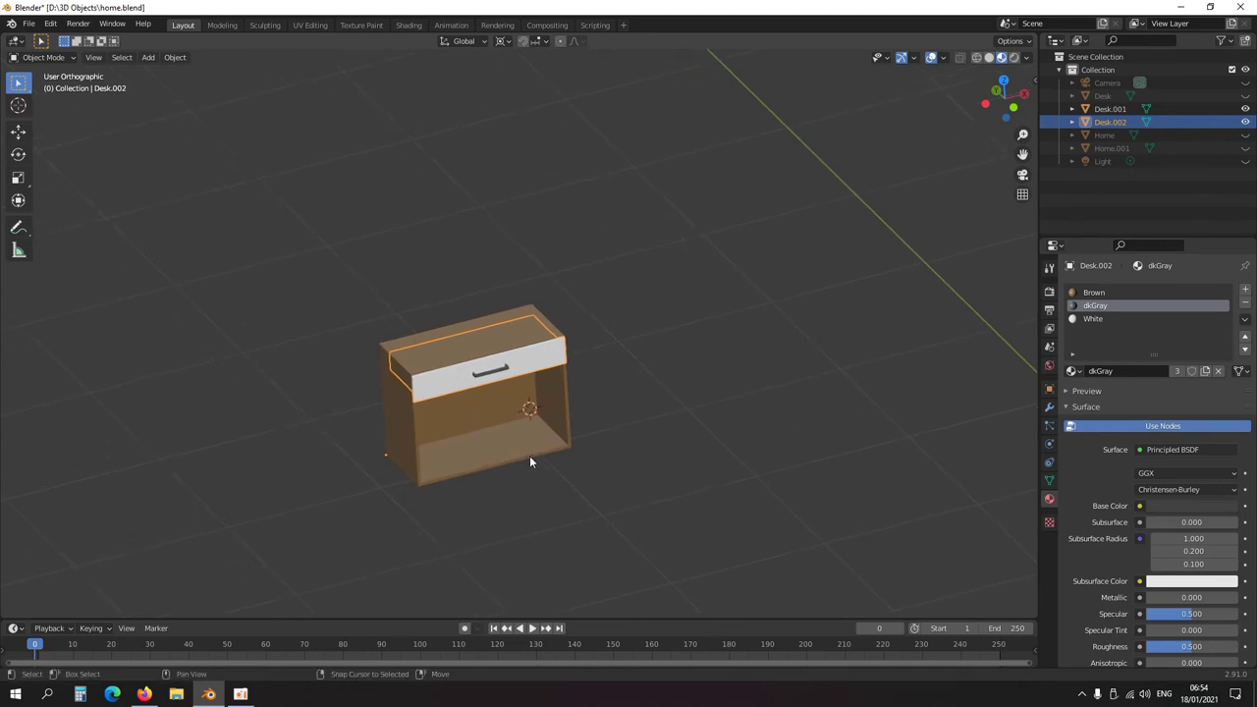
- Parent the drawer to the cabinet with Object (Keep Transform)
click(483, 438)
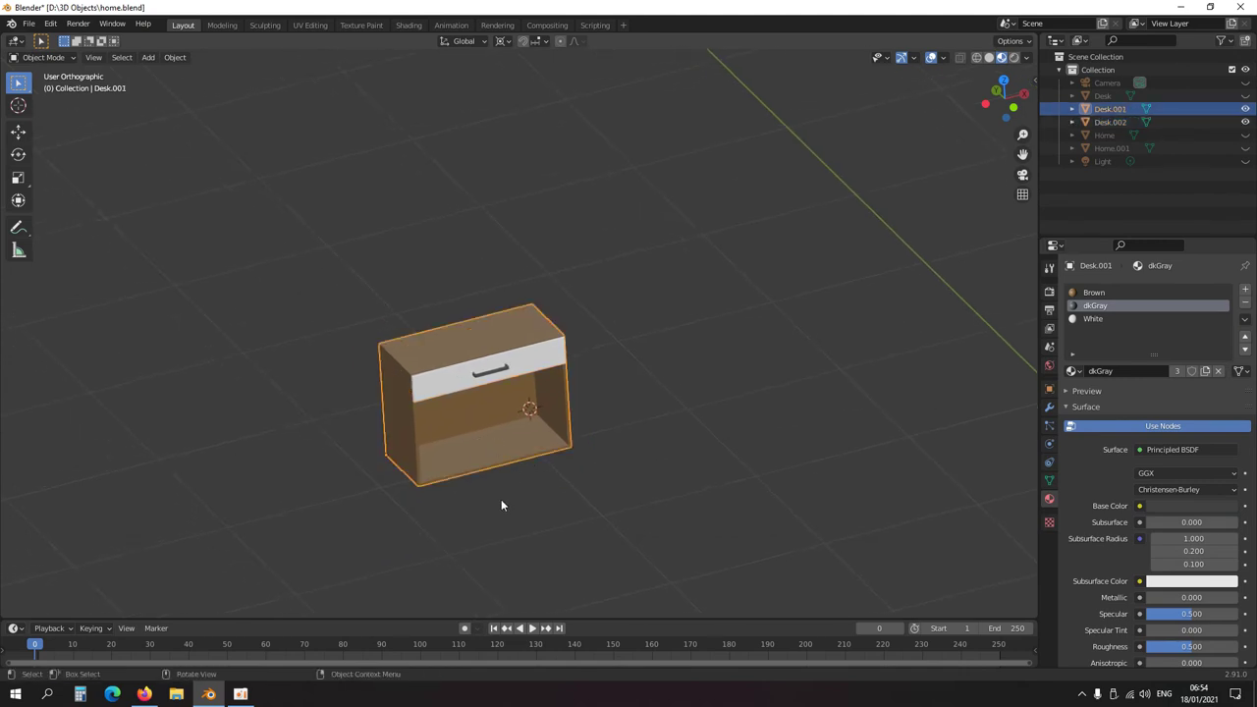
click(458, 381)
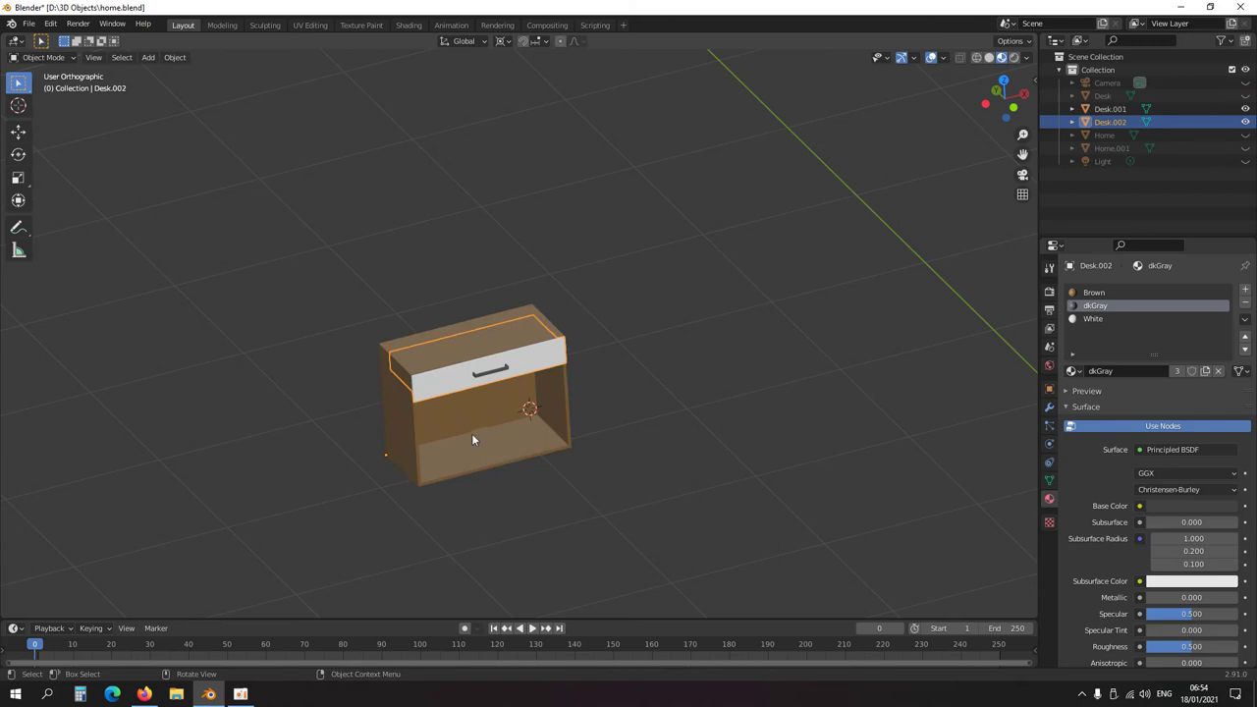
shift+click(402, 447)
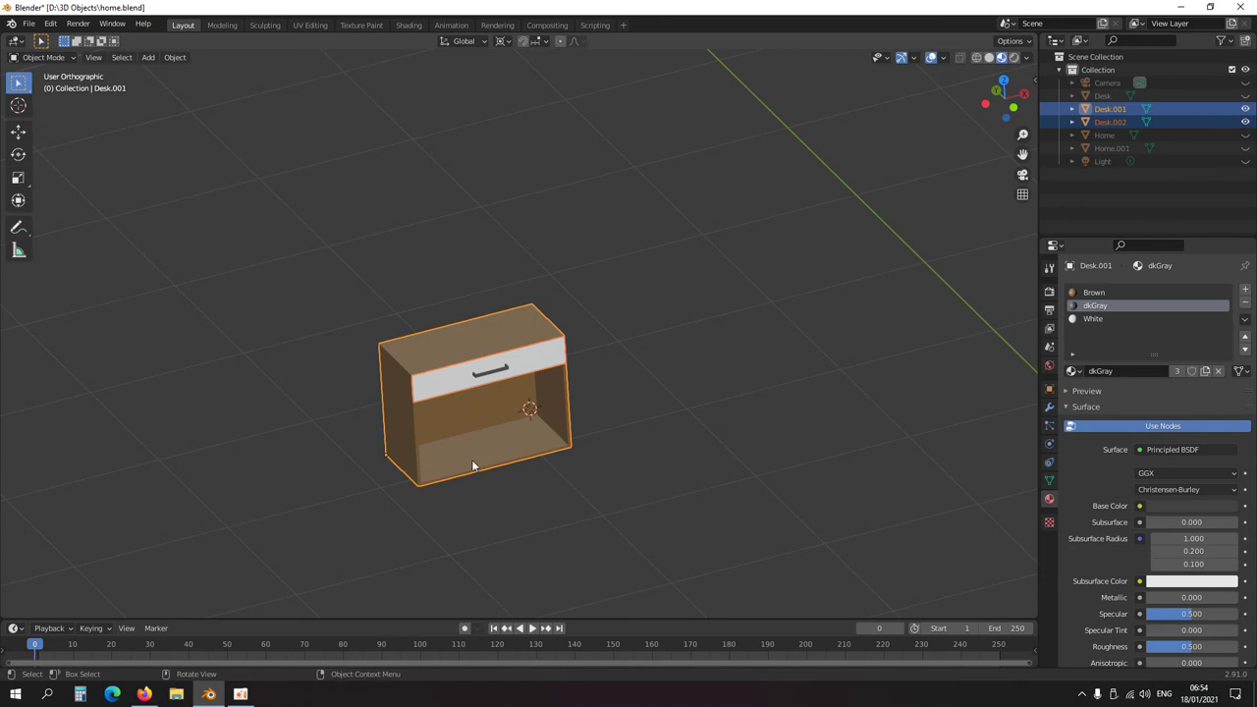
key(ctrl+p)
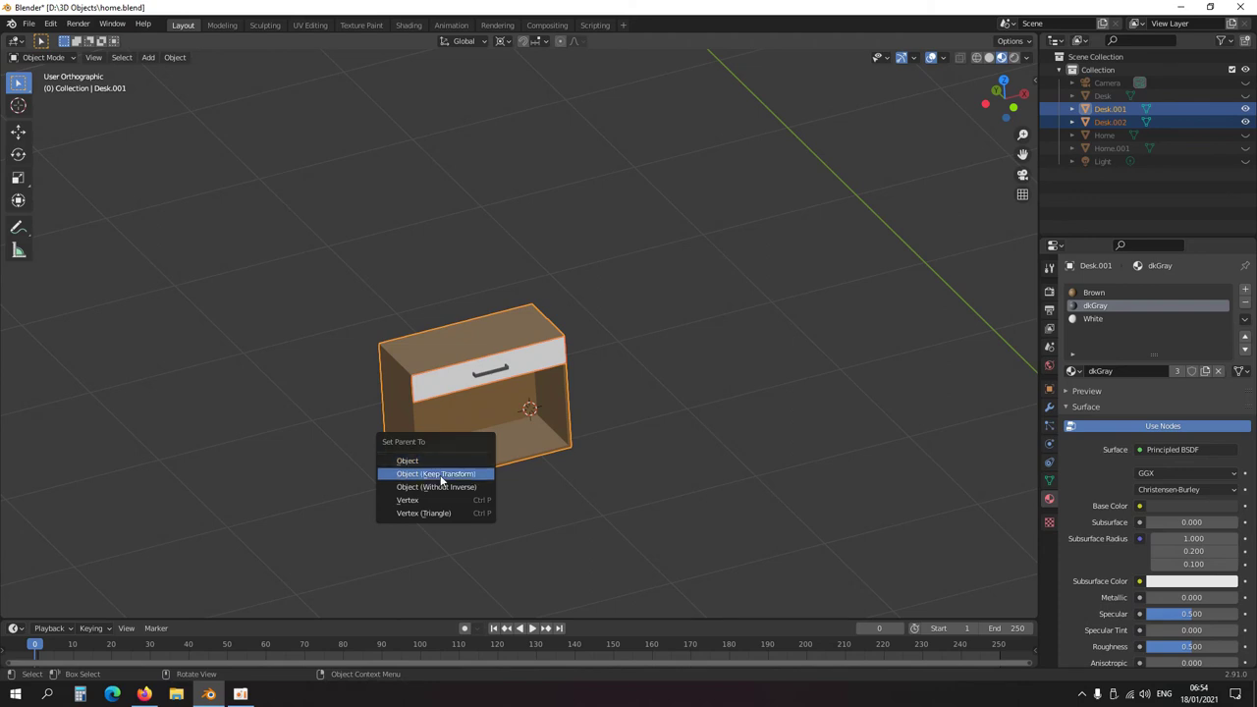
click(442, 475)
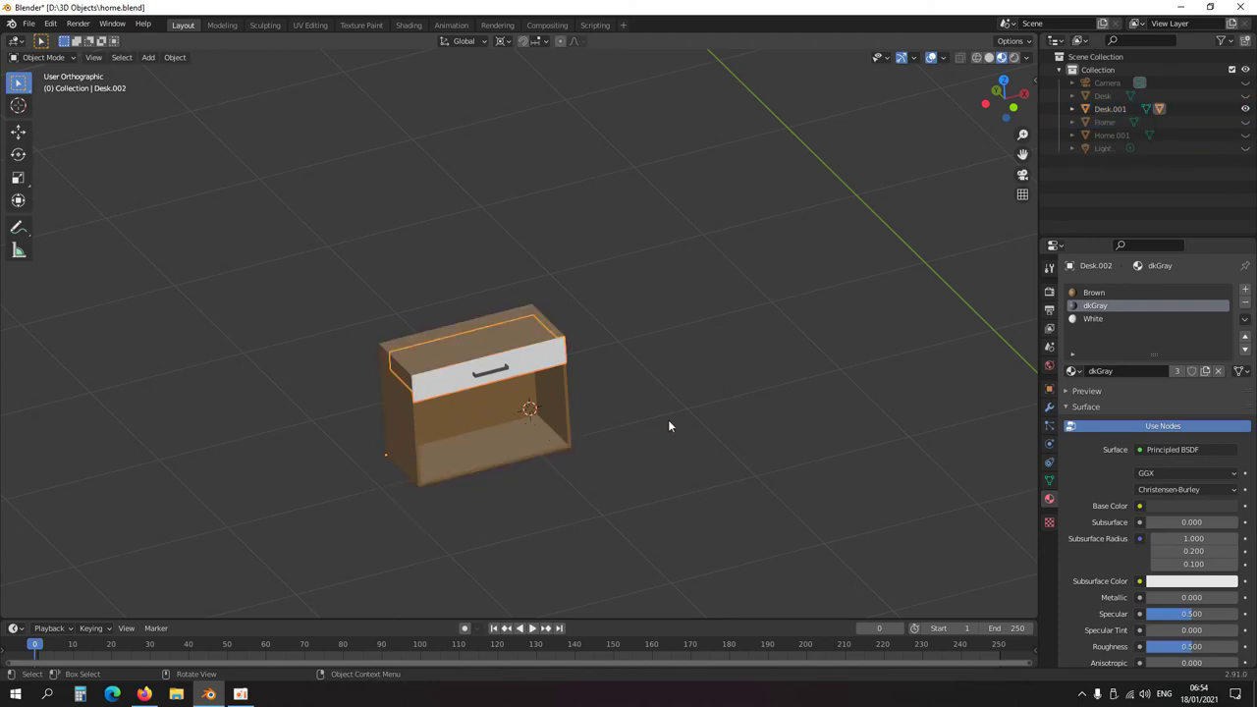
- Test the parenting by trying to rotate the cabinet and slide the drawer along Y, cancelling both transforms
scroll(629, 421, down, 4)
scroll(550, 403, up, 6)
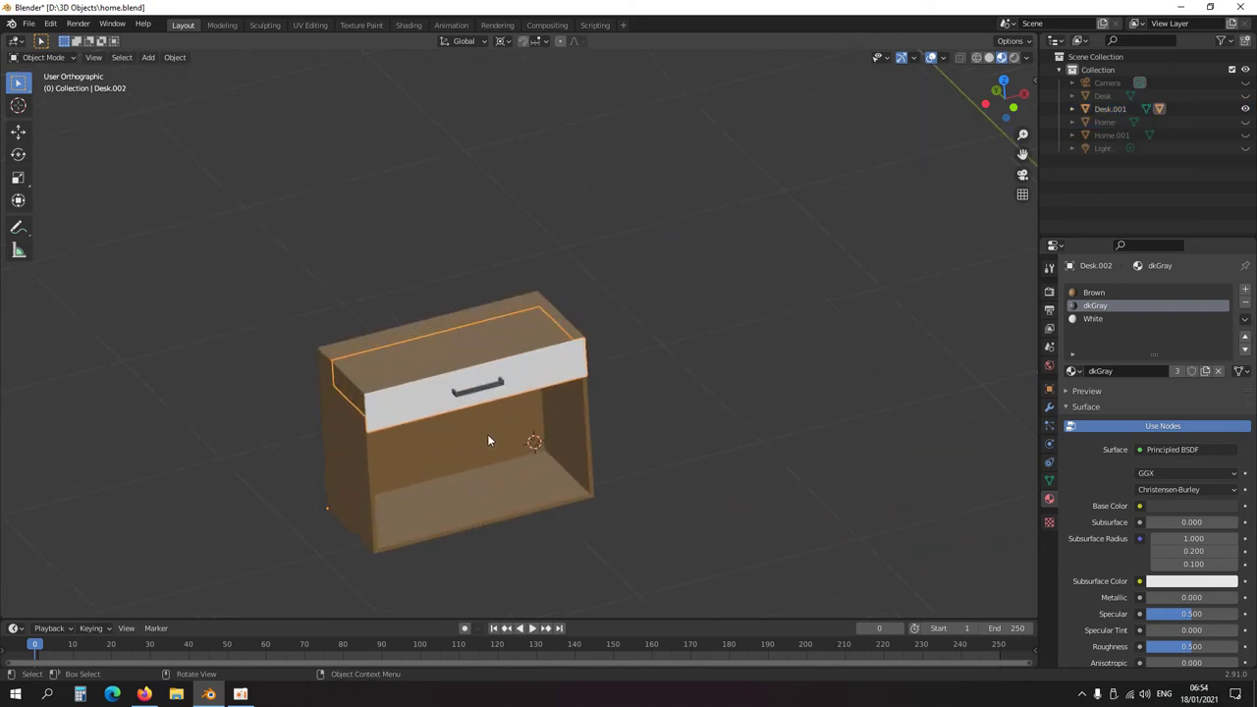
click(340, 471)
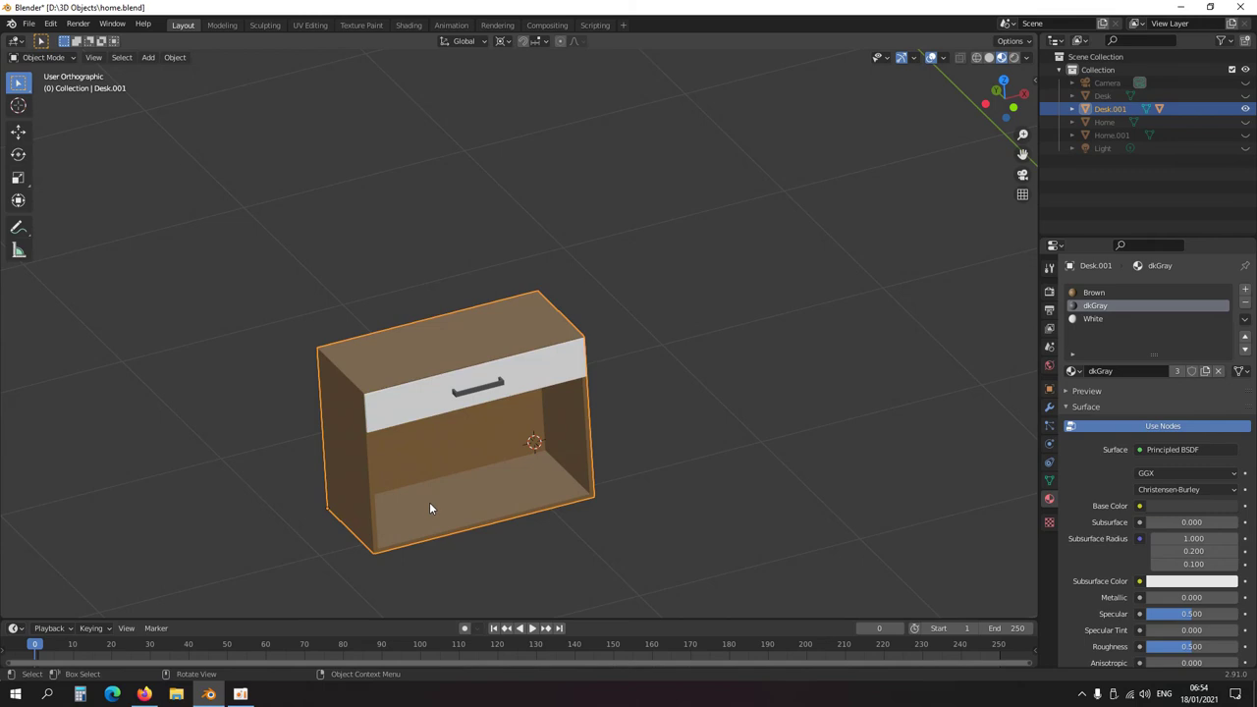
key(r)
key(Escape)
click(441, 408)
key(g)
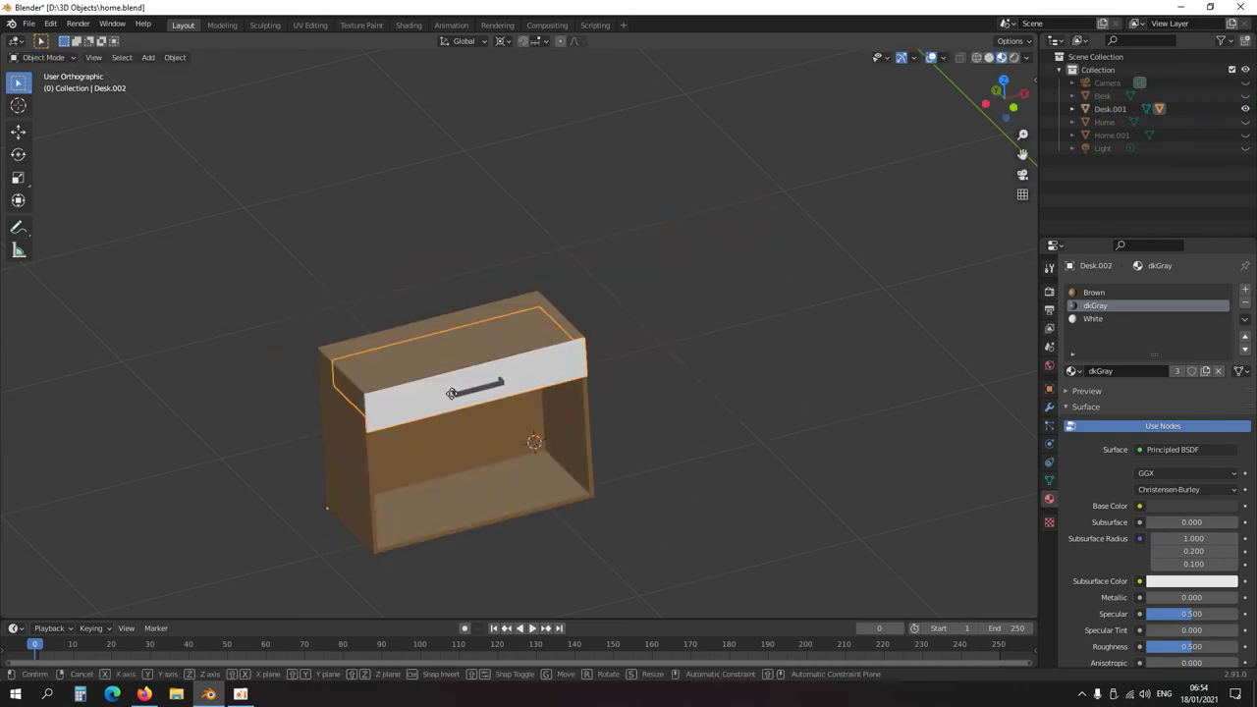
key(y)
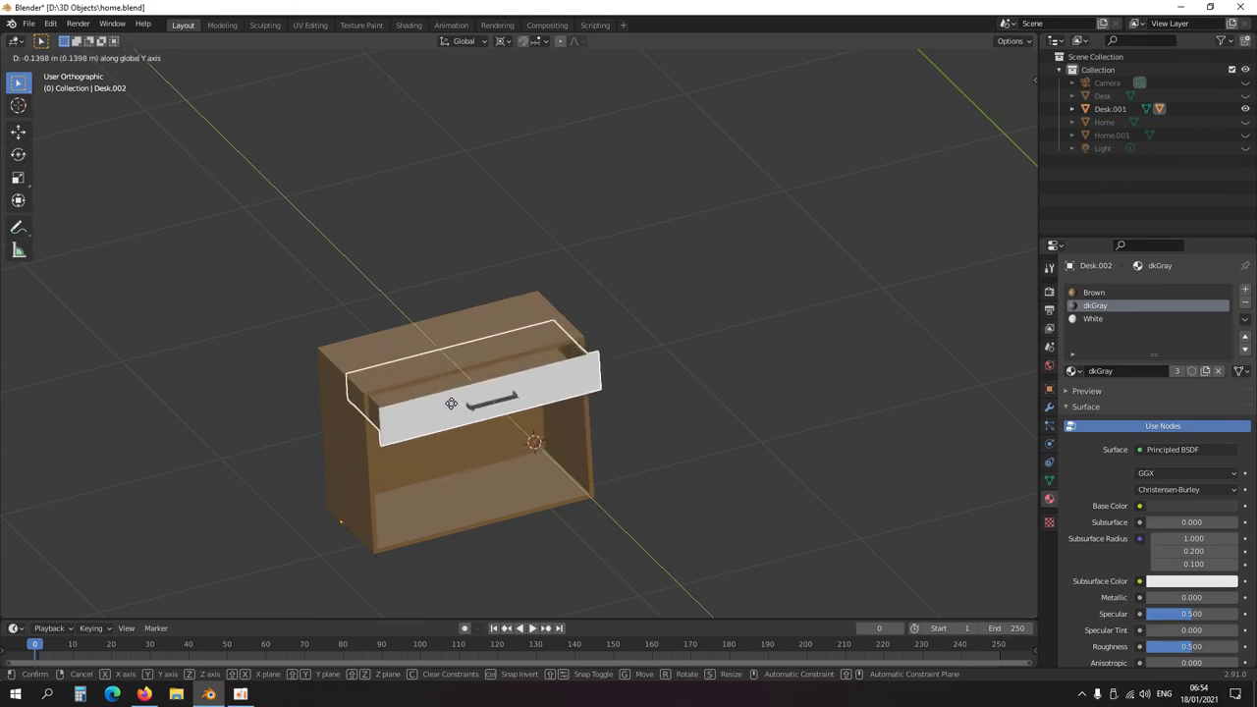
key(Escape)
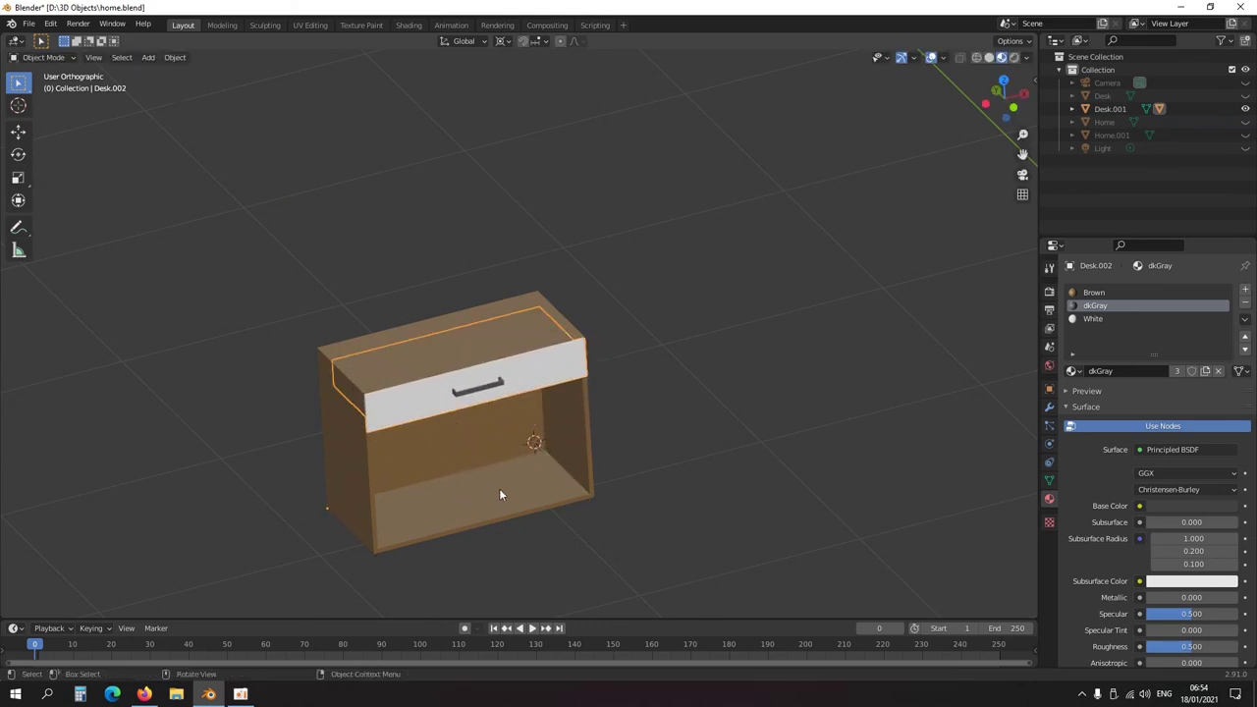
scroll(499, 494, down, 5)
middle_drag(620, 466, 360, 418)
scroll(362, 415, up, 4)
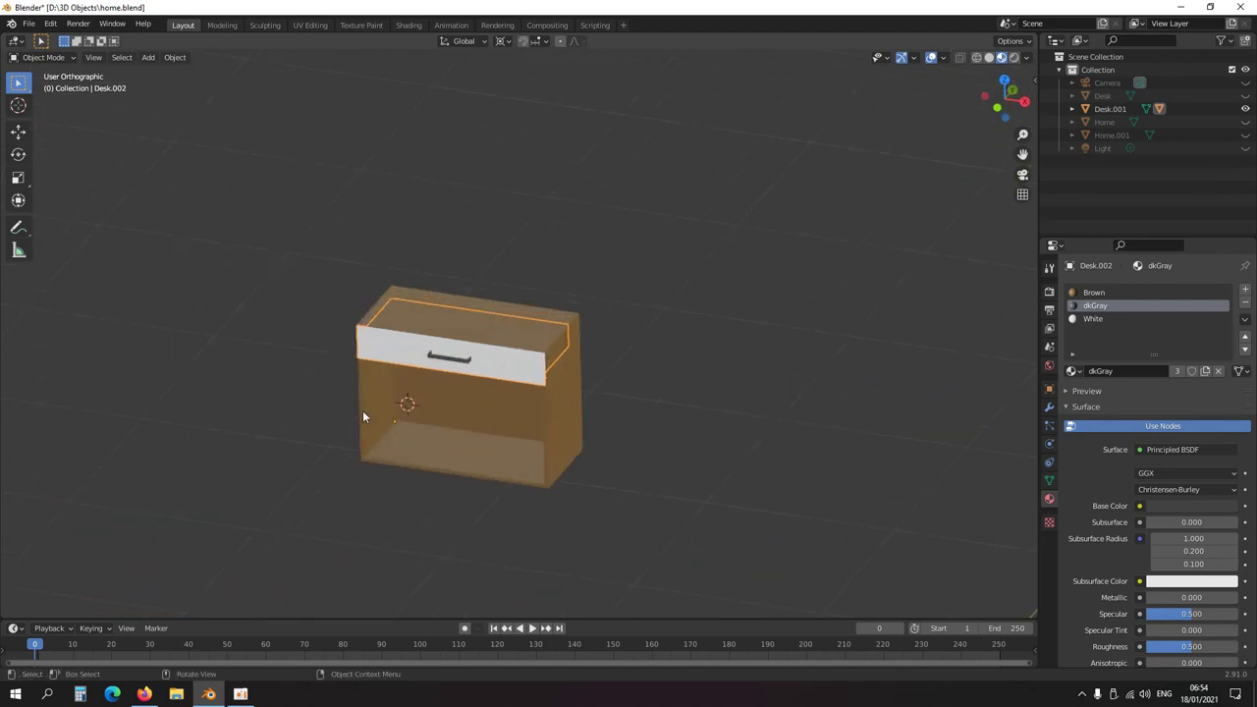
key(alt+p)
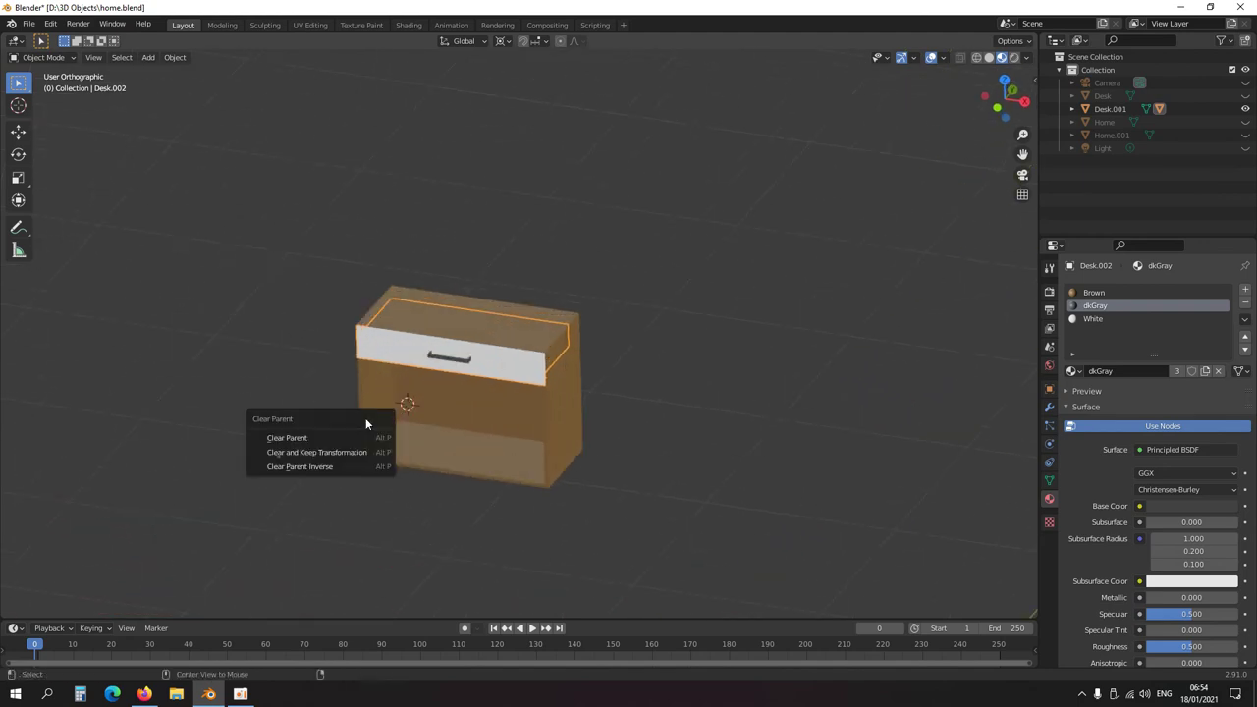
click(337, 453)
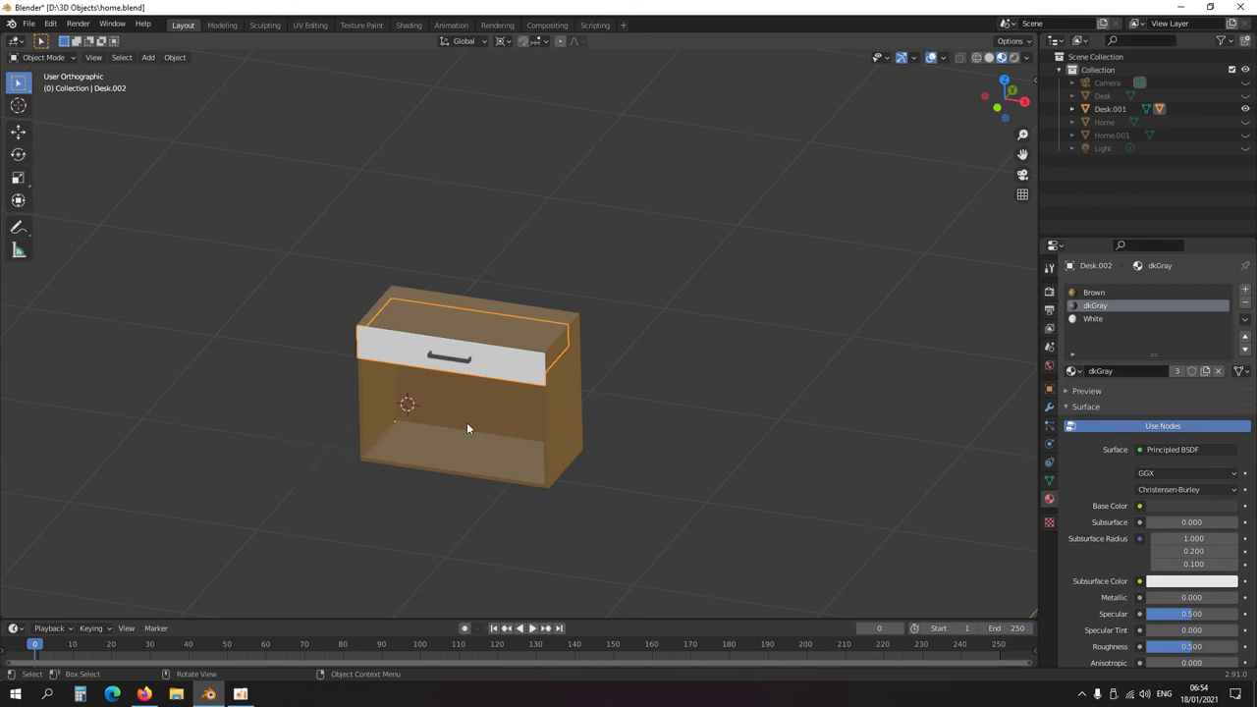
scroll(536, 377, down, 3)
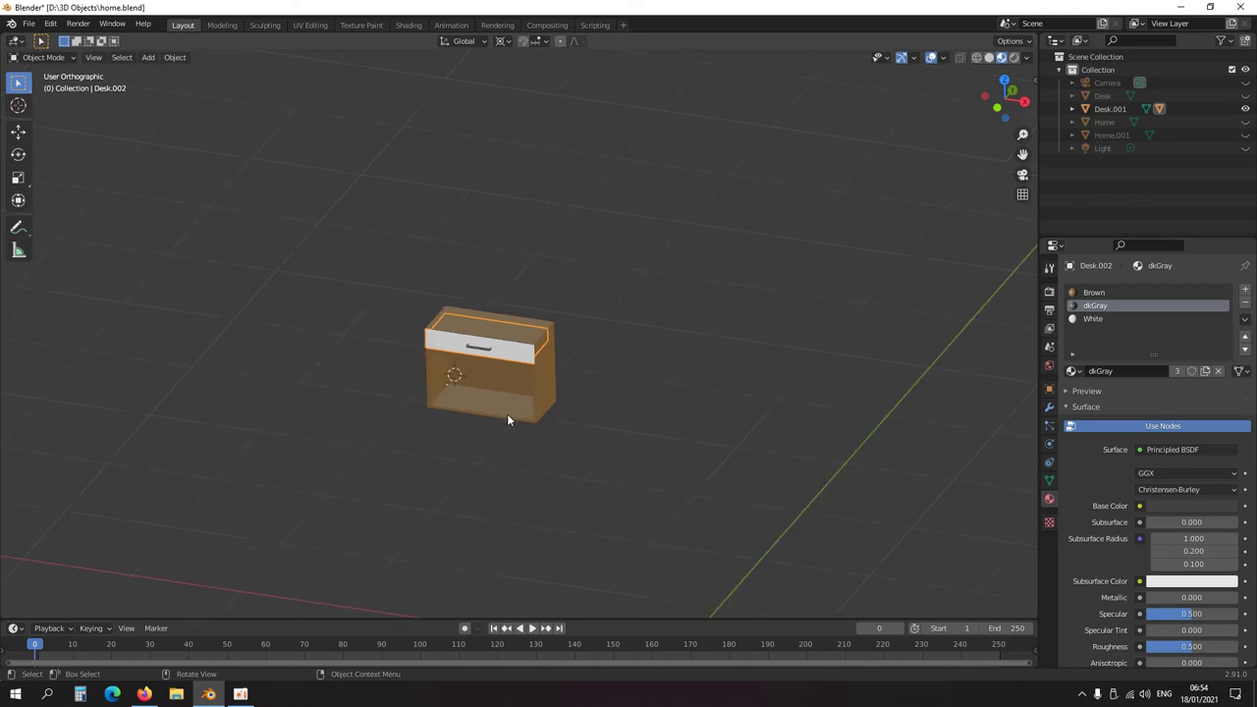
key(ctrl+p)
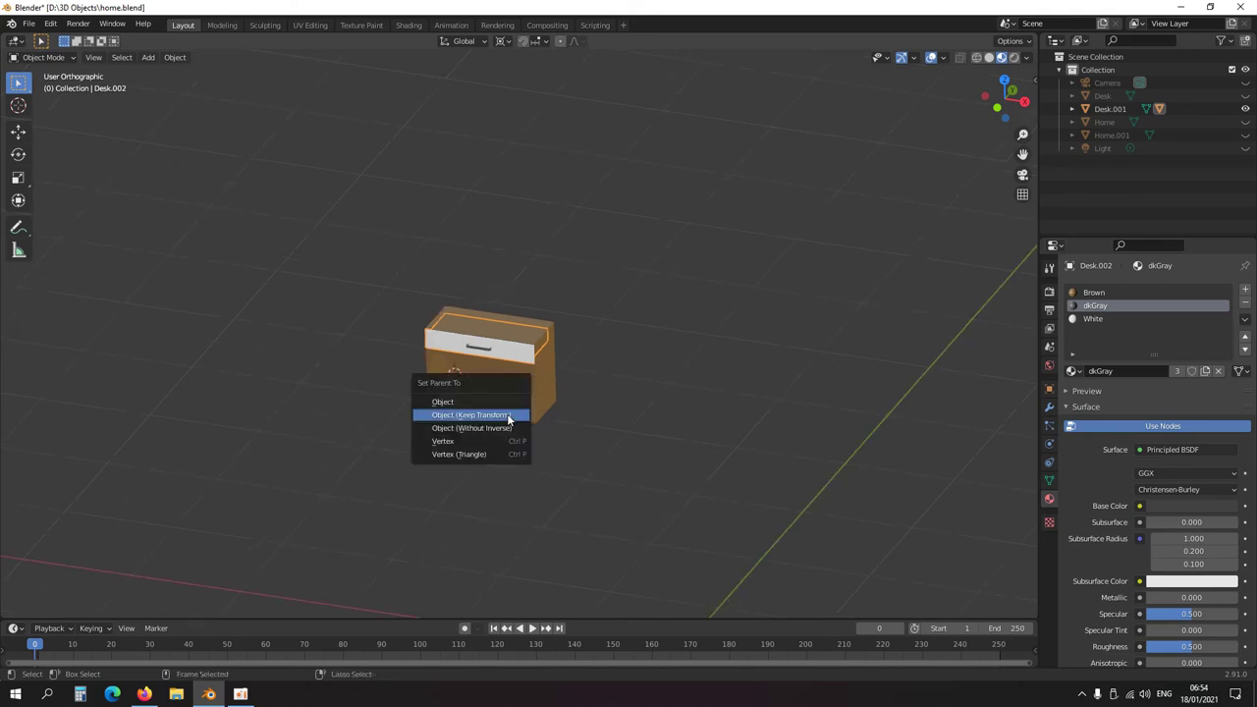
click(508, 417)
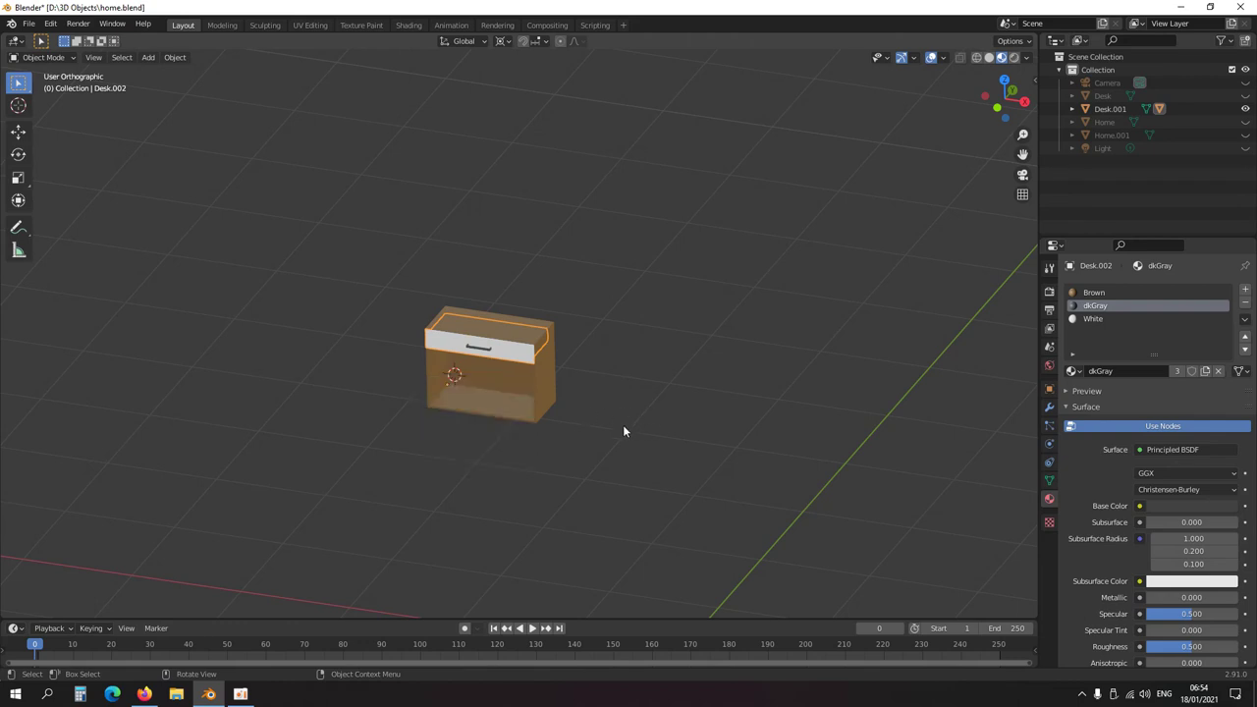
key(alt+p)
scroll(428, 447, down, 5)
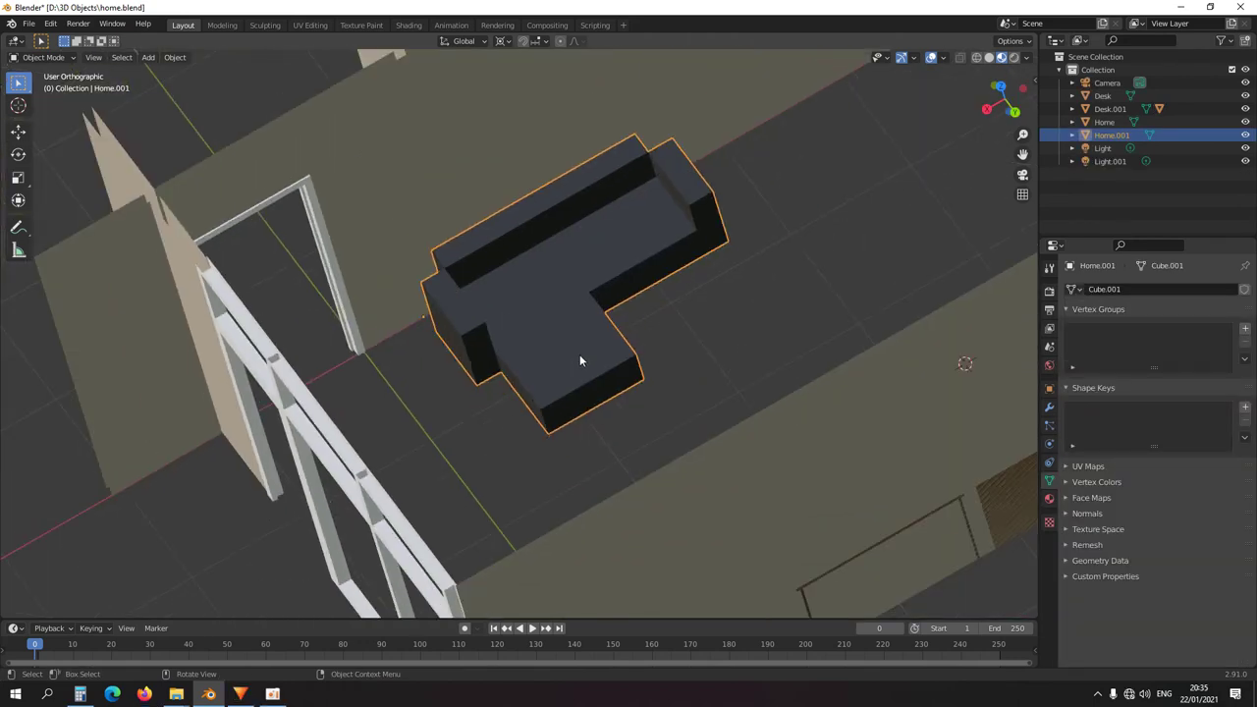
- Place the 3D cursor at the corner sofa's origin and enter Edit Mode on the sofa
shift+click(537, 353)
shift+click(551, 347)
shift+right_click(548, 338)
middle_drag(546, 331, 503, 369)
key(Tab)
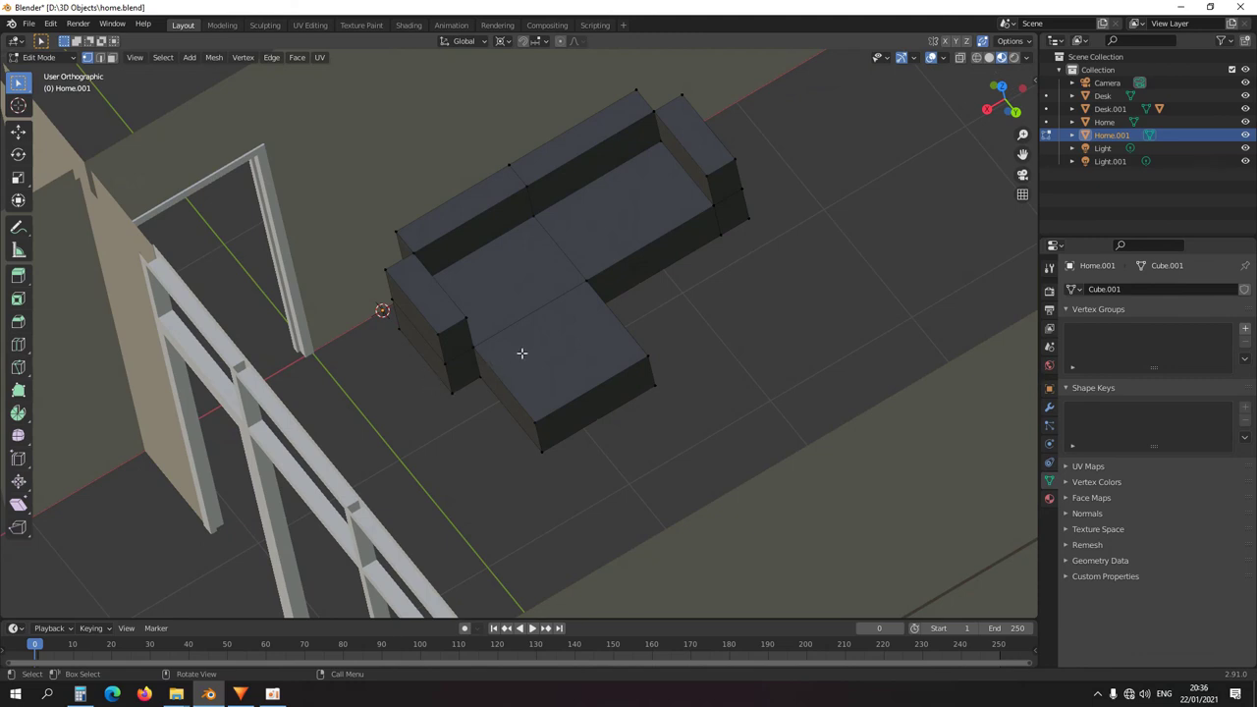
- Add a 24-vertex cylinder to the sofa mesh at the 3D cursor
key(shift+a)
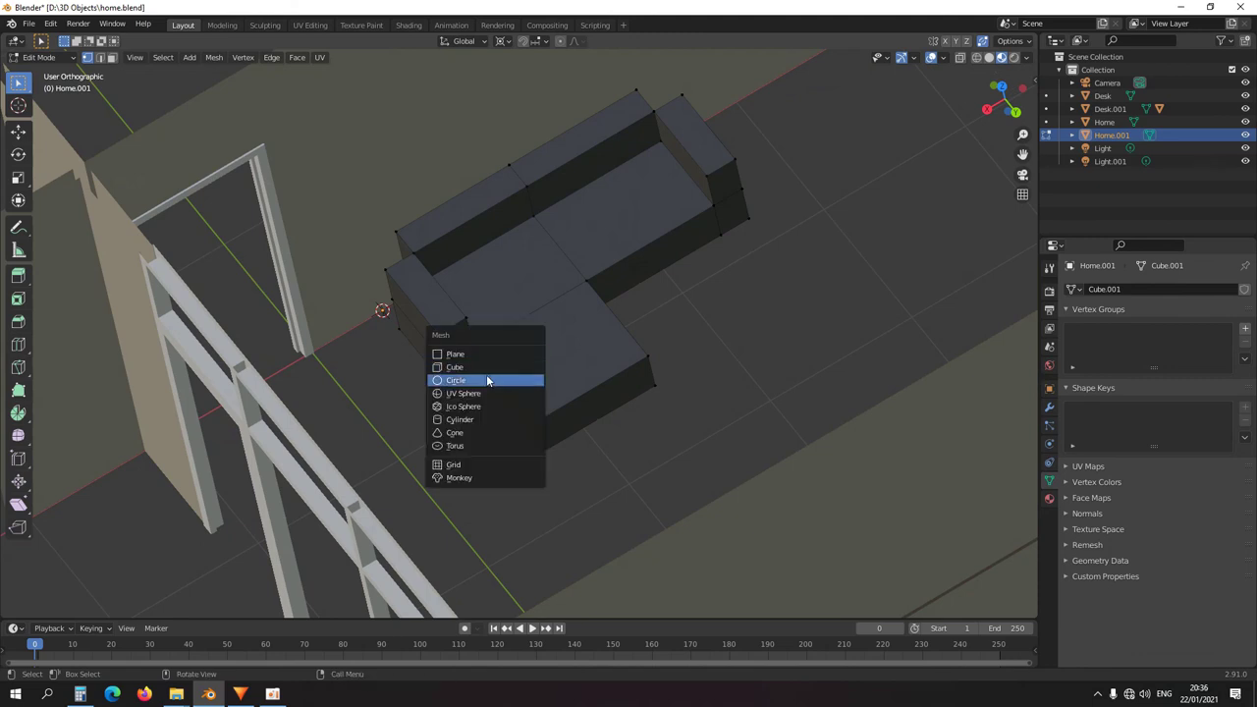
click(477, 420)
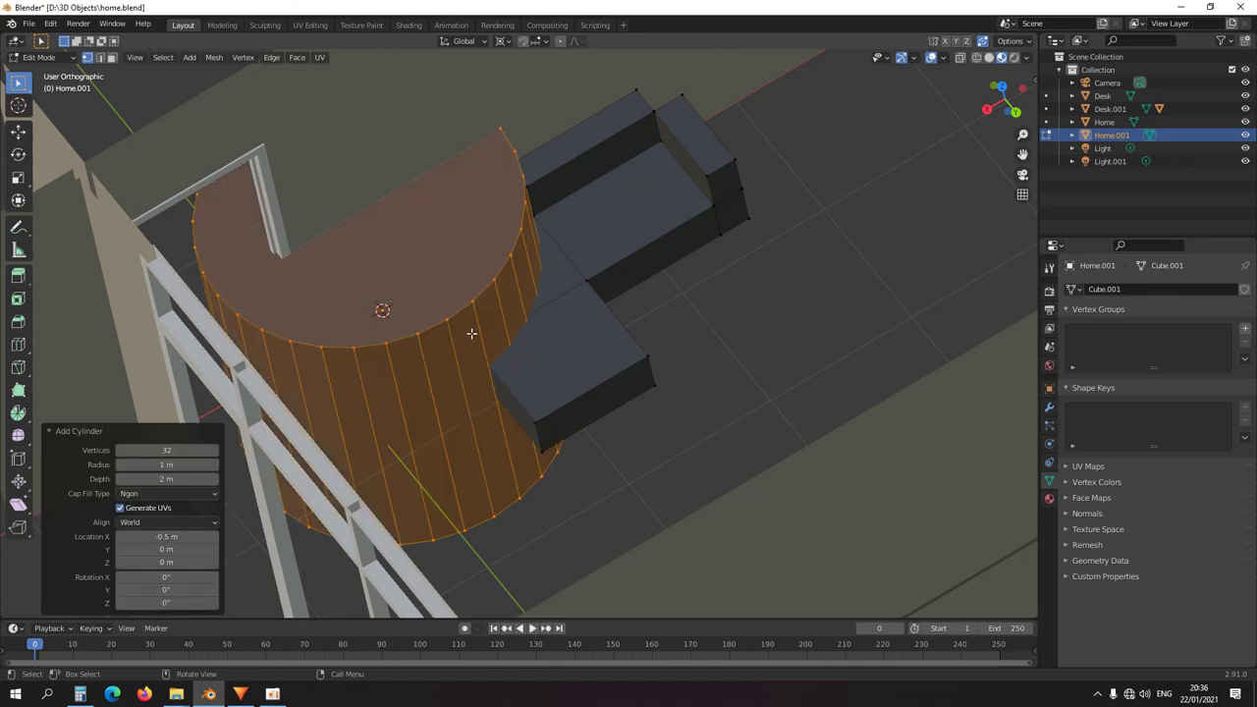
click(176, 449)
text(24)
key(Return)
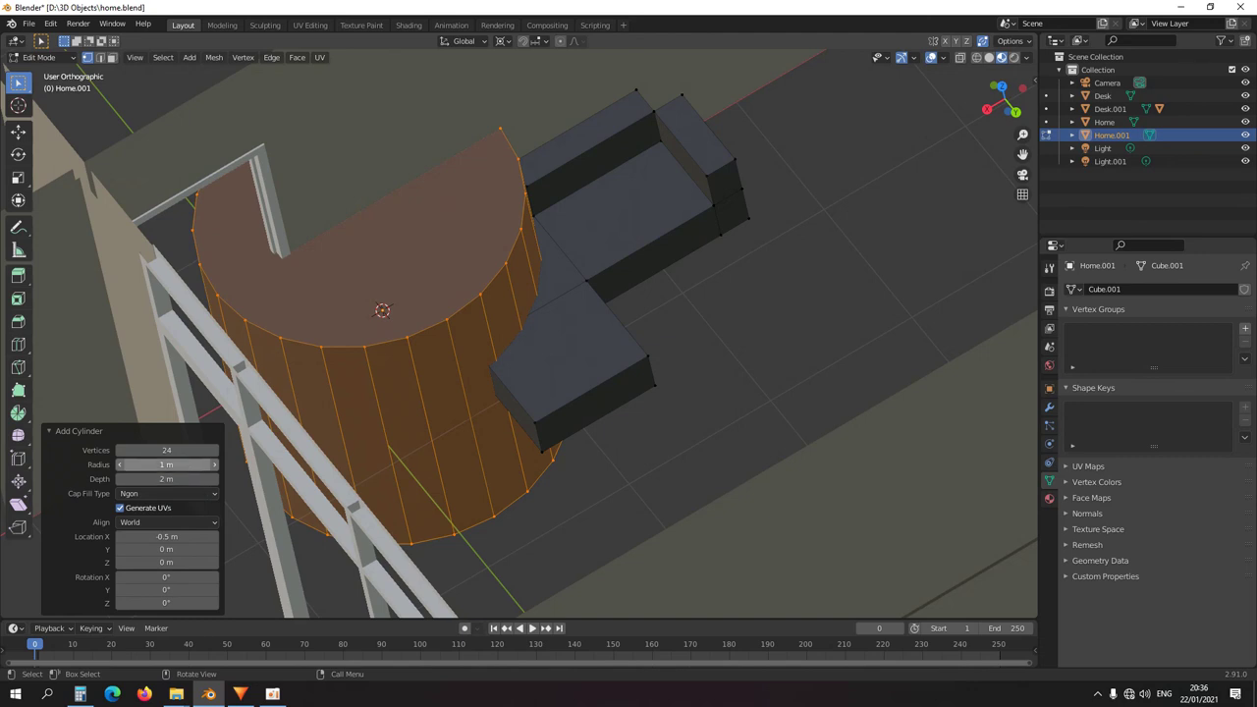
- Set the cylinder's radius to 0.05 m and reduce its depth to make a short sofa leg
click(184, 465)
key(BackSpace)
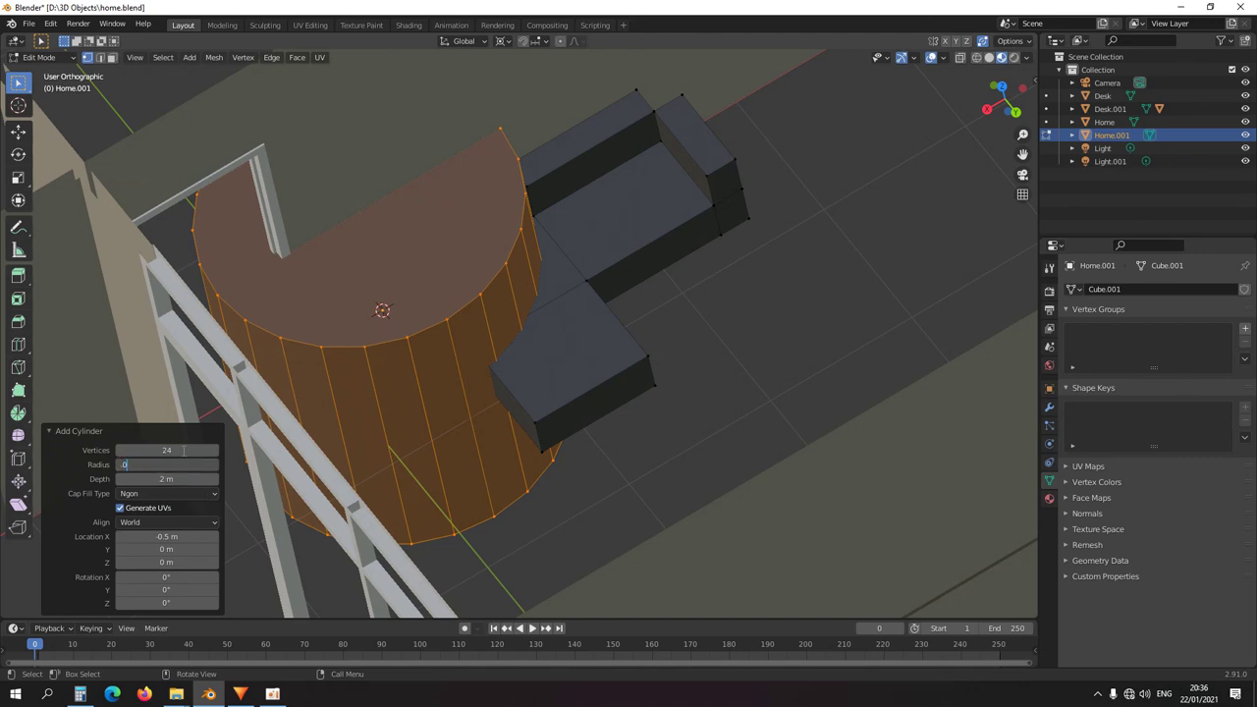
text(.05)
key(Return)
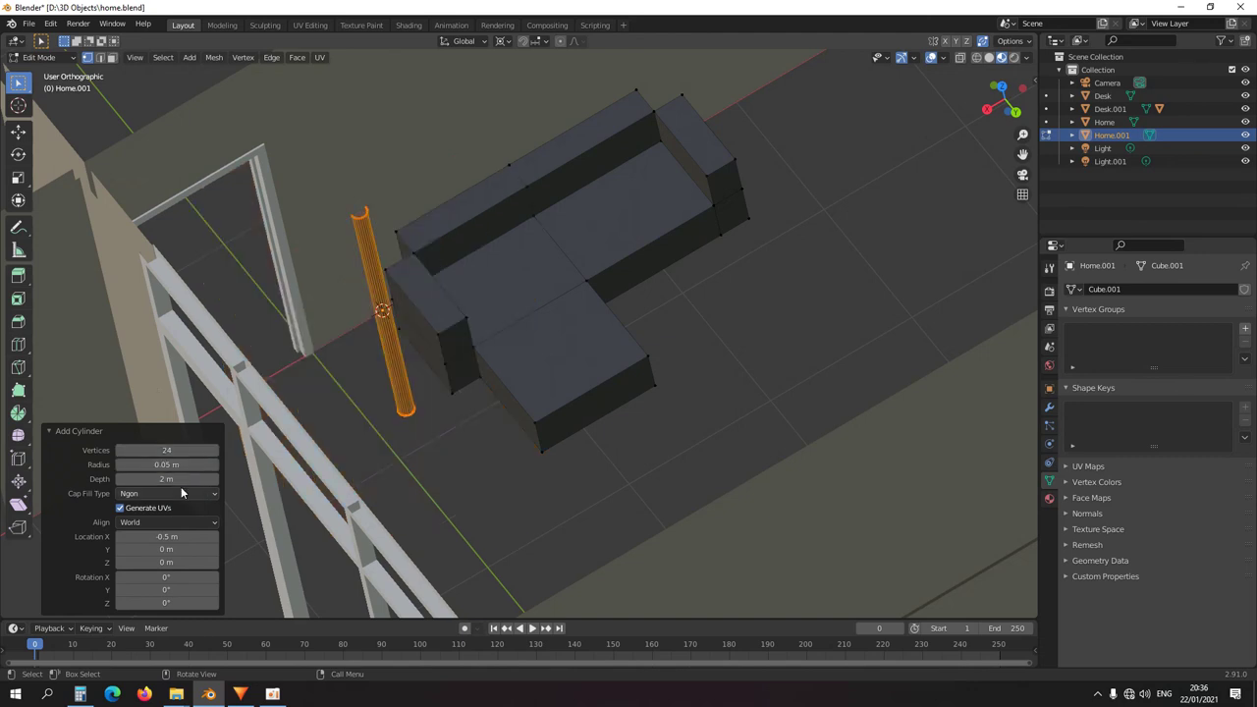
click(178, 479)
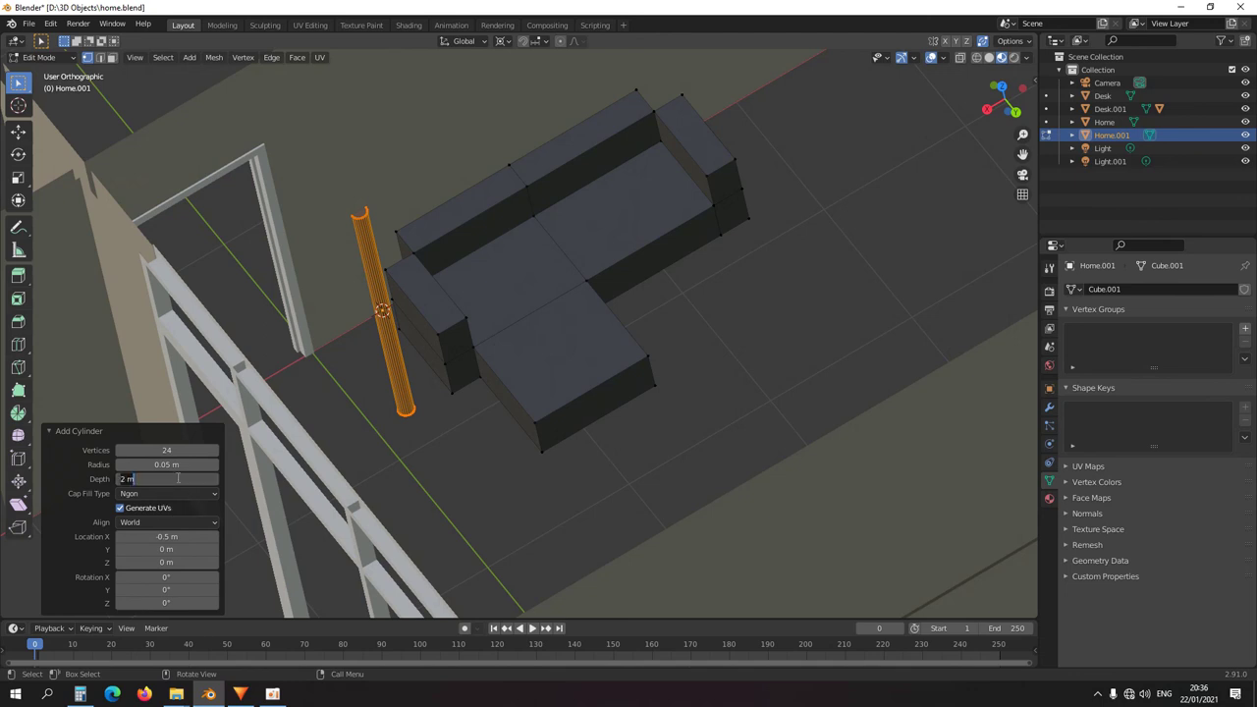
key(BackSpace)
key(Return)
- In front view, flatten the leg's lower vertices to the floor by scaling them to 0 along Z at the 3D cursor
key(KP_1)
key(KP_Decimal)
text(s)
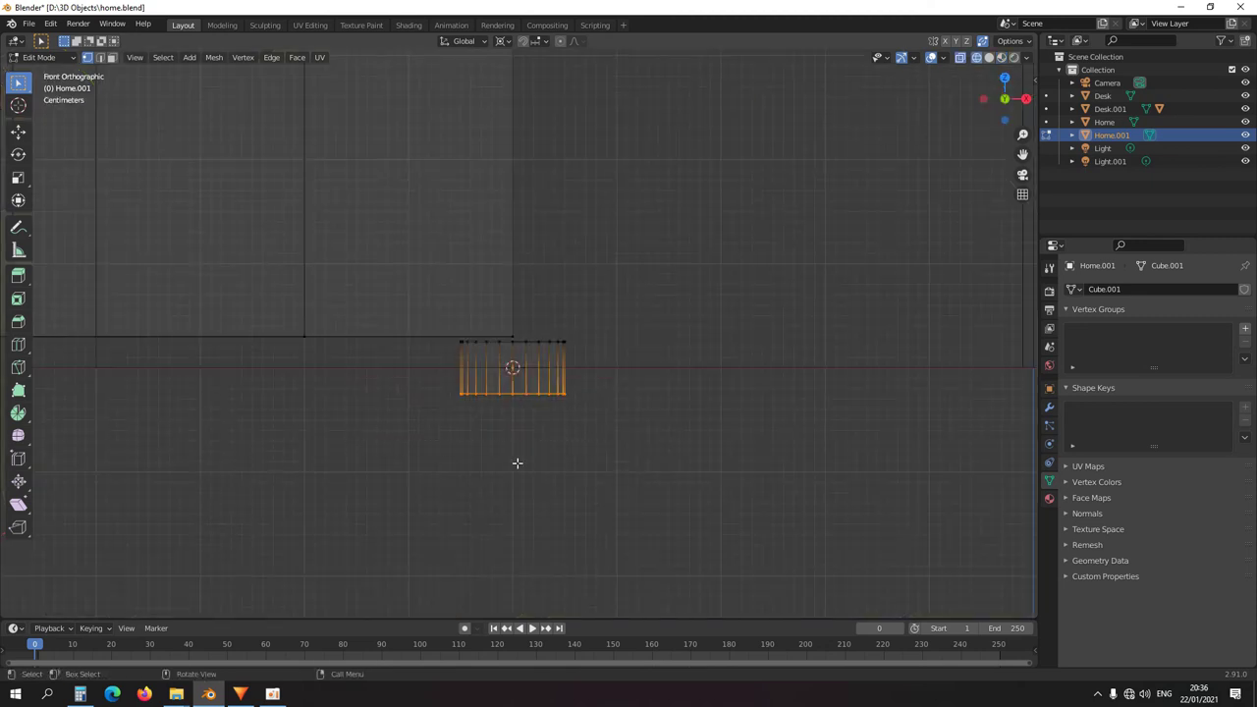
text(z.5)
key(Return)
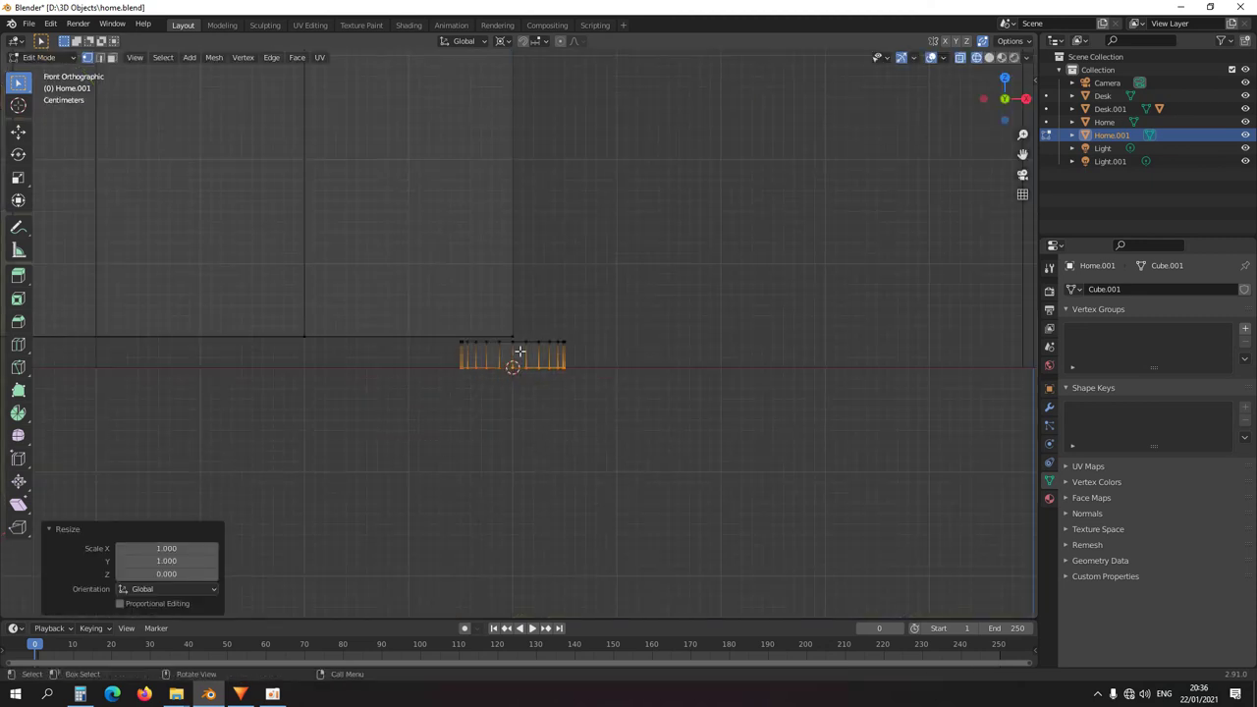
- Place the 3D cursor on the sofa's bottom corner and scale the leg's upper vertices to 0 along Z to meet the underside
key(Tab)
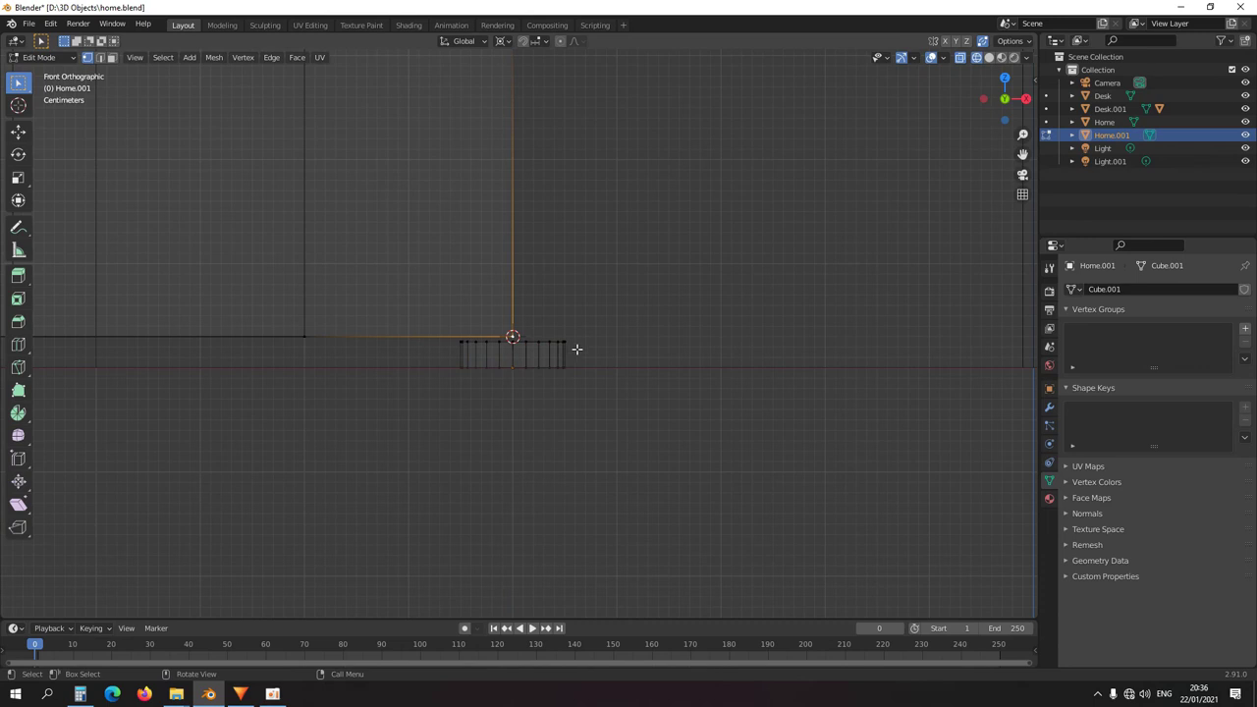
drag(578, 334, 442, 347)
text(sz)
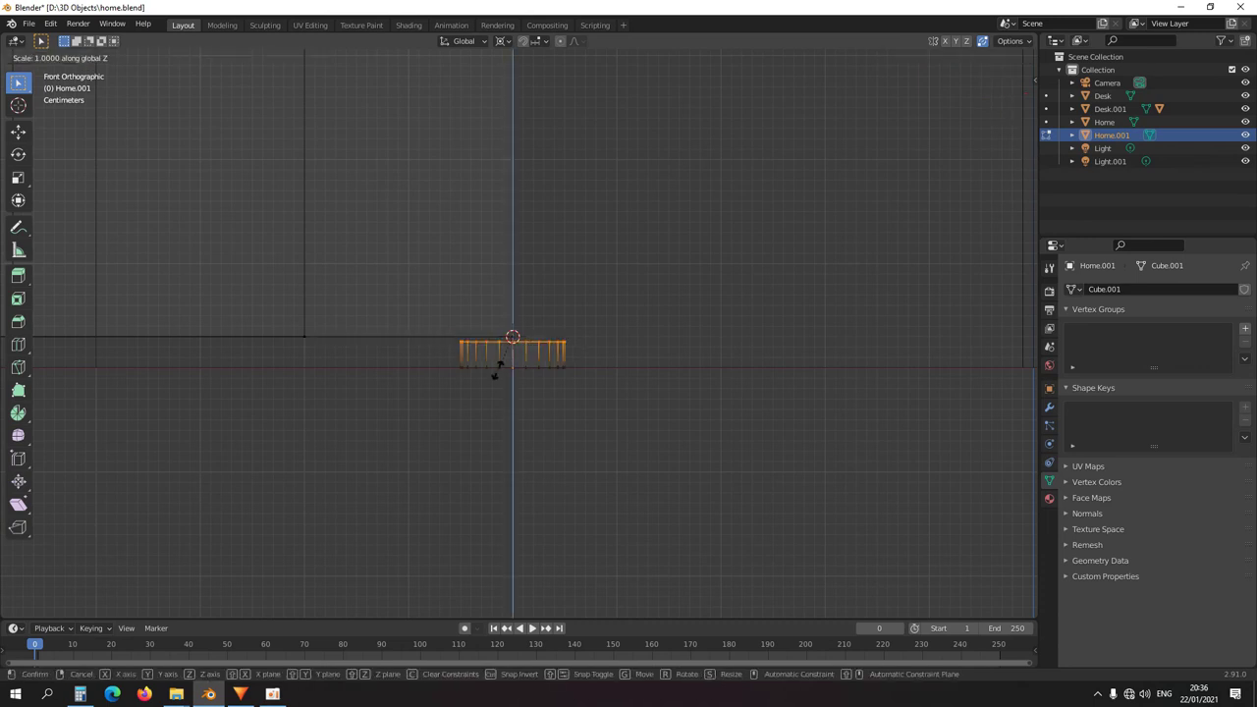
text(0)
key(Return)
- Move the whole leg -0.1 m in X and 0.3 m in Y under the armrest and place the 3D cursor at its centre
key(KP_7)
key(ctrl+KP_Add)
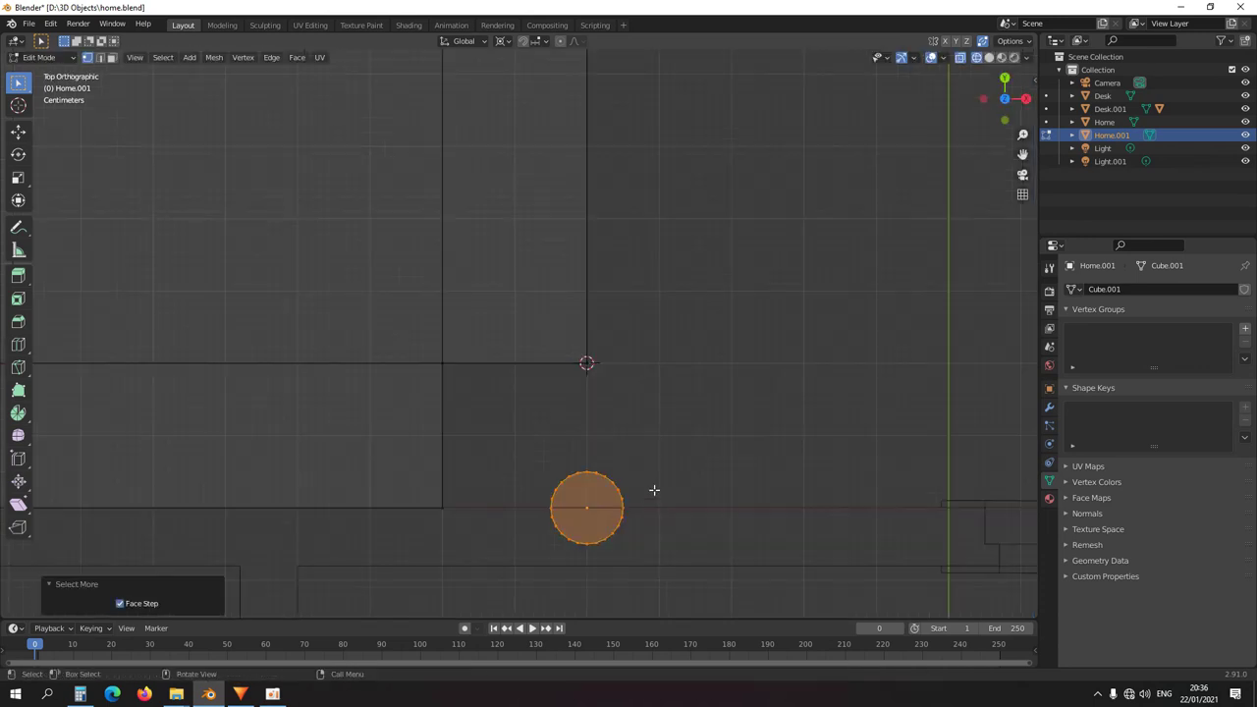
key(g)
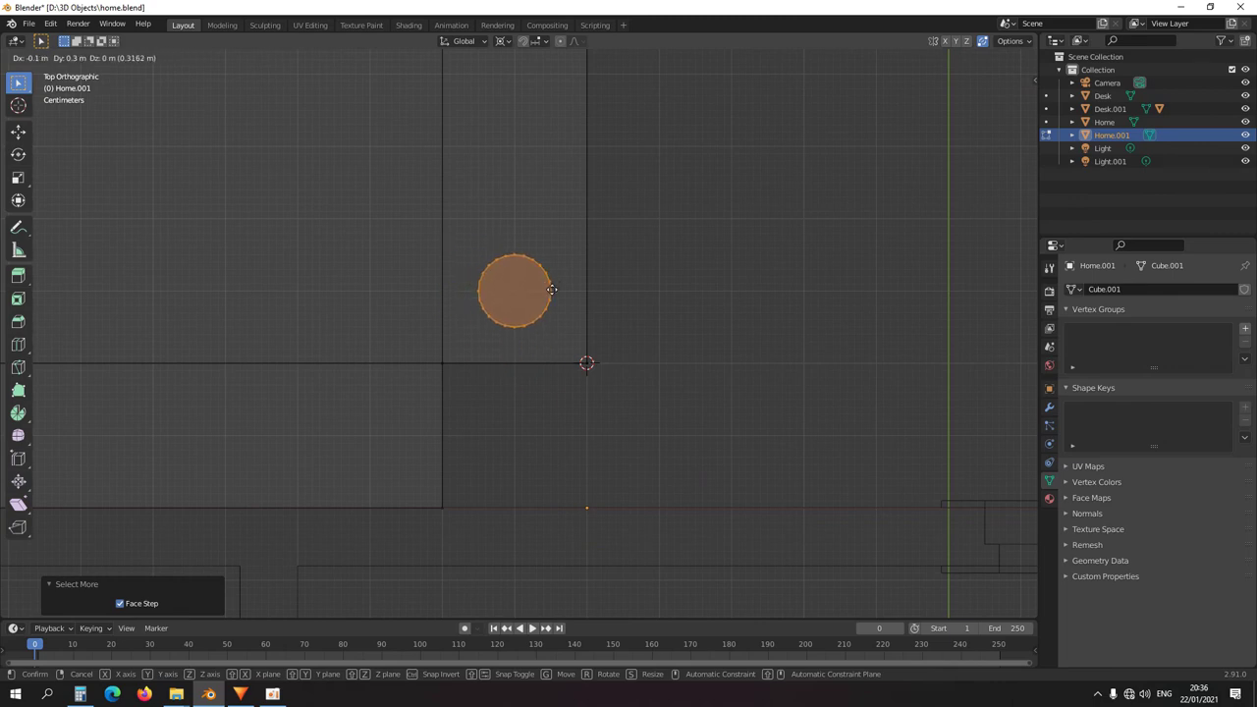
click(552, 289)
key(shift+s)
click(609, 340)
scroll(609, 340, down, 1)
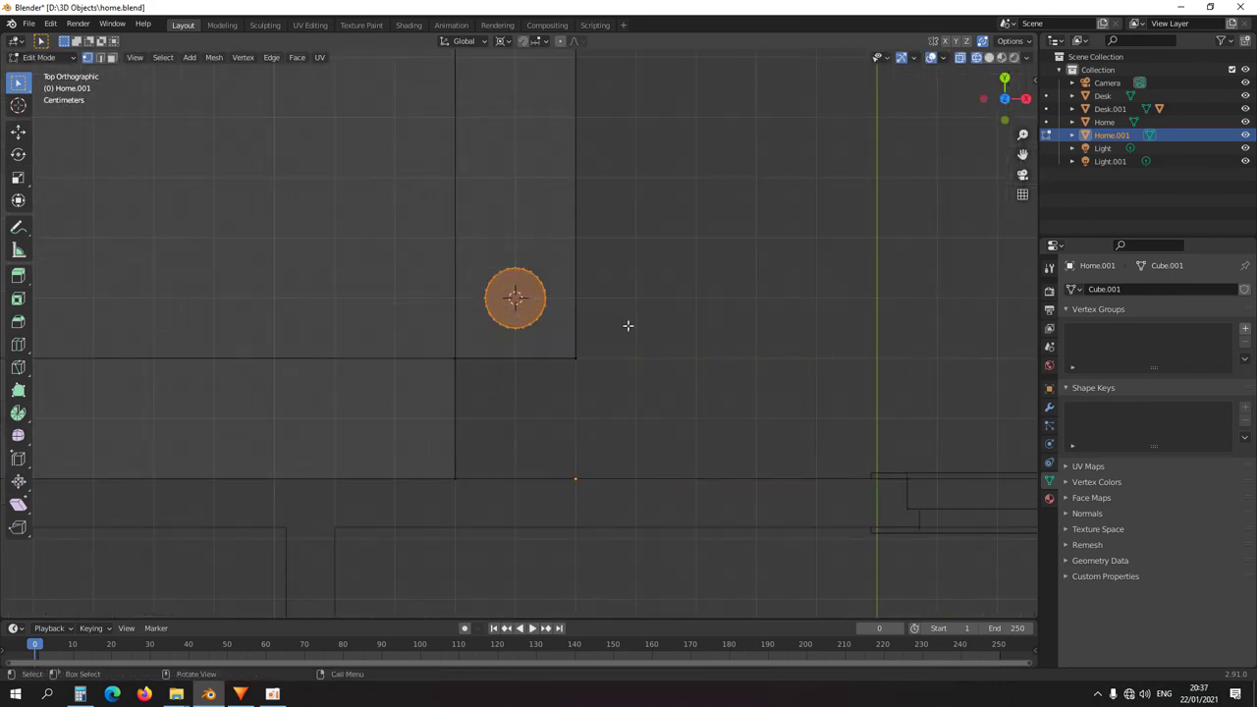
- Scale the leg to 0.8 in X and Y only and duplicate it 0.4 m along Y under the same armrest
key(s)
key(shift+z)
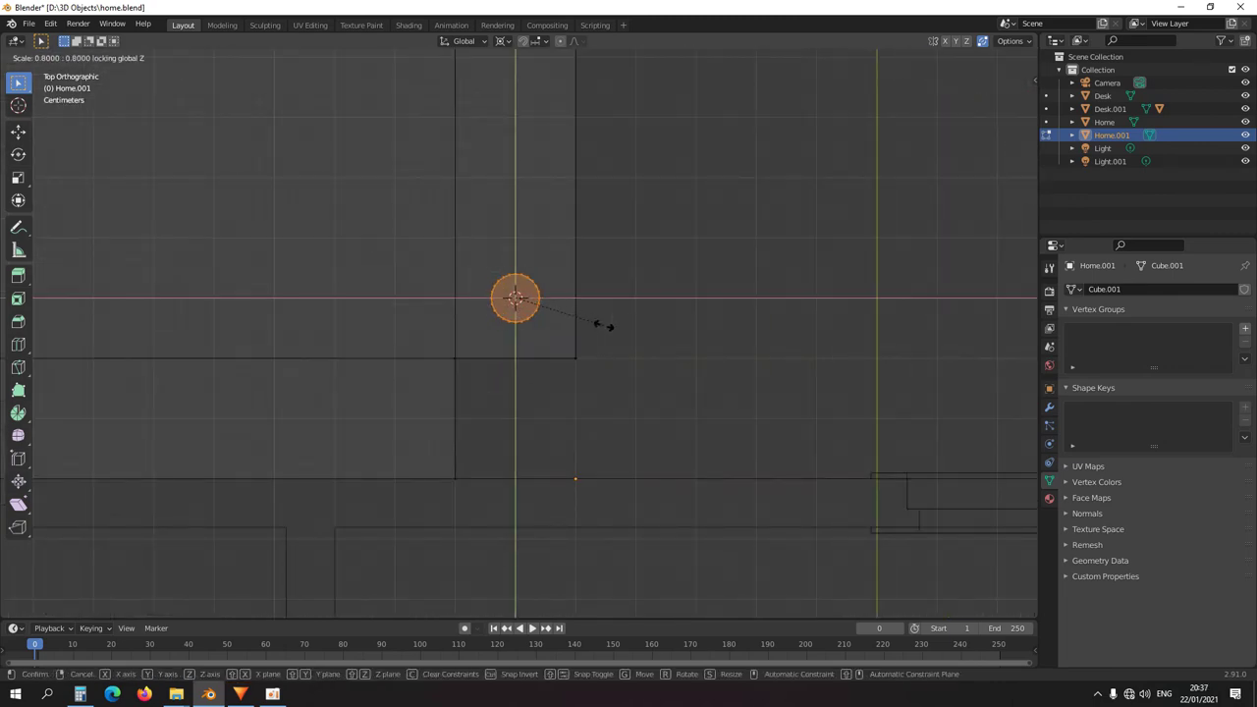
click(604, 326)
scroll(559, 323, down, 2)
scroll(557, 347, up, 2)
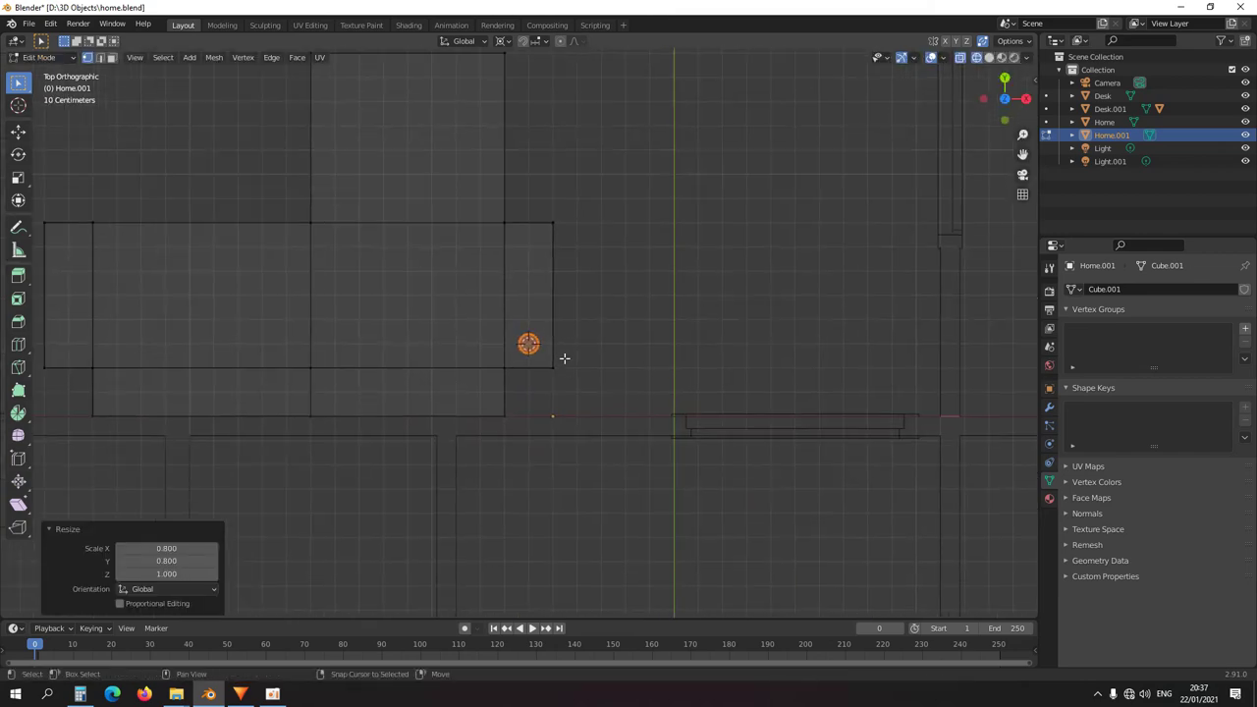
key(g)
click(585, 251)
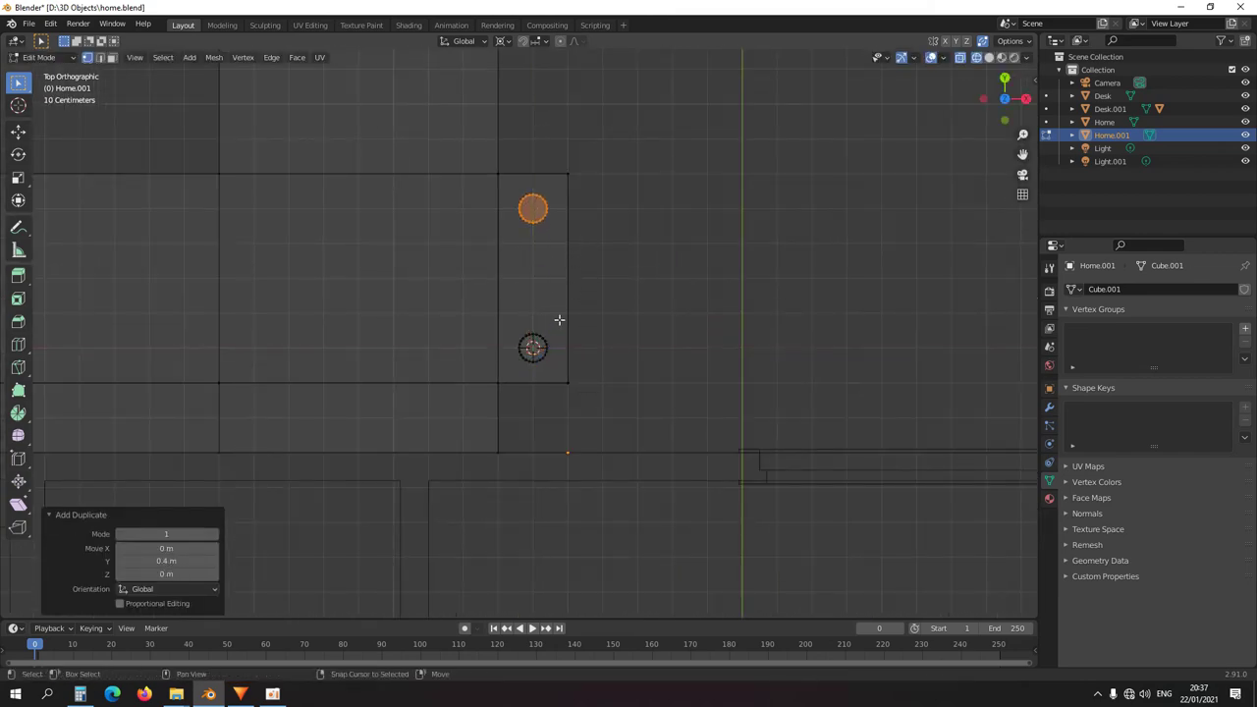
- Duplicate both legs -1.9 m along X under the opposite armrest and duplicate that pair 1.1 m along X to the sofa's middle
shift+click(486, 373)
scroll(485, 373, down, 3)
shift+middle_drag(539, 334, 674, 320)
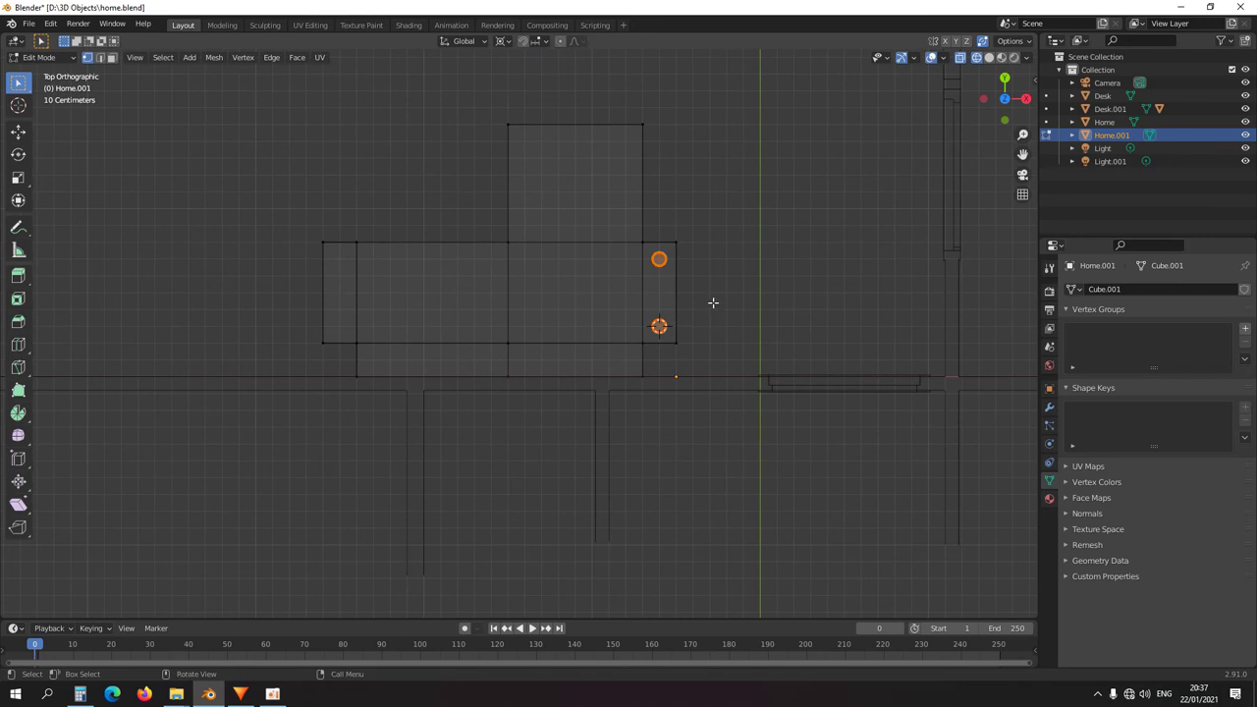
key(shift+d)
key(x)
click(386, 306)
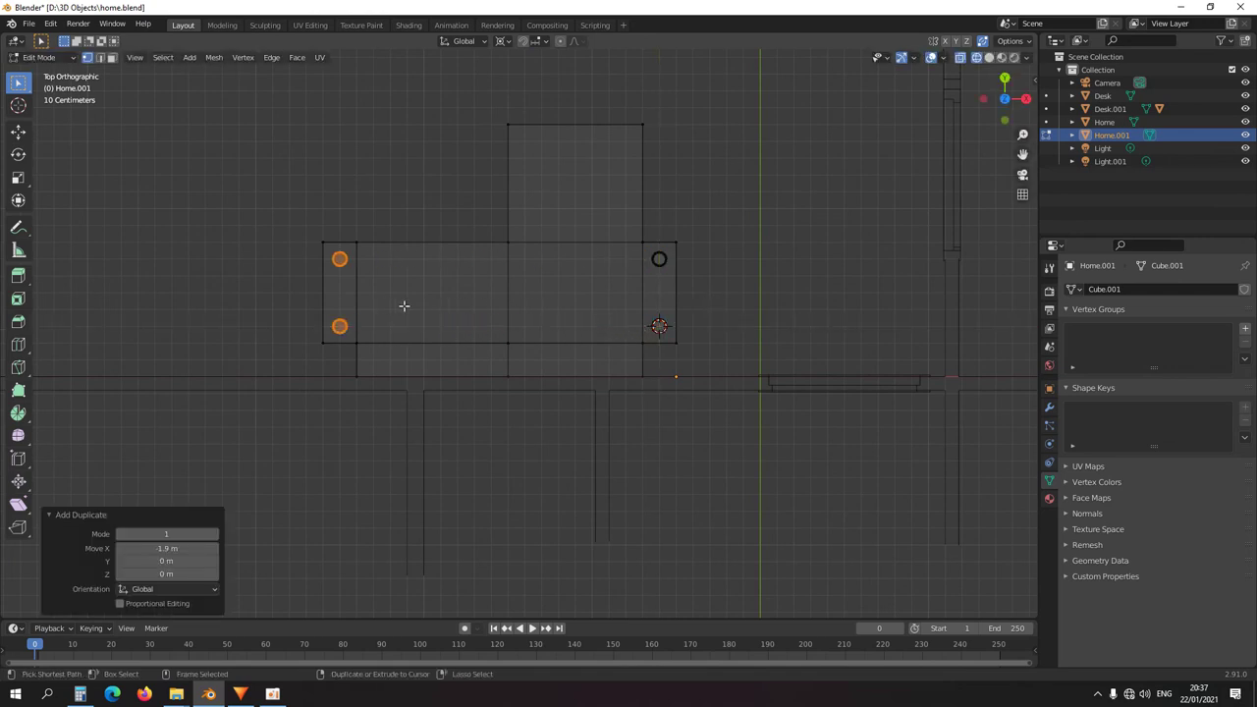
key(shift+d)
key(x)
click(579, 292)
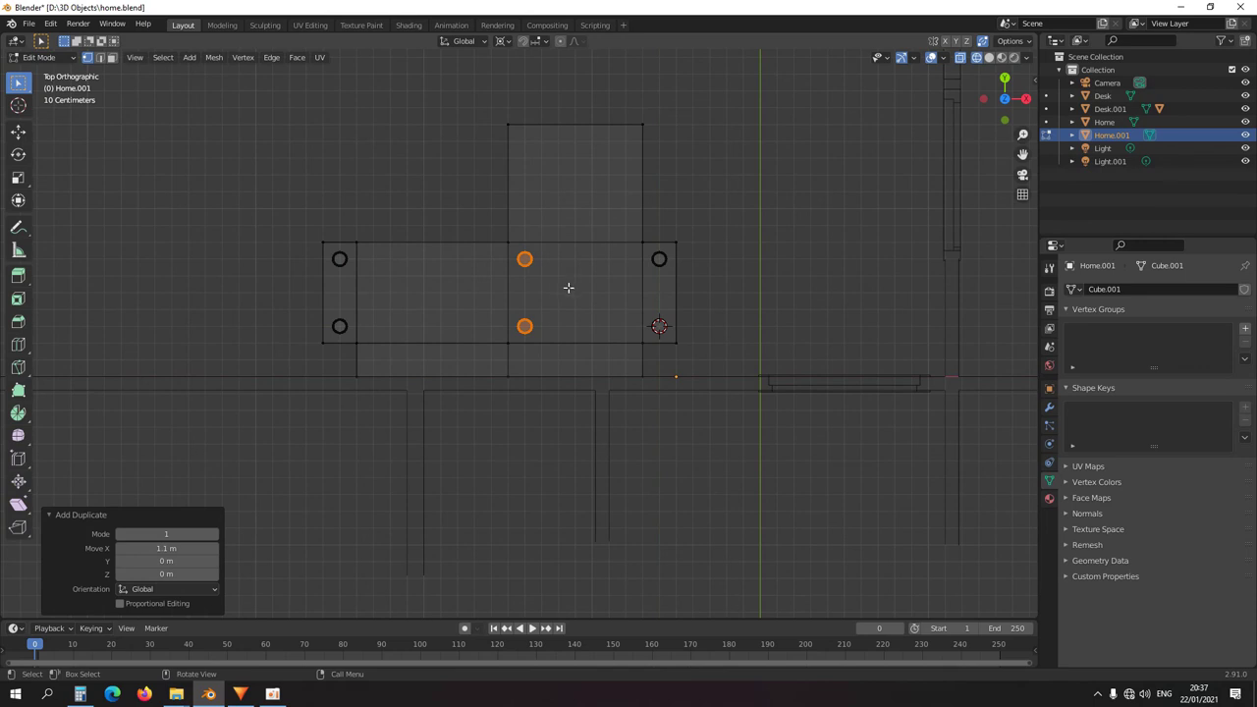
- Duplicate the middle leg pair rotated 90° about its centre and move the copy 0.3 m in X and 0.9 m in Y to the chaise end
key(shift+s)
key(r)
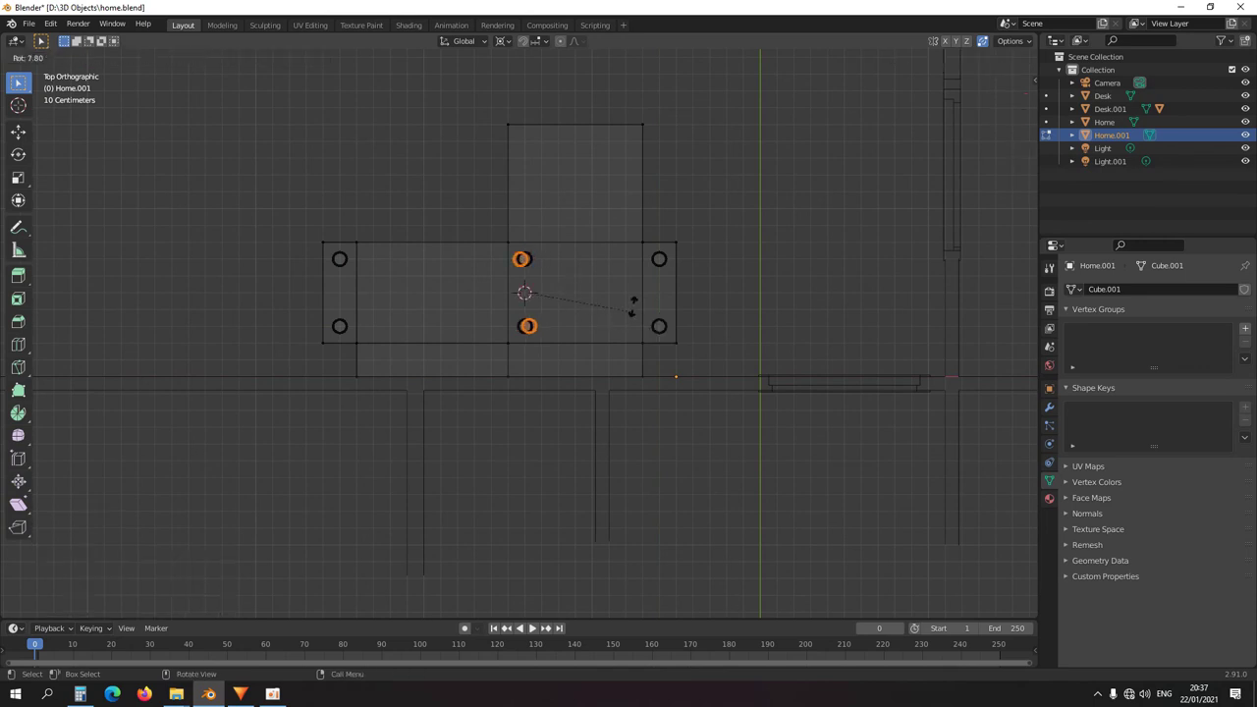
click(559, 197)
key(g)
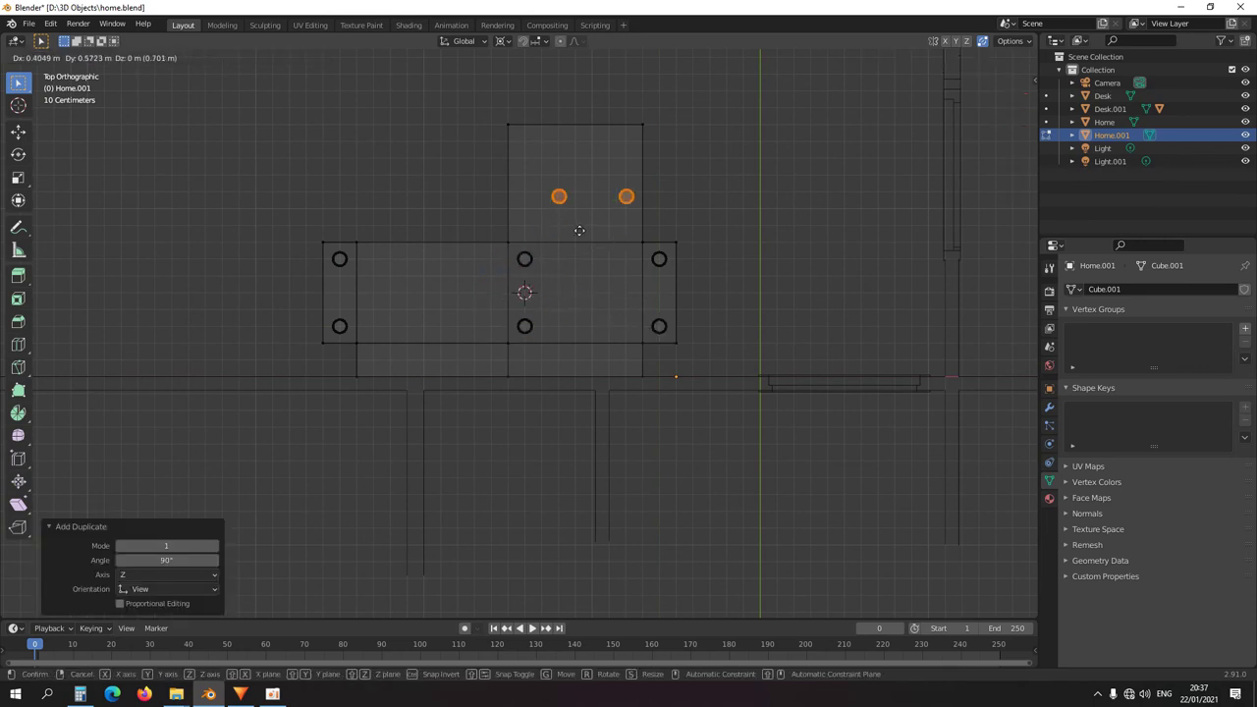
click(559, 185)
shift+middle_drag(559, 185, 507, 289)
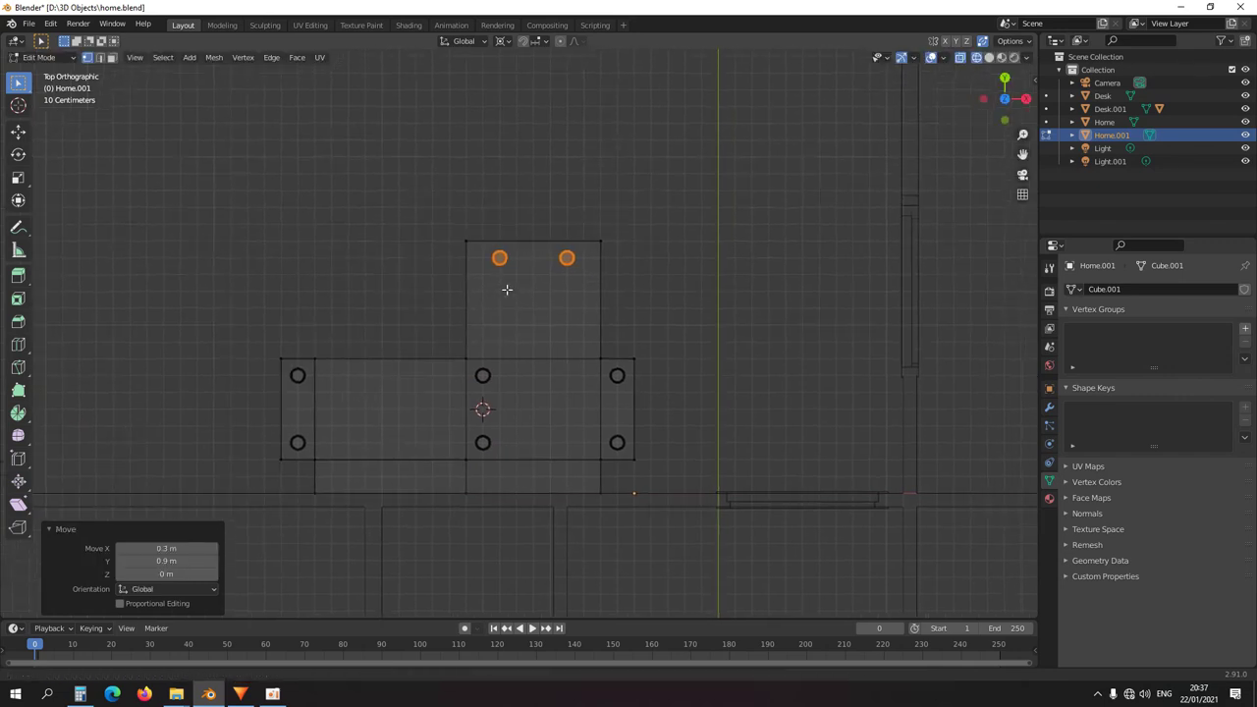
- Move the chaise end's inner leg -0.1 m along X in line with the sofa's middle legs
scroll(507, 289, up, 4)
drag(535, 236, 425, 145)
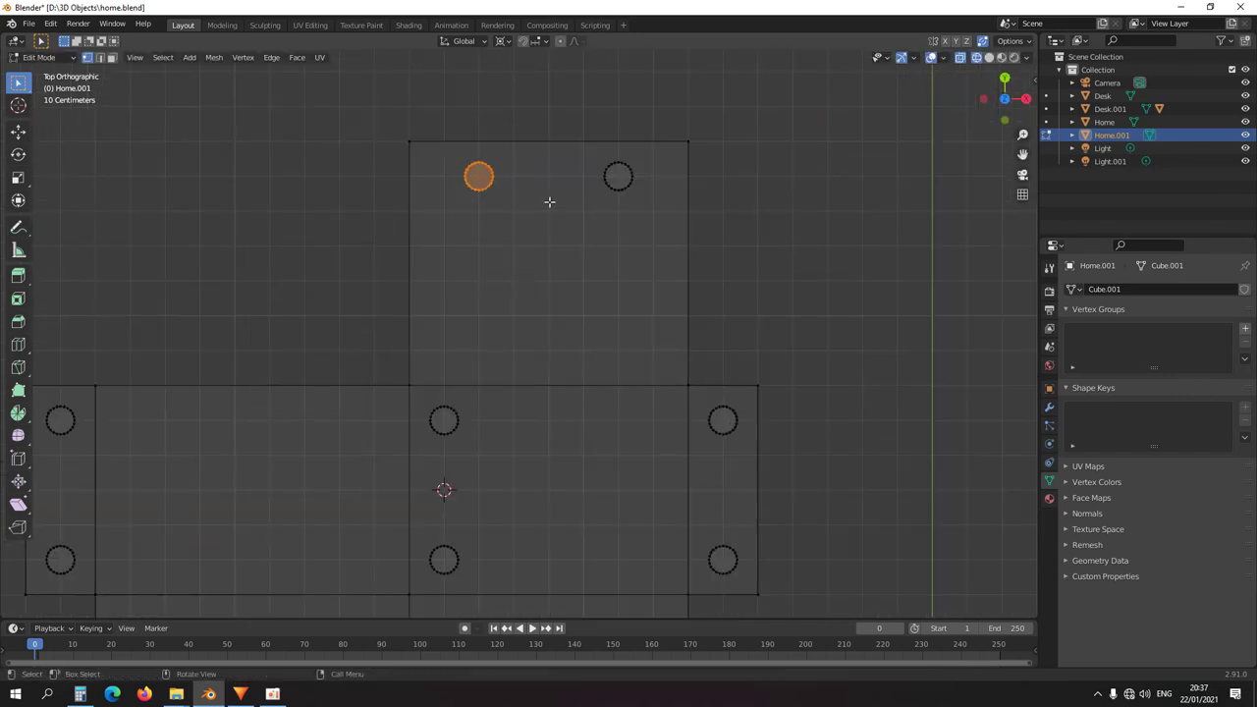
key(g)
key(x)
click(522, 205)
- Move the other chaise end leg 0.1 m along X and leave wireframe shading
drag(575, 135, 702, 242)
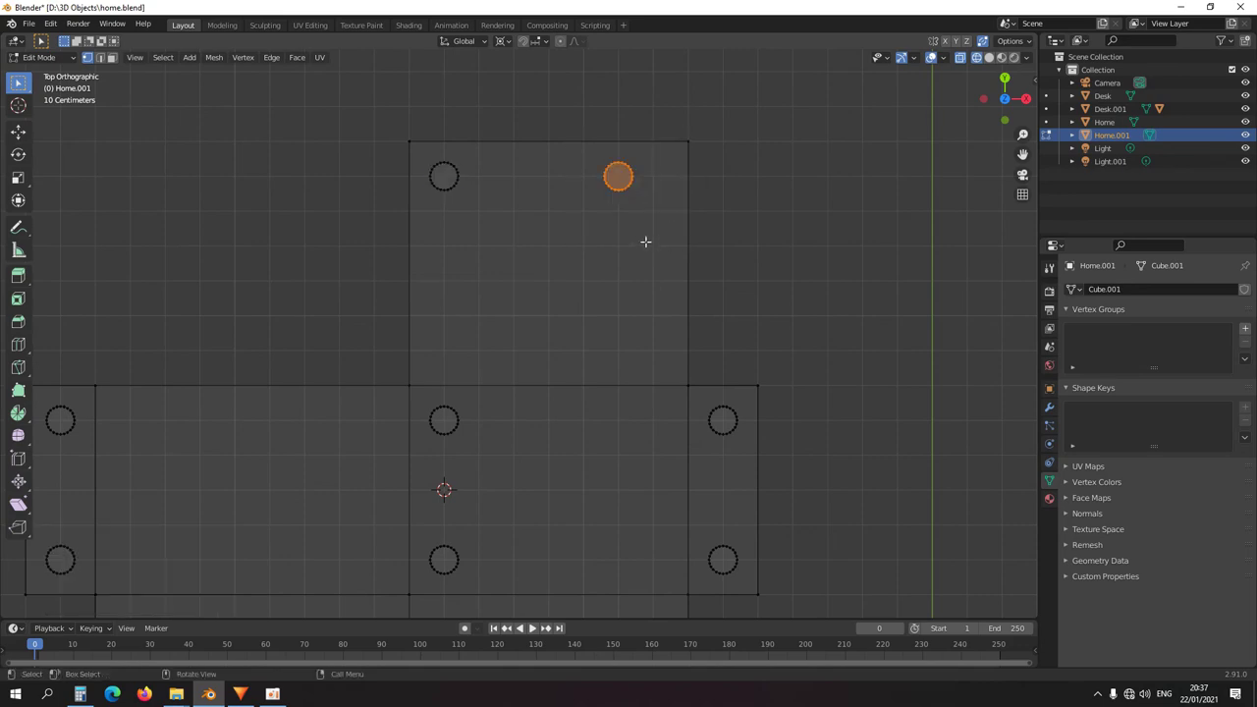
key(g)
key(x)
click(648, 260)
scroll(601, 322, down, 4)
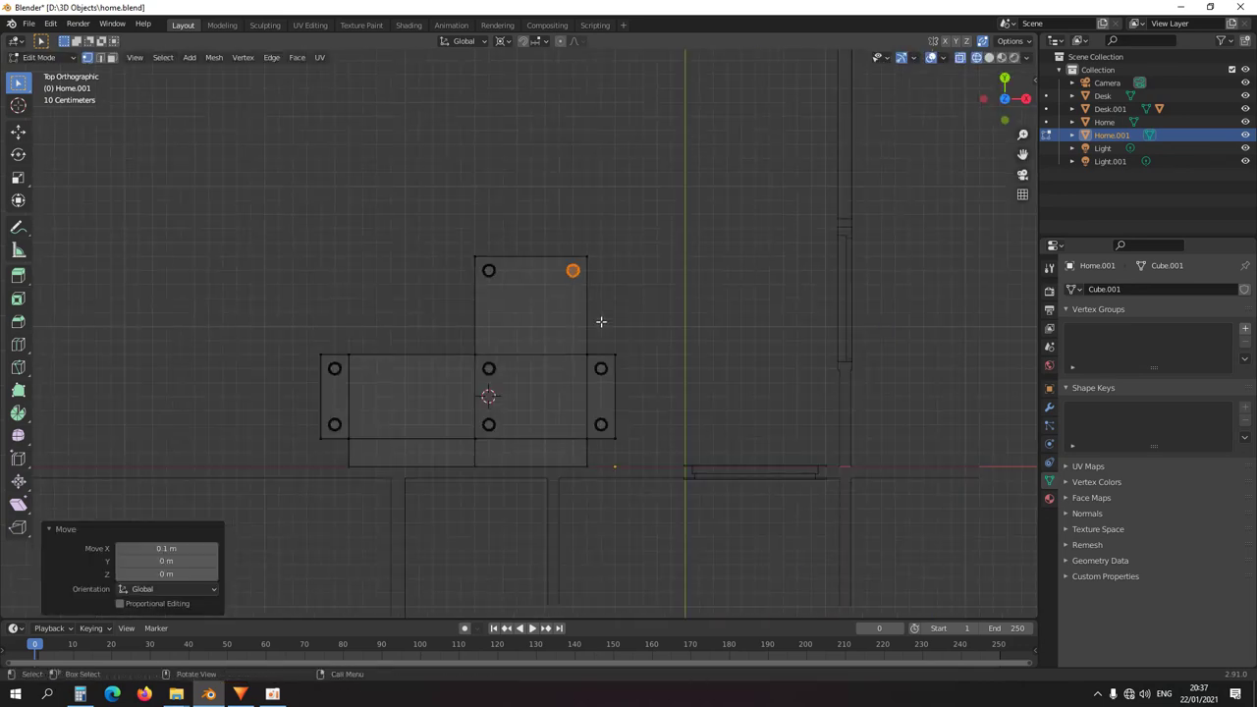
scroll(601, 322, down, 2)
mouse_move(584, 442)
middle_down()
mouse_move(632, 291)
mouse_move(833, 397)
mouse_move(629, 373)
mouse_move(443, 373)
mouse_move(449, 514)
middle_up()
key(shift+z)
scroll(604, 496, up, 4)
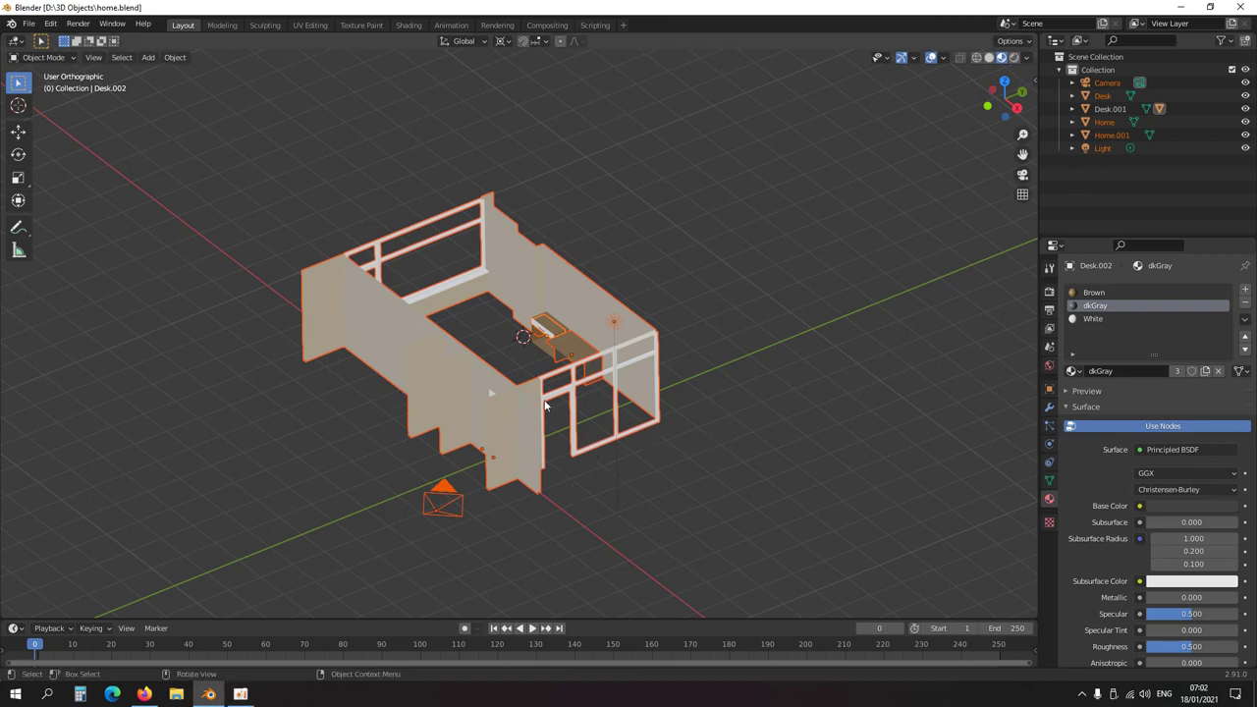
- Enter Edit Mode on the cabinet and select the four corner vertices of its inner floor
scroll(545, 406, up, 10)
middle_drag(603, 413, 564, 425)
click(565, 424)
key(KP_Decimal)
key(Tab)
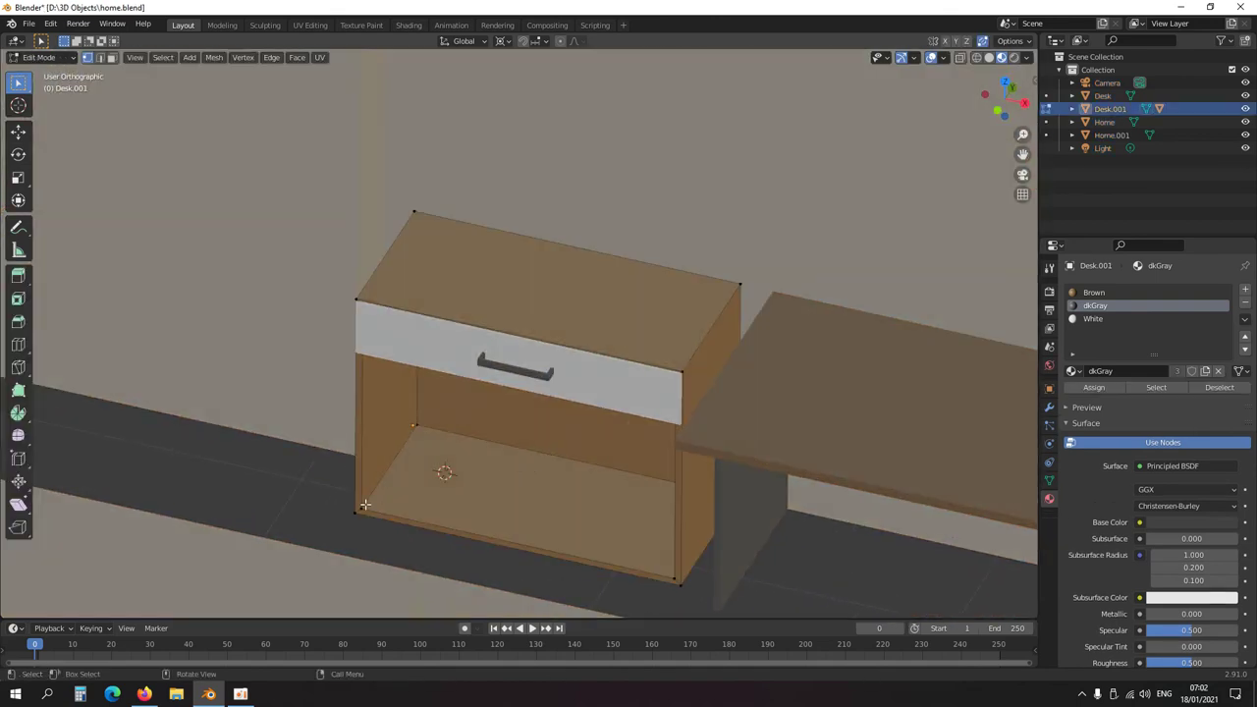
shift+click(363, 508)
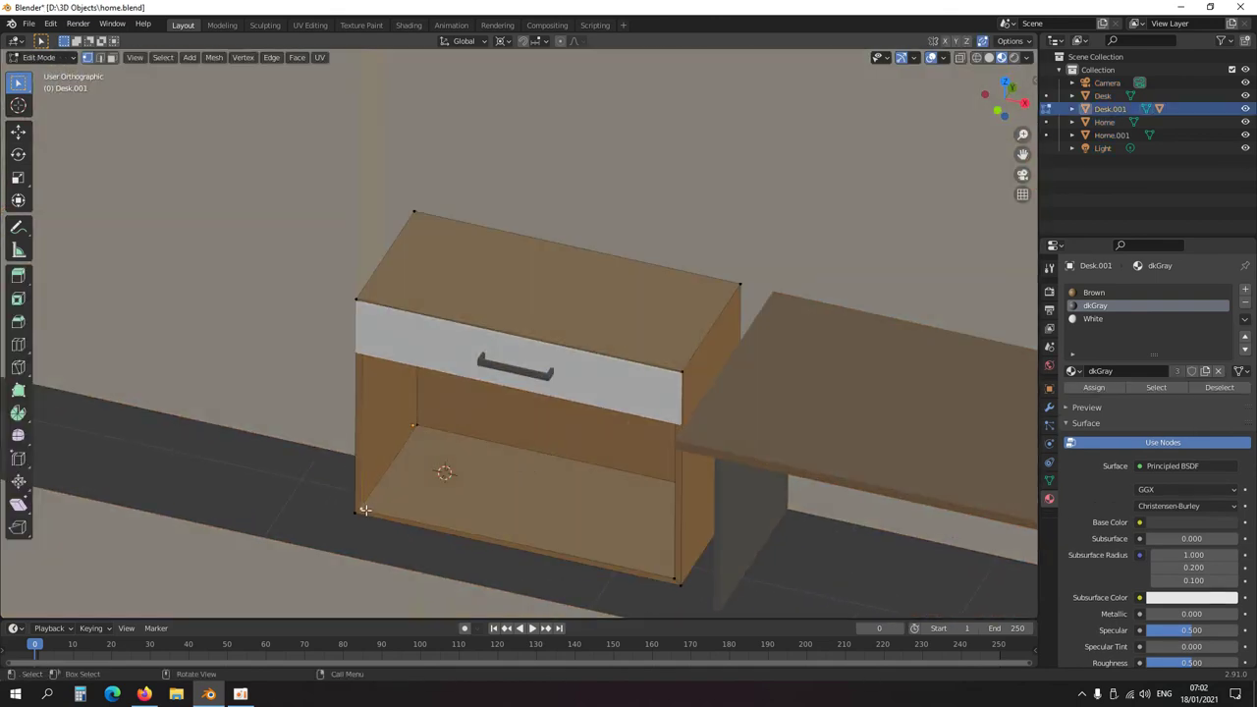
shift+click(416, 425)
key(alt+z)
shift+click(665, 576)
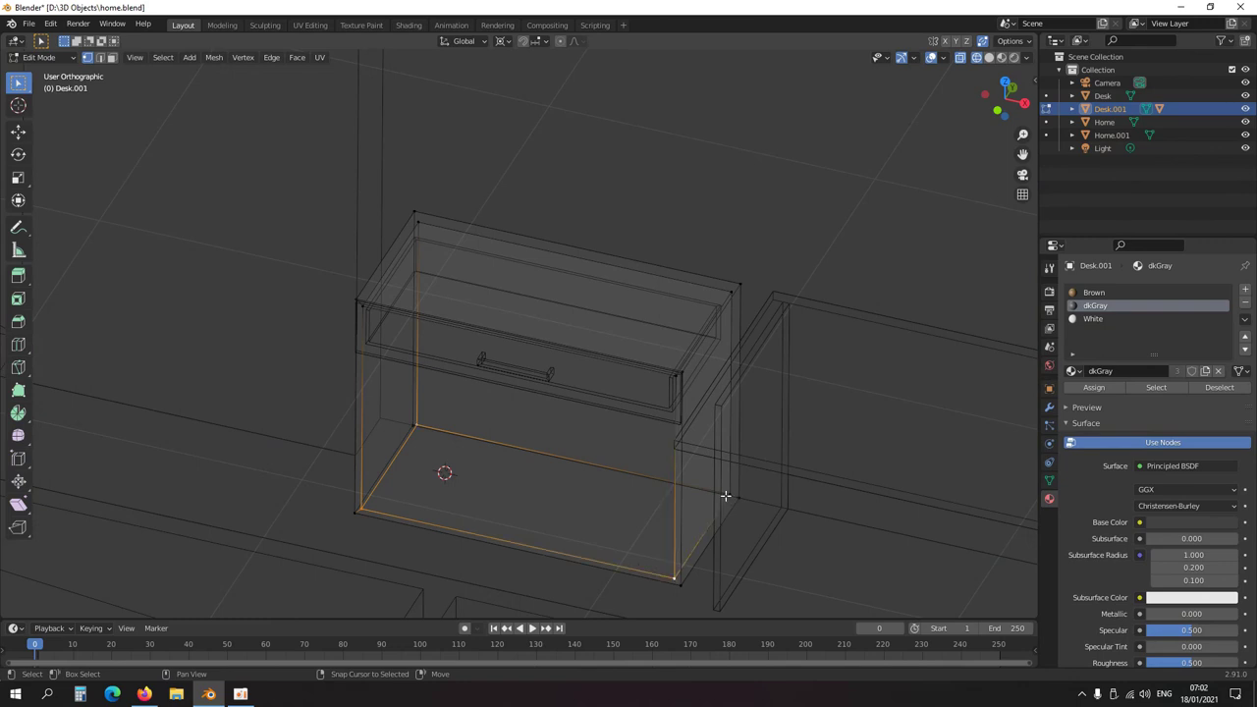
shift+click(727, 494)
- Duplicate the cabinet's inner floor face 0.3 m up along Z
key(KP_1)
key(g)
key(z)
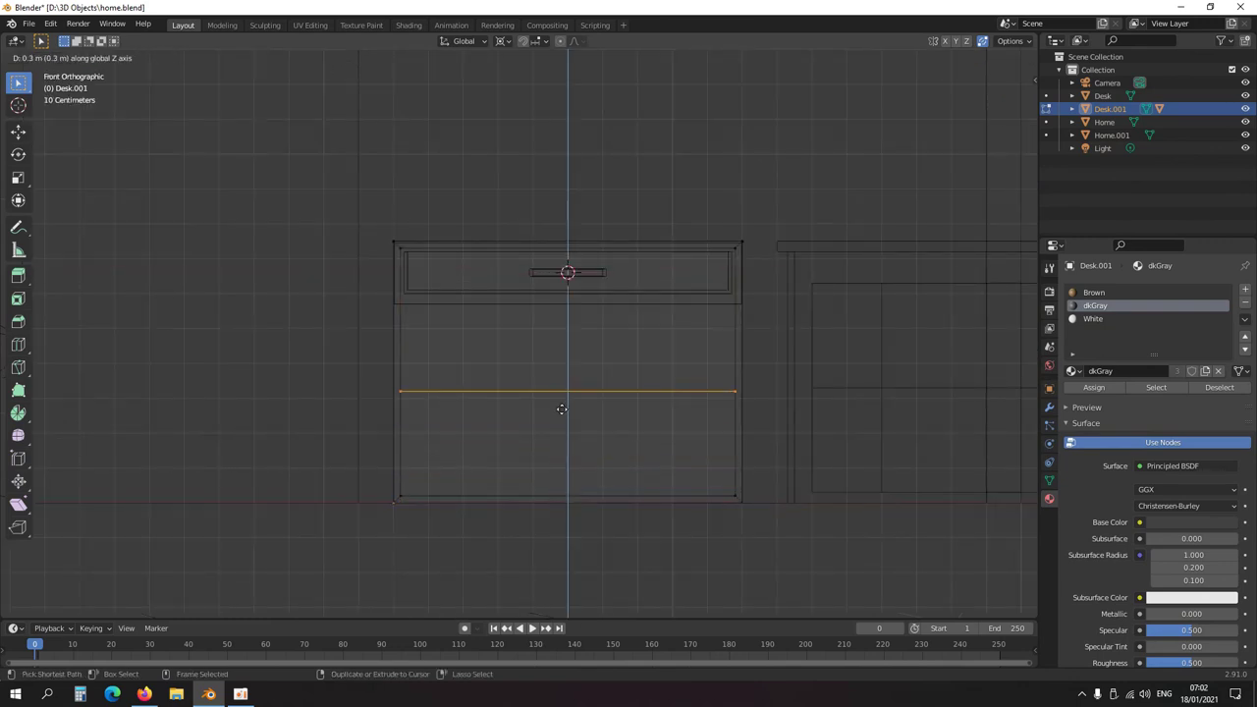
click(561, 408)
- Extrude the duplicated face -0.02 m along Z into a shelf and return to Object Mode
scroll(561, 413, up, 8)
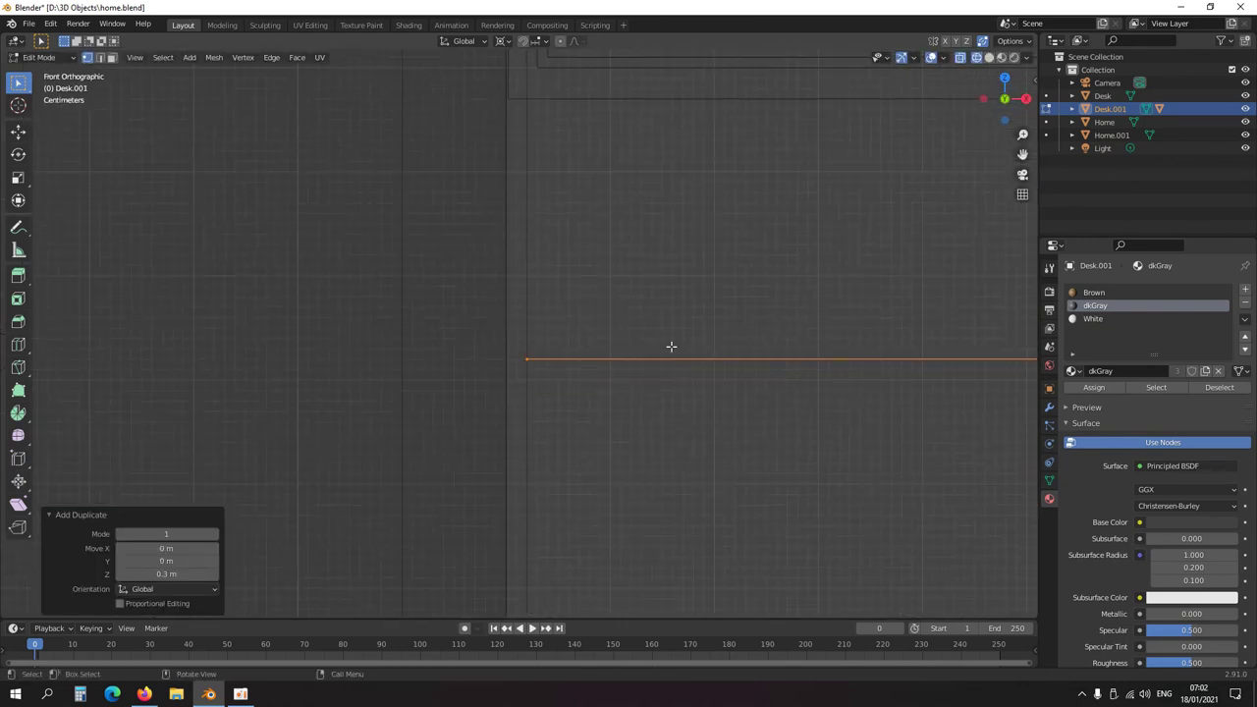
key(e)
click(663, 385)
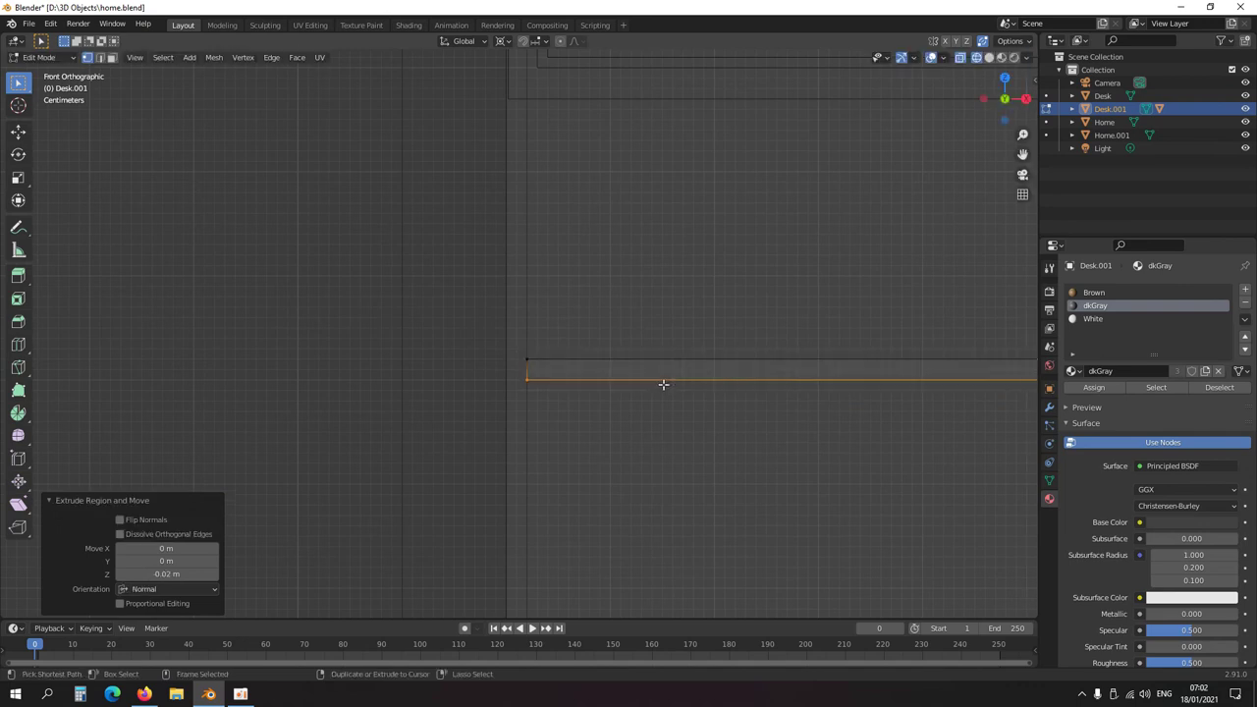
key(Tab)
middle_drag(663, 385, 578, 434)
scroll(577, 434, down, 3)
scroll(560, 430, up, 1)
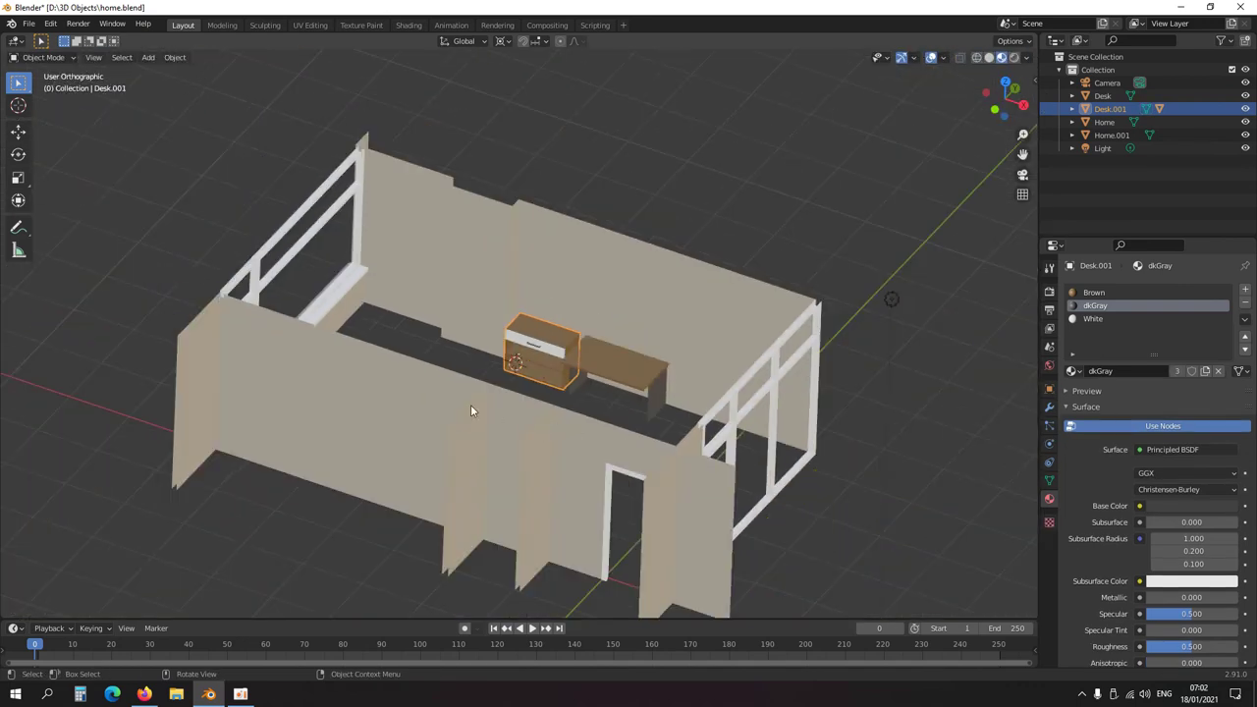
middle_drag(449, 414, 446, 429)
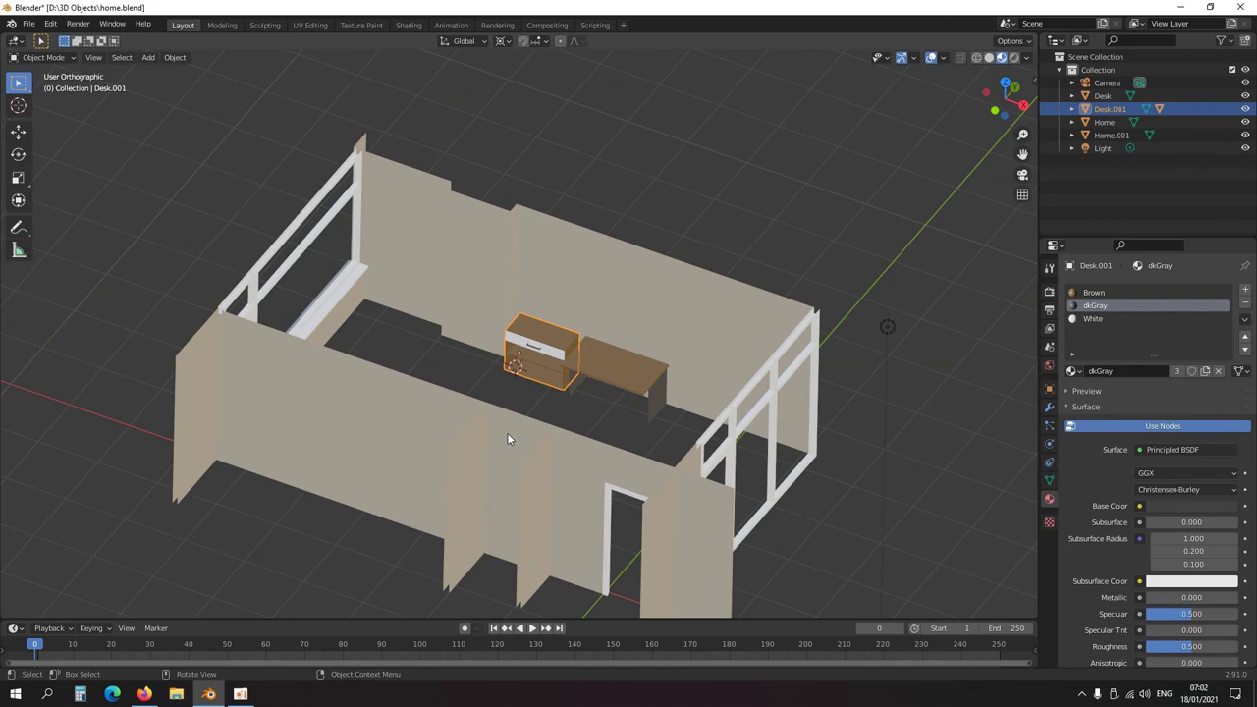